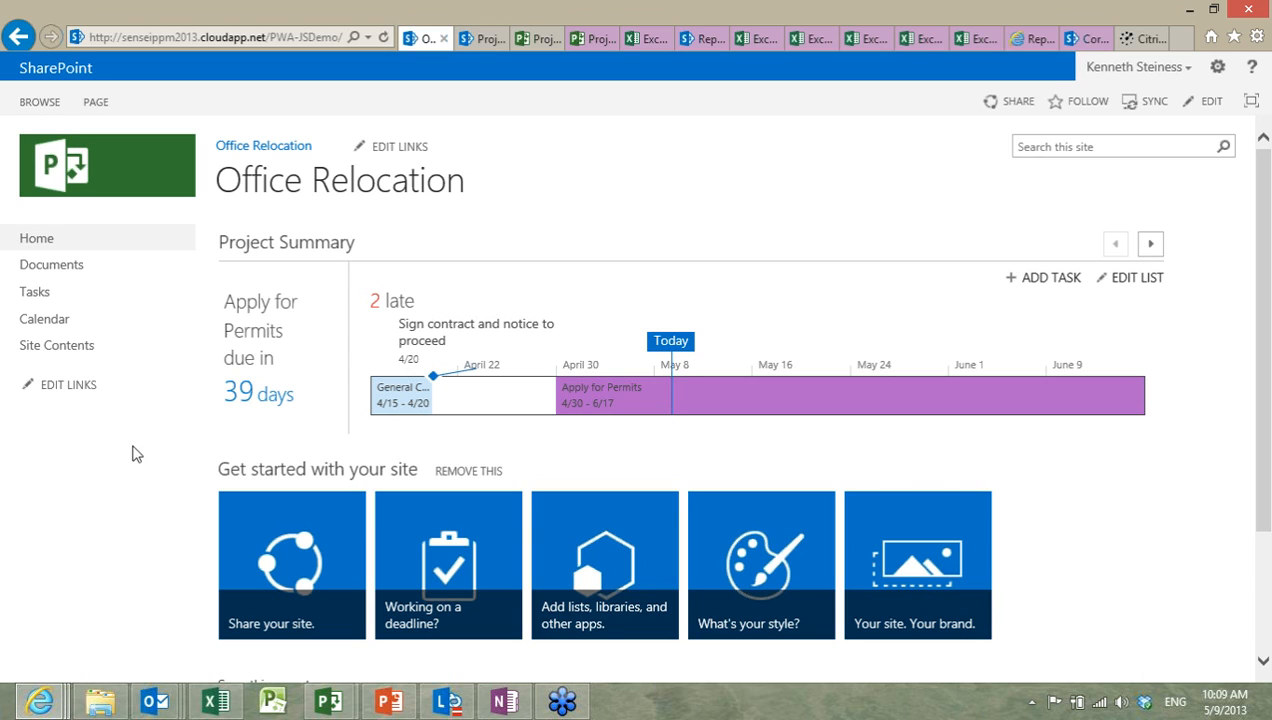
Step: Open the Office Relocation site's Tasks list and review its task names, due dates and assignments
click(35, 292)
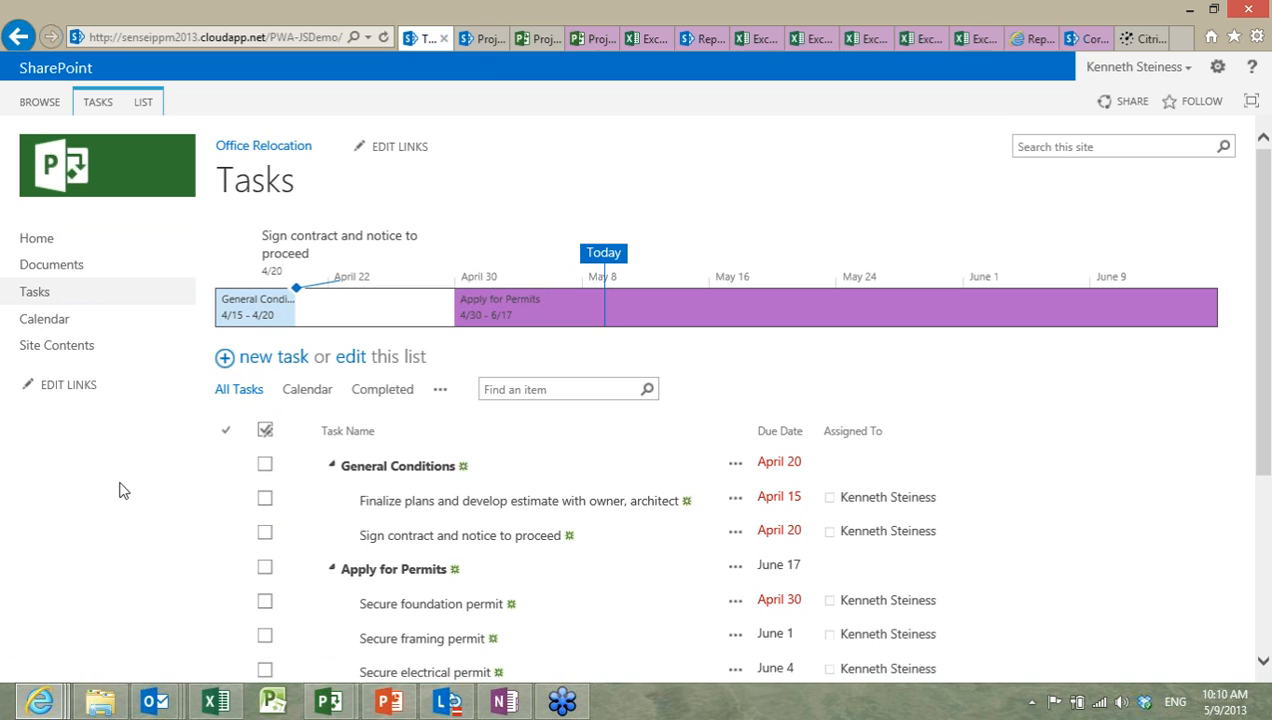
scroll(119, 489, down, 1)
scroll(119, 489, down, 5)
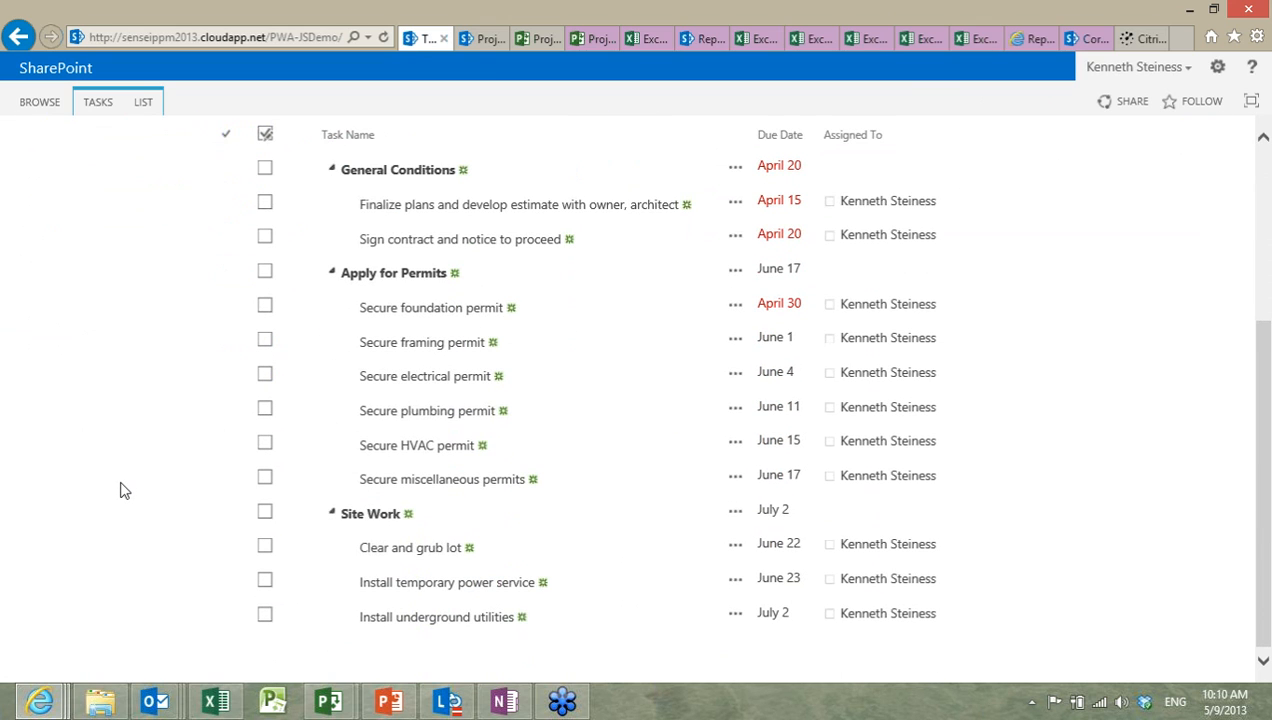
scroll(119, 489, up, 2)
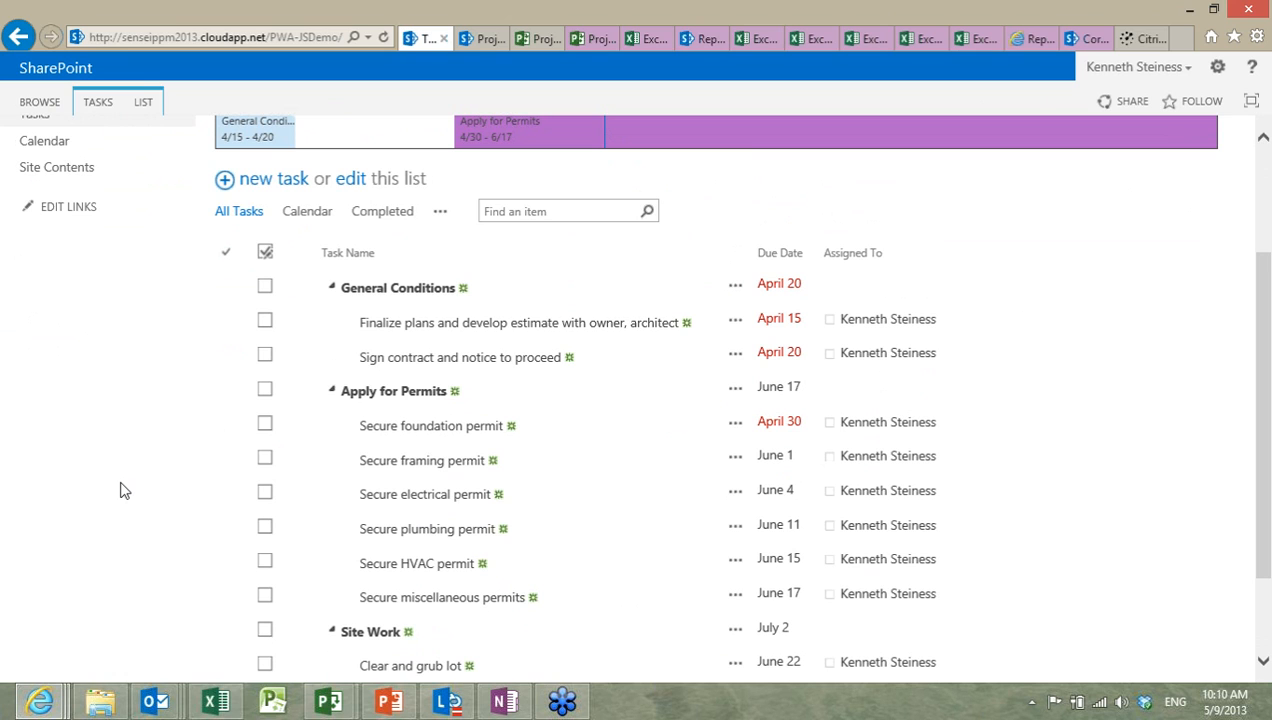
scroll(119, 489, up, 3)
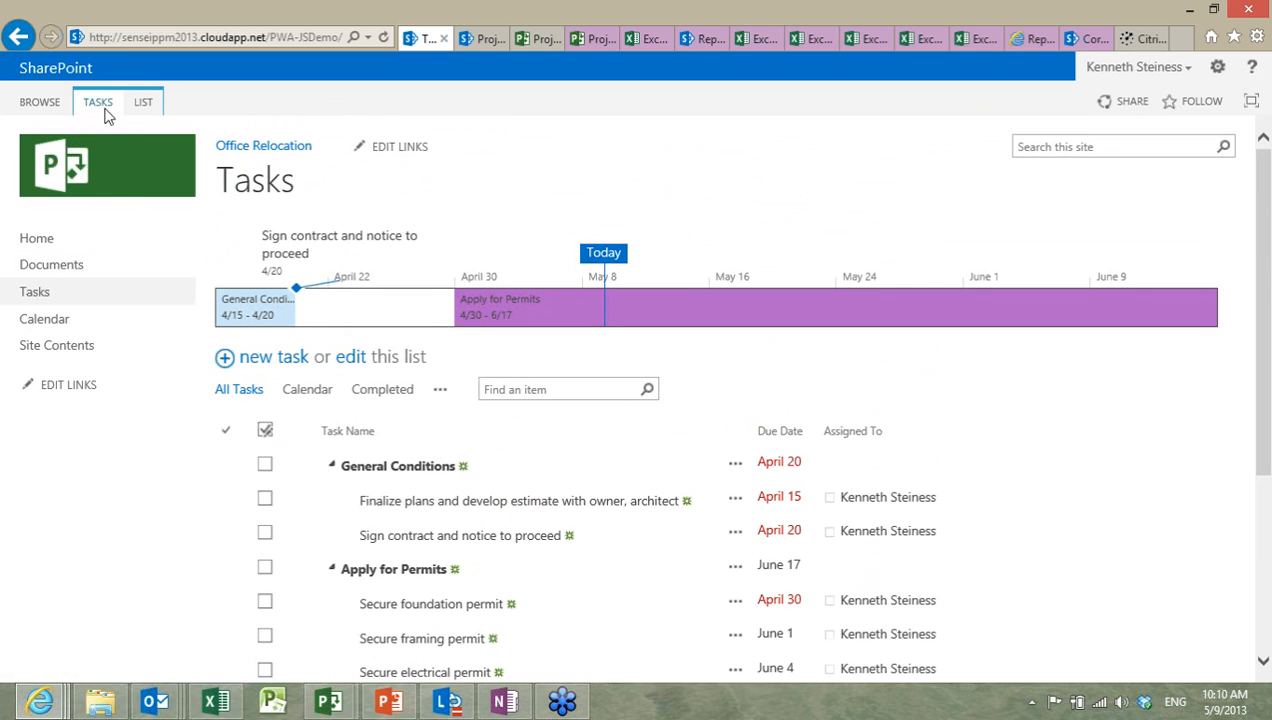
Step: Open the SharePoint Tasks list in Microsoft Project and display it in the Gantt Chart view
click(105, 108)
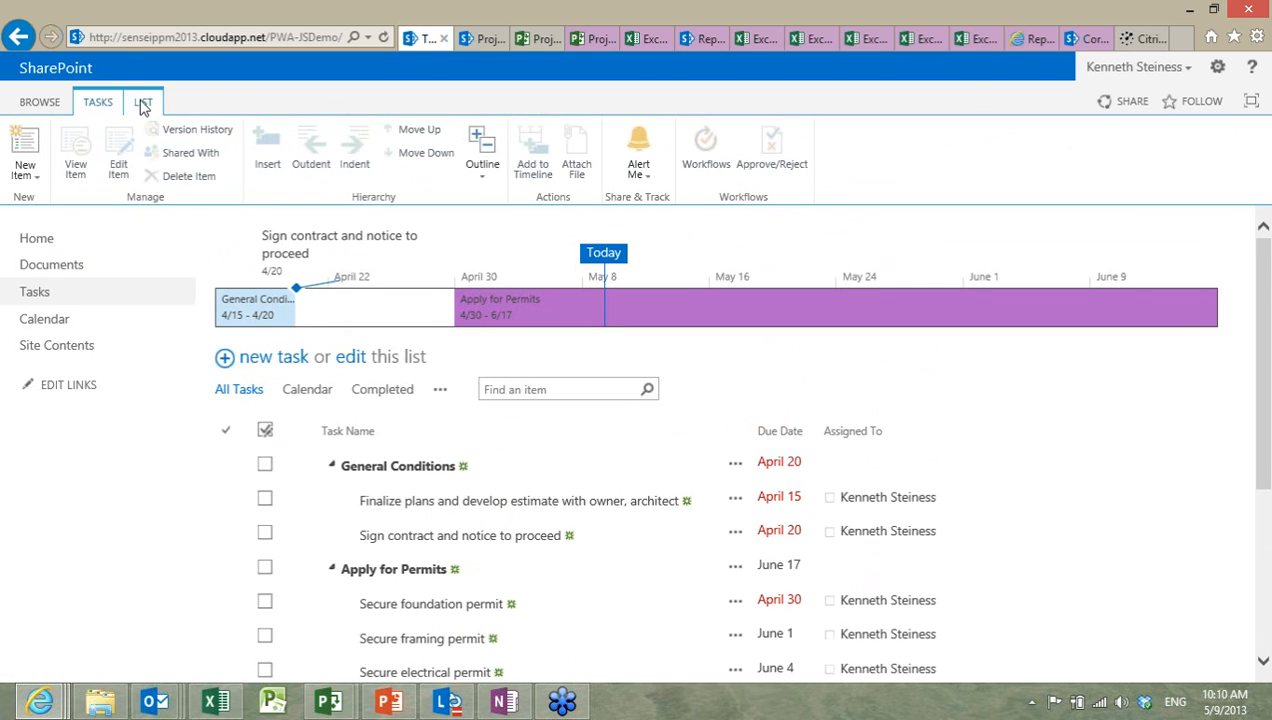
click(143, 104)
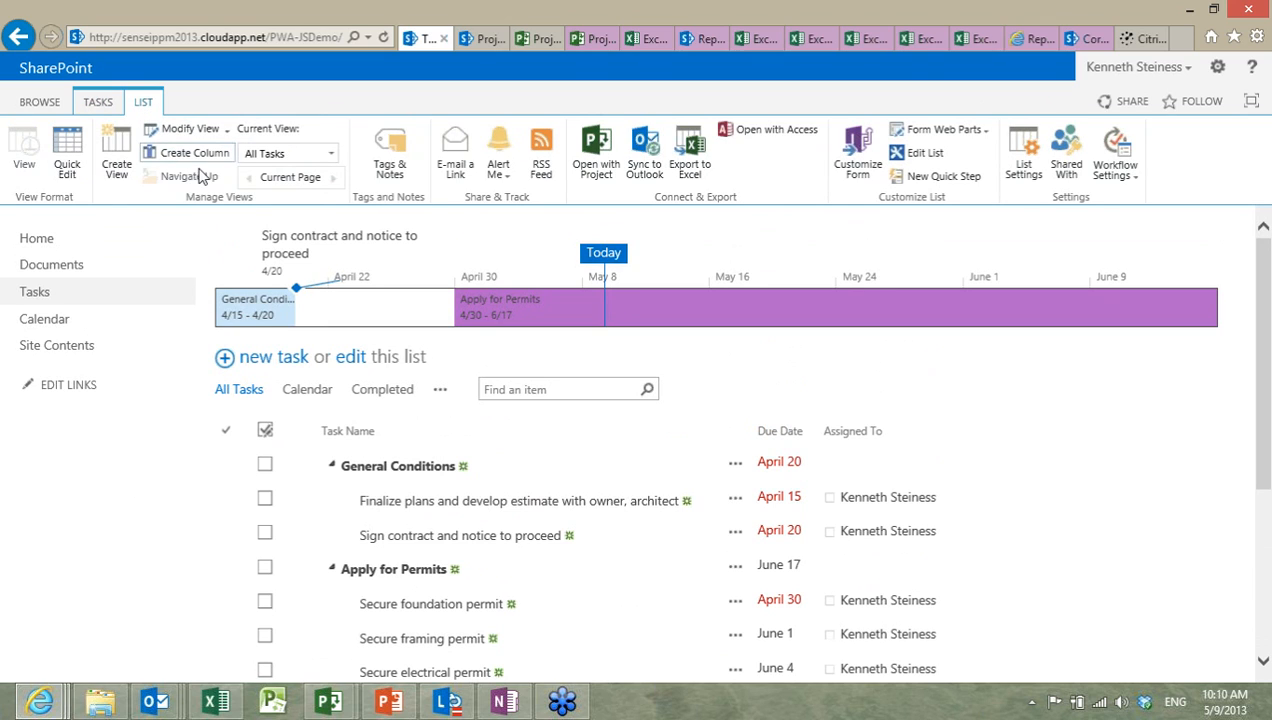
click(597, 160)
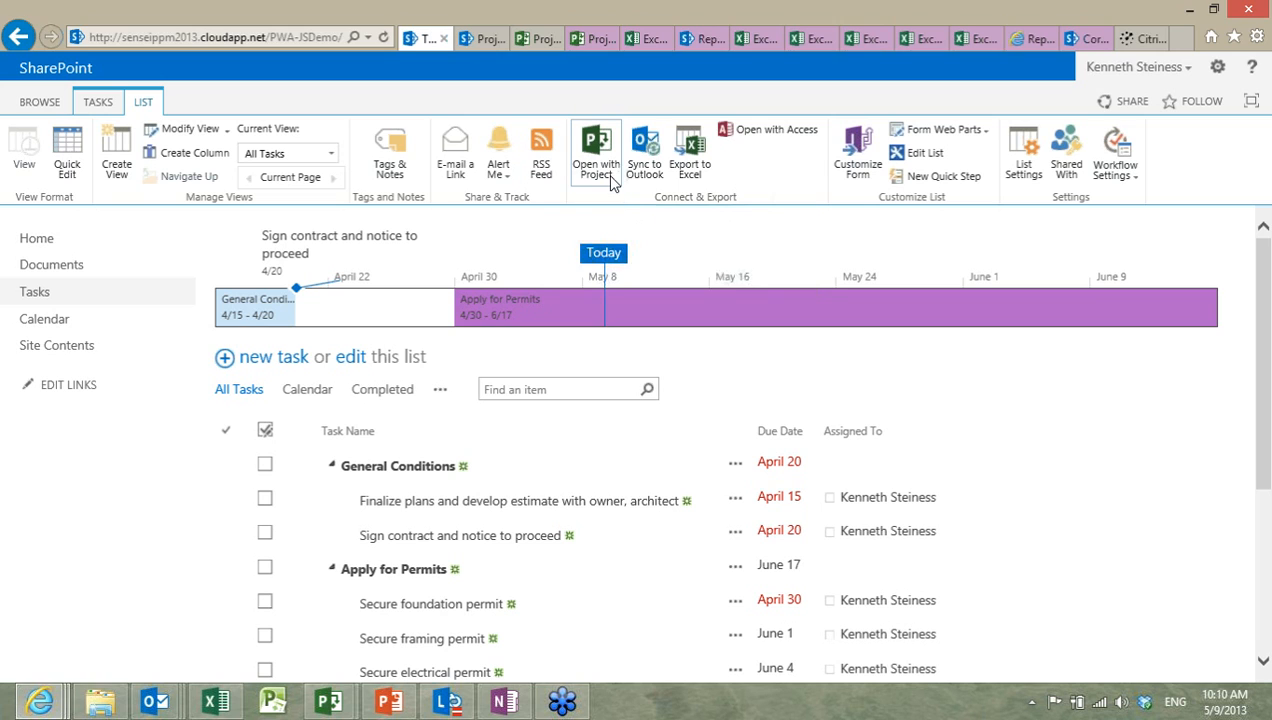
click(726, 467)
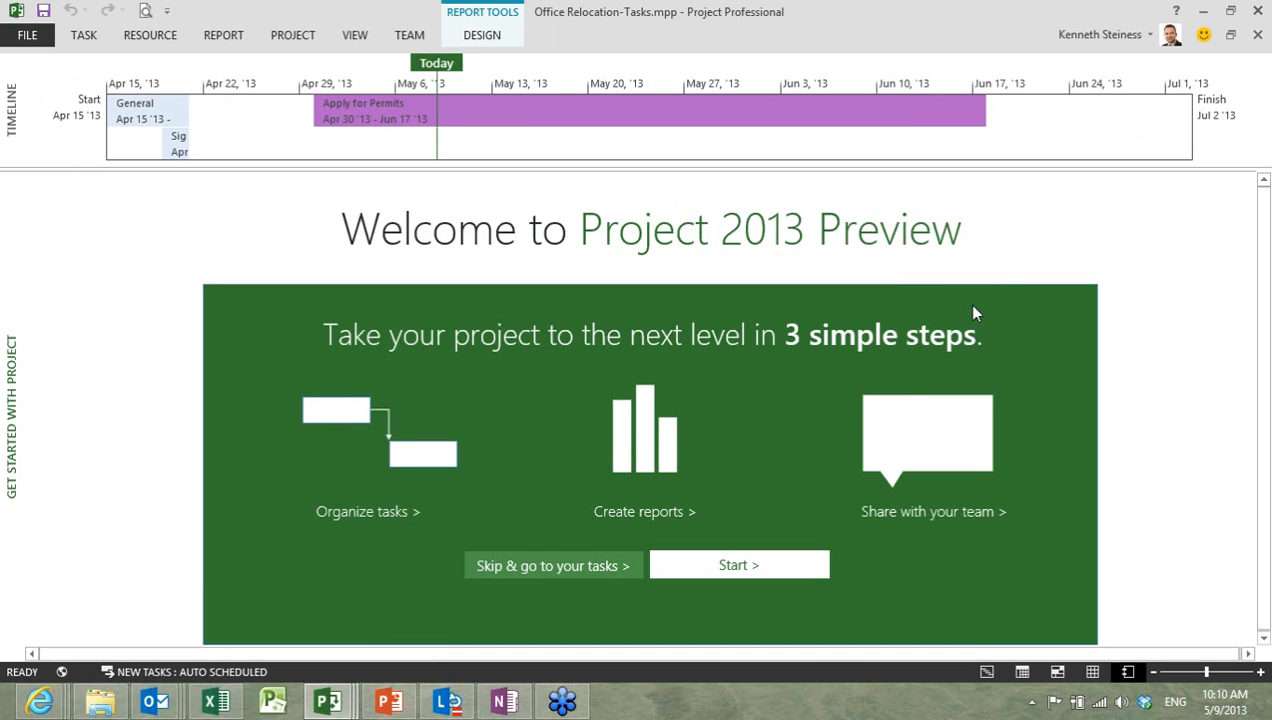
click(84, 35)
click(27, 80)
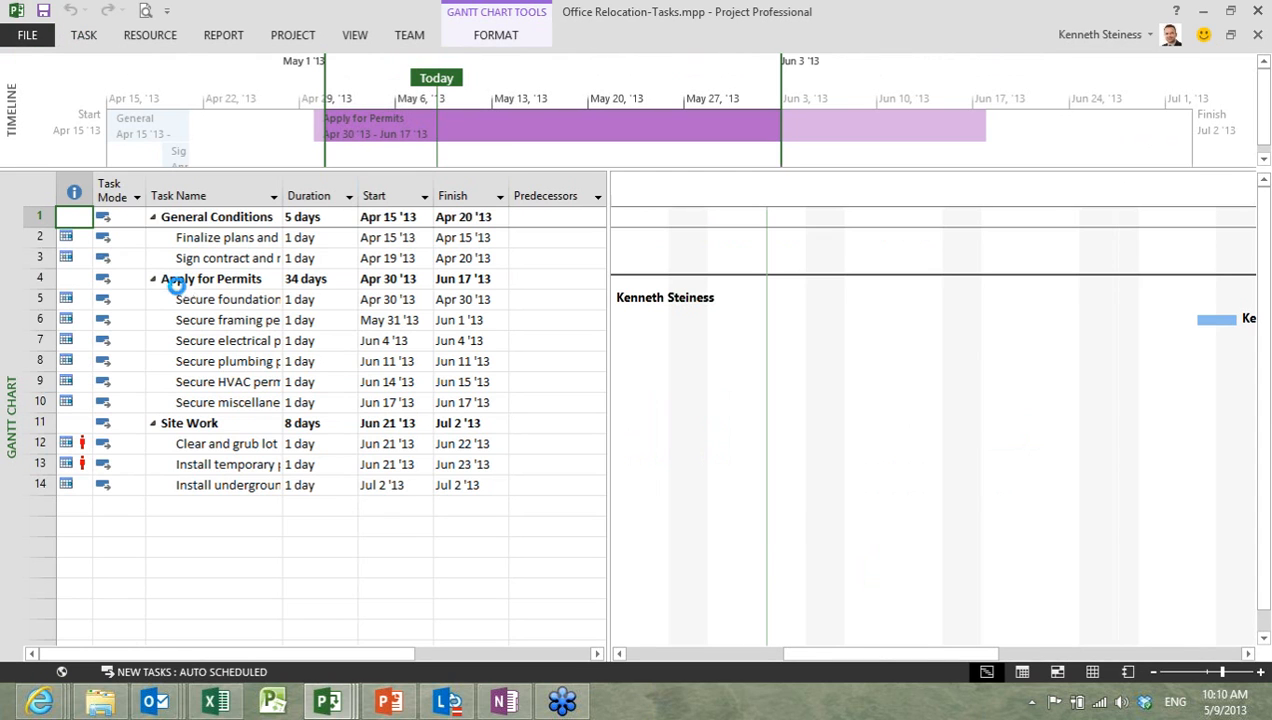
Step: Mark the two General Conditions subtasks, Finalize plans and Sign contract, as 100% complete
click(190, 238)
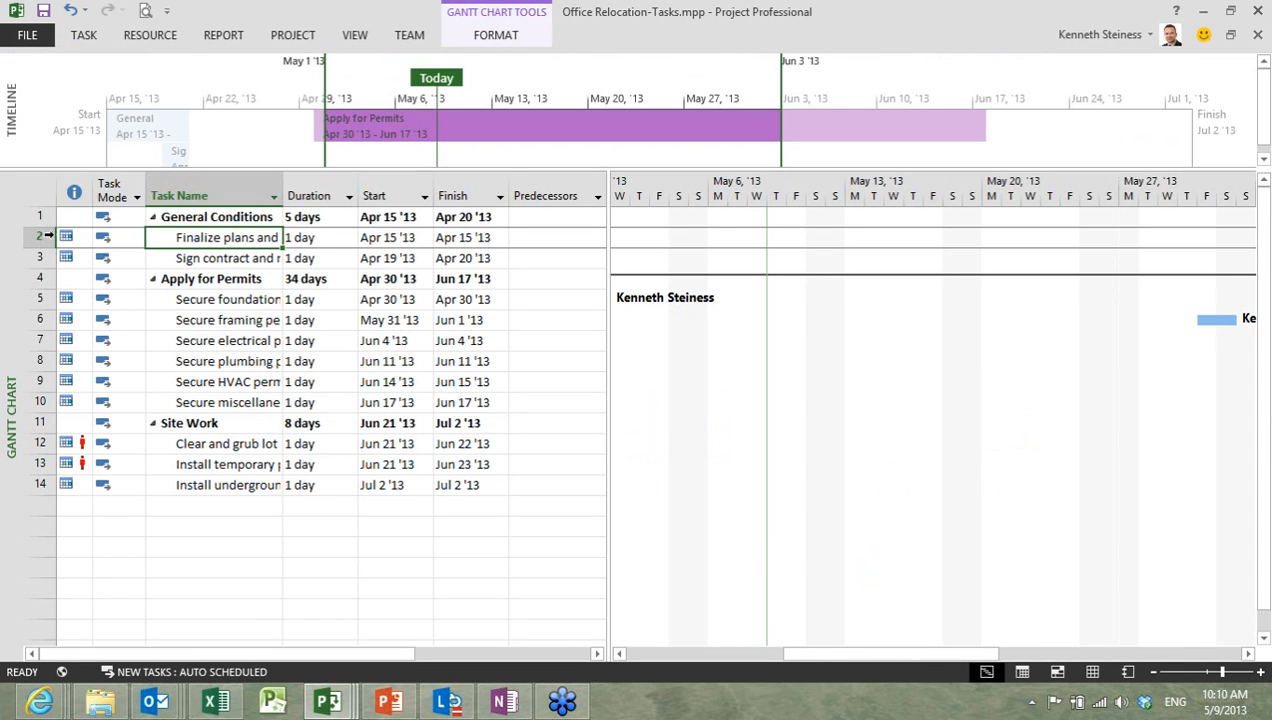
click(46, 237)
drag(46, 237, 44, 258)
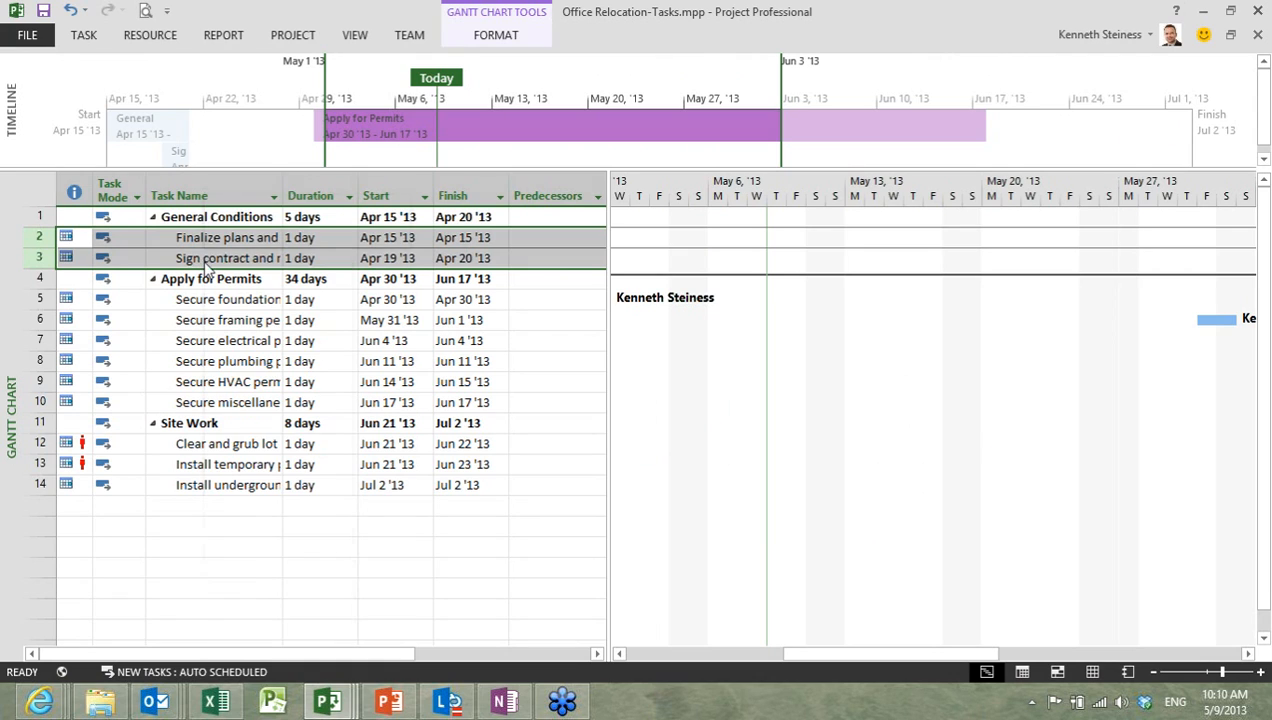
right_click(207, 267)
click(364, 233)
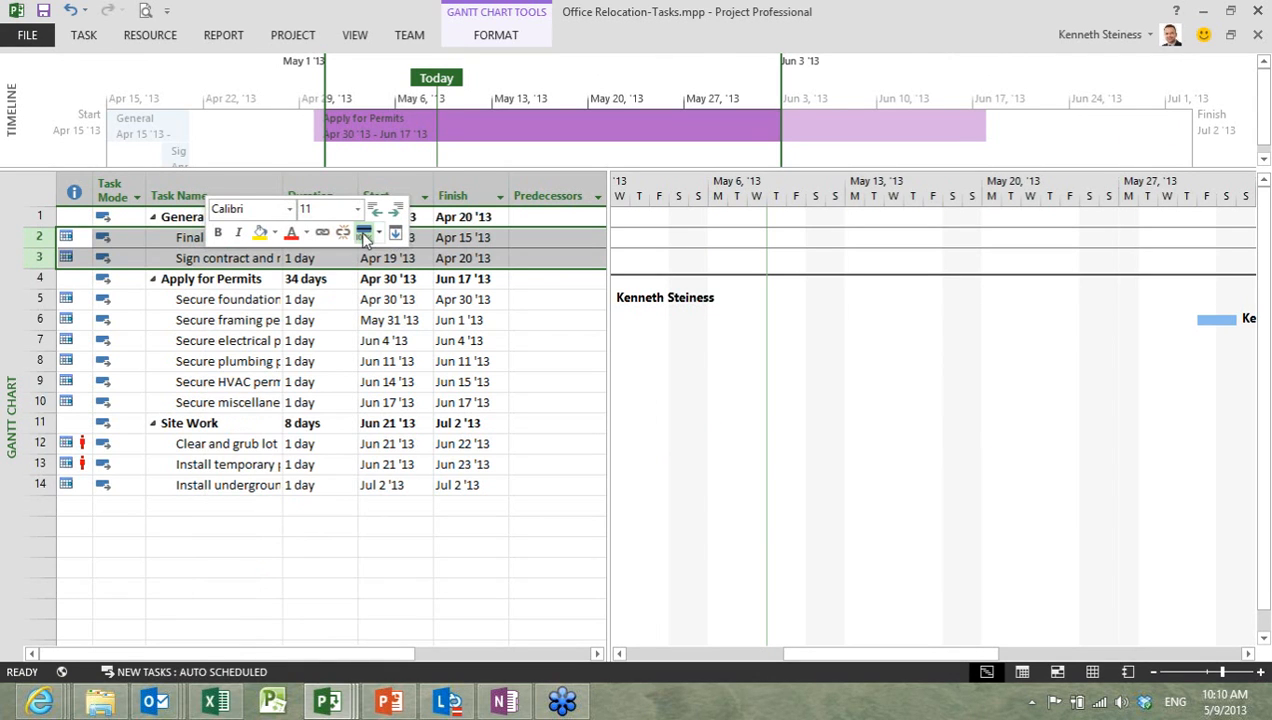
Step: Save and sync the project with its SharePoint Tasks list, and reload that list in Internet Explorer
click(24, 35)
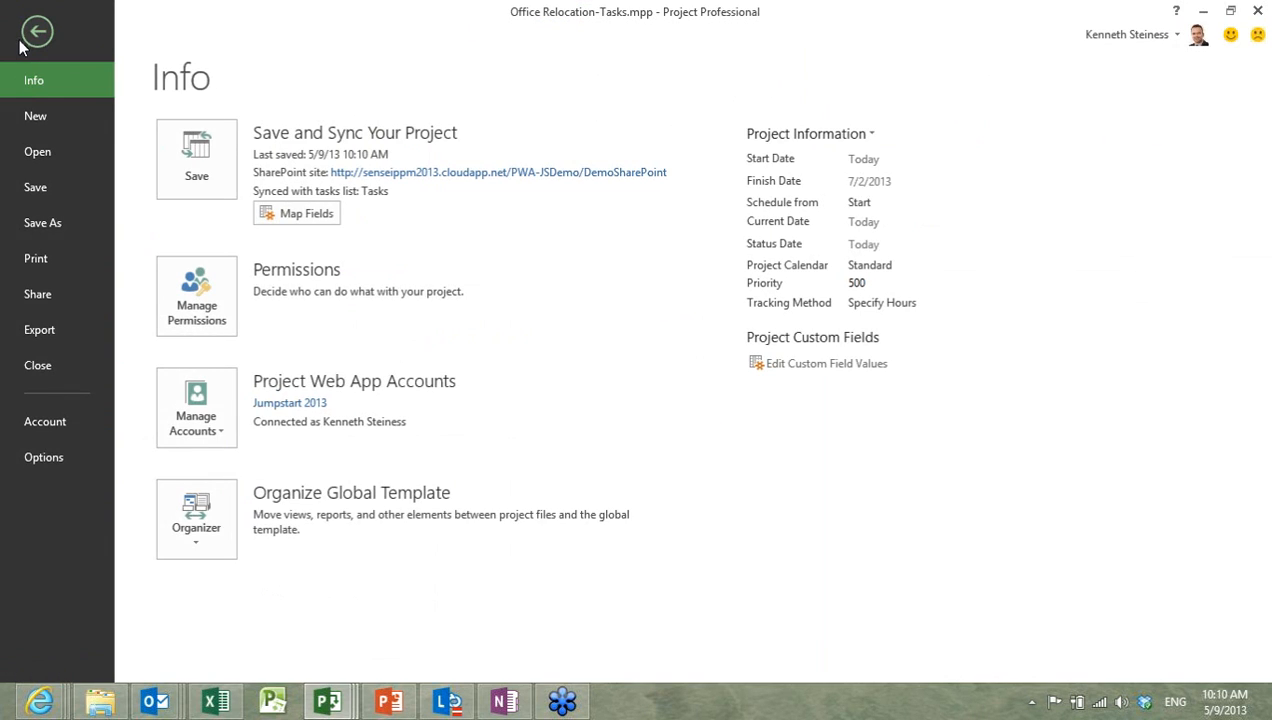
click(192, 158)
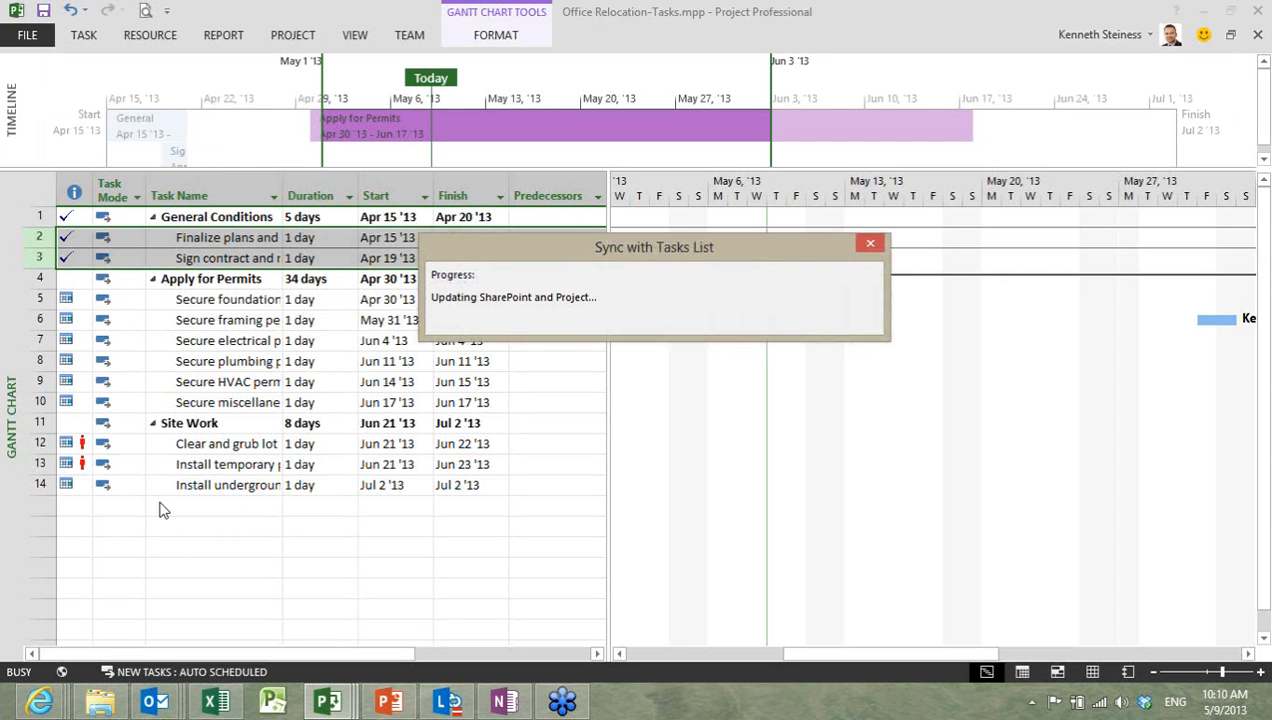
right_click(40, 701)
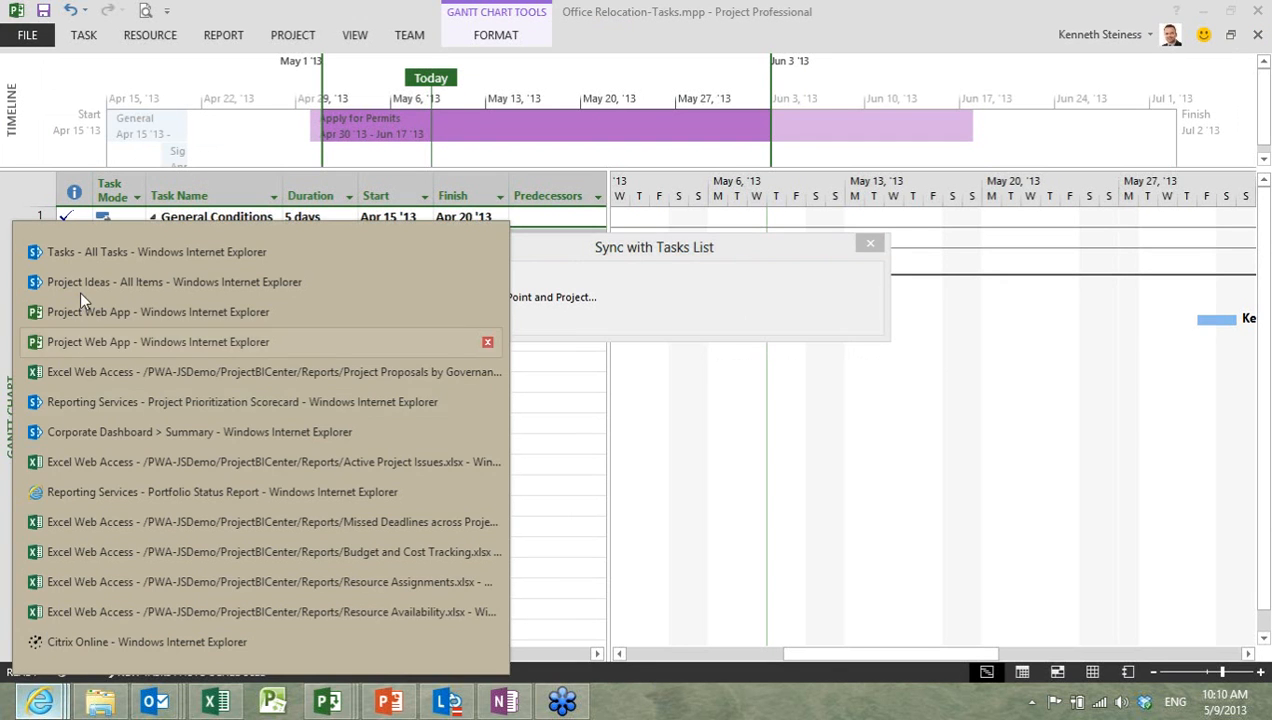
click(89, 255)
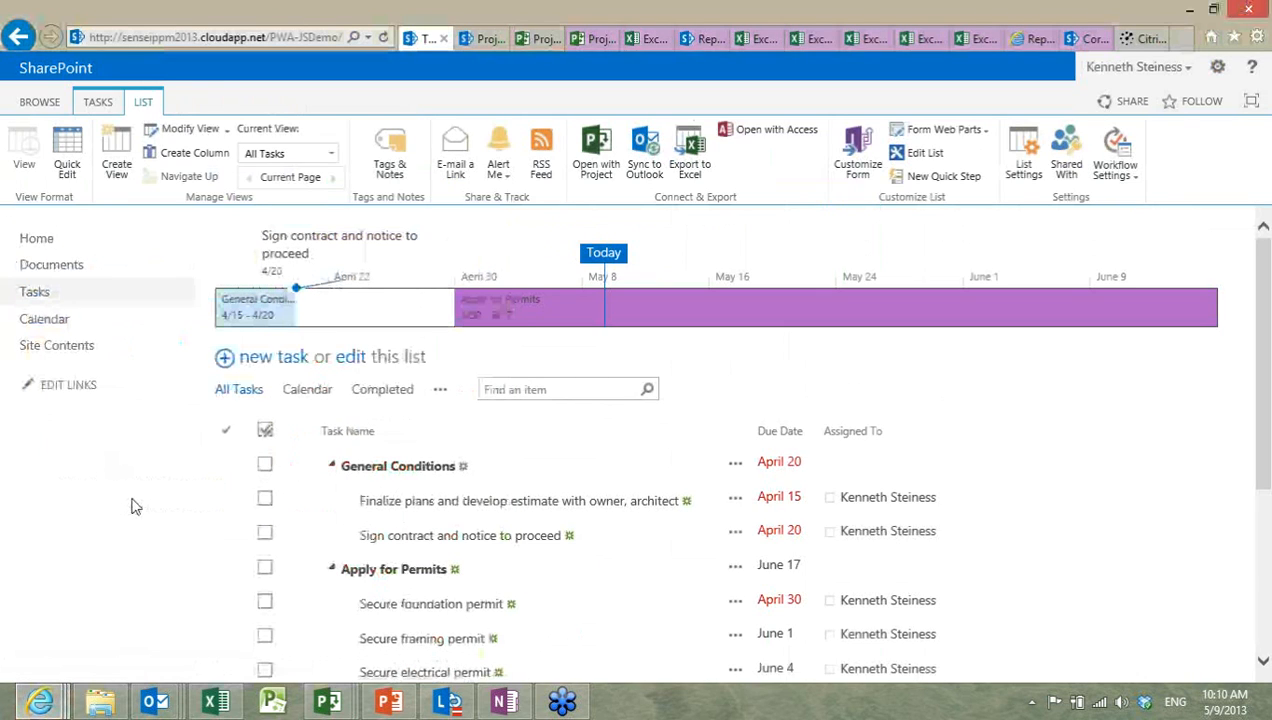
click(222, 505)
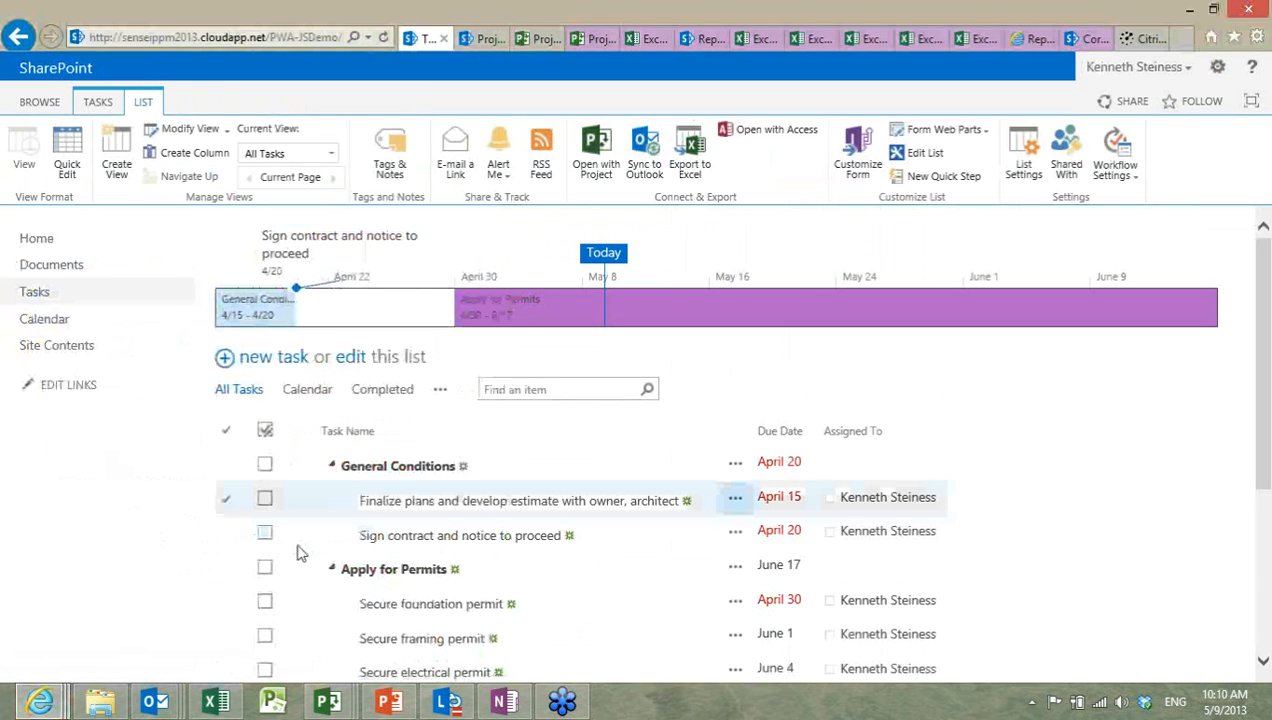
click(383, 37)
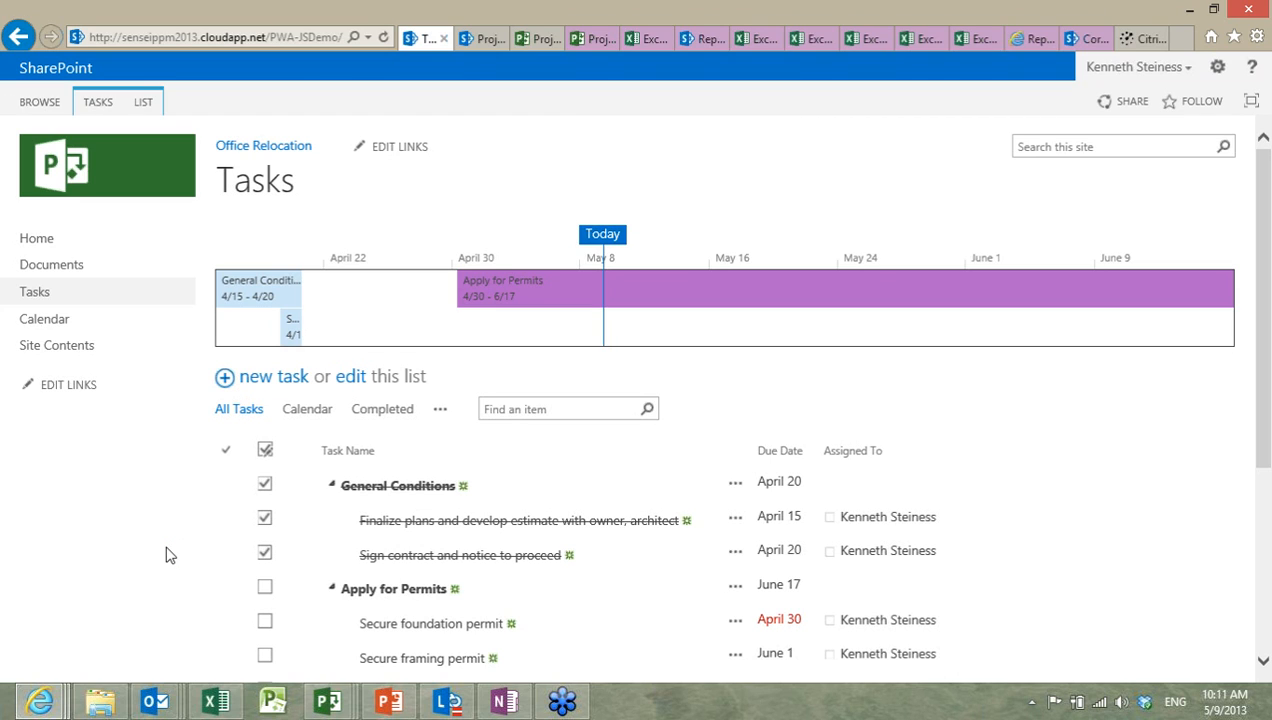
Step: Open the Project Ideas list, dismiss the sign-in request, and select the Shopping Cart web site and TFS Integration ideas
click(477, 41)
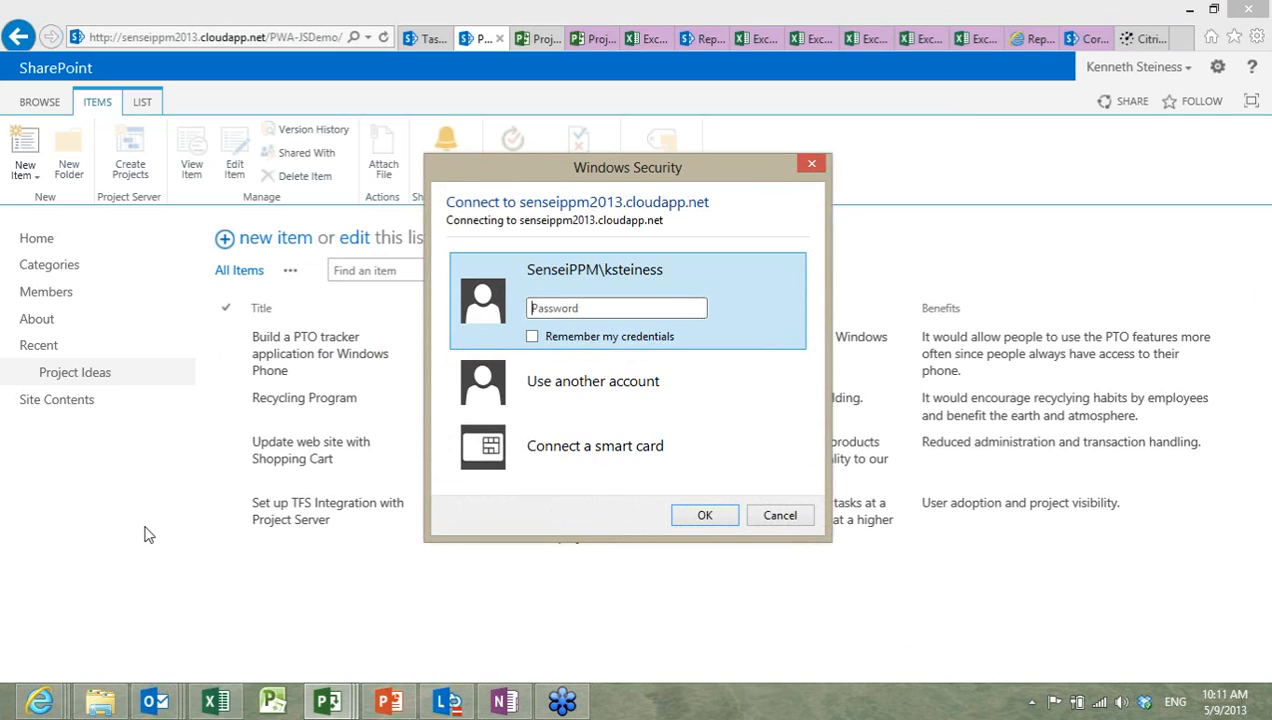
click(768, 518)
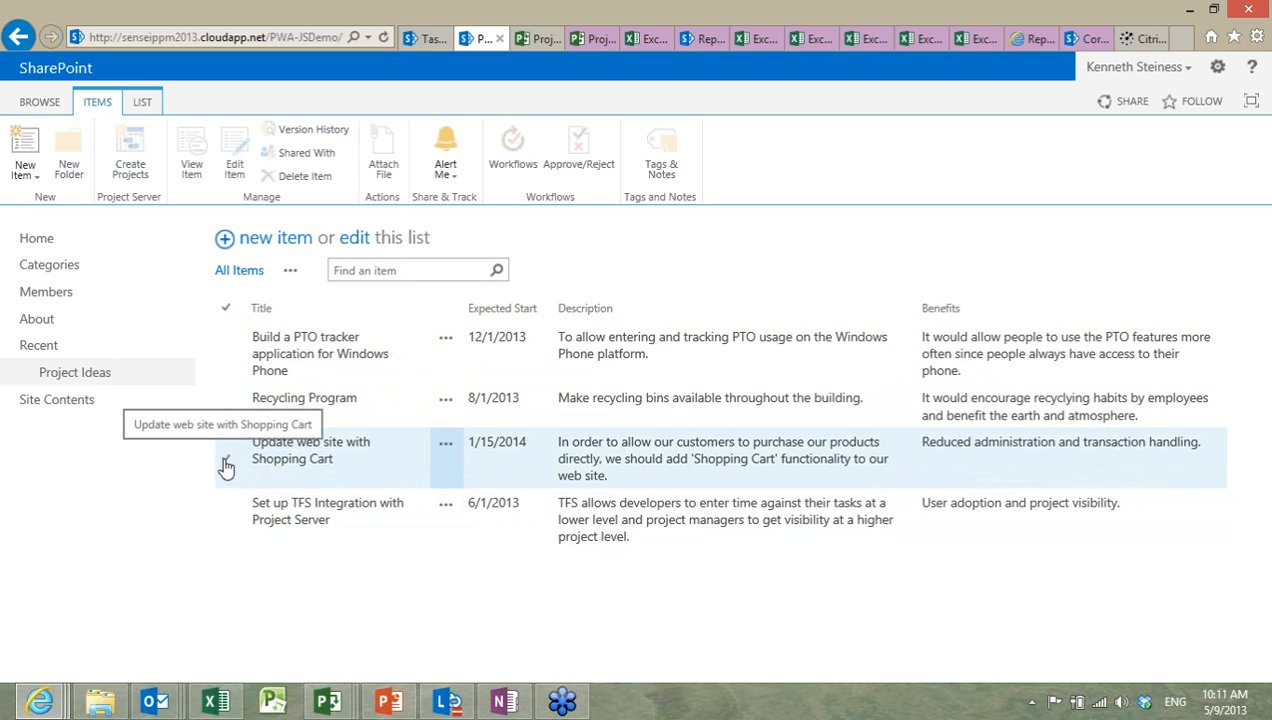
click(226, 466)
click(225, 522)
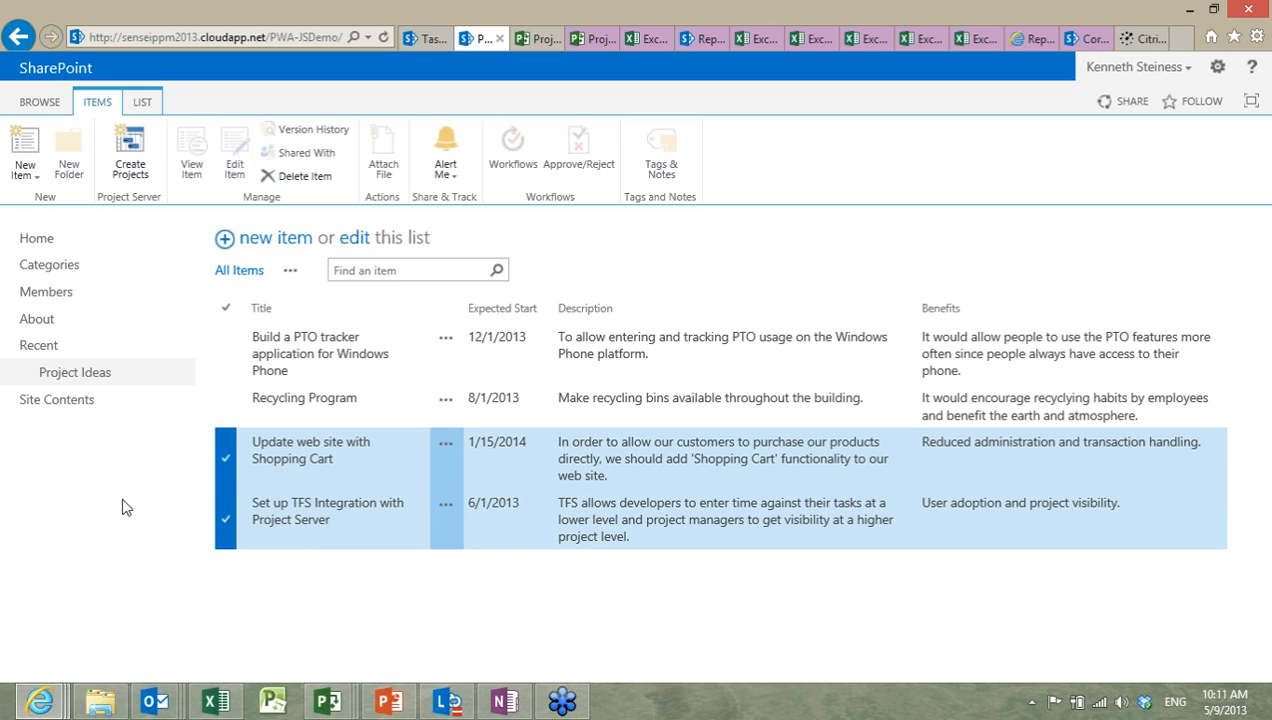
Step: Examine the field mappings and enterprise project types offered for creating projects from the selected ideas, without creating any
click(130, 165)
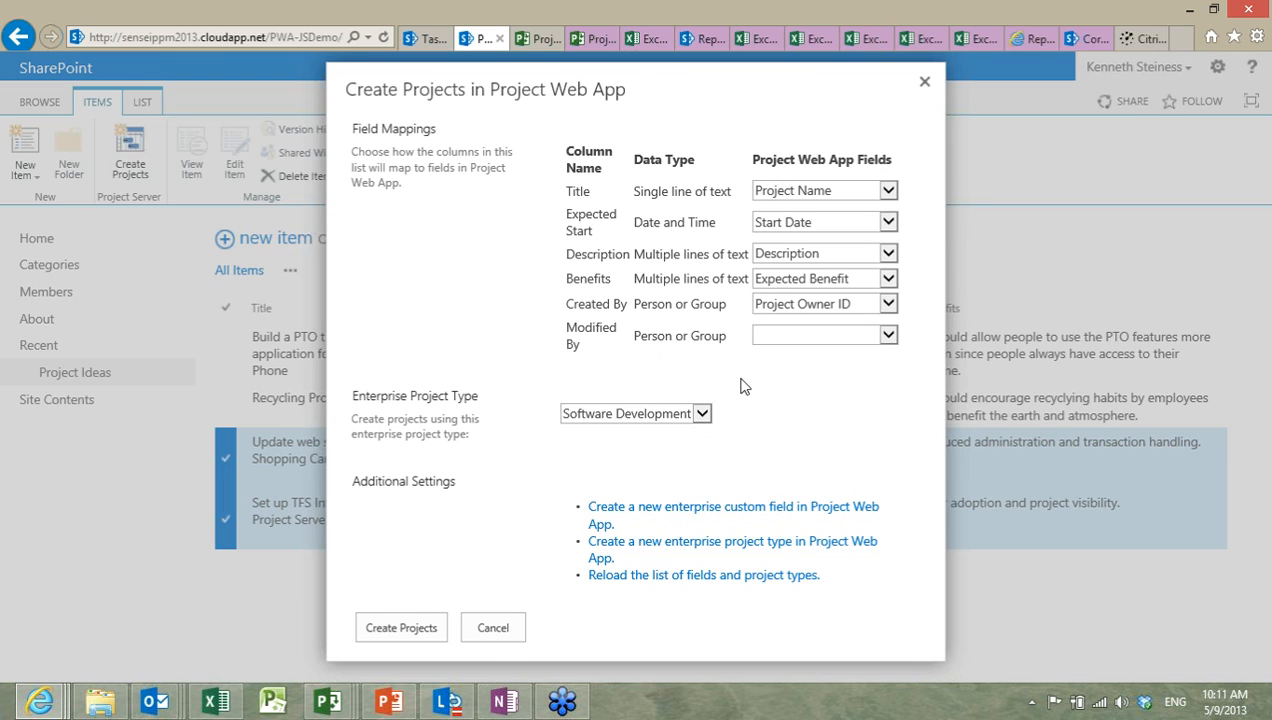
click(703, 413)
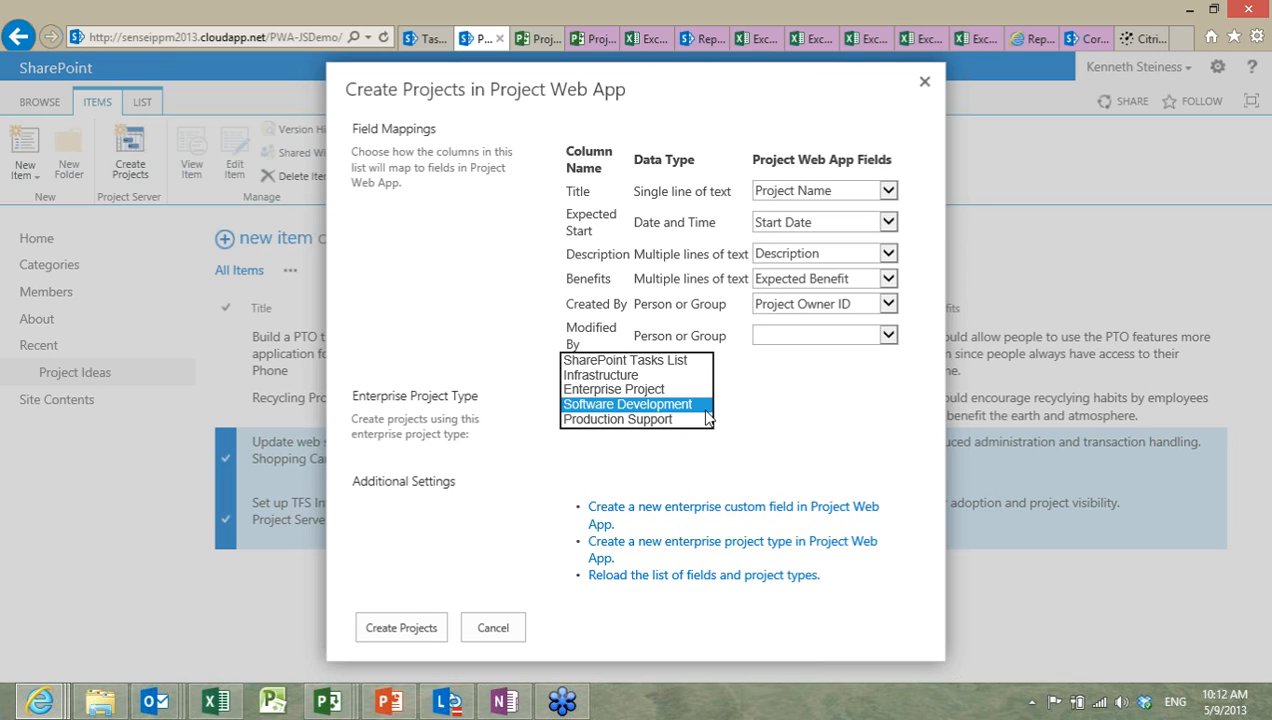
click(496, 628)
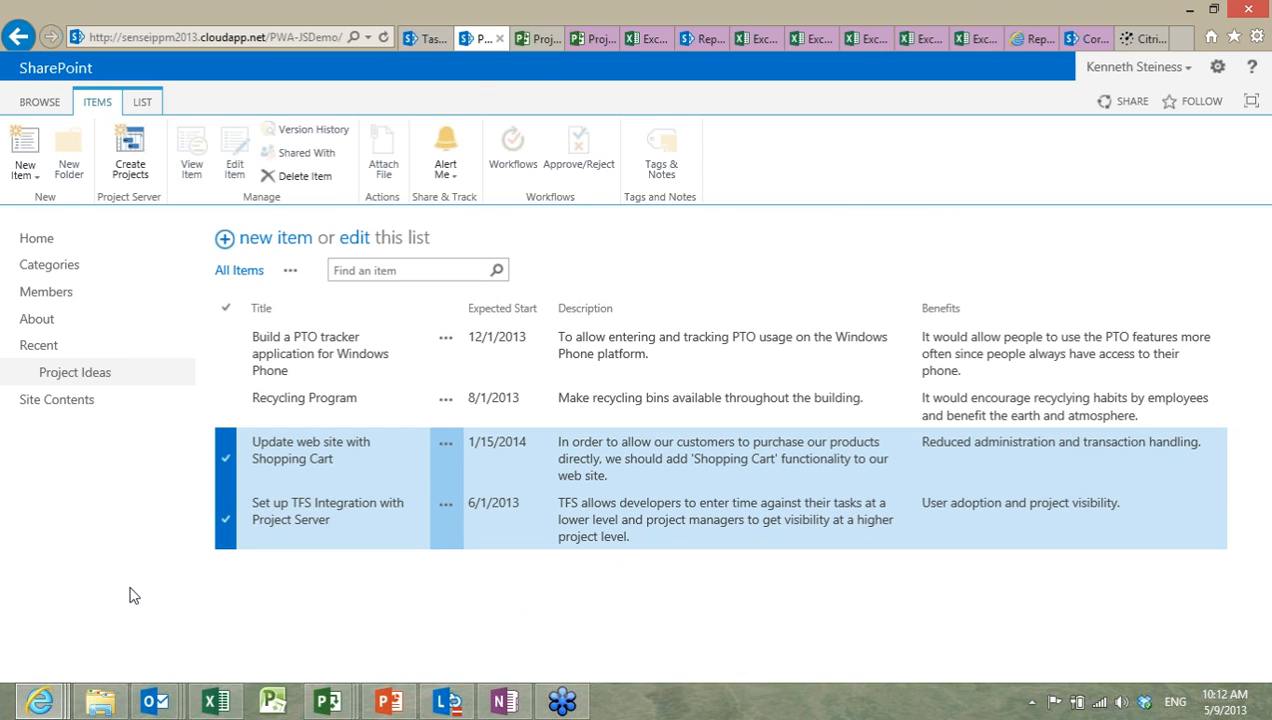
Step: From the Project Web App home page, examine which existing SharePoint sites can be added as projects, without adding any
click(538, 40)
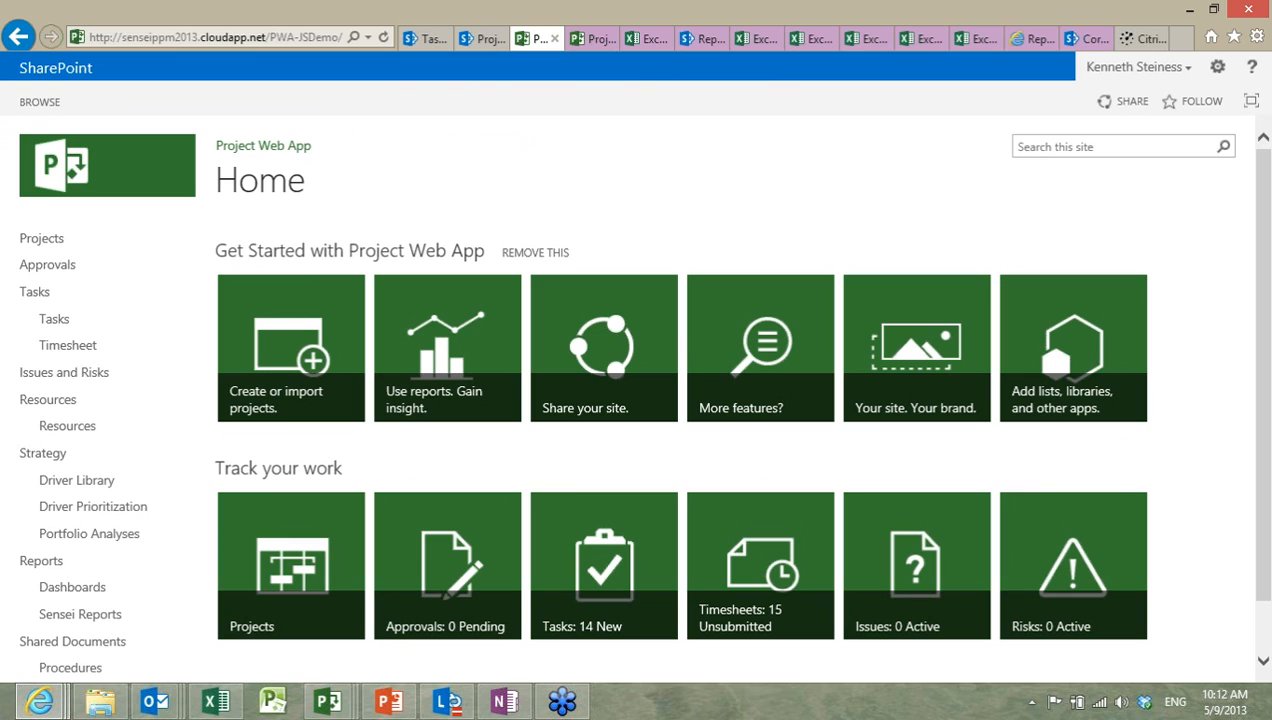
key(alt+Tab)
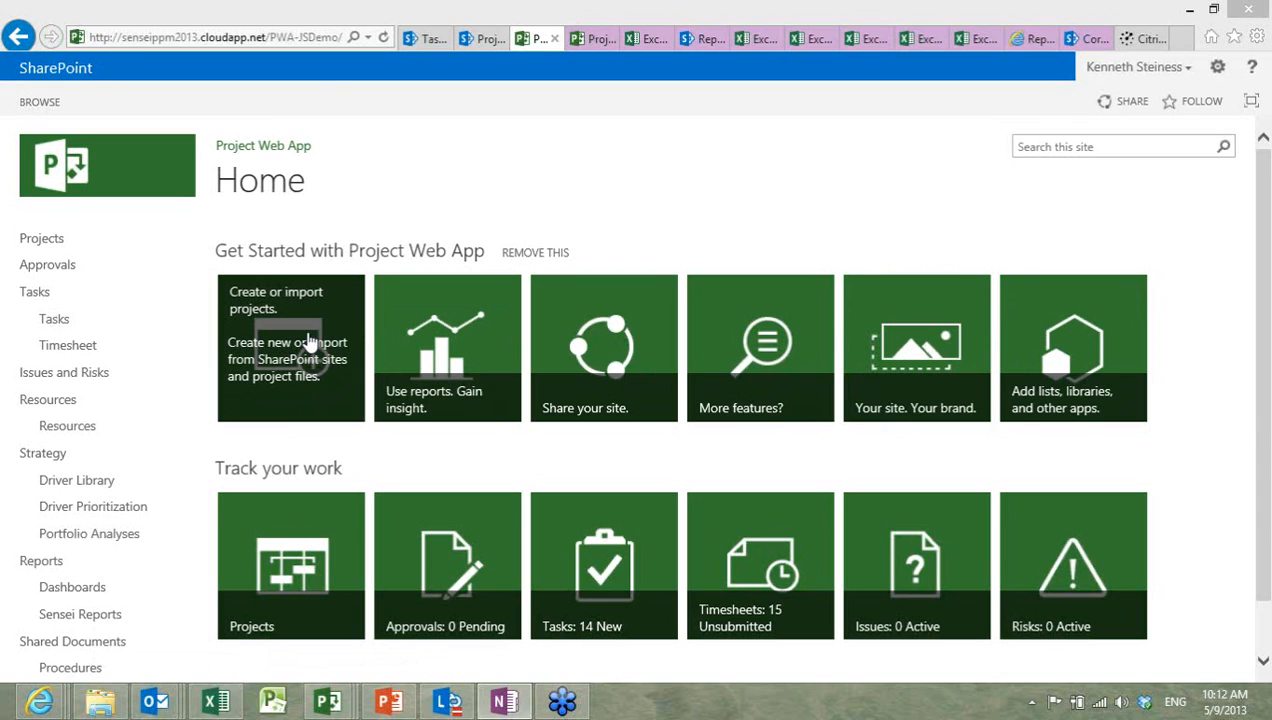
click(310, 343)
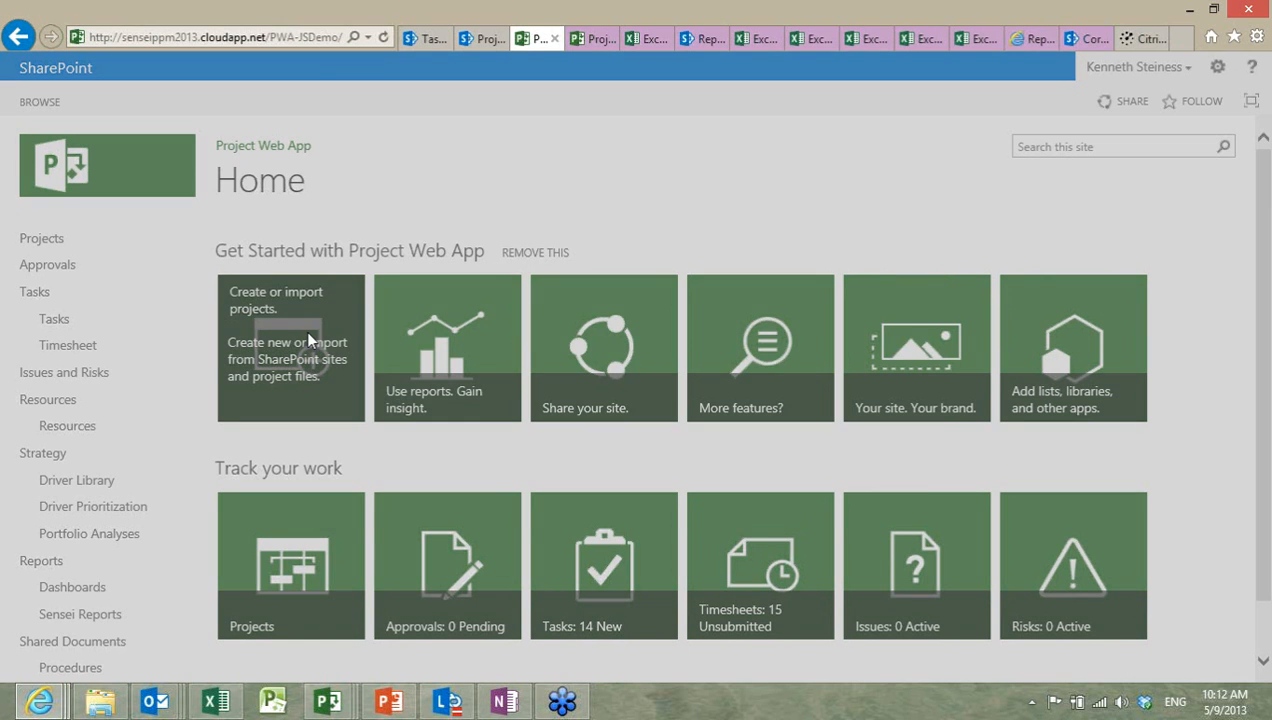
click(369, 315)
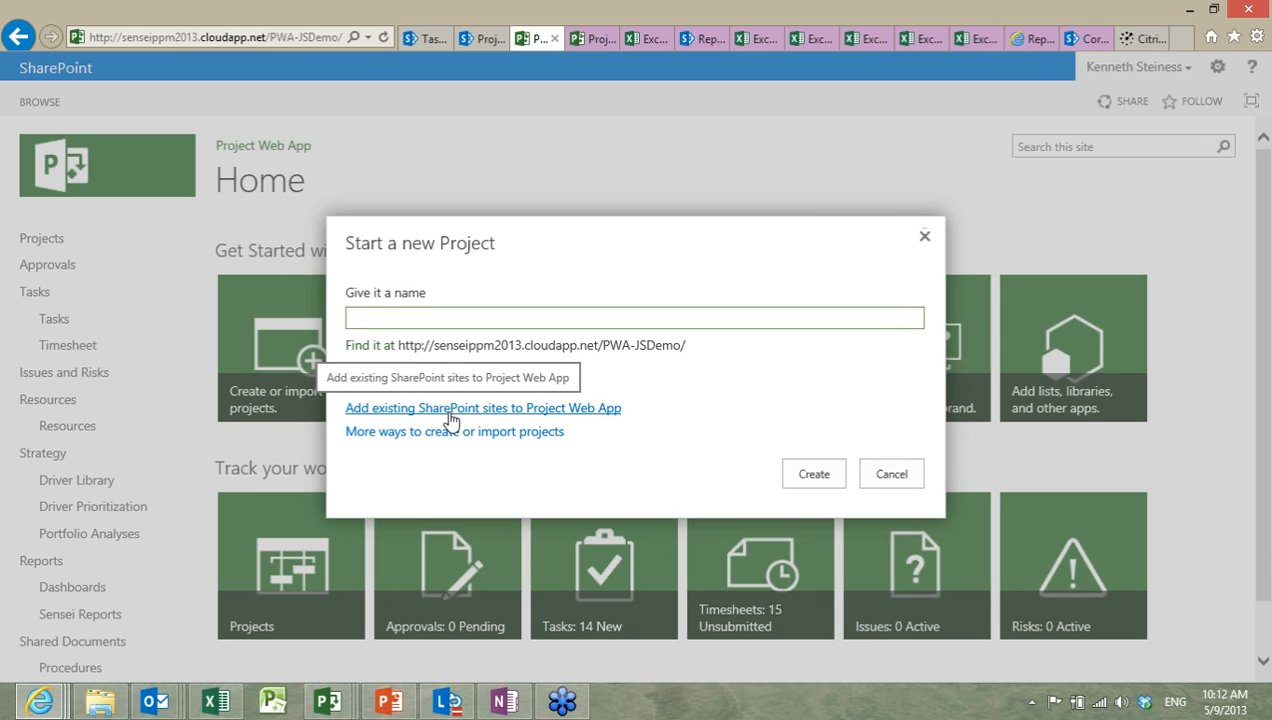
click(450, 416)
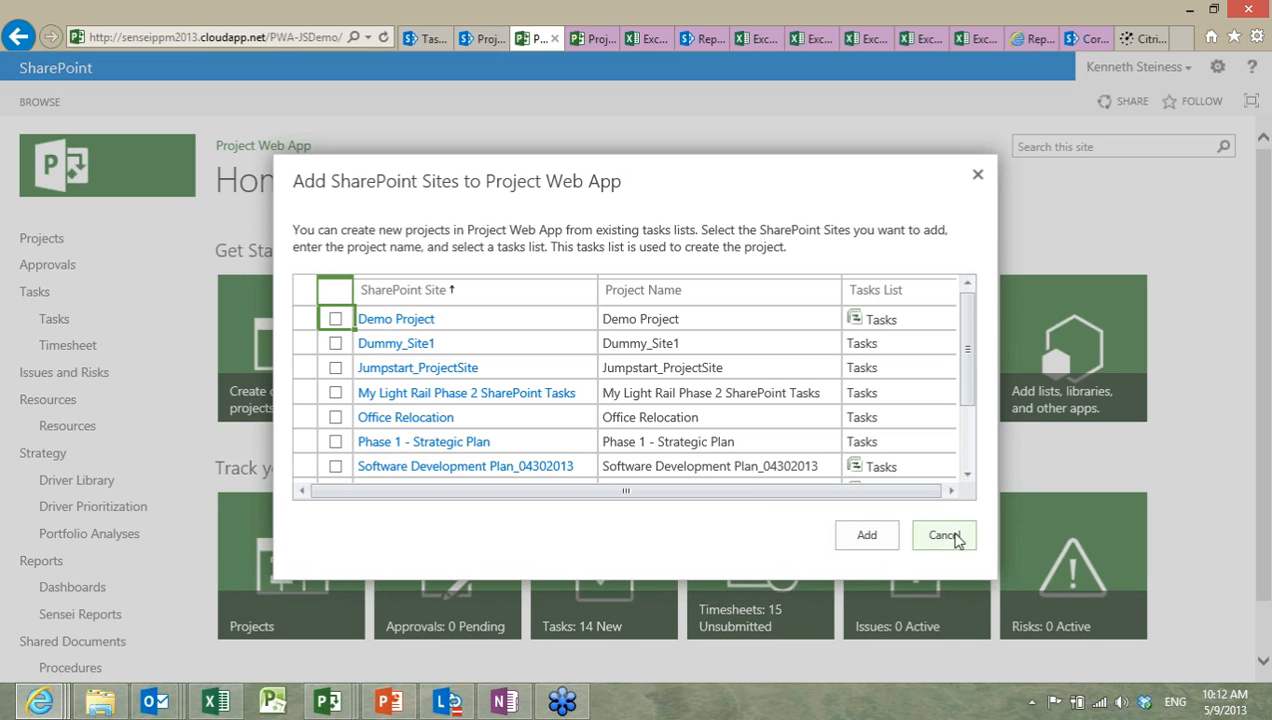
click(950, 537)
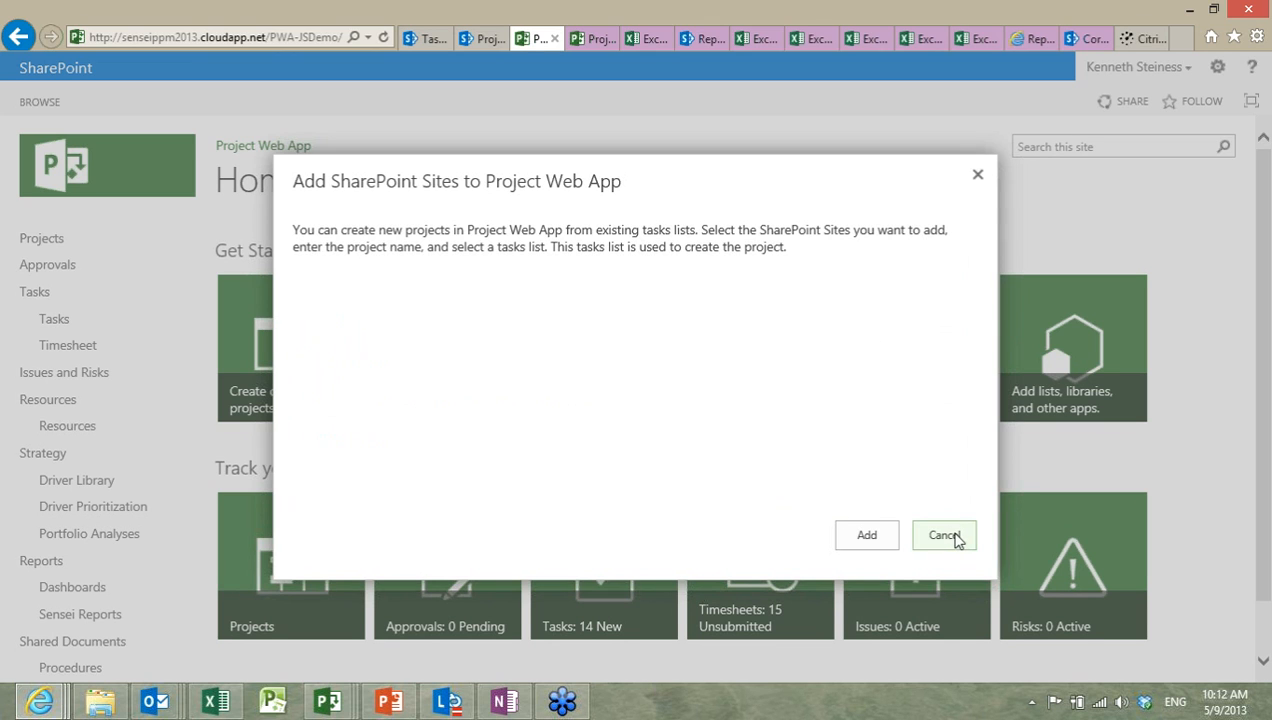
click(880, 474)
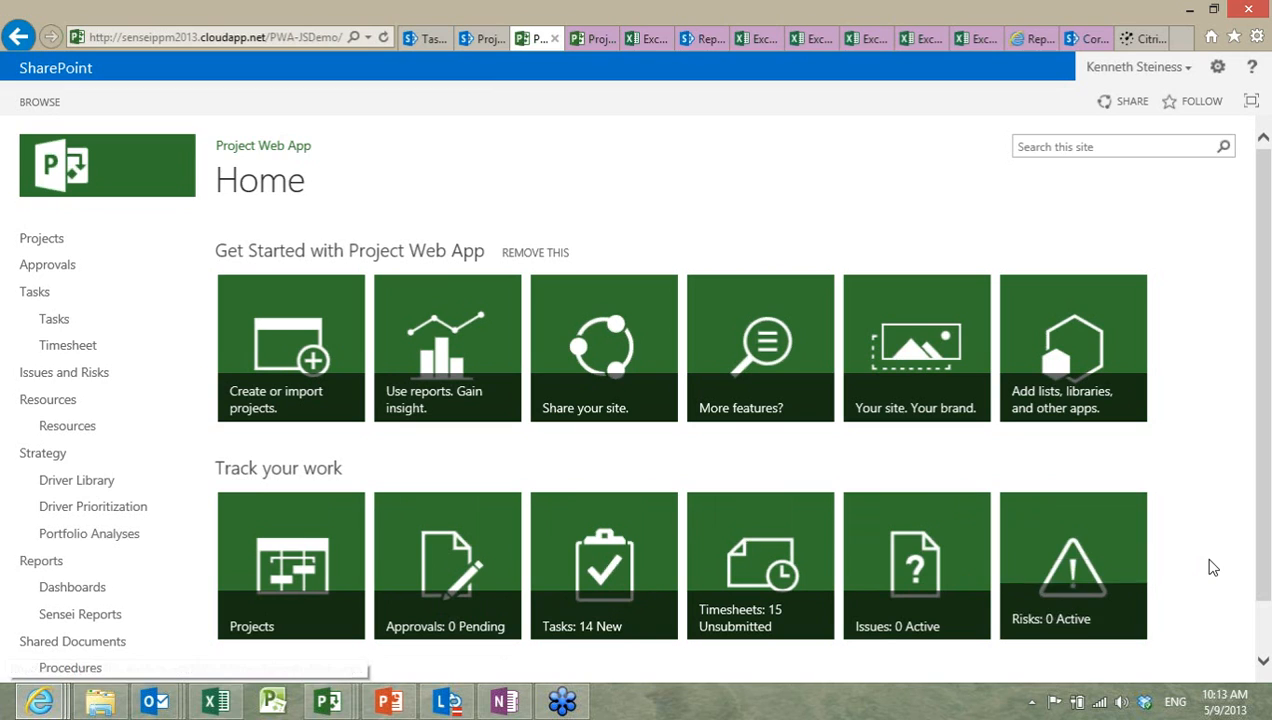
Step: Open the Project Center, expand the first sponsor's 4 - Execution phase, and select the Develop Hammerhead Interface project
scroll(1206, 570, down, 1)
scroll(1206, 570, up, 1)
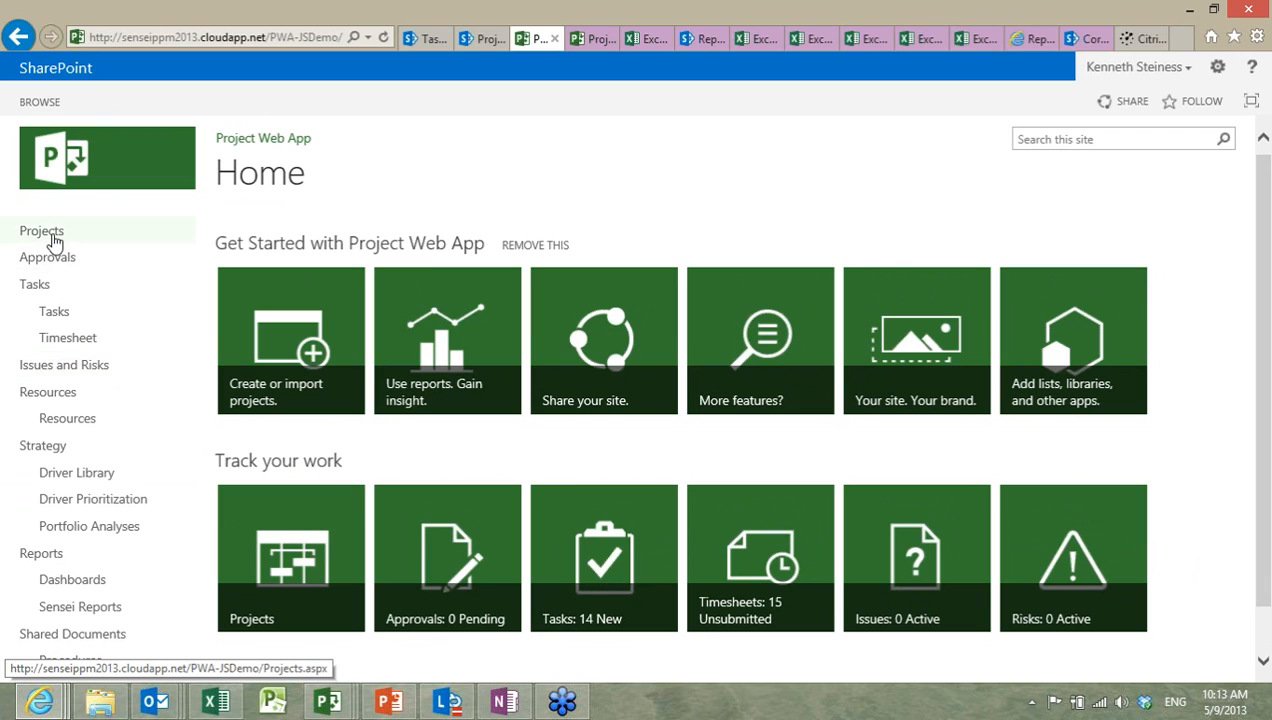
click(53, 239)
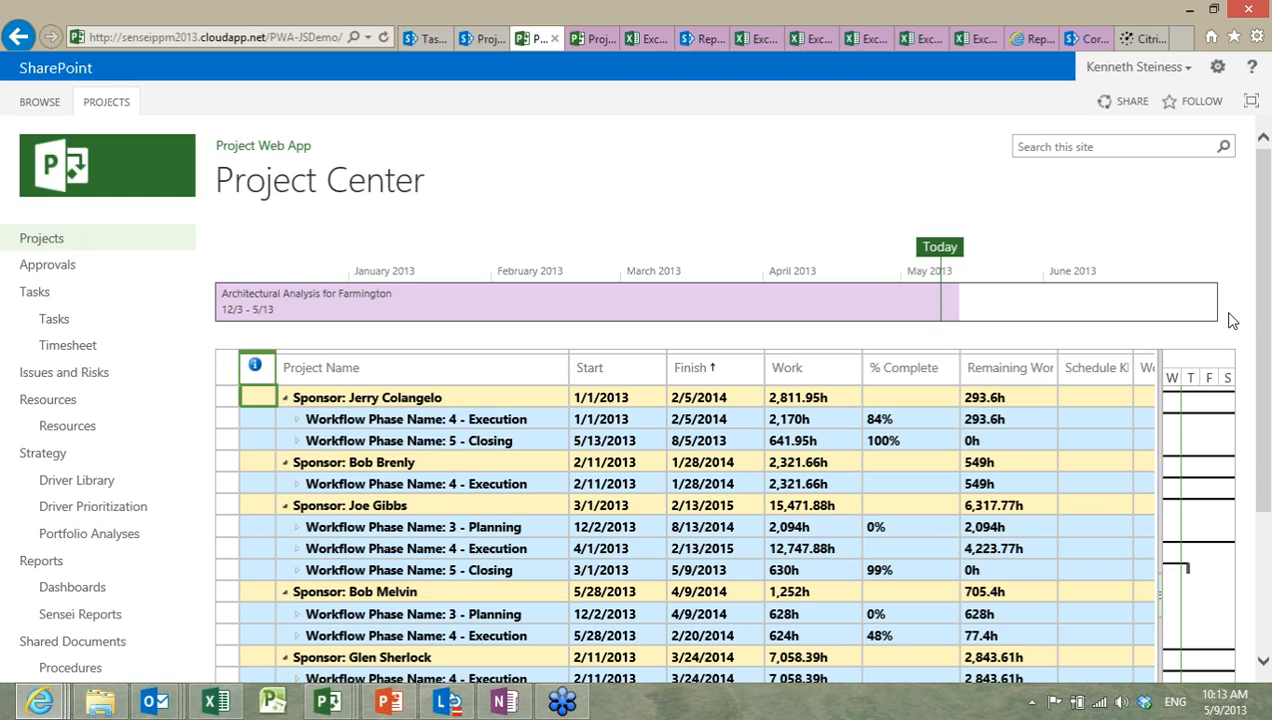
click(297, 424)
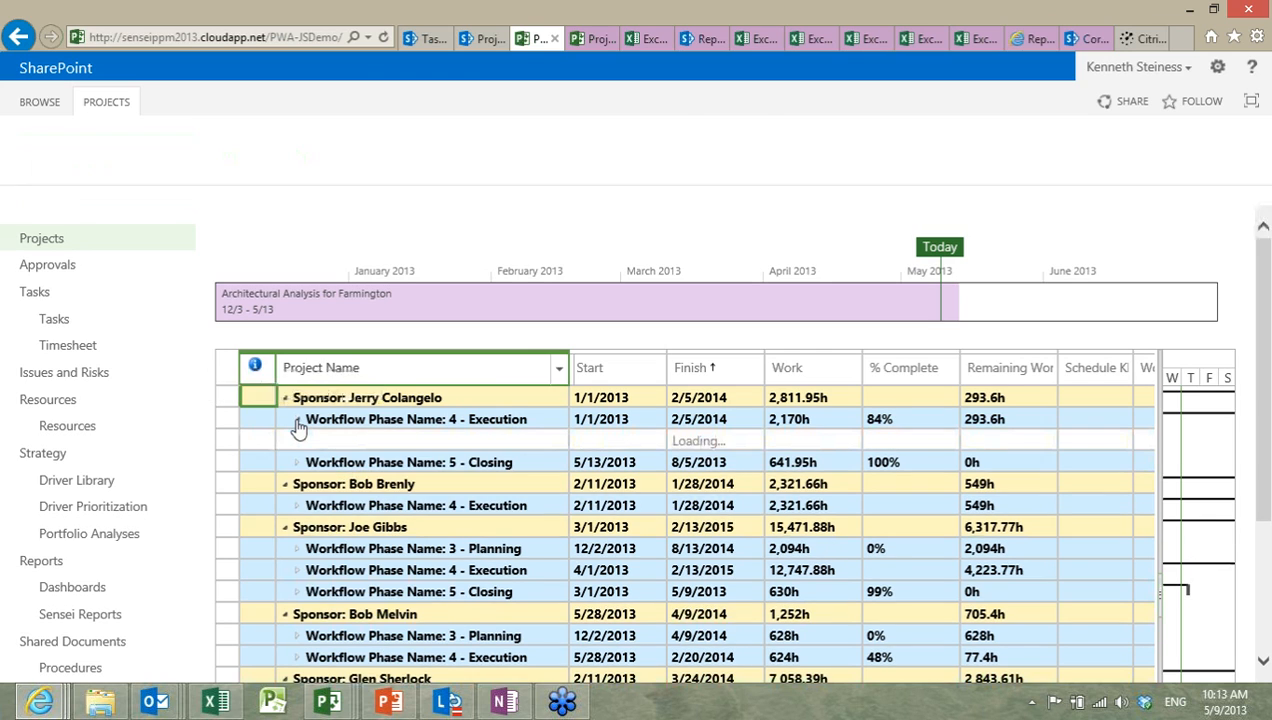
click(536, 444)
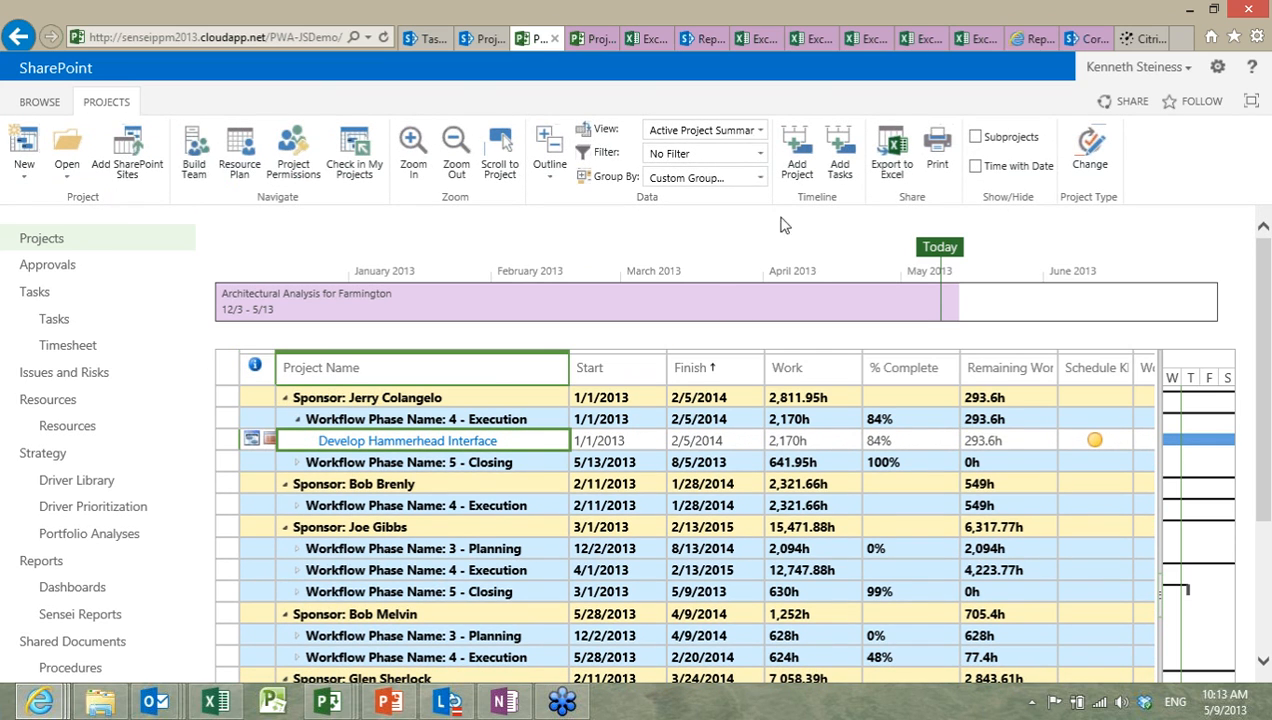
Step: Add the selected project to the Project Center timeline, and switch to the Proposals view with the 1 - Proposal phase collapsed
click(812, 167)
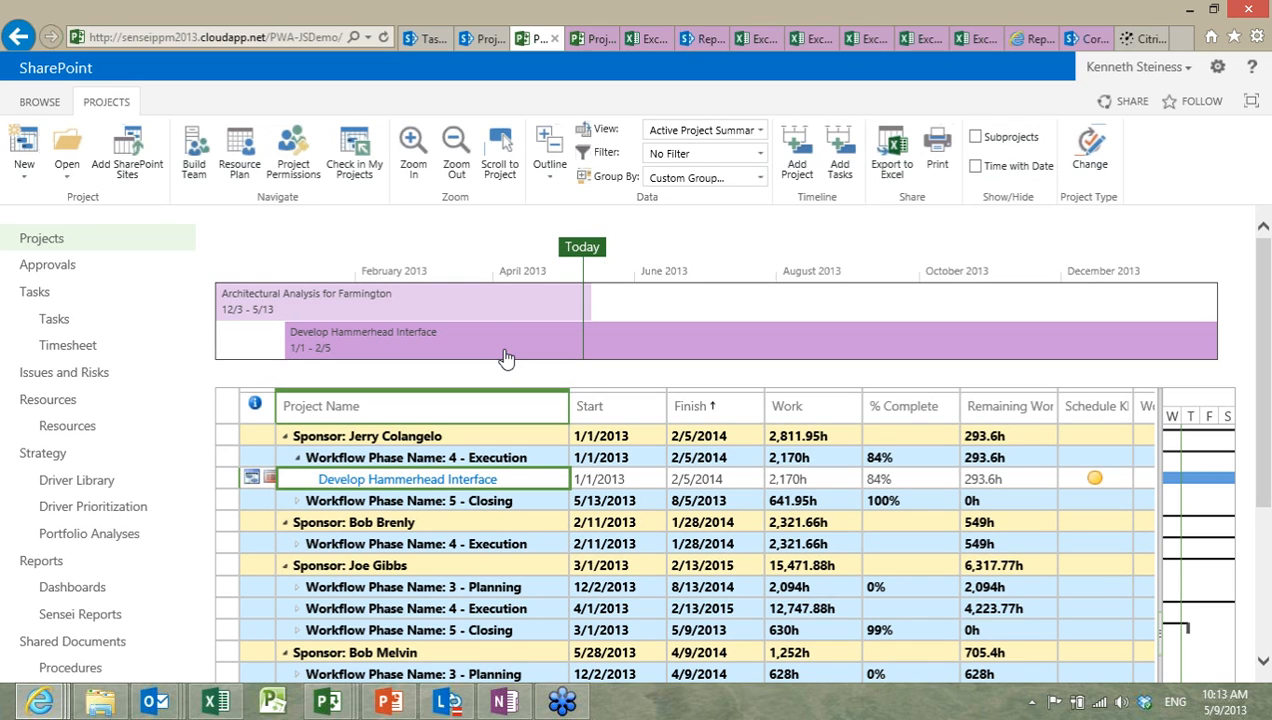
click(761, 131)
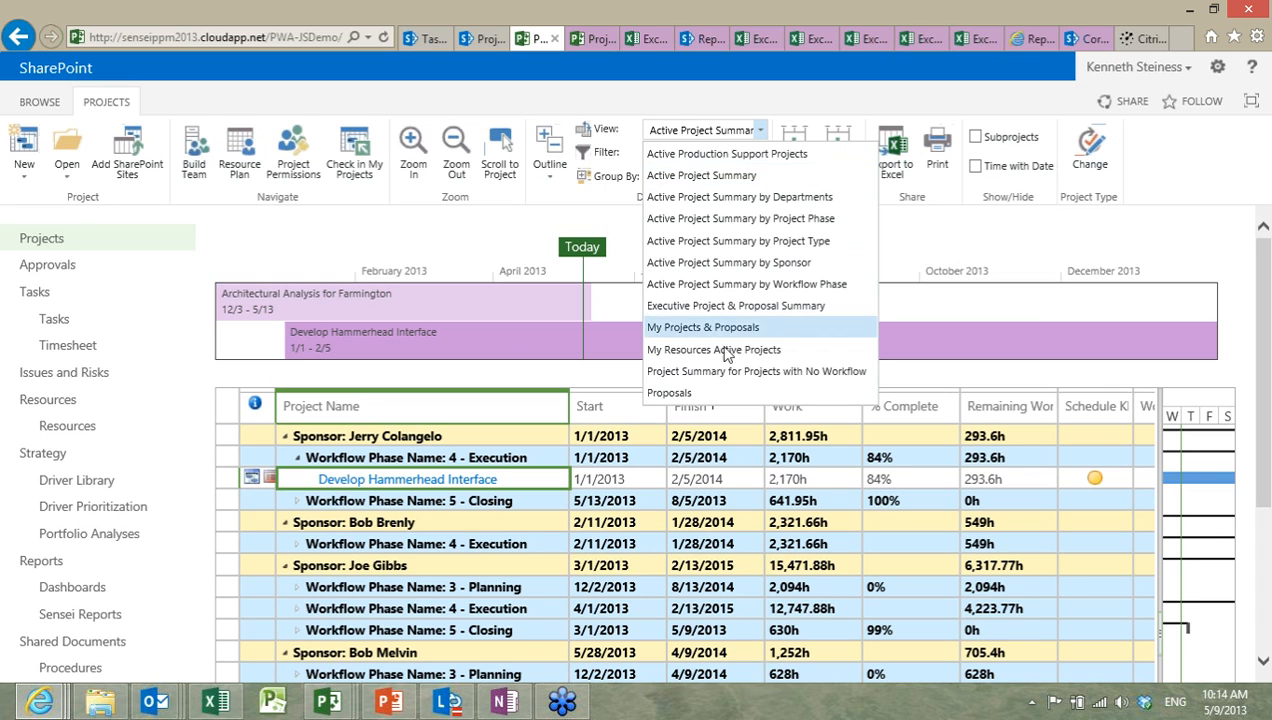
click(721, 393)
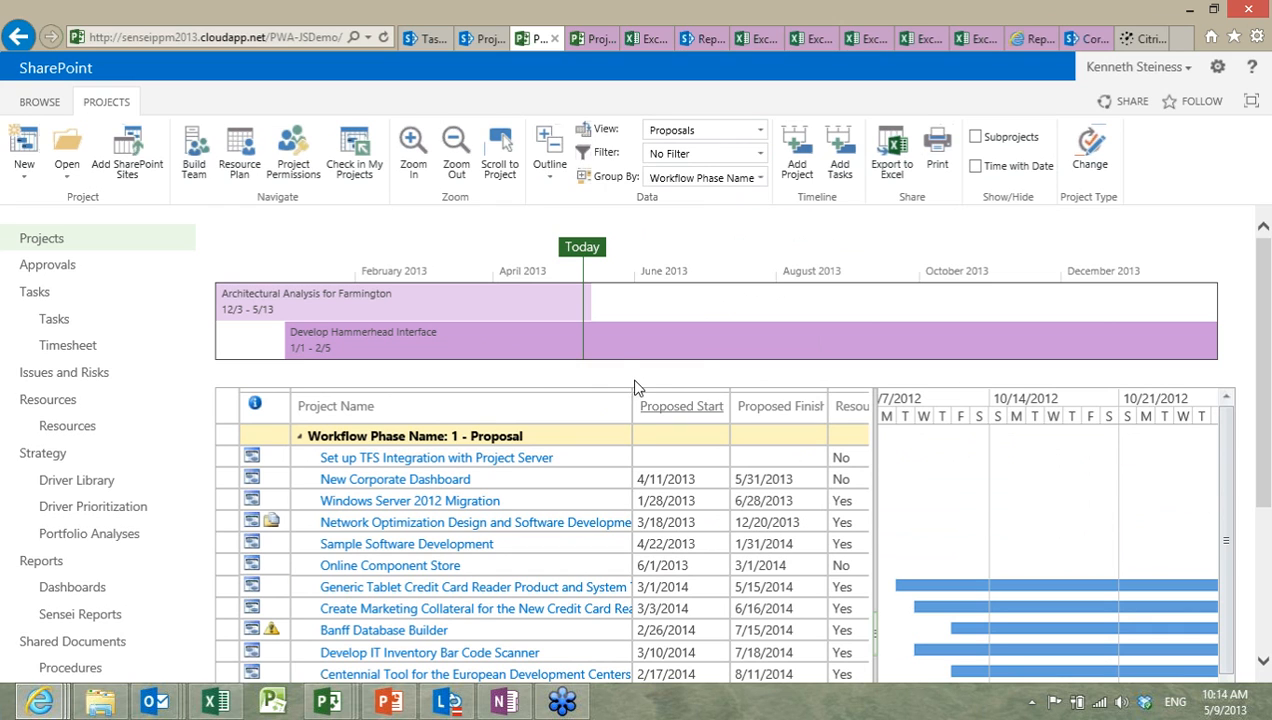
click(300, 438)
click(542, 457)
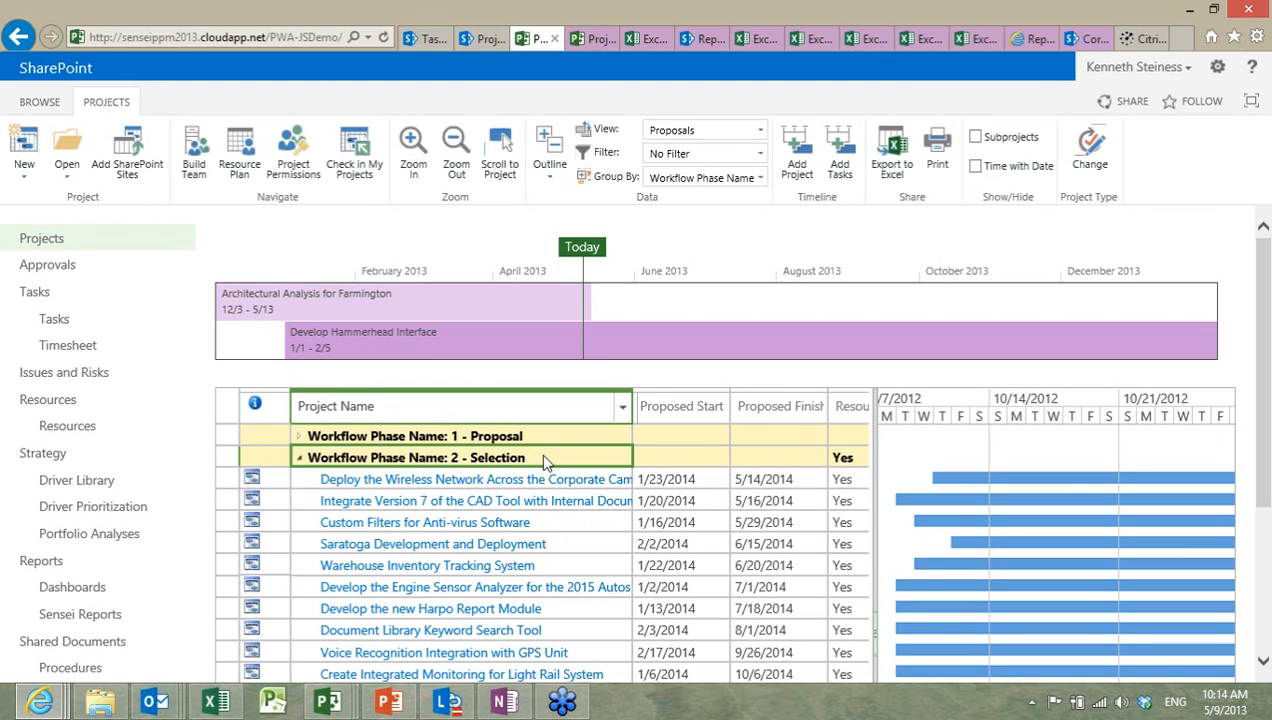
Step: Filter the Project Proposals by Governance Phase report to the first listed sponsor, and bring up the Project Prioritization Scorecard
click(587, 45)
click(645, 42)
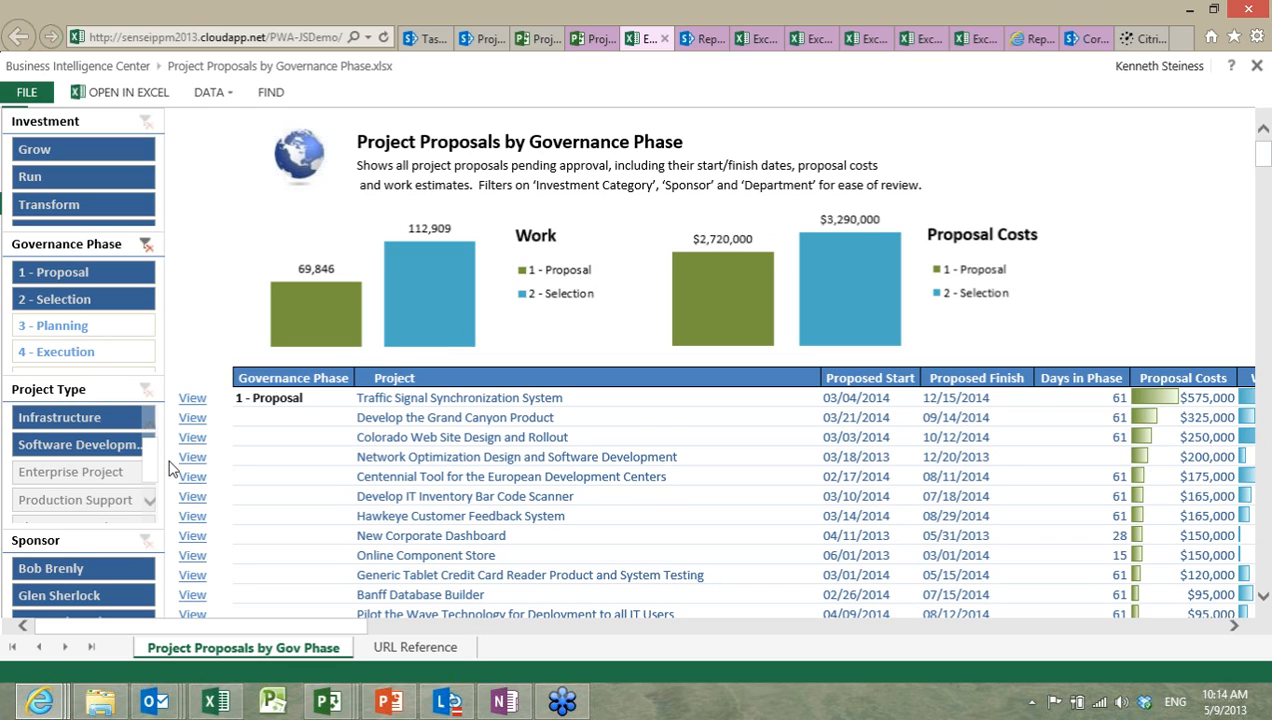
click(81, 570)
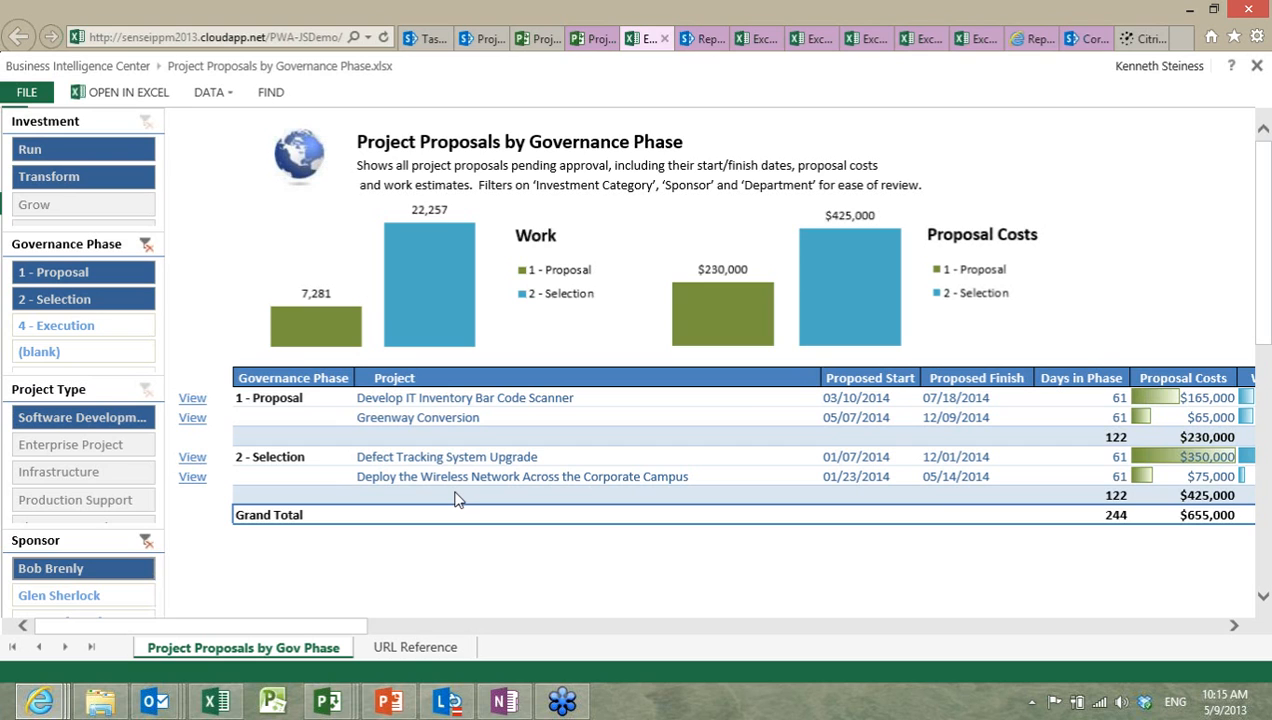
scroll(580, 391, down, 1)
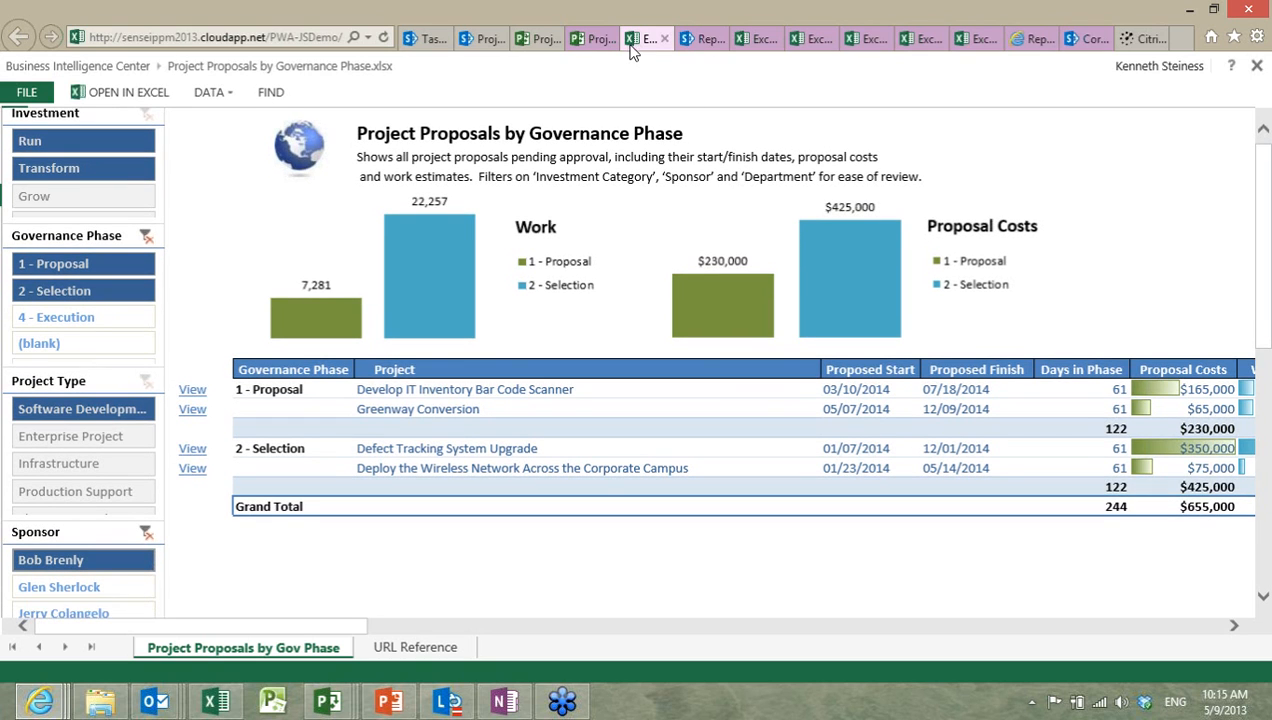
click(704, 39)
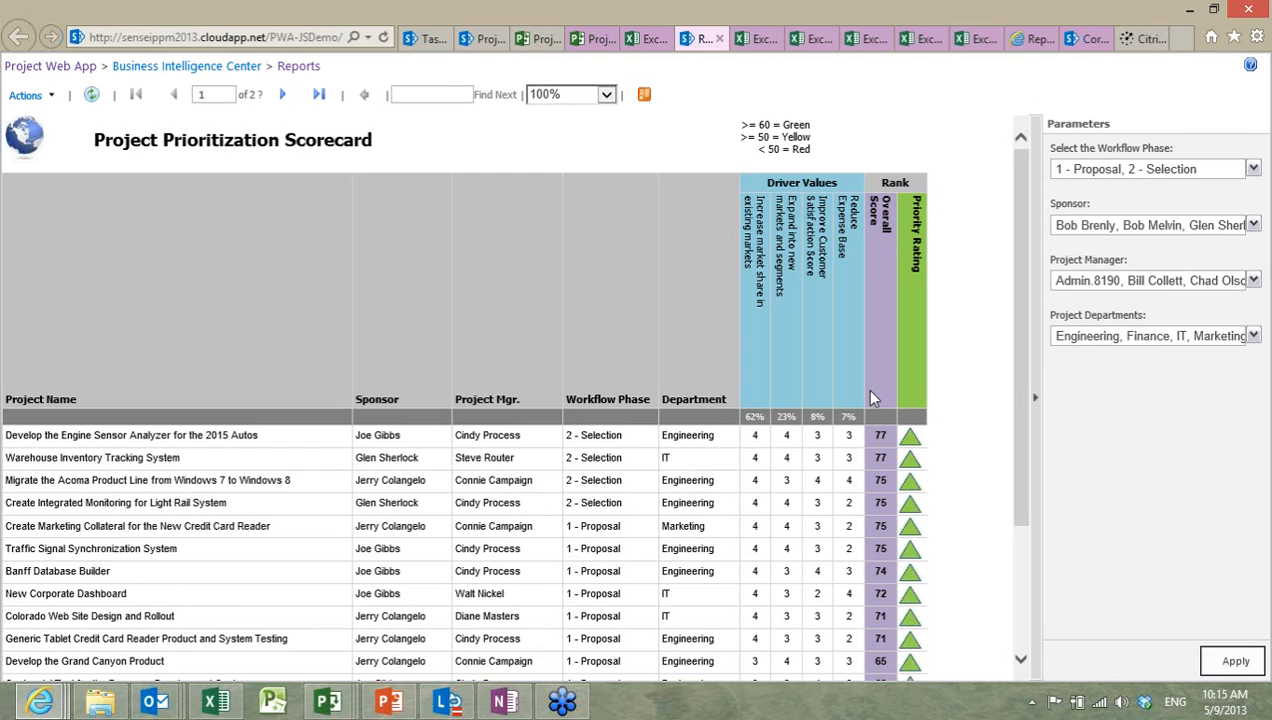
Step: Open the Resource Availability report, expand the DBA role to its individual resources, and close the PivotTable field list
click(748, 46)
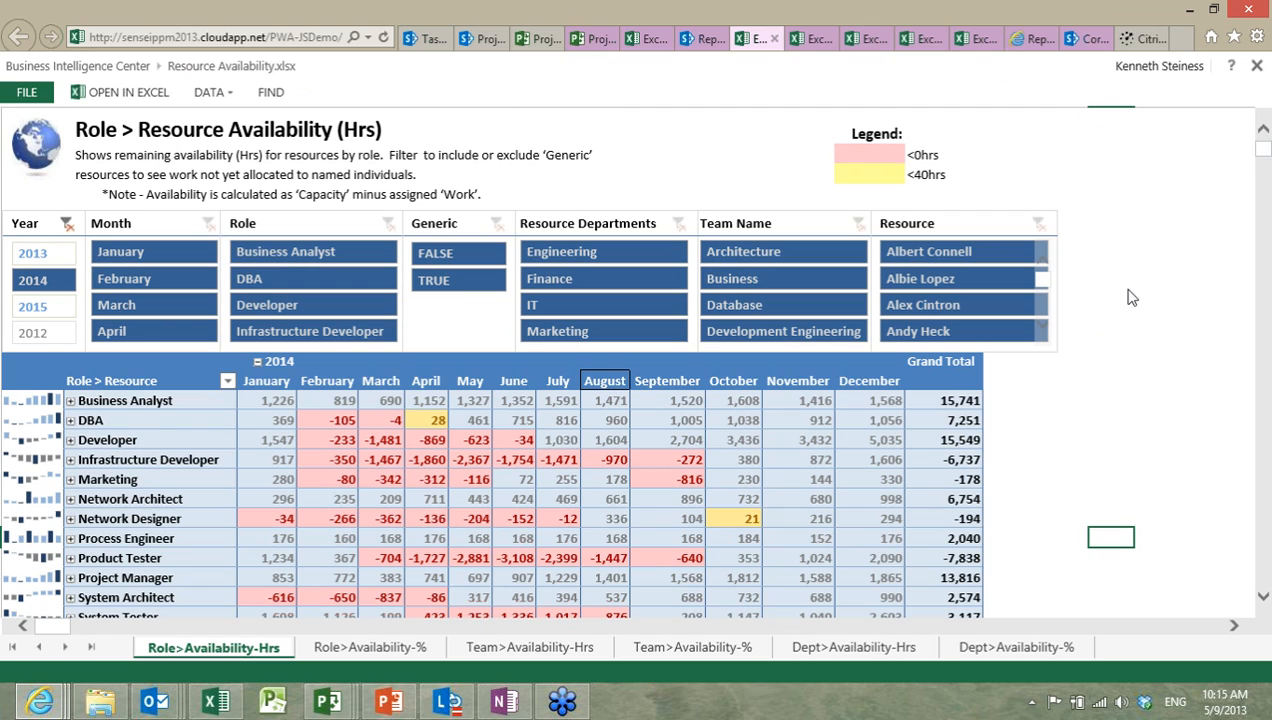
scroll(1131, 297, down, 1)
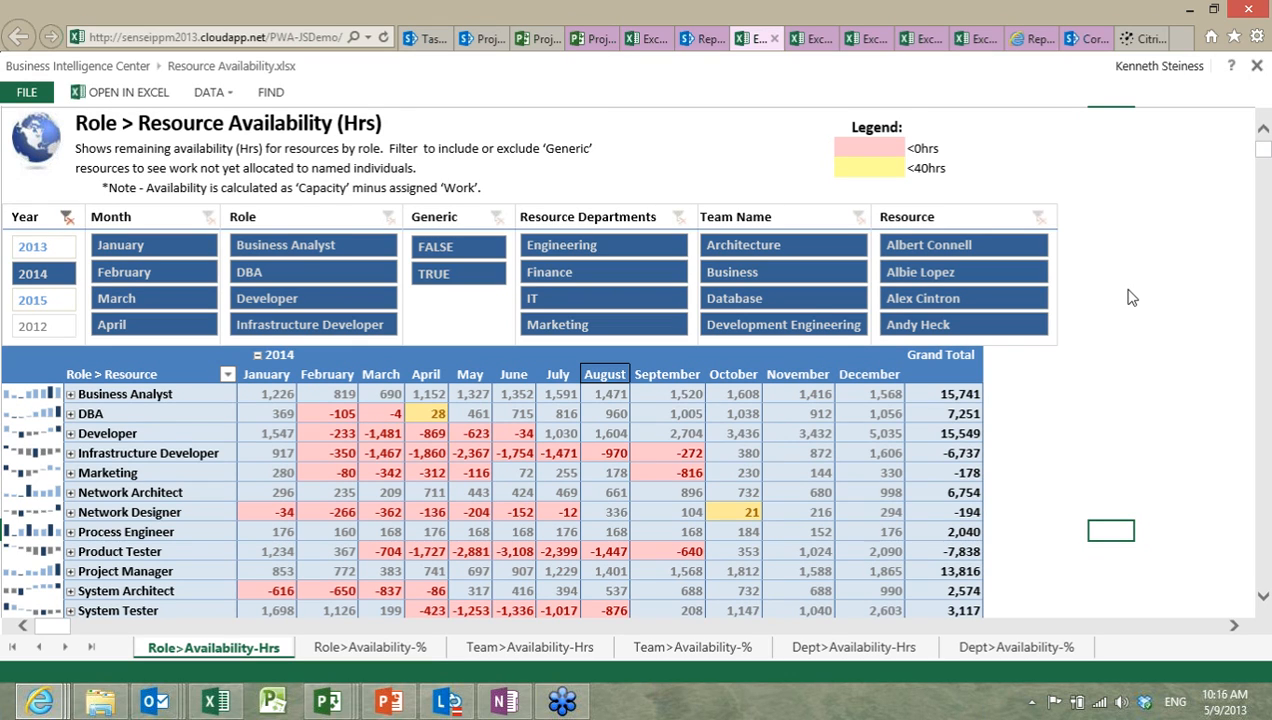
scroll(1130, 295, down, 1)
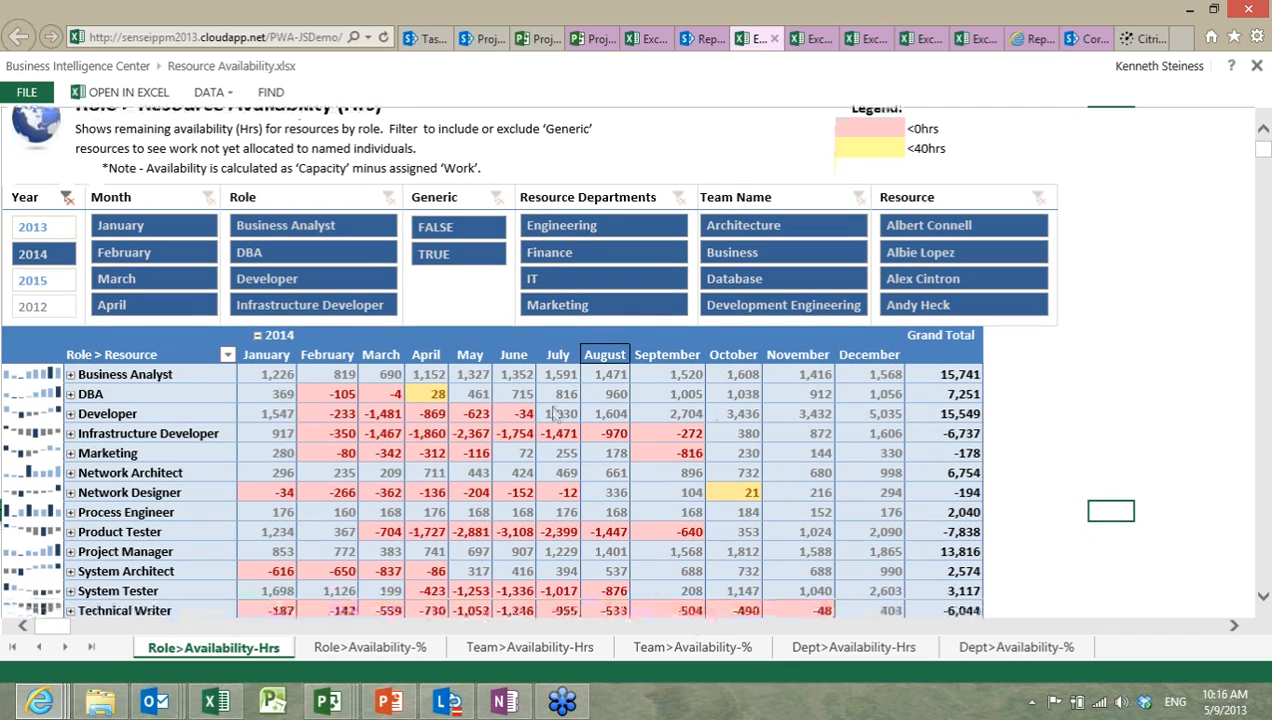
click(118, 391)
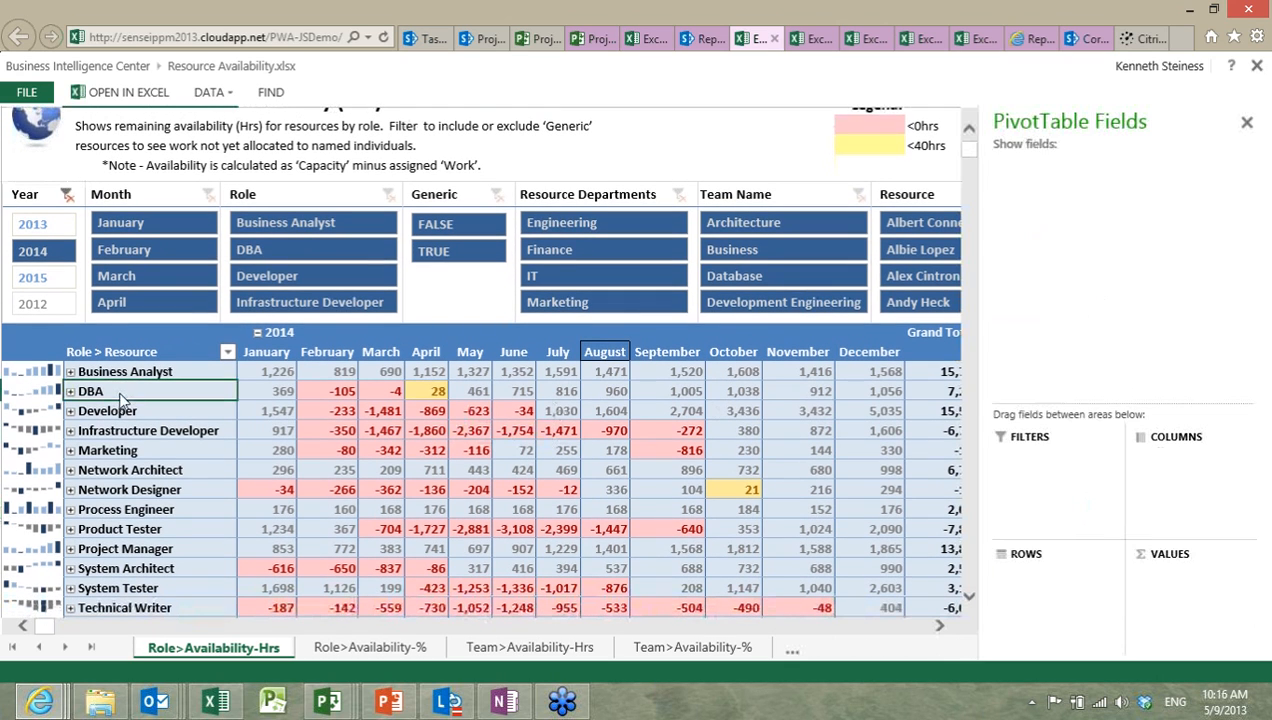
click(322, 396)
scroll(610, 458, down, 1)
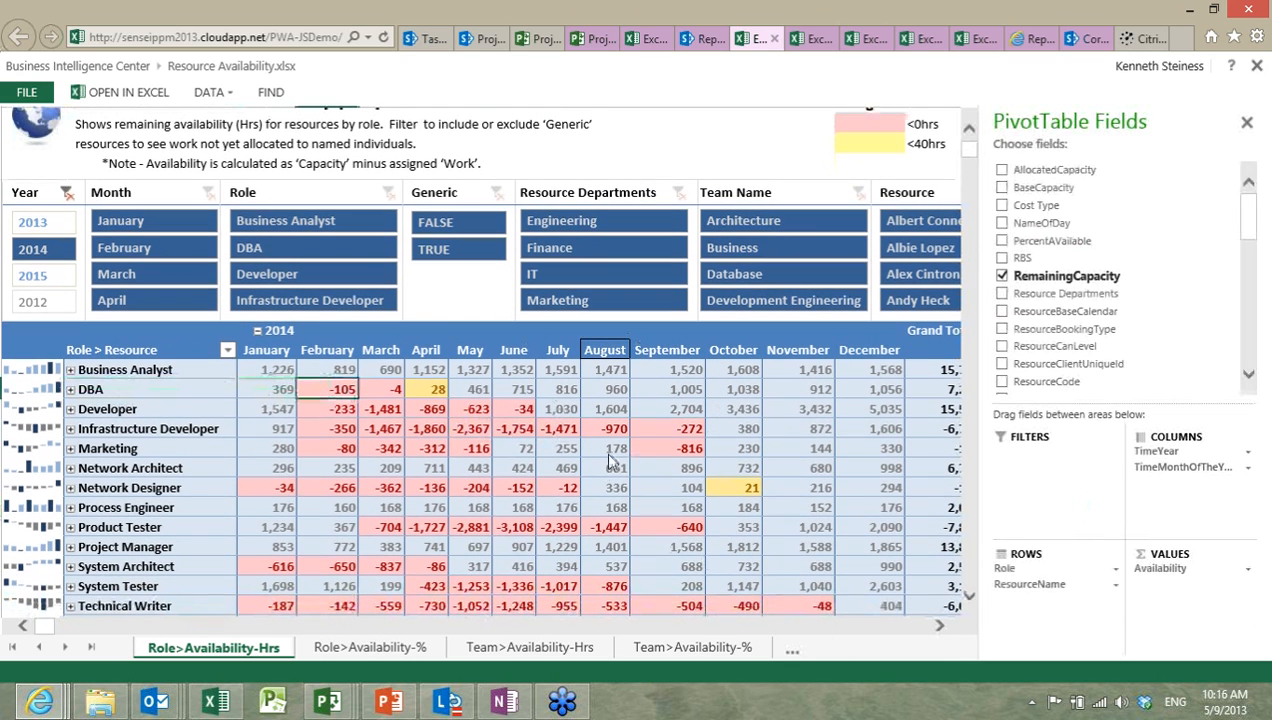
scroll(612, 462, down, 2)
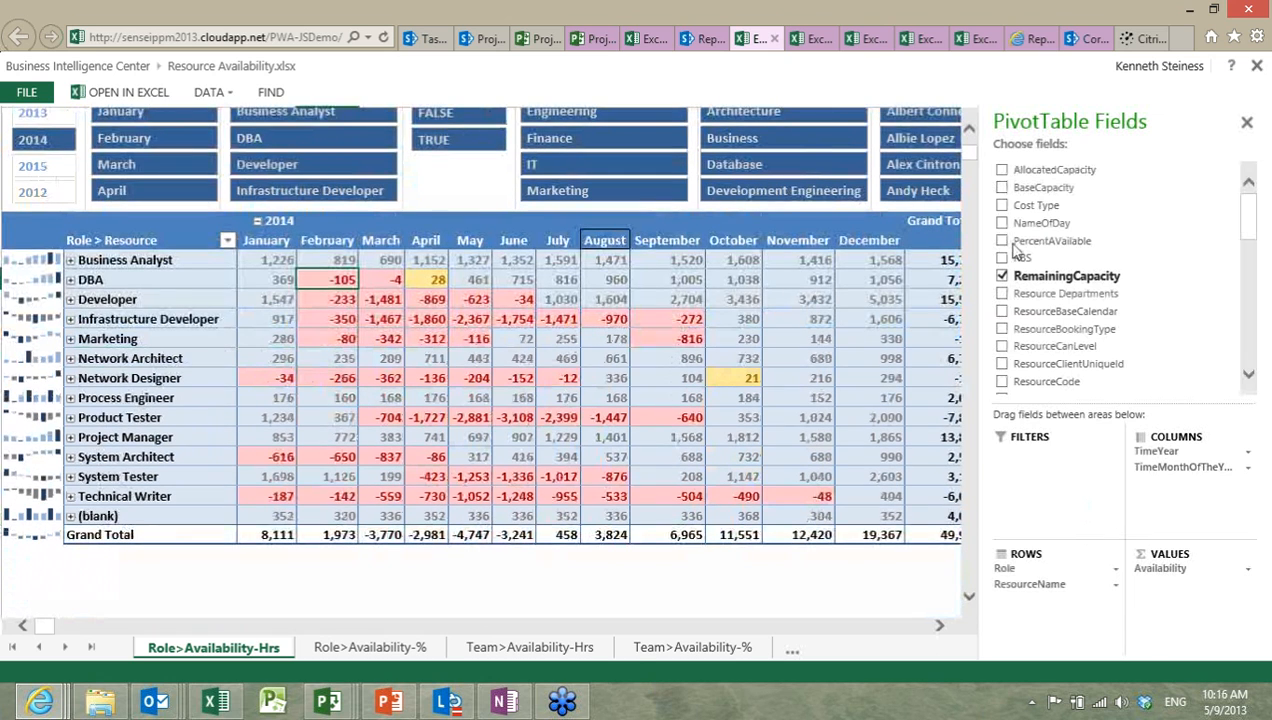
click(1247, 122)
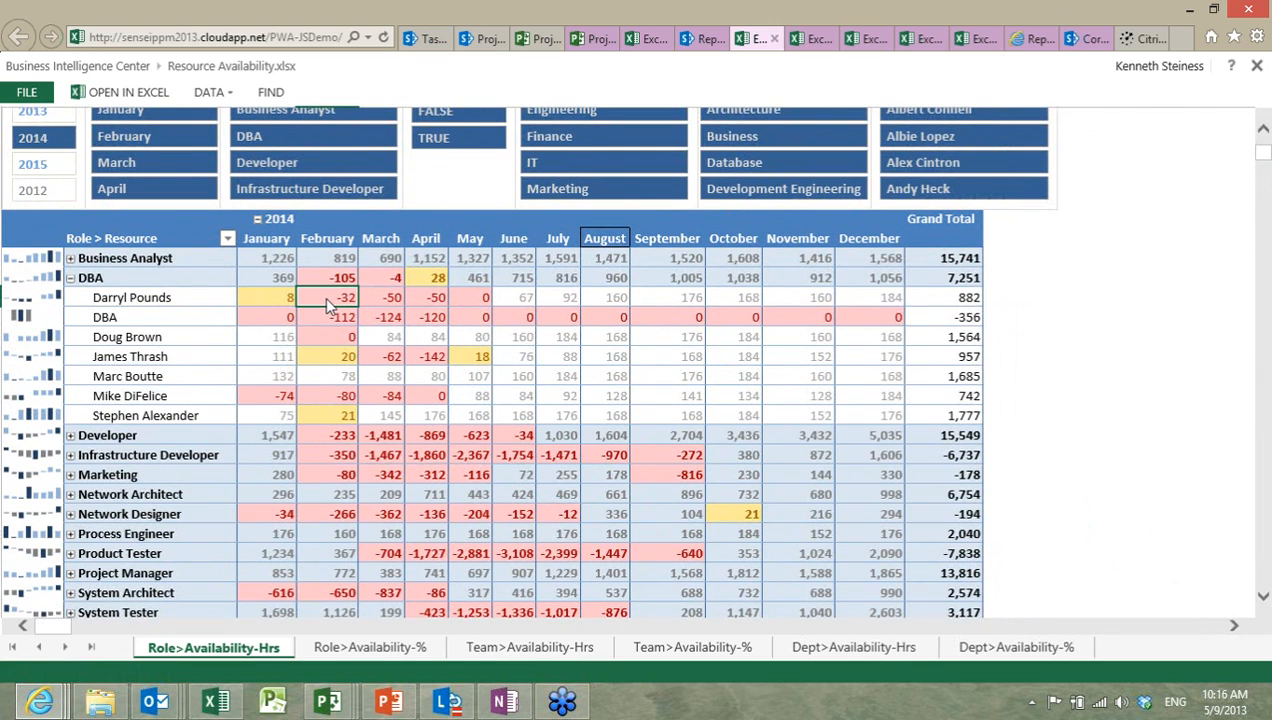
Step: Examine the February 2014 availability hours of the generic and named resources under the DBA role
click(322, 399)
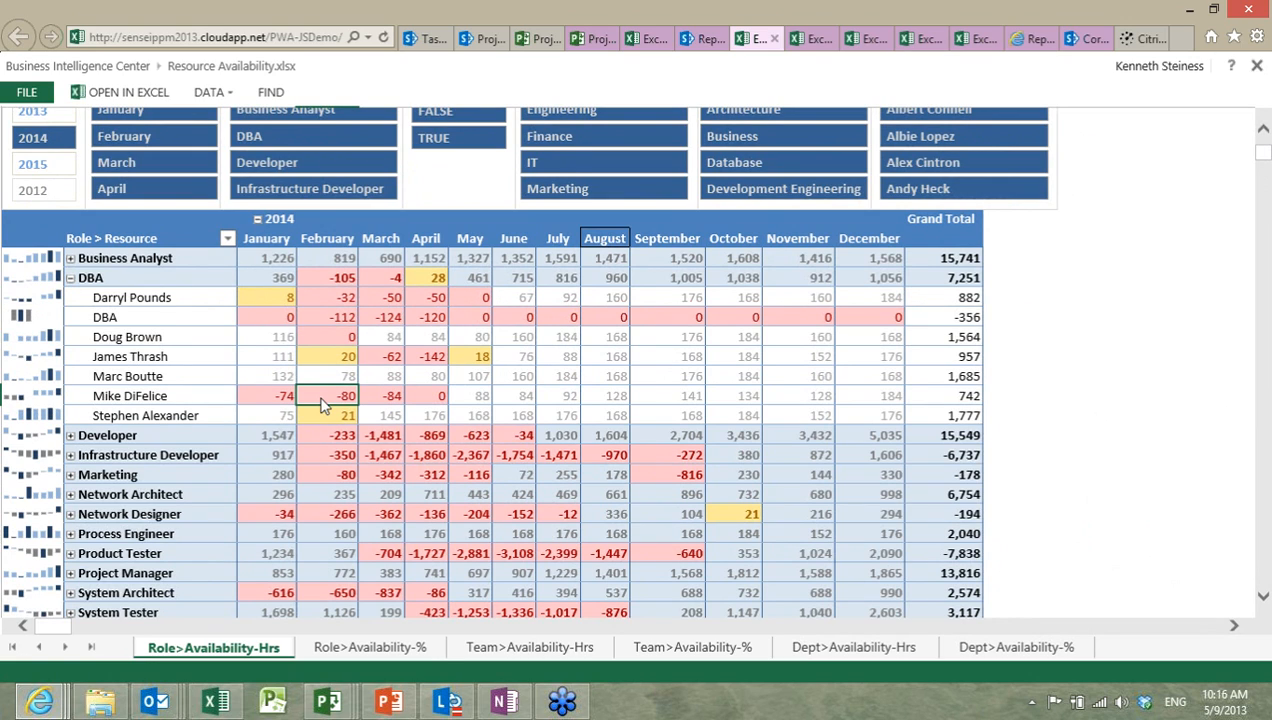
click(333, 316)
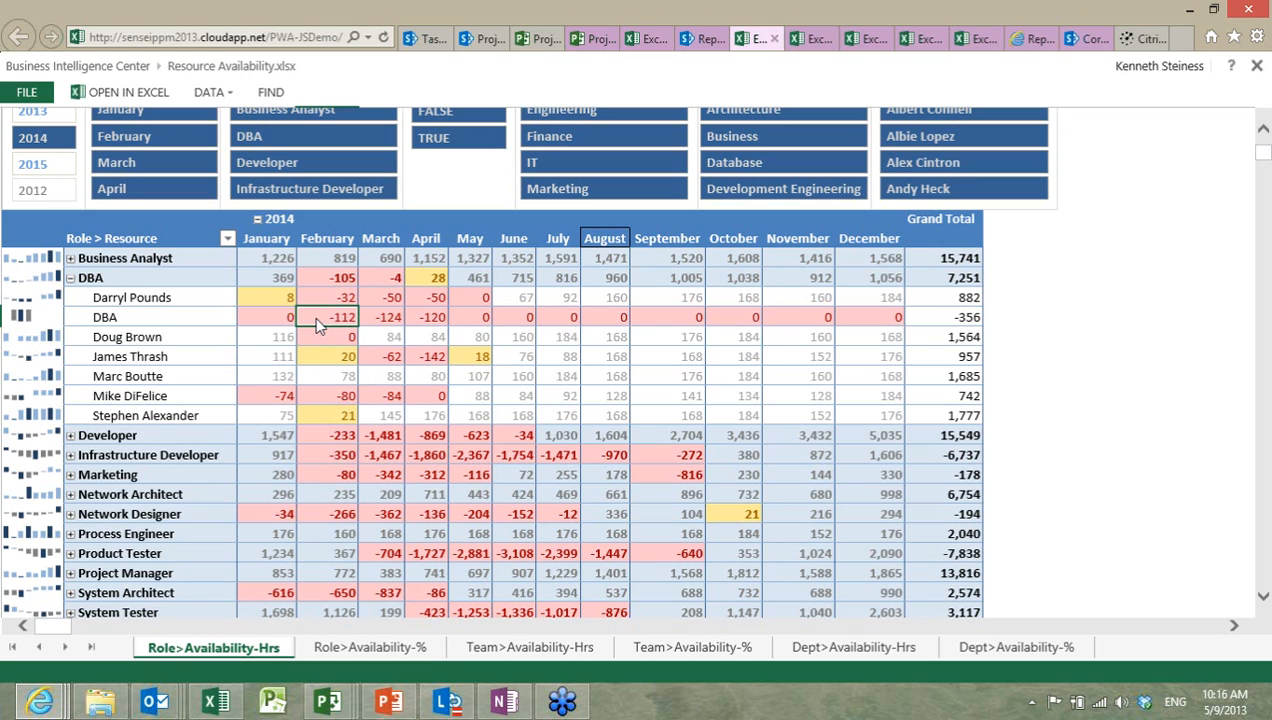
click(202, 318)
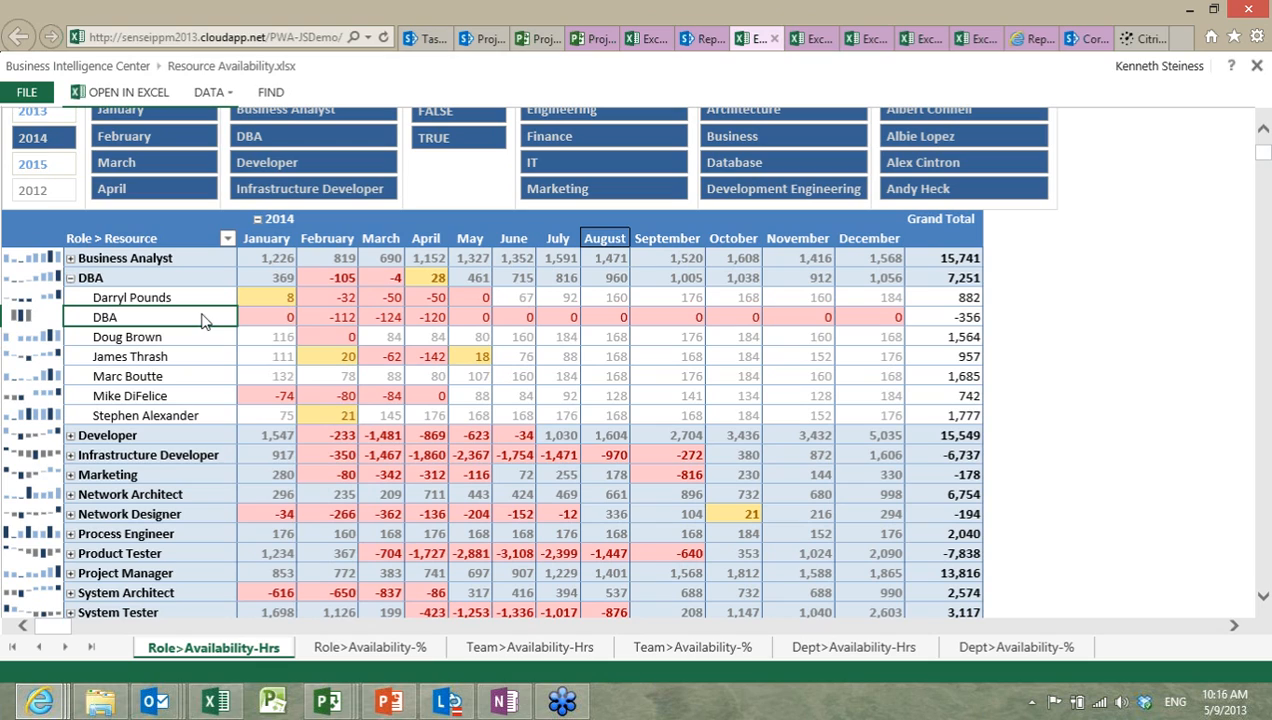
click(330, 397)
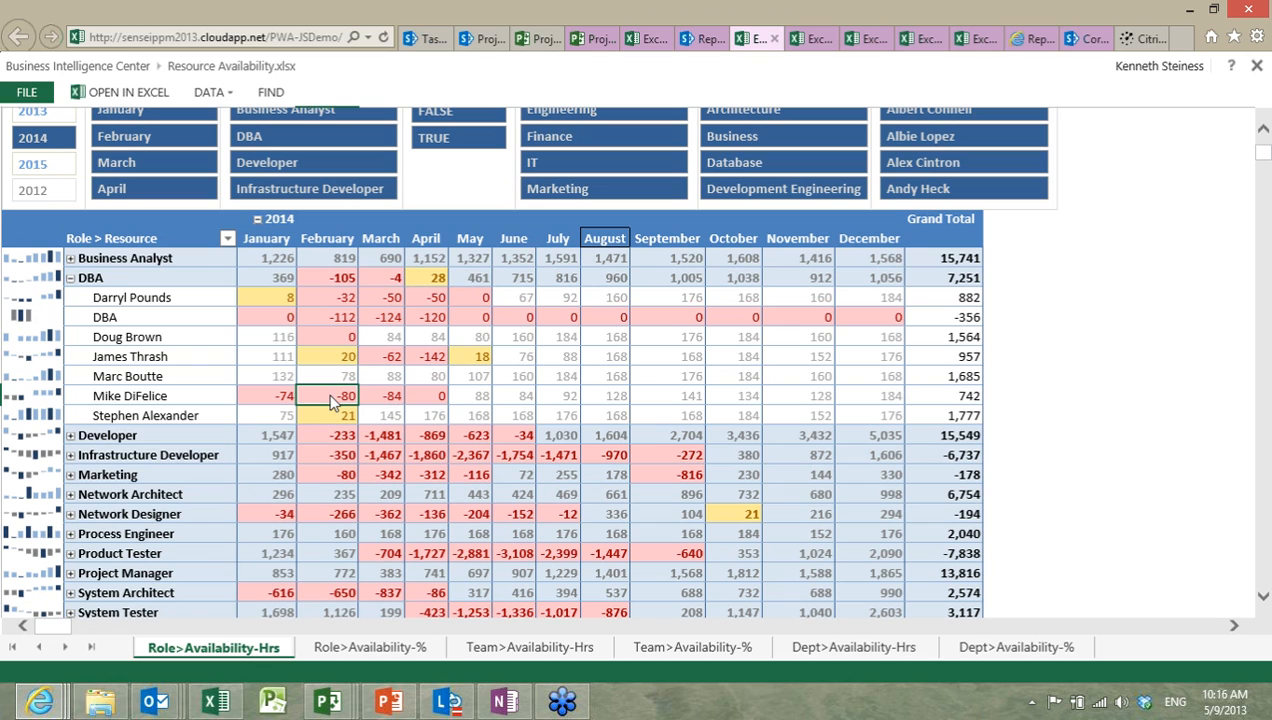
scroll(705, 203, up, 3)
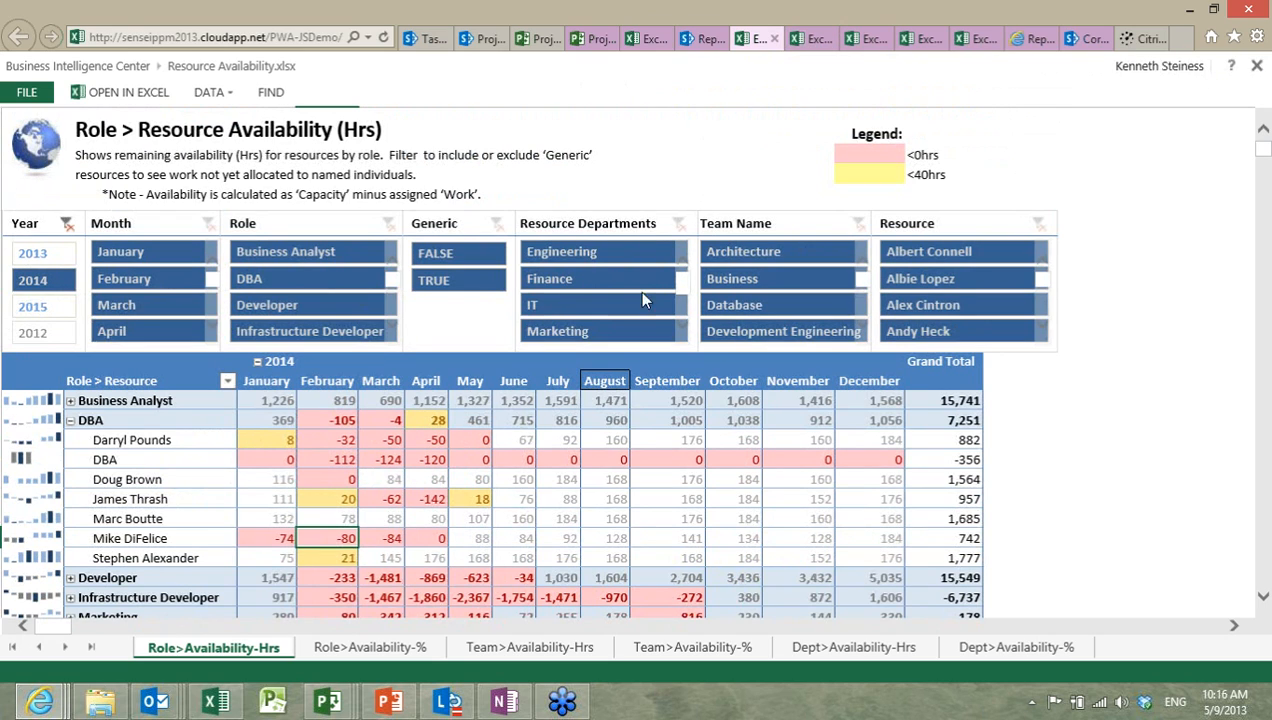
Step: Open the Resource Assignments report, expand the first resource, and examine the March hours of its first two projects
click(801, 45)
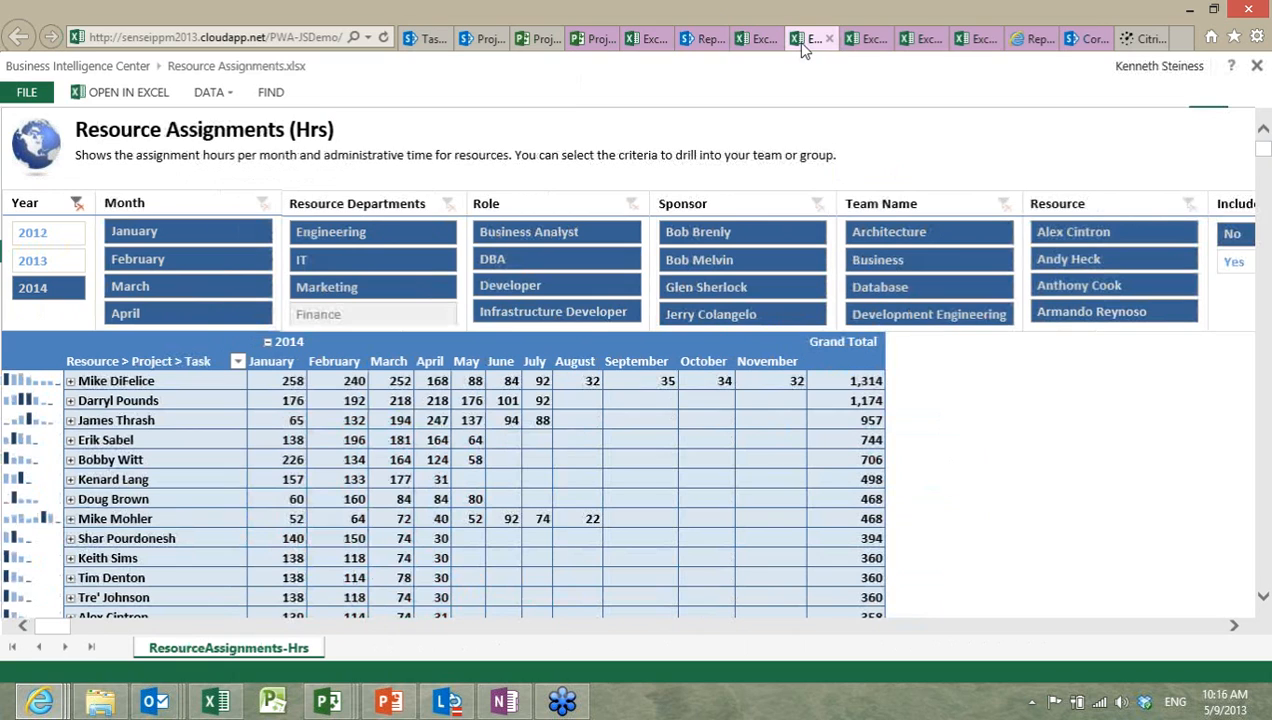
click(70, 381)
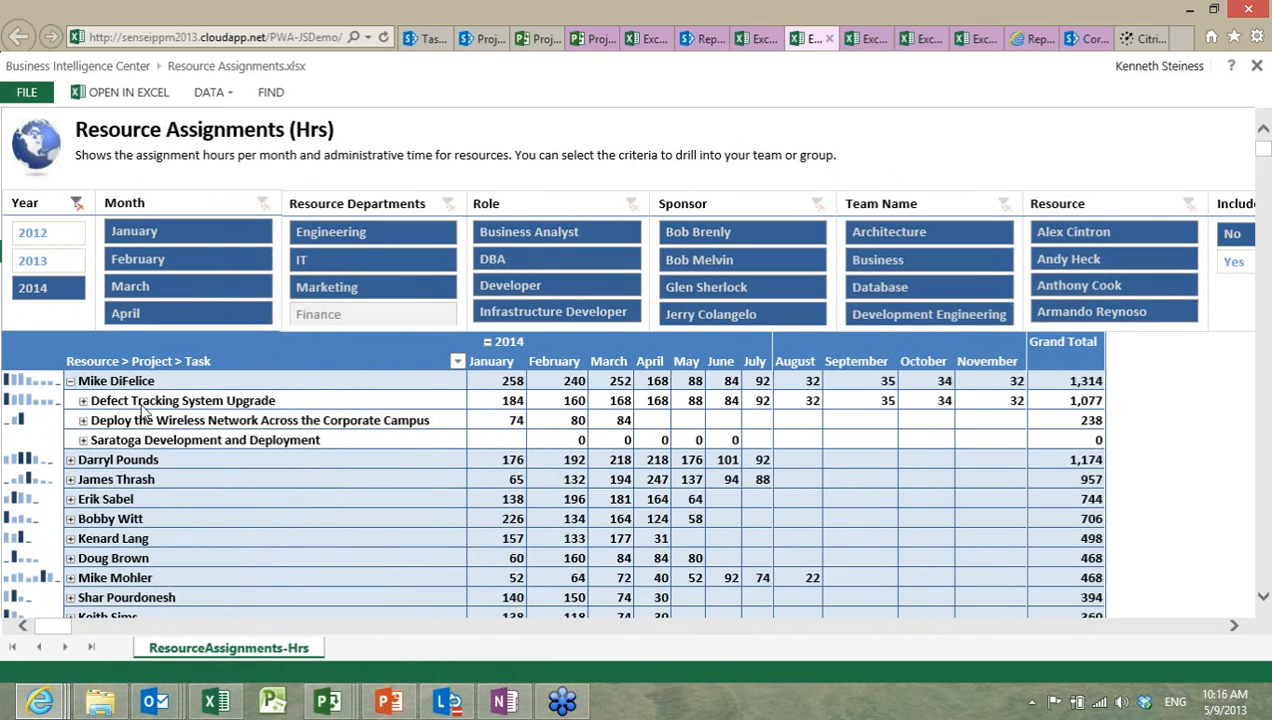
click(621, 407)
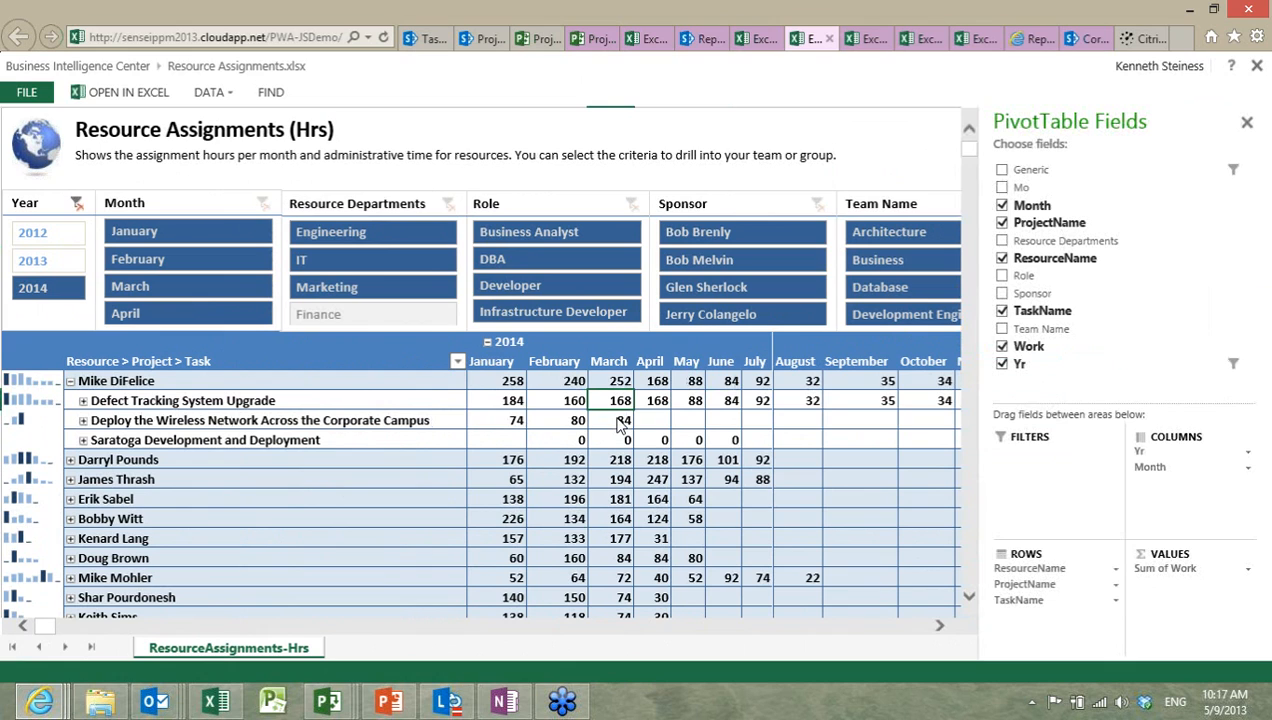
click(619, 425)
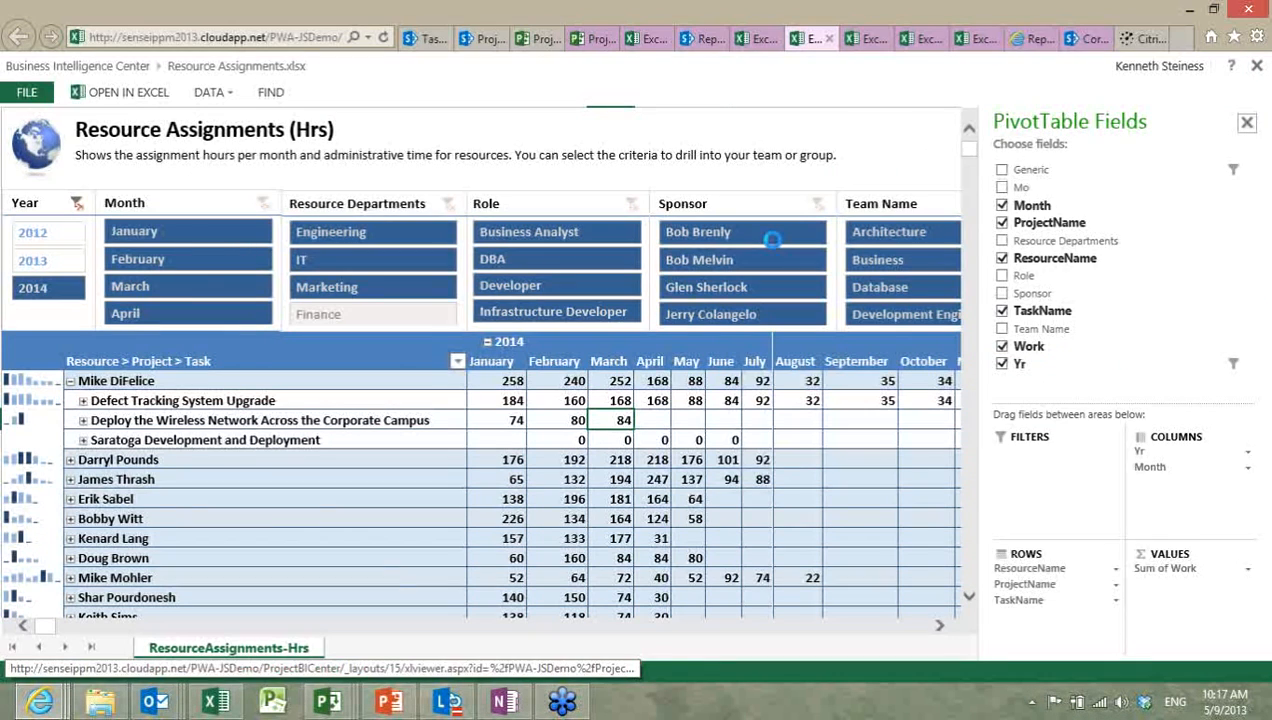
Step: Close the field list and expand the first resource's Defect Tracking System Upgrade and Deploy the Wireless Network projects to task level
click(1248, 122)
click(83, 401)
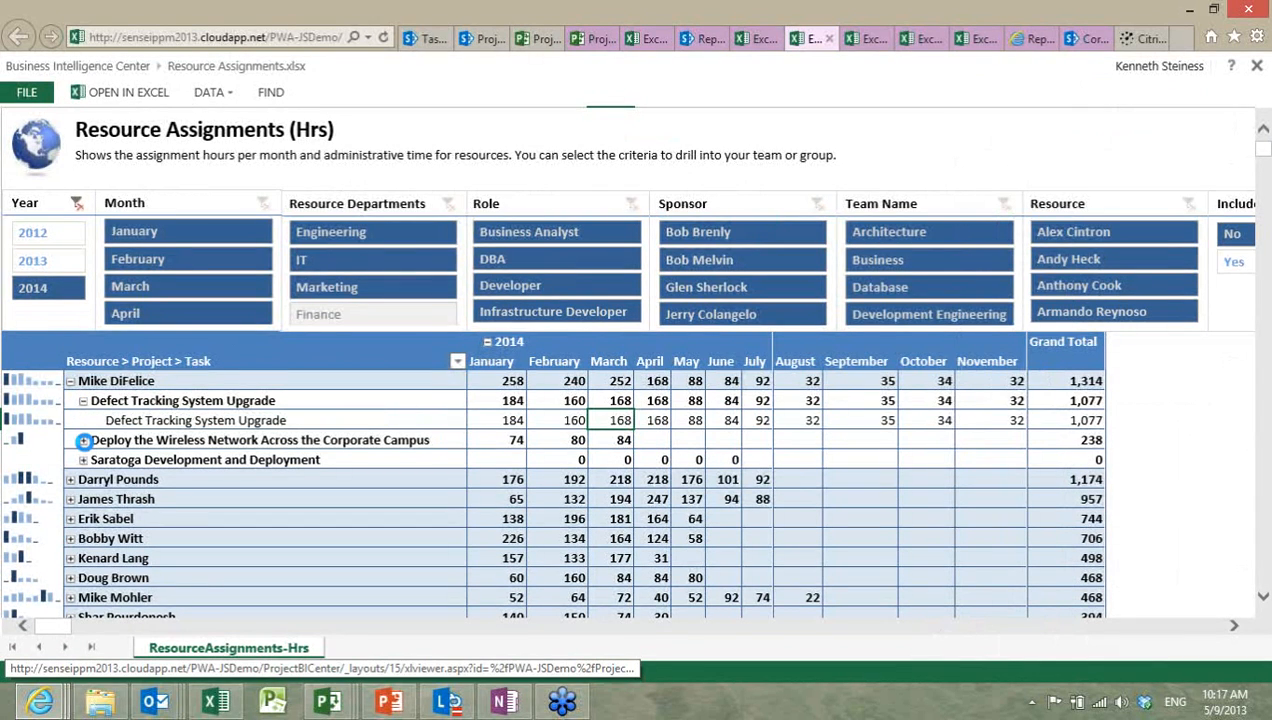
click(84, 441)
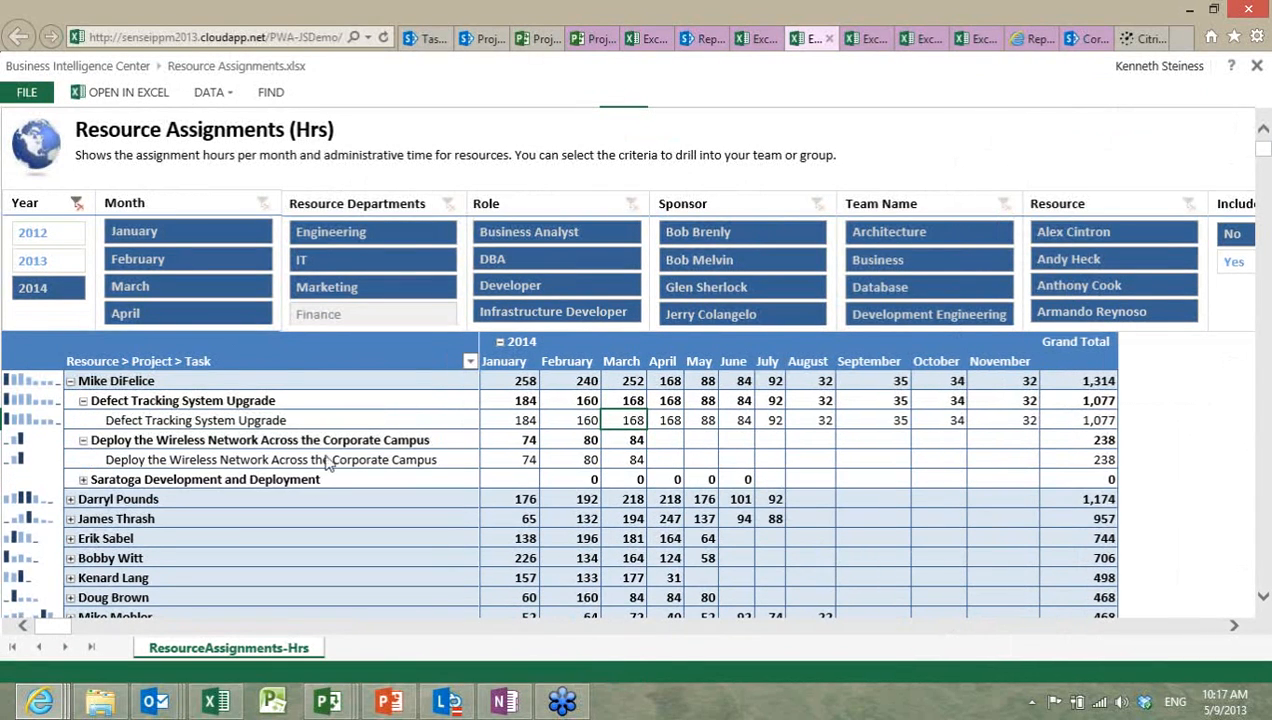
click(84, 484)
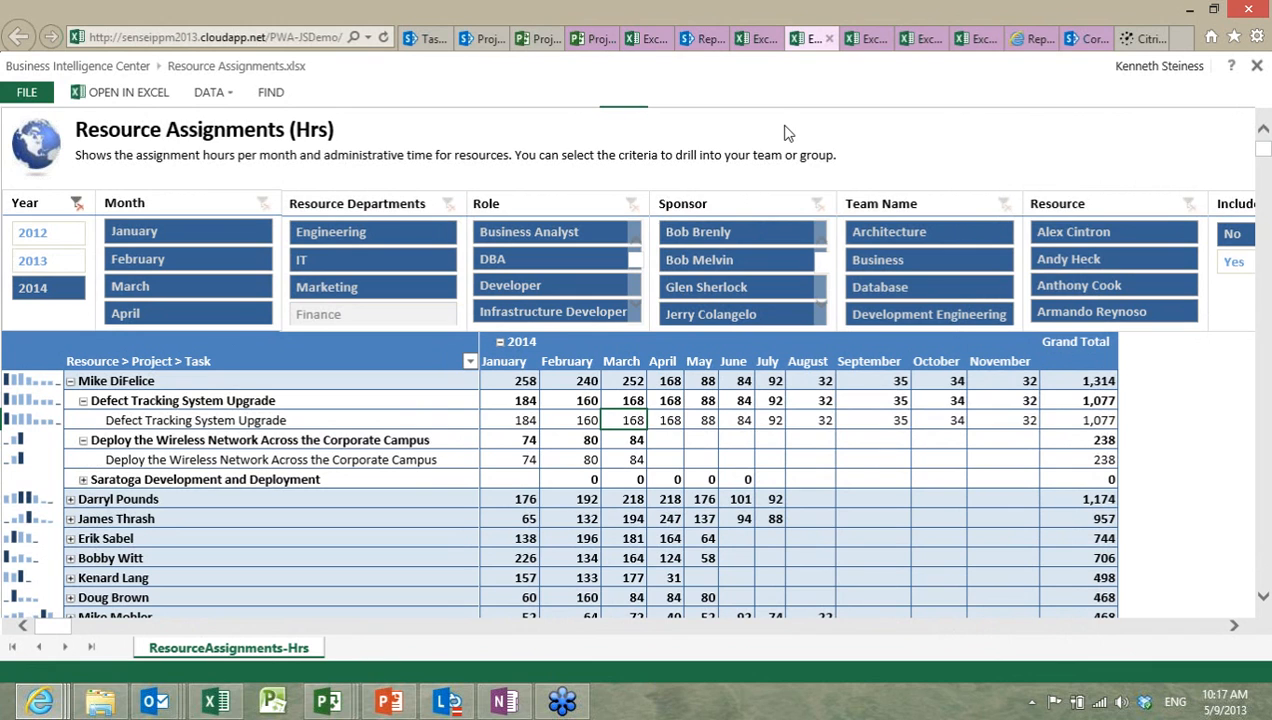
Step: Open the Budget and Cost Tracking report to review project costs against their baselines
click(870, 42)
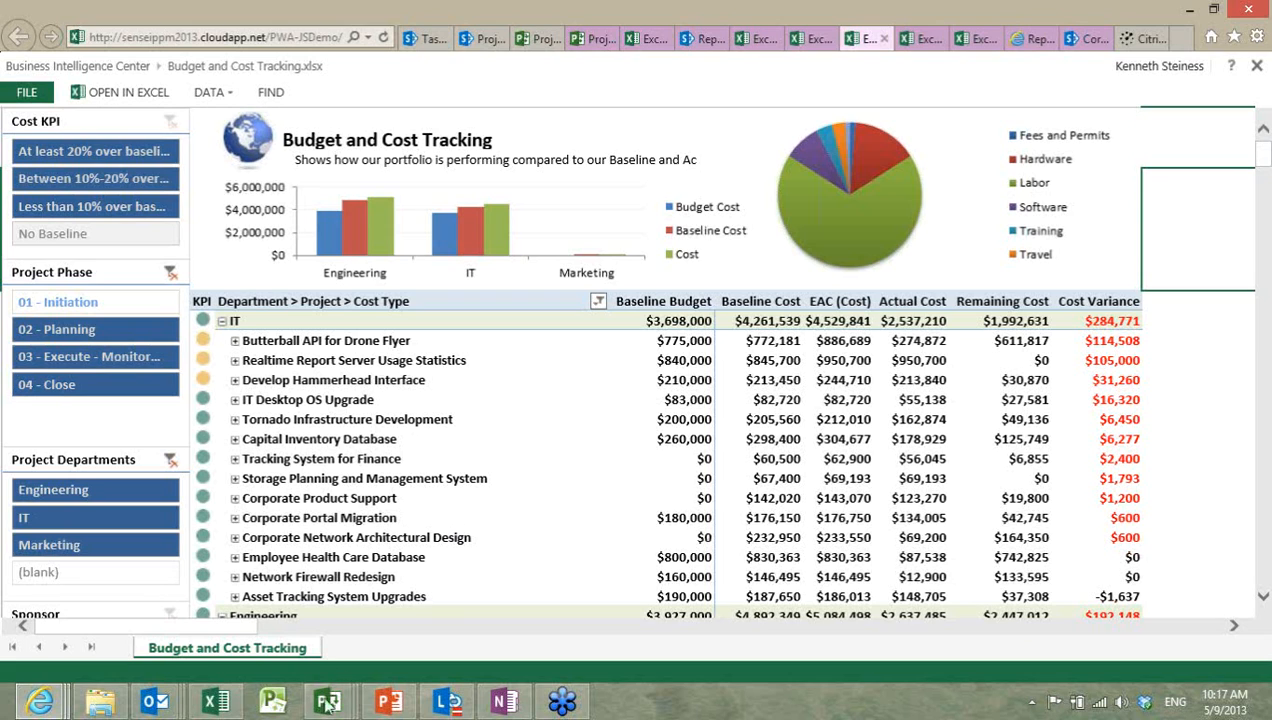
Step: Switch to Microsoft Project, dismiss the save error, and open Butterball API for Drone Flyer read-only from the Jumpstart 2013 enterprise projects
mouse_move(328, 703)
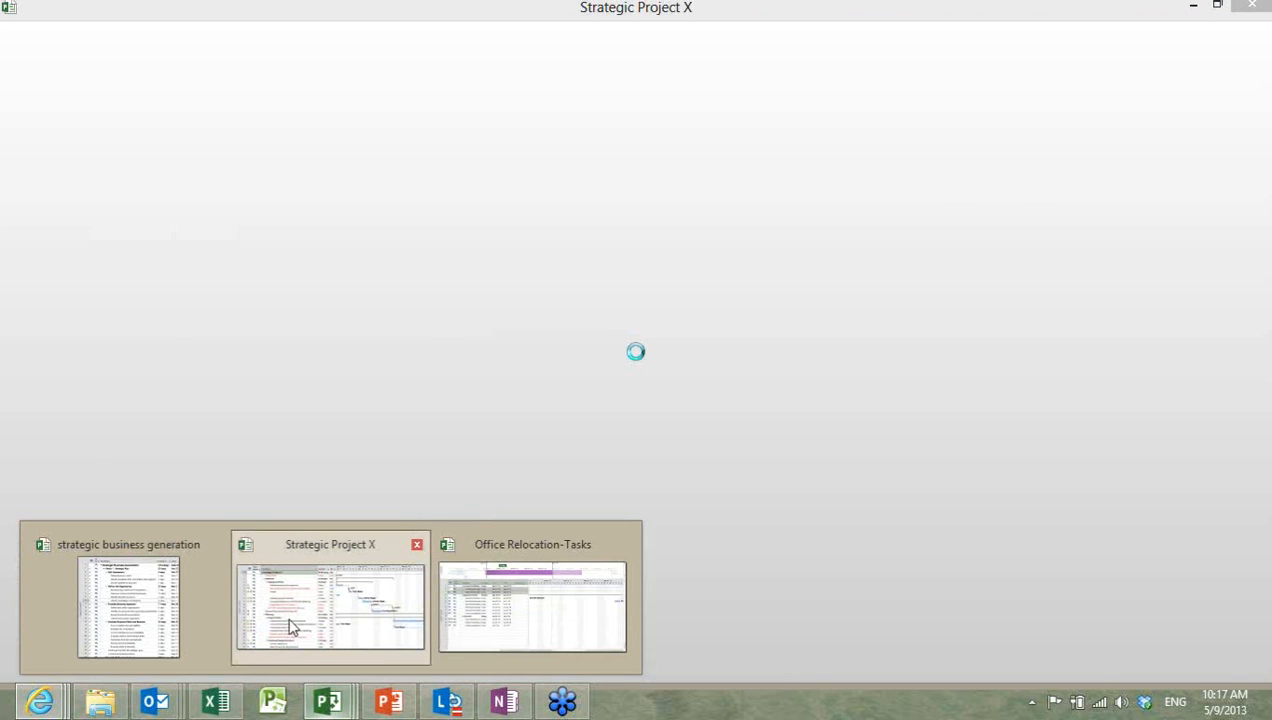
click(291, 626)
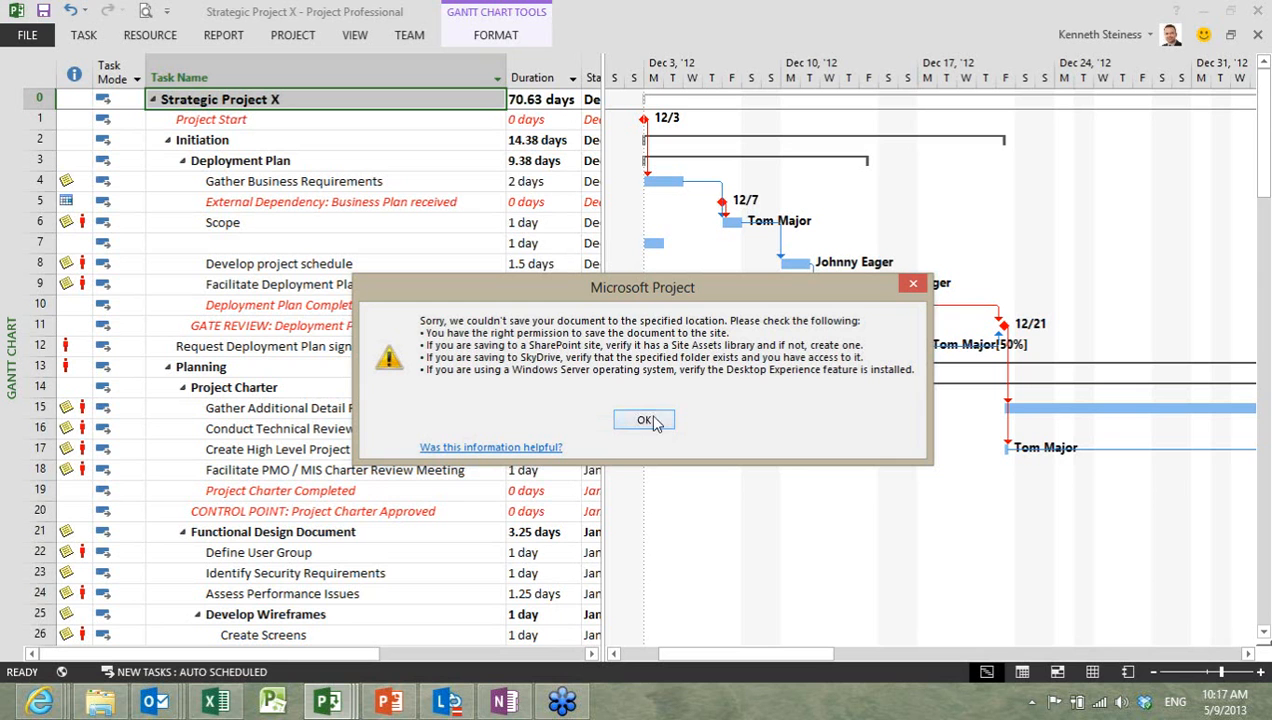
click(646, 420)
click(30, 38)
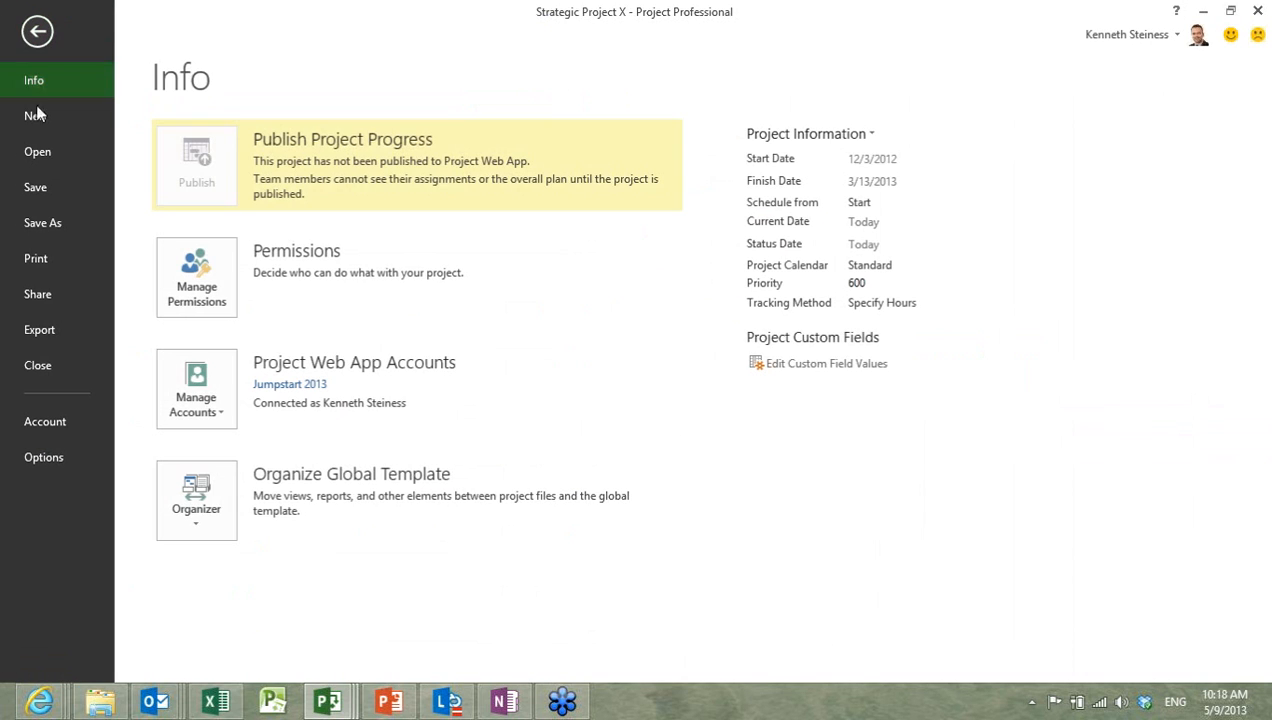
click(44, 148)
click(276, 190)
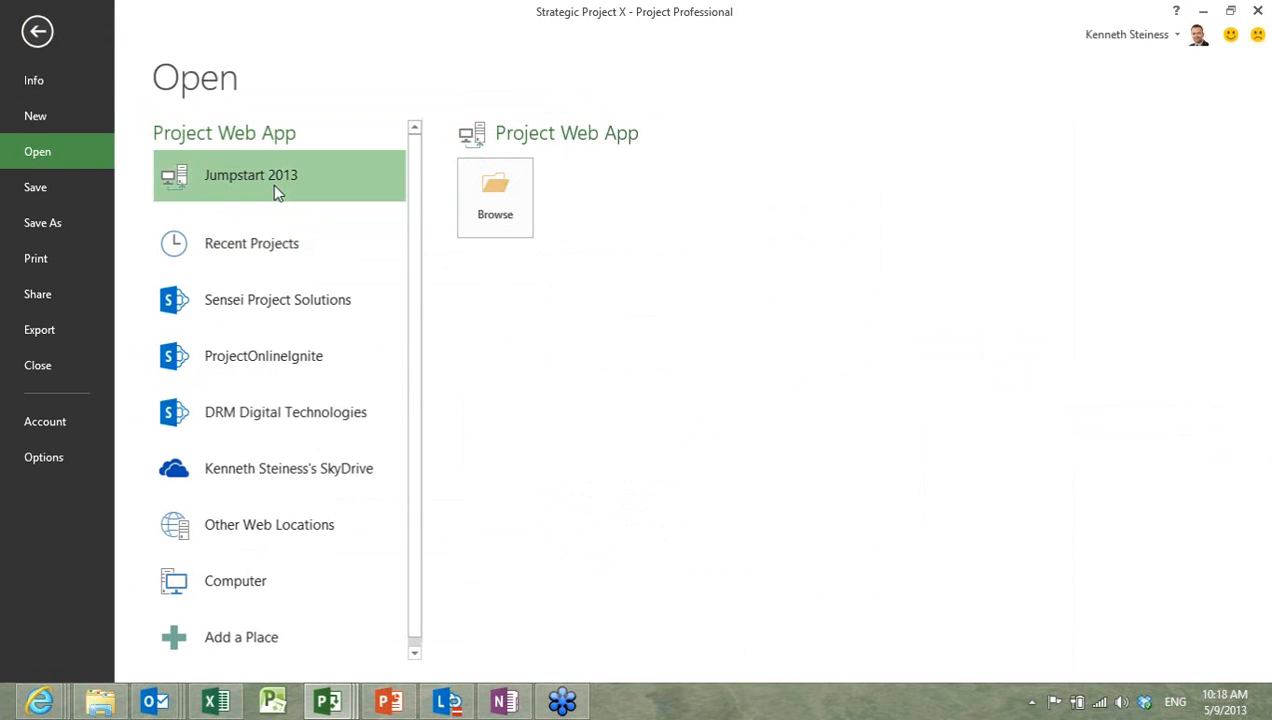
click(281, 146)
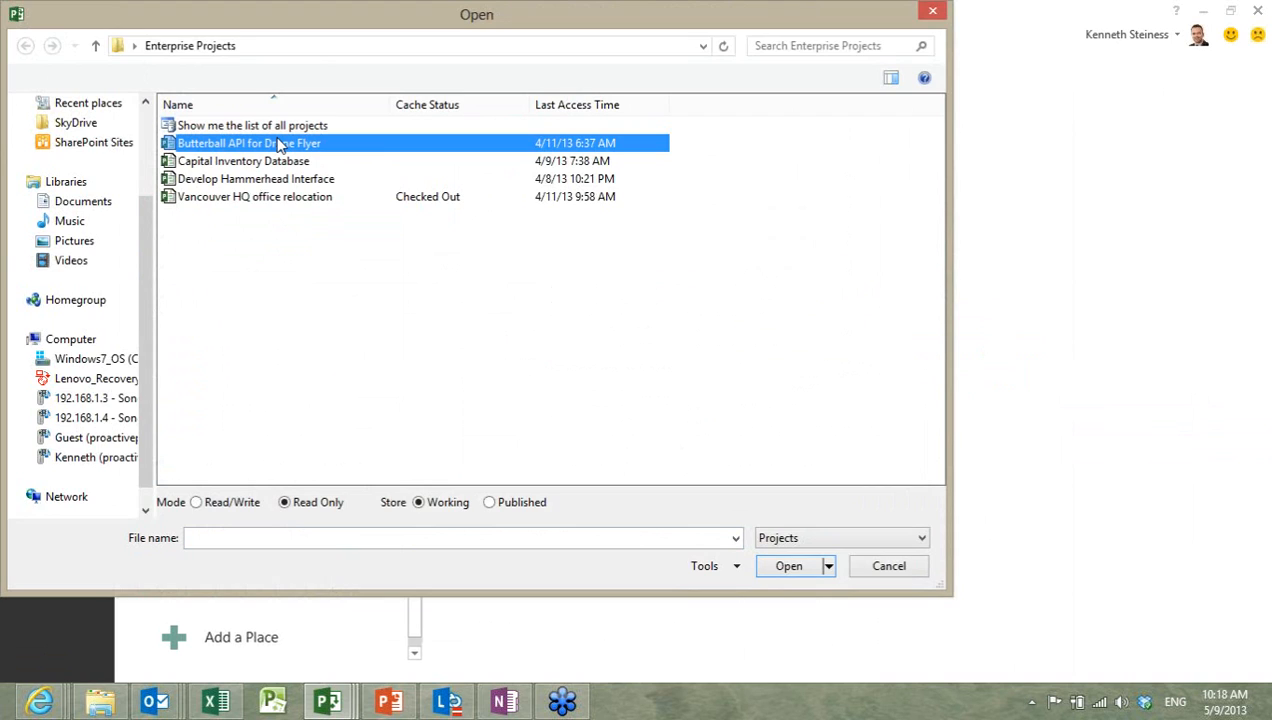
double_click(281, 146)
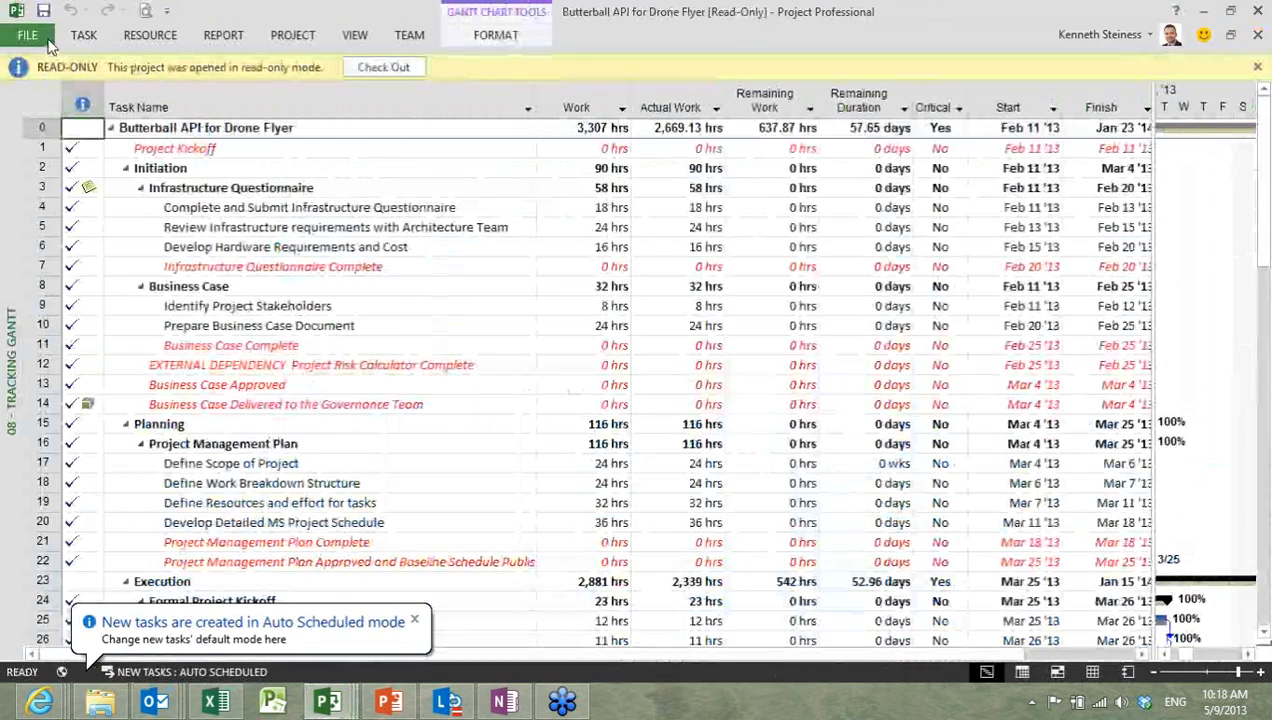
Step: Switch the Butterball API for Drone Flyer project to the 02 - Budgeting and Cost Planning view
click(82, 36)
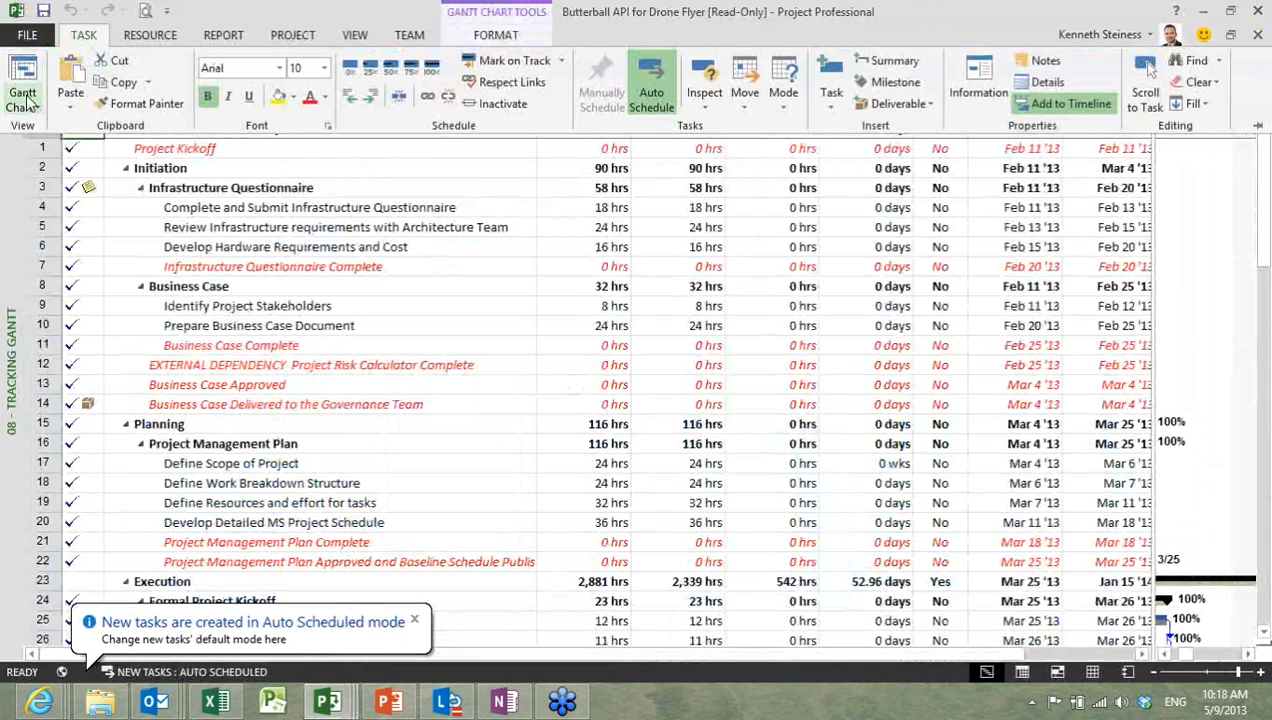
click(24, 100)
click(94, 173)
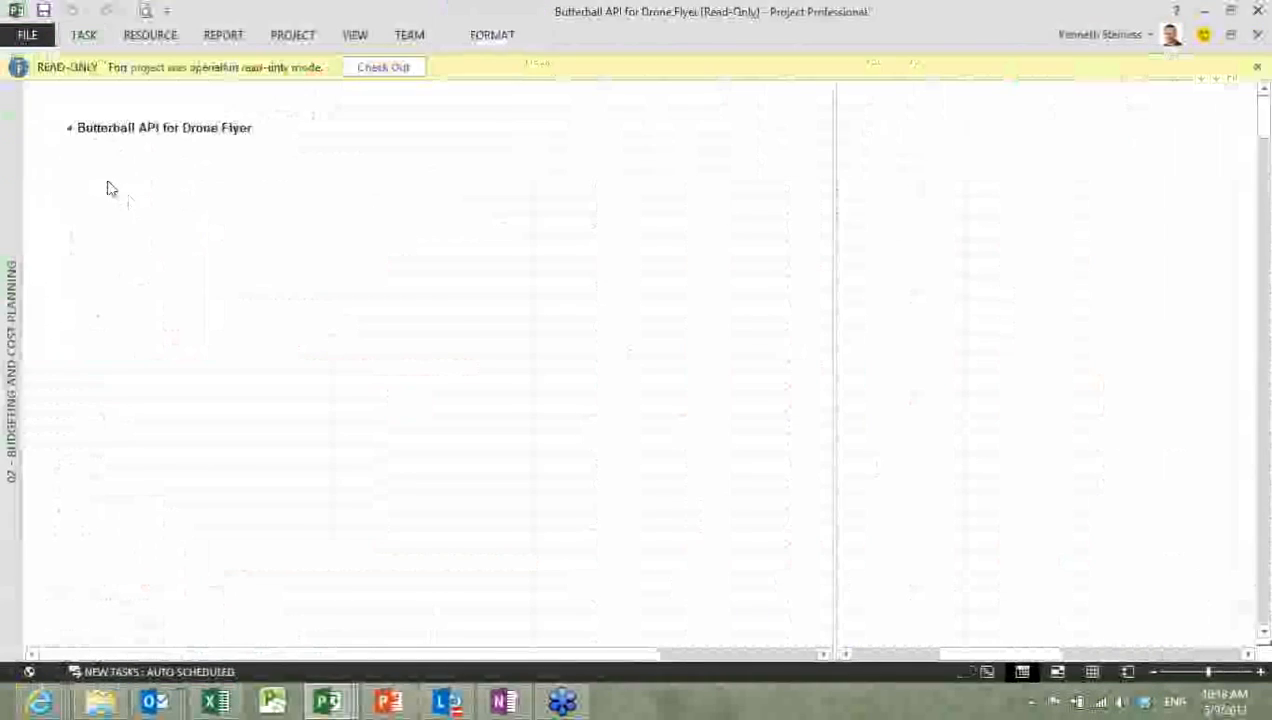
Step: Examine the Hardware, Software, Training and Labor budget lines and the project's overall Budget Cost
click(268, 180)
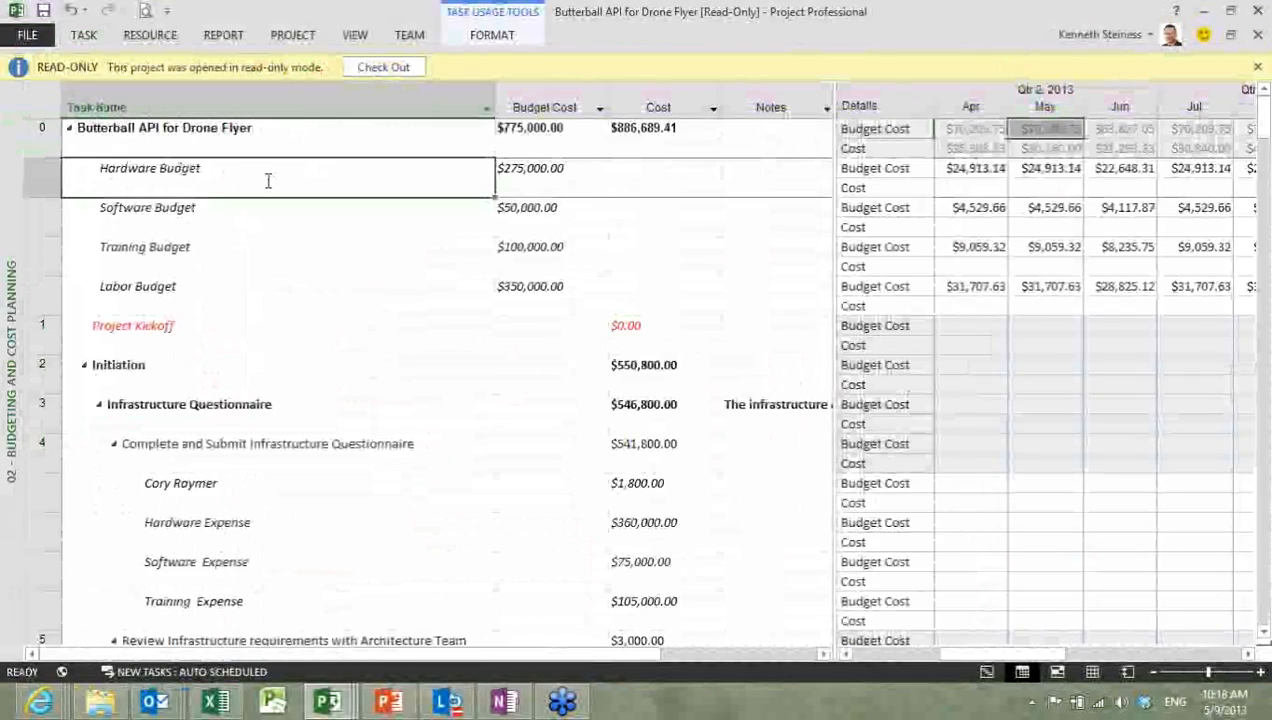
key(shift+Right)
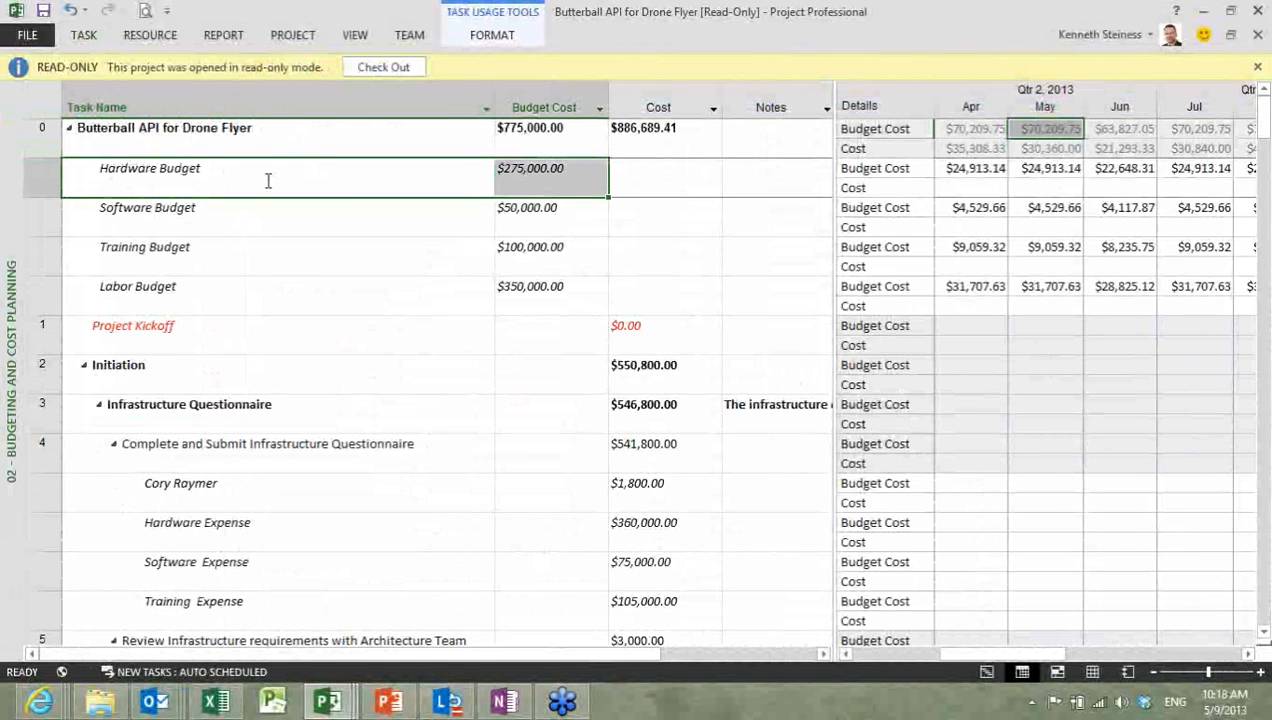
key(shift+Down)
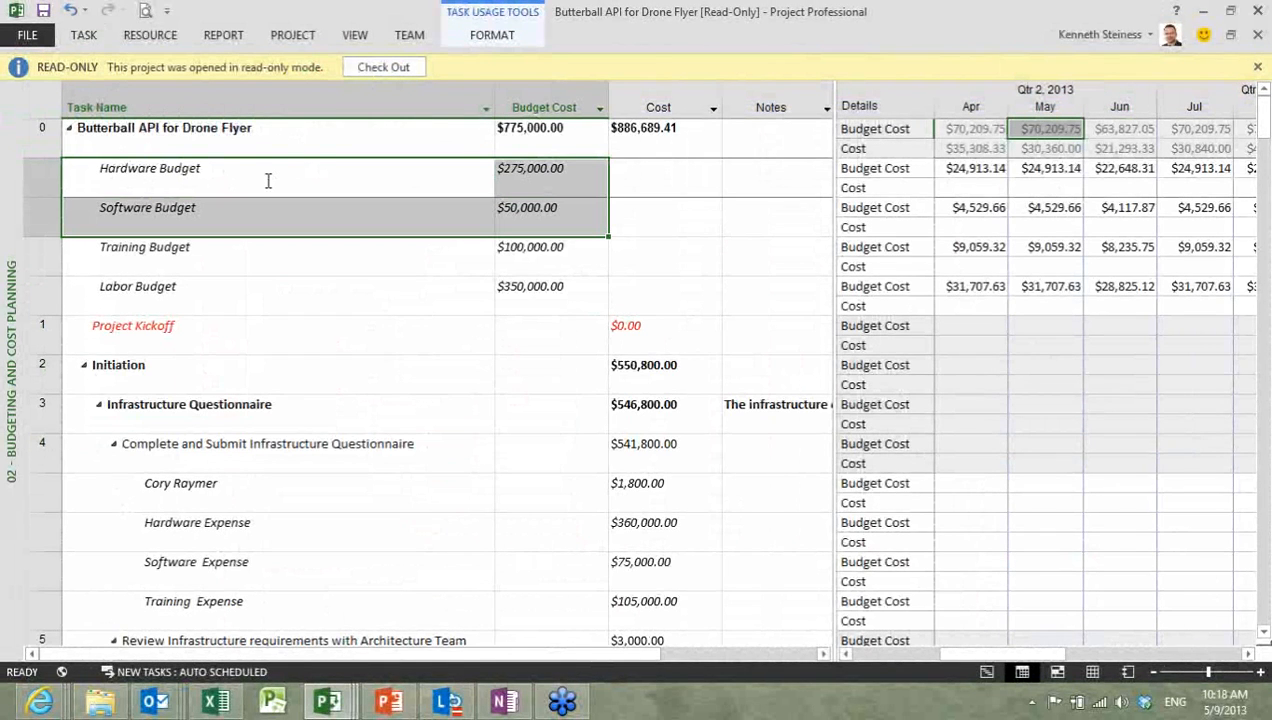
key(shift+Down)
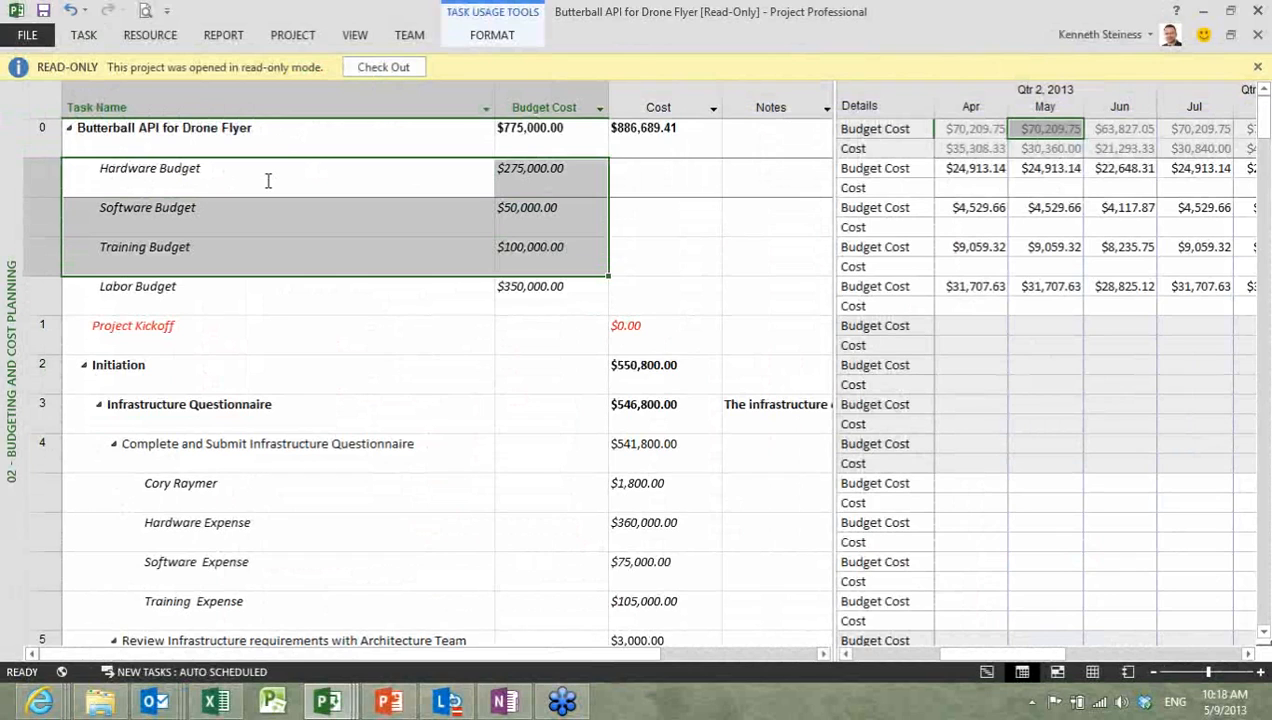
key(shift+Down)
key(Up)
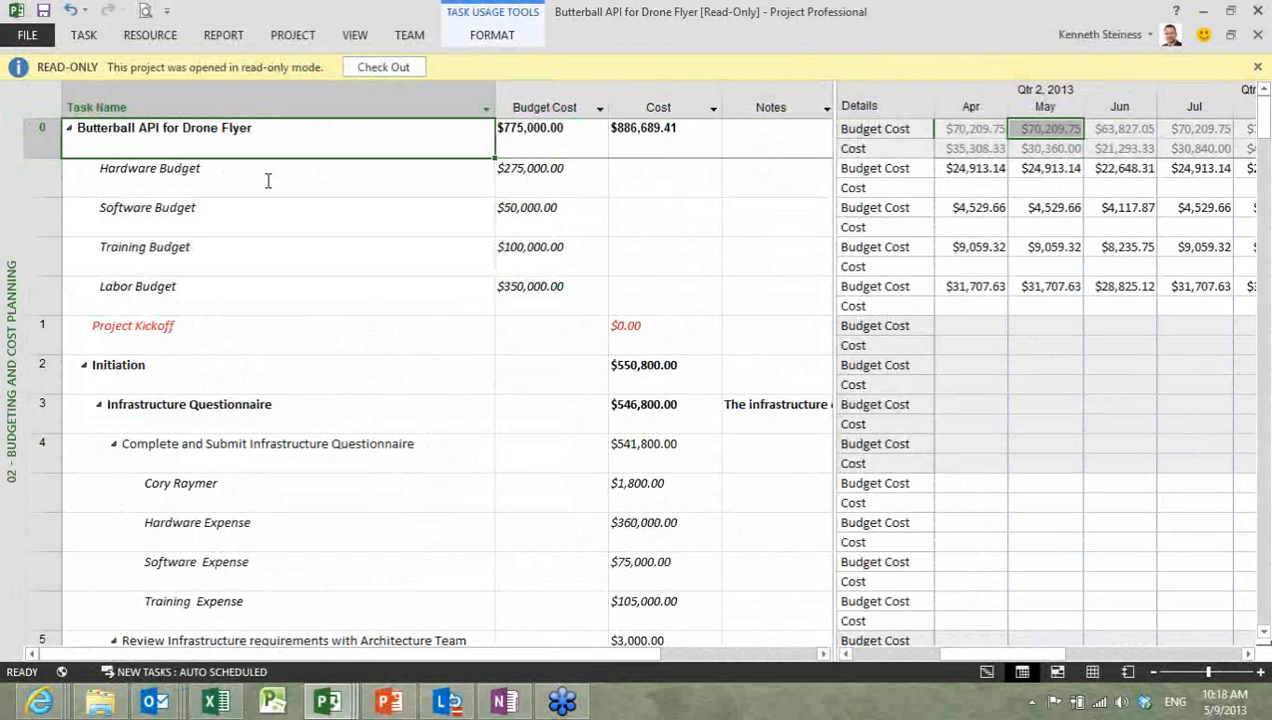
key(Right)
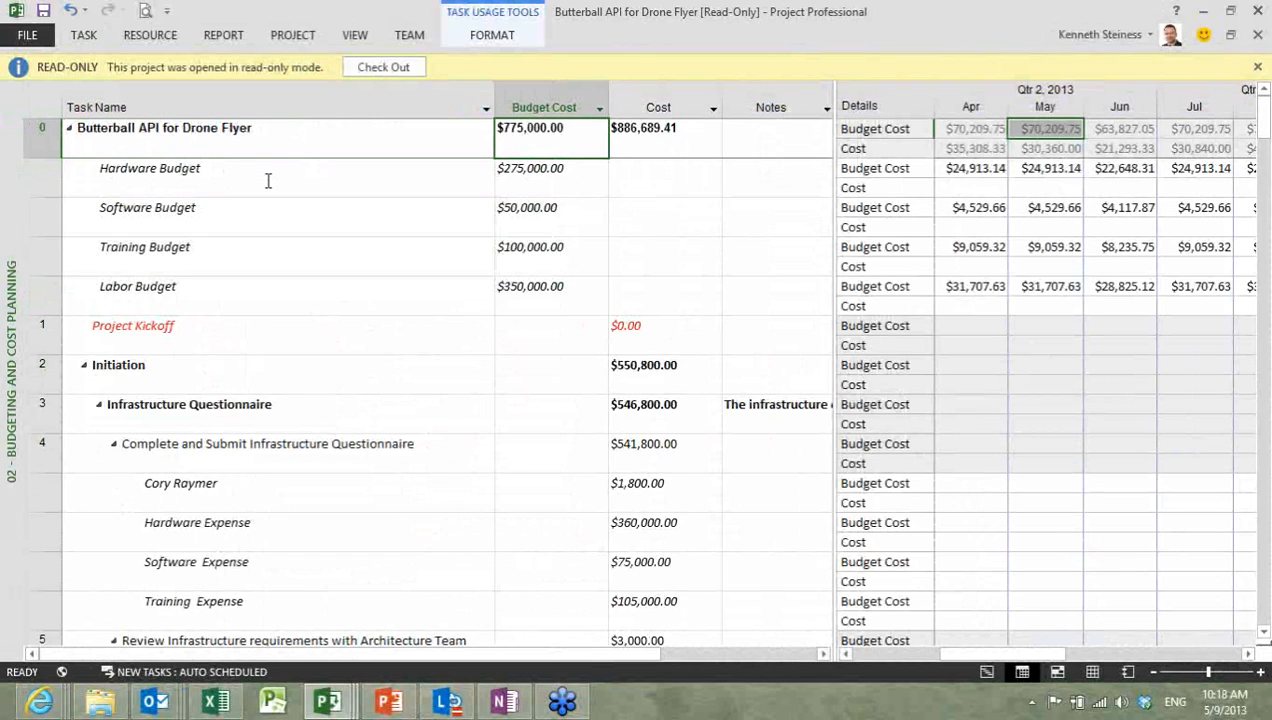
Step: Switch to Internet Explorer's Budget and Cost Tracking report and examine Butterball API for Drone Flyer's Baseline Budget, Baseline Cost and Cost Variance
key(alt+Tab)
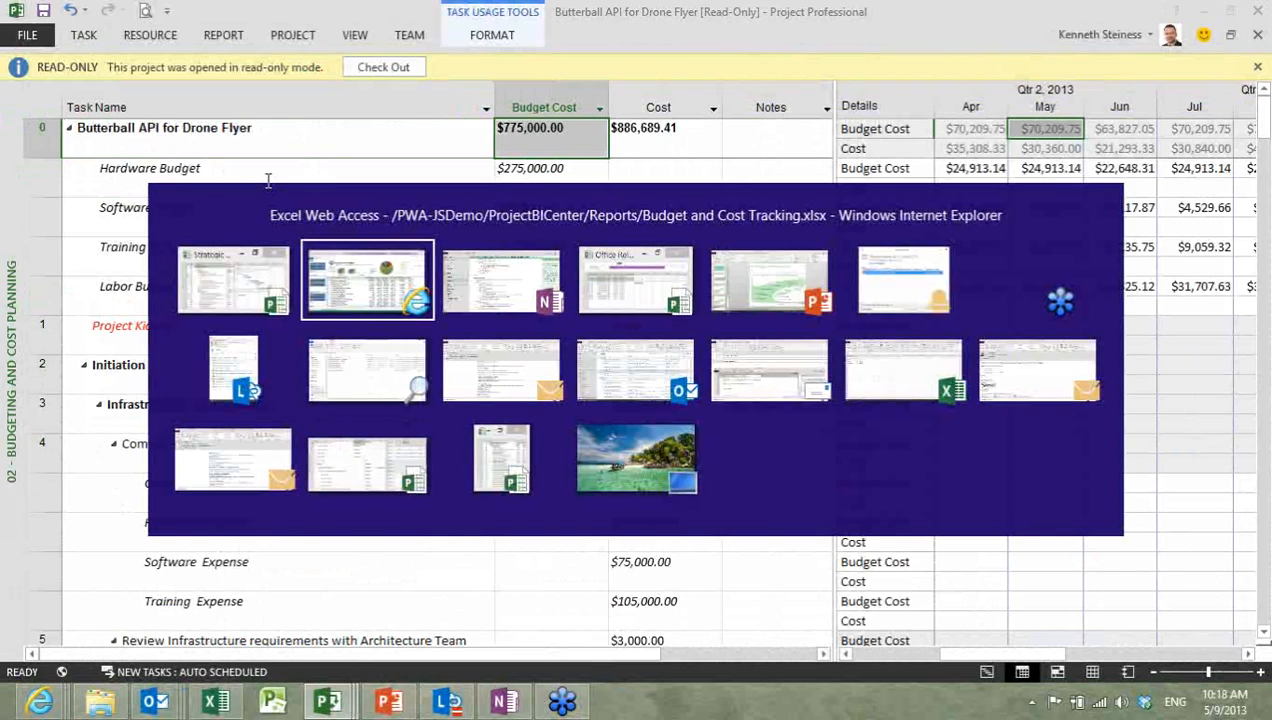
scroll(688, 328, down, 1)
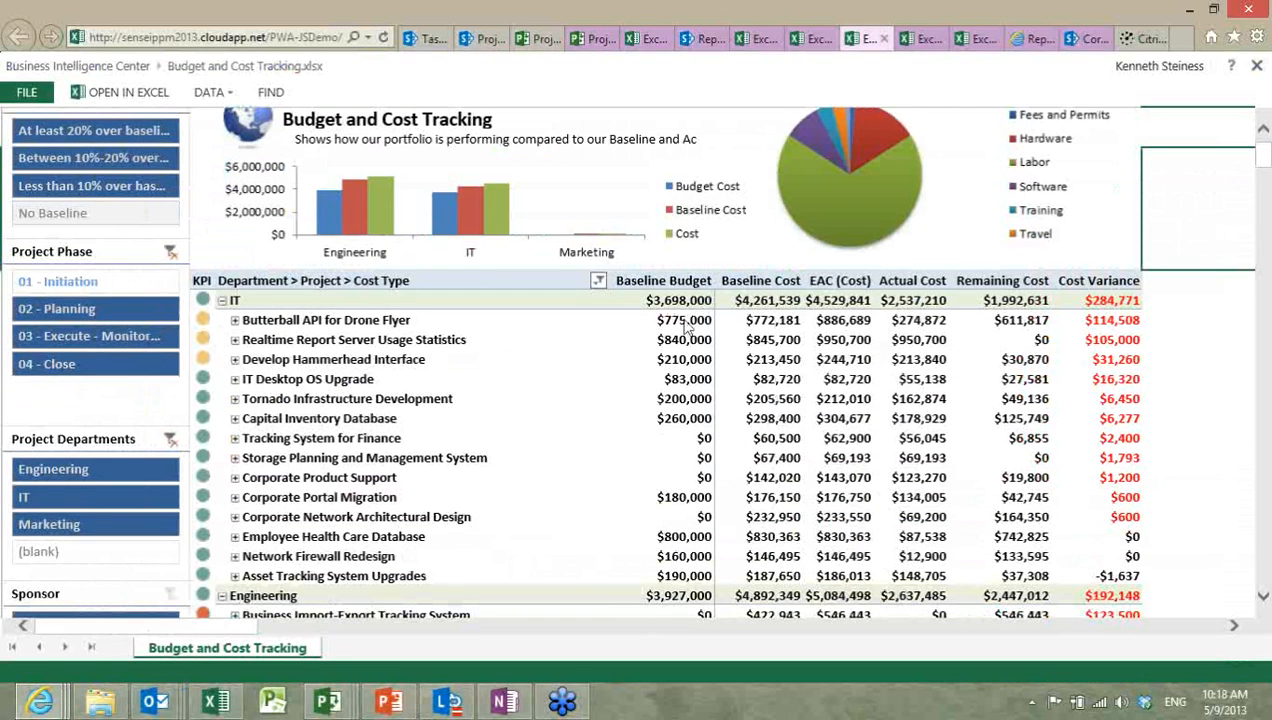
click(688, 328)
click(1250, 124)
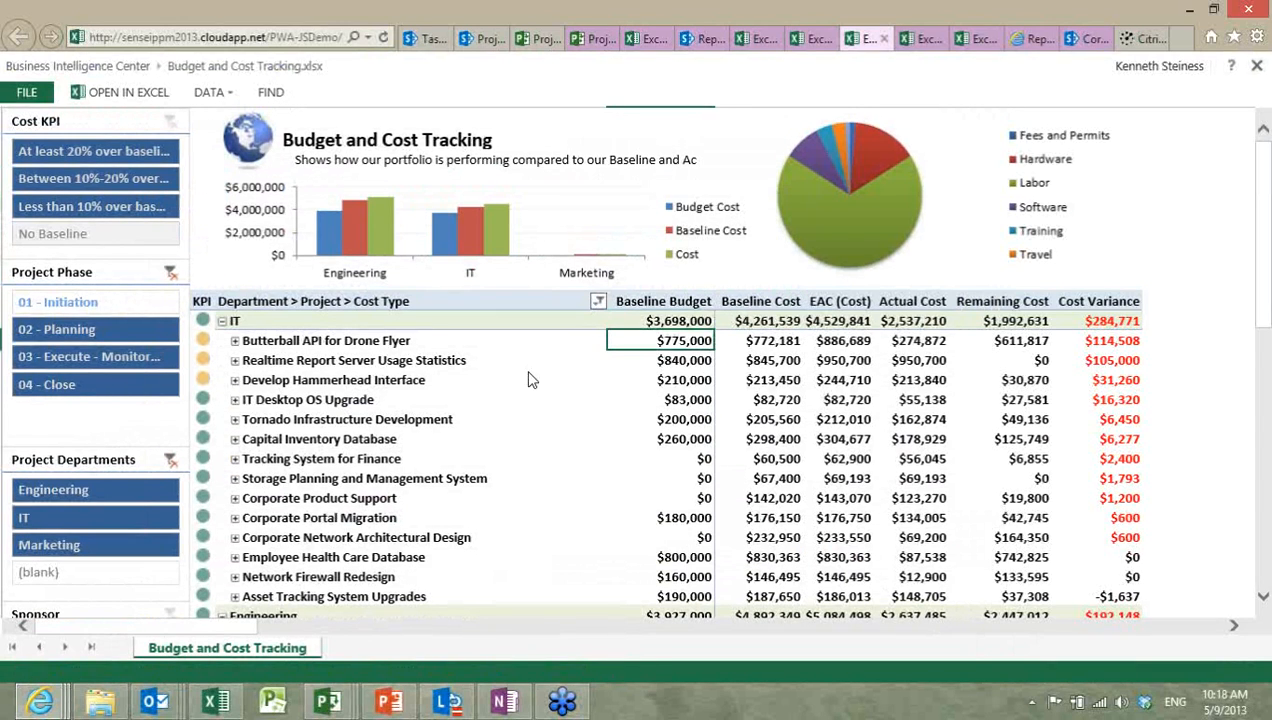
click(762, 341)
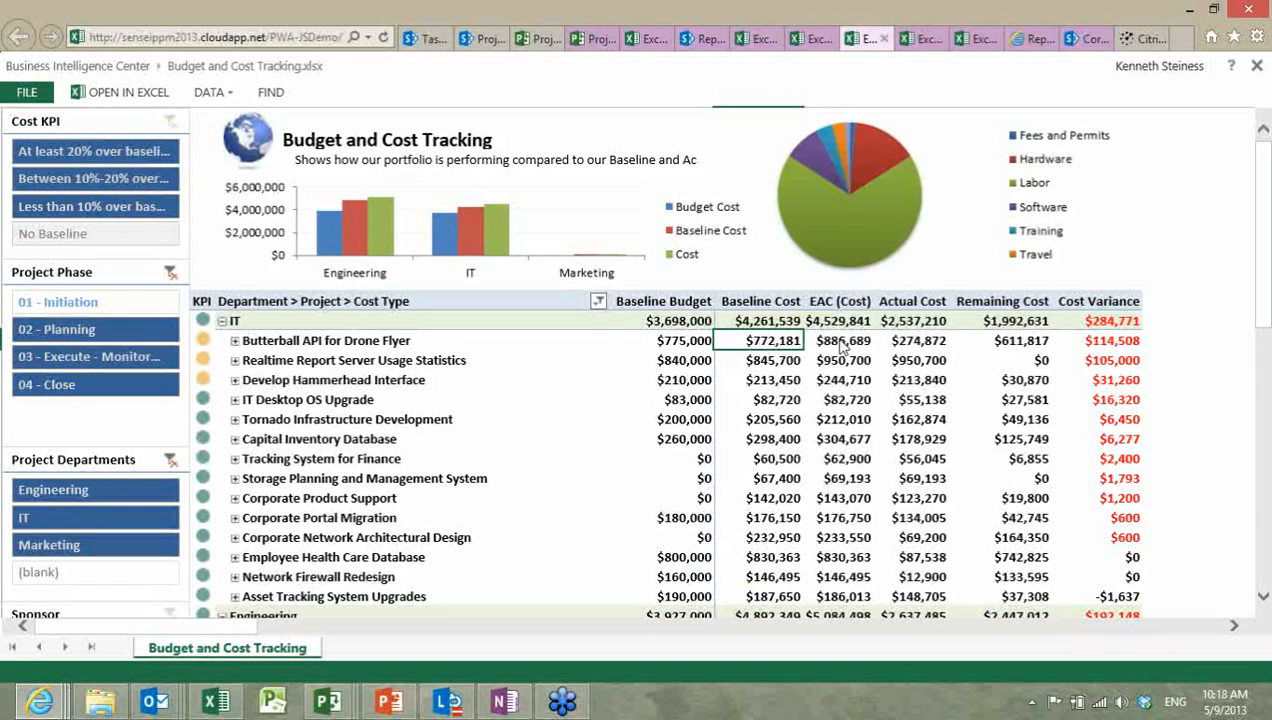
click(1126, 344)
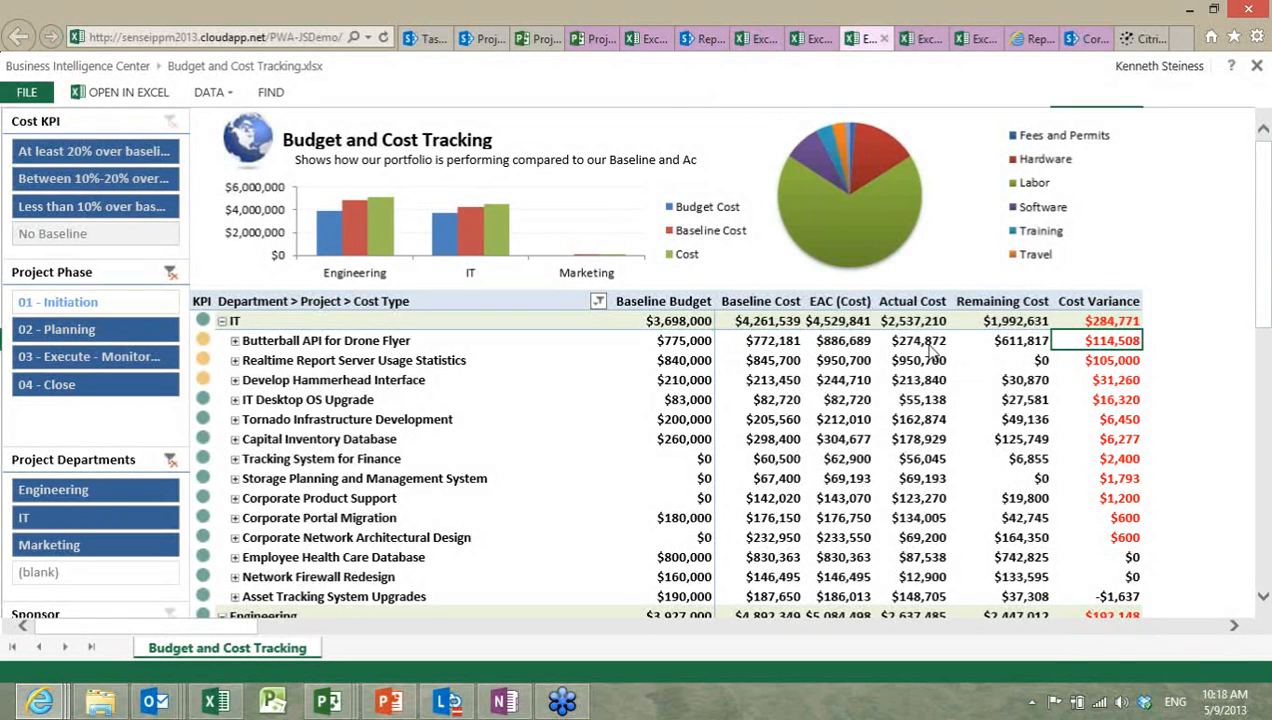
Step: Expand Butterball API for Drone Flyer by cost type, review its Hardware, Software and Training variances, and collapse it again
click(235, 342)
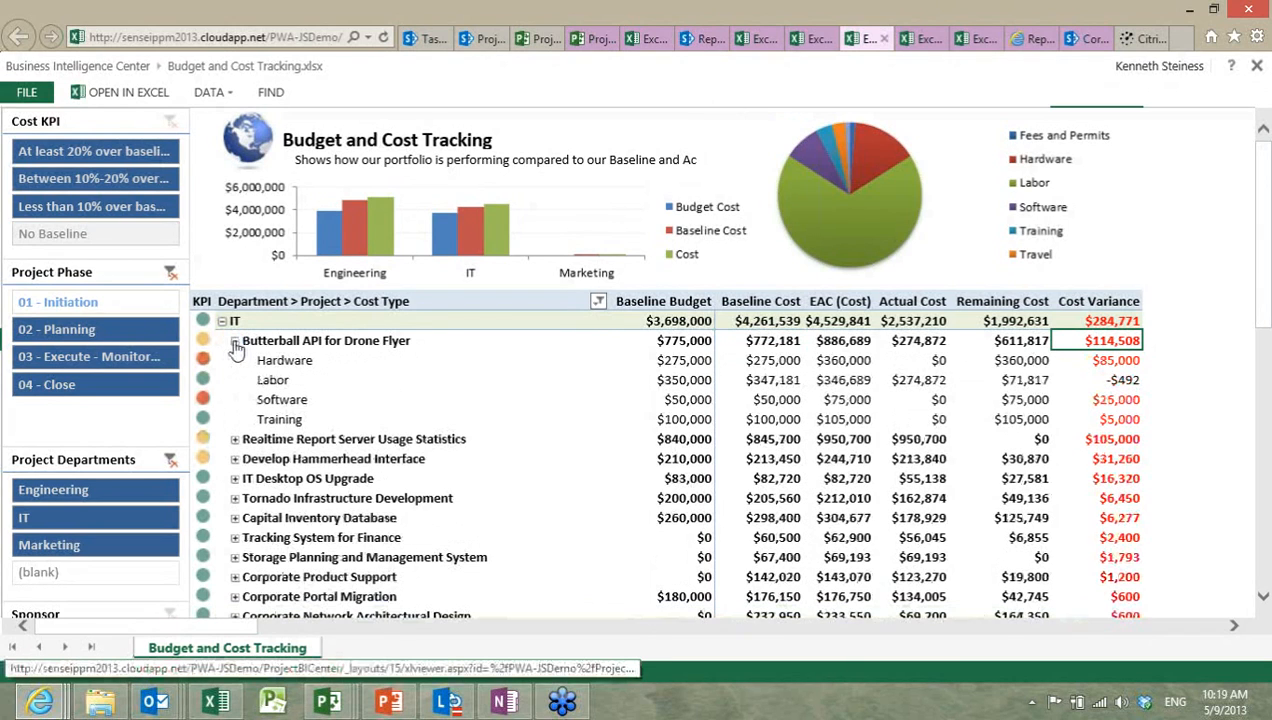
click(306, 366)
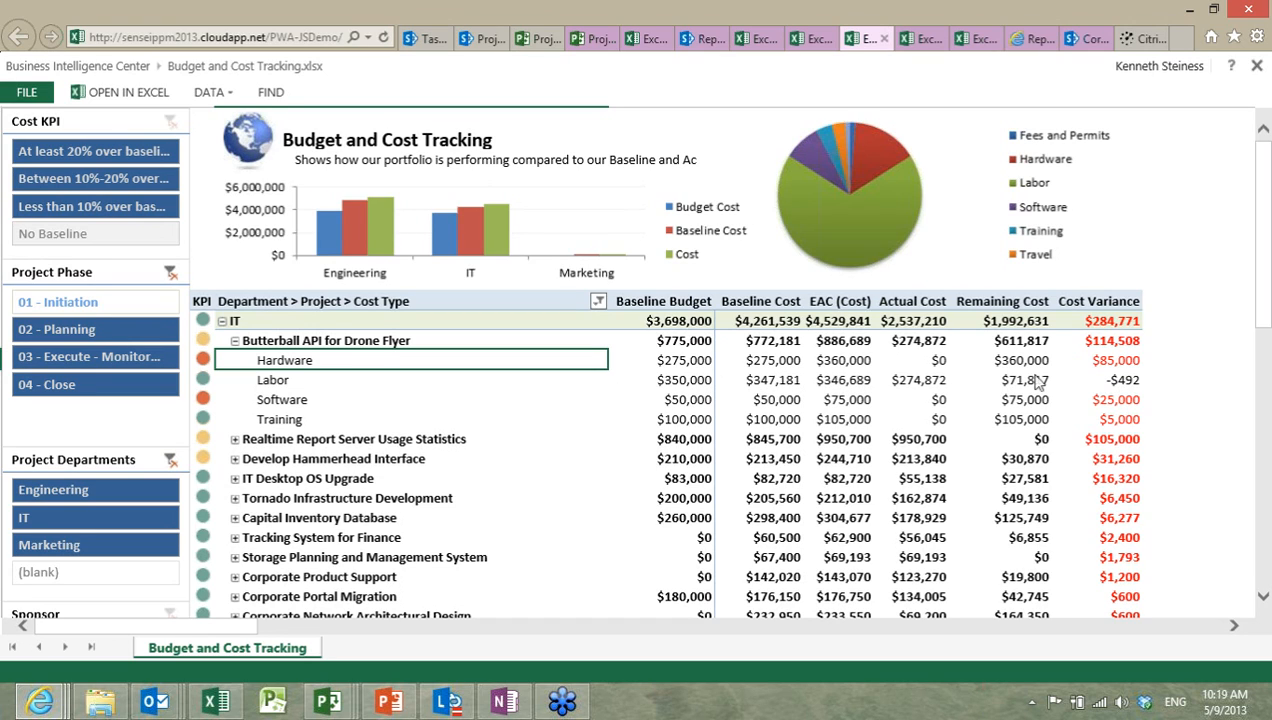
click(1110, 366)
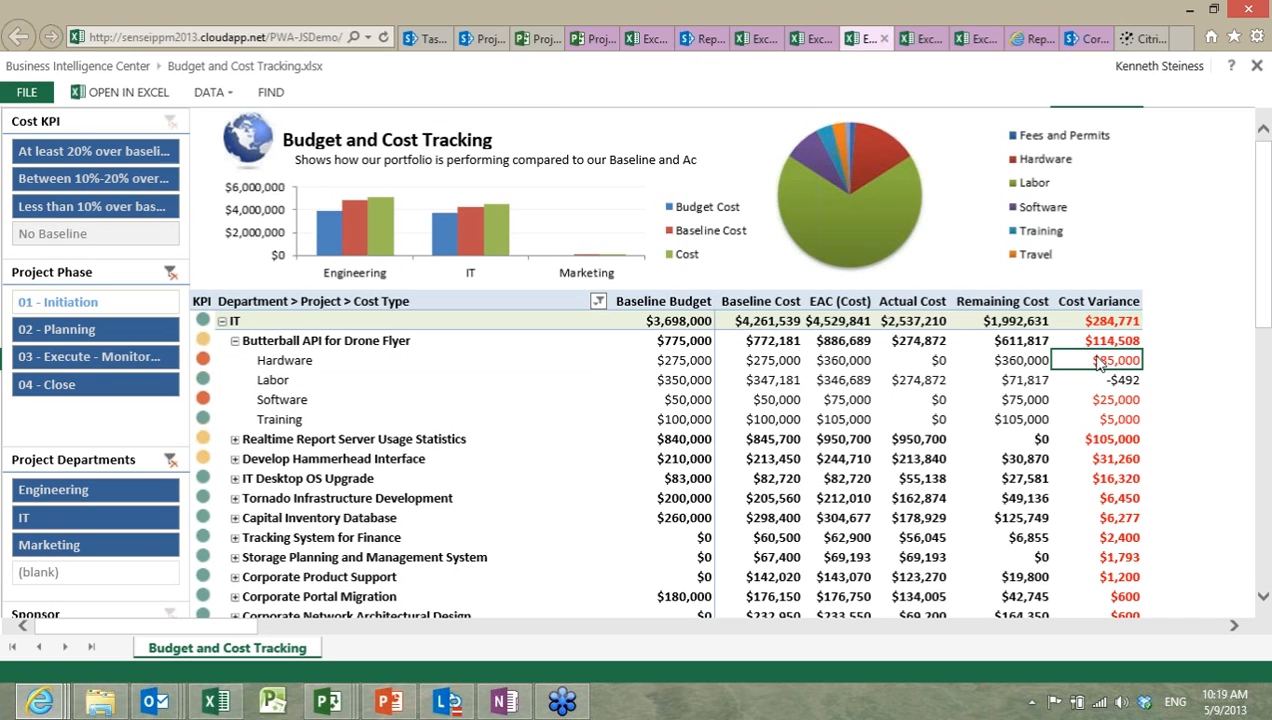
click(1110, 400)
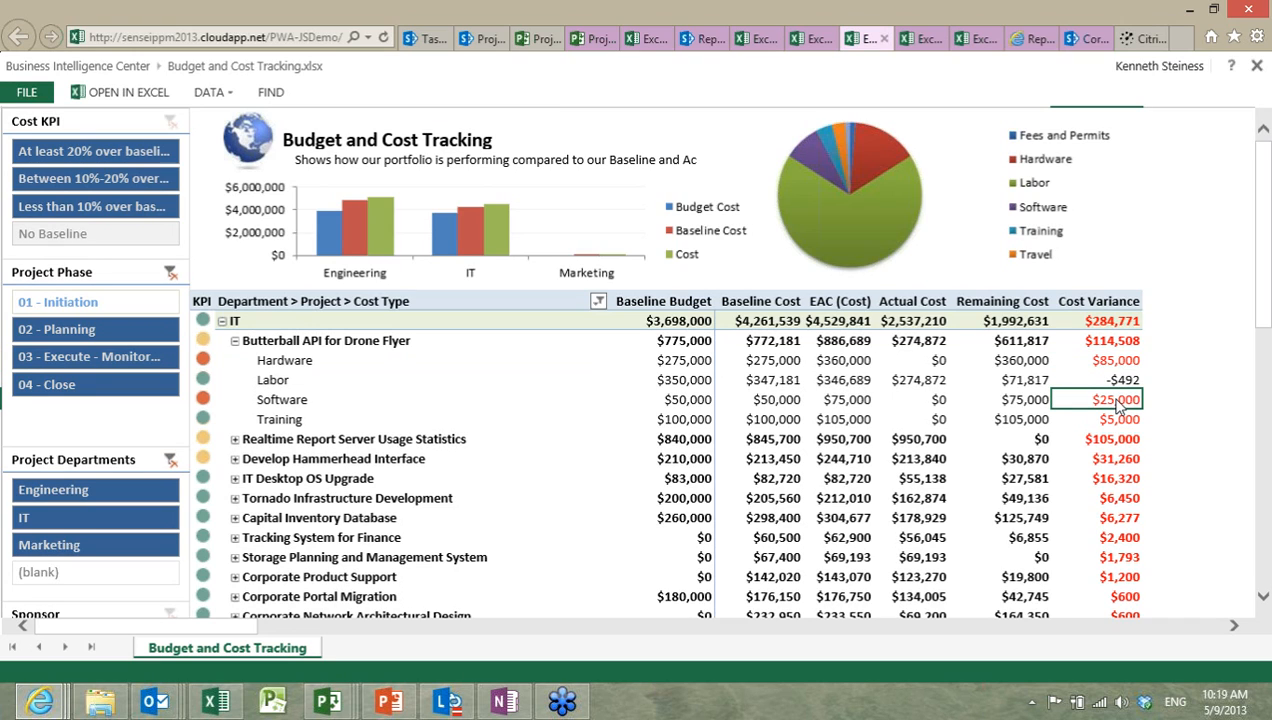
click(1127, 421)
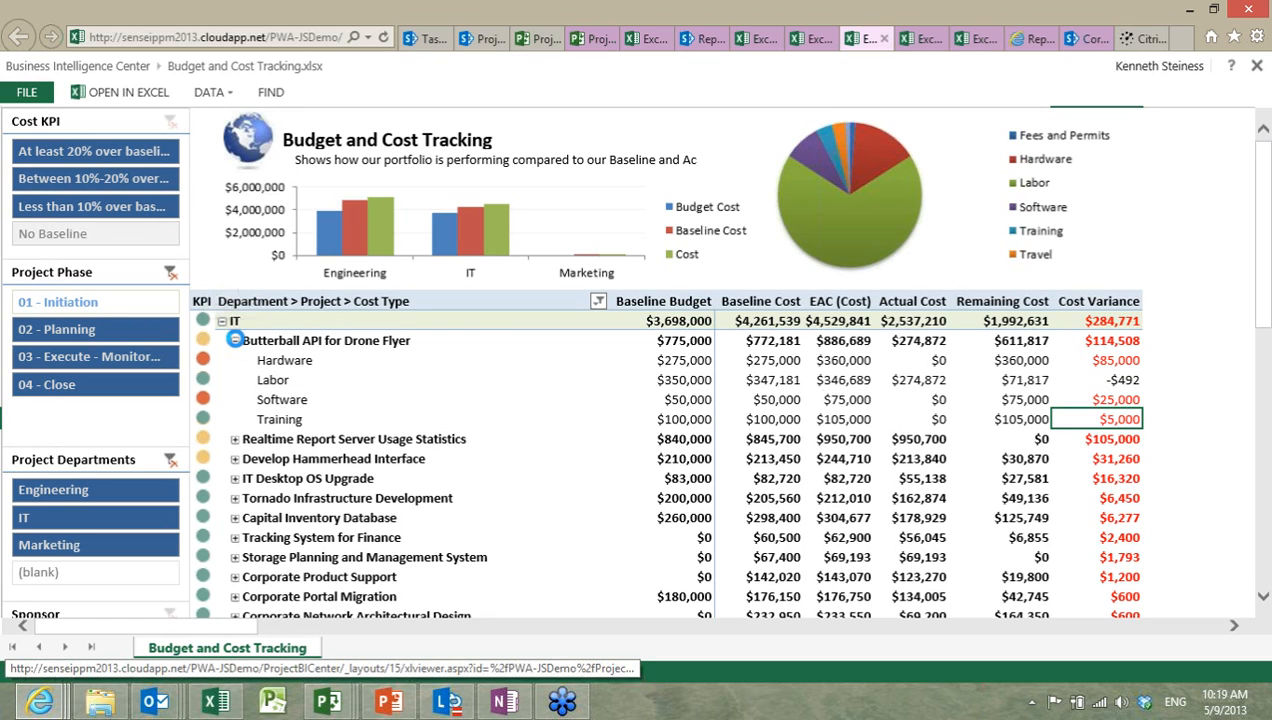
click(236, 343)
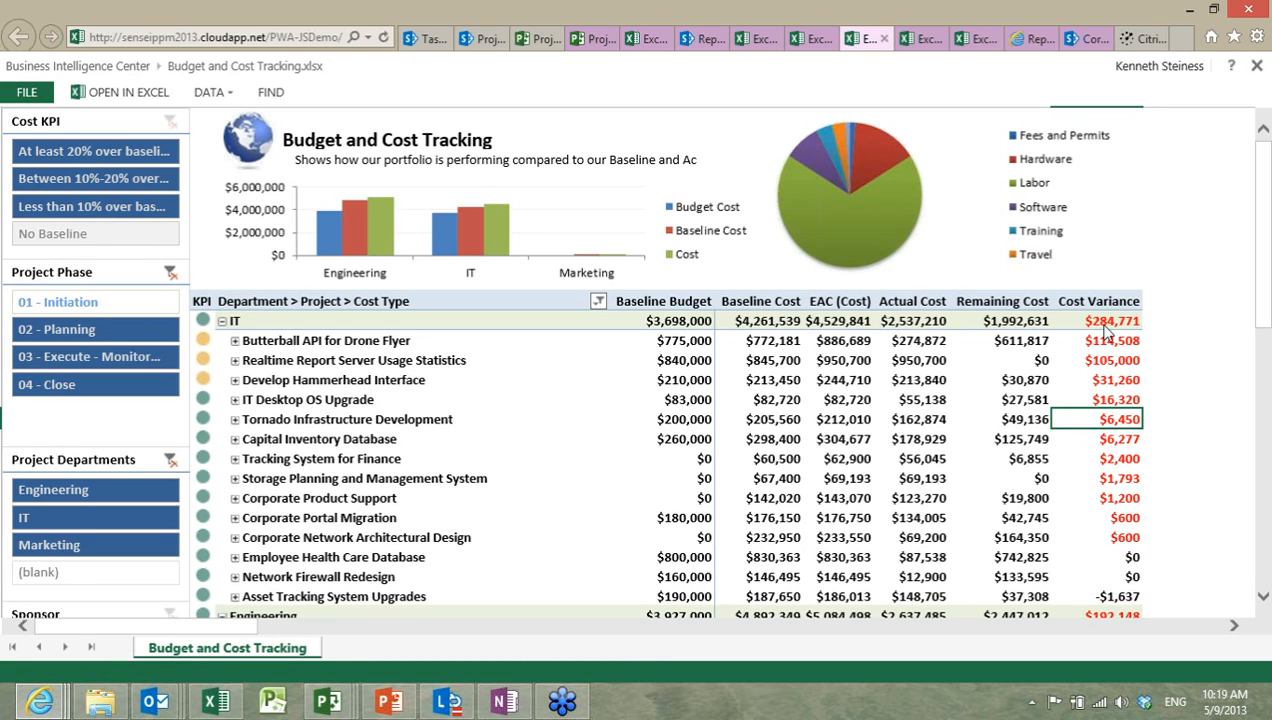
Step: Check the IT department's Cost Variance, briefly collapsing IT to compare it with Engineering before expanding it again
click(1107, 327)
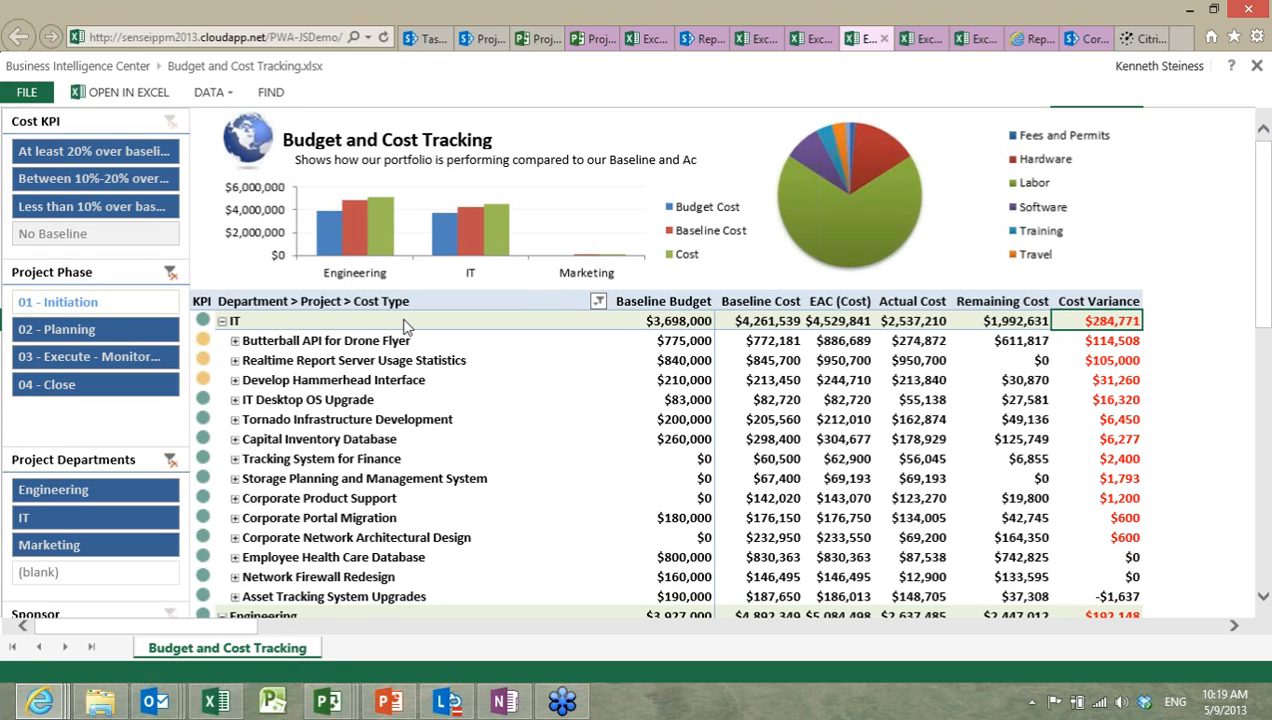
click(222, 326)
click(1100, 341)
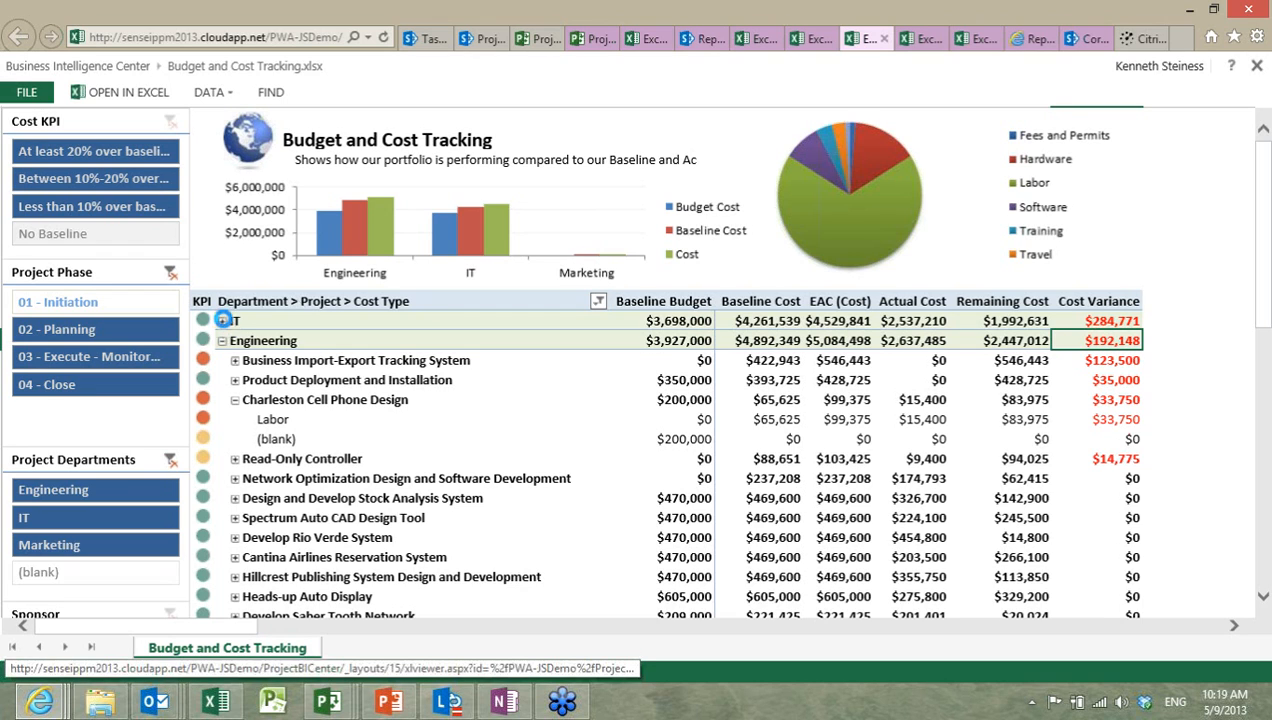
click(222, 322)
Step: Examine the Cost Variance of the IT projects from Butterball API for Drone Flyer through Corporate Network Architectural Design
drag(1113, 348, 1131, 552)
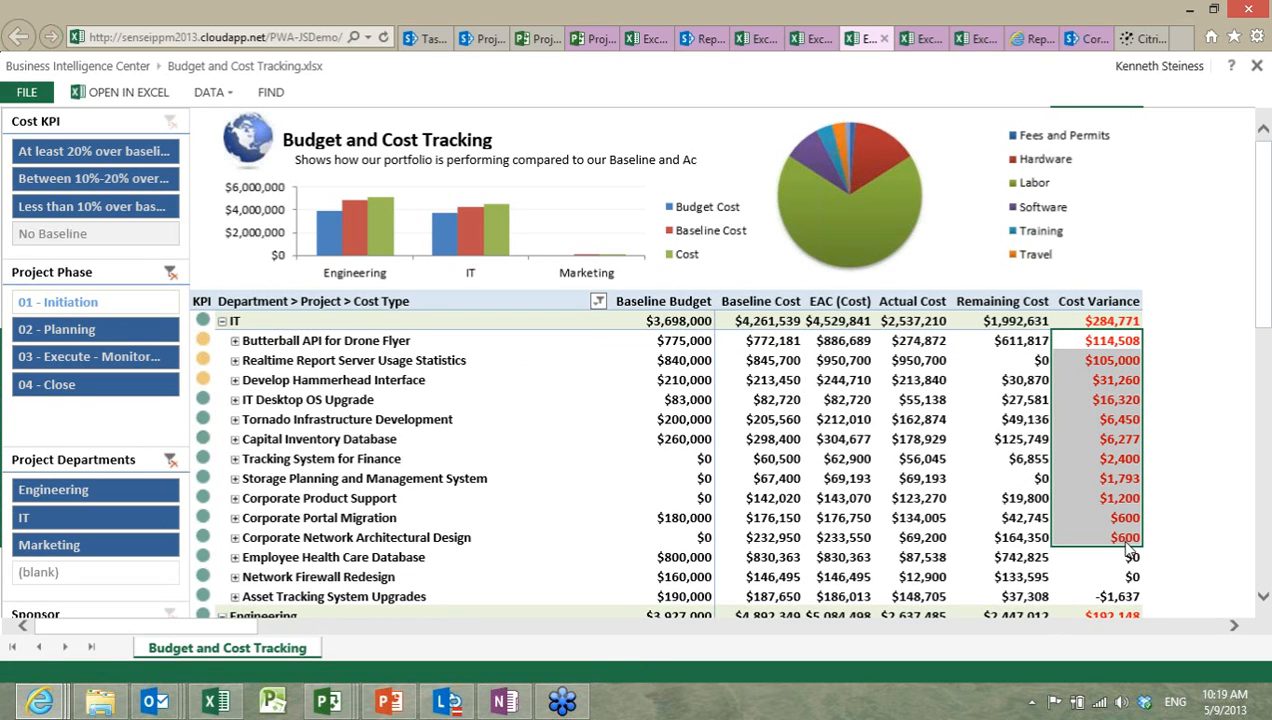
scroll(1105, 350, down, 1)
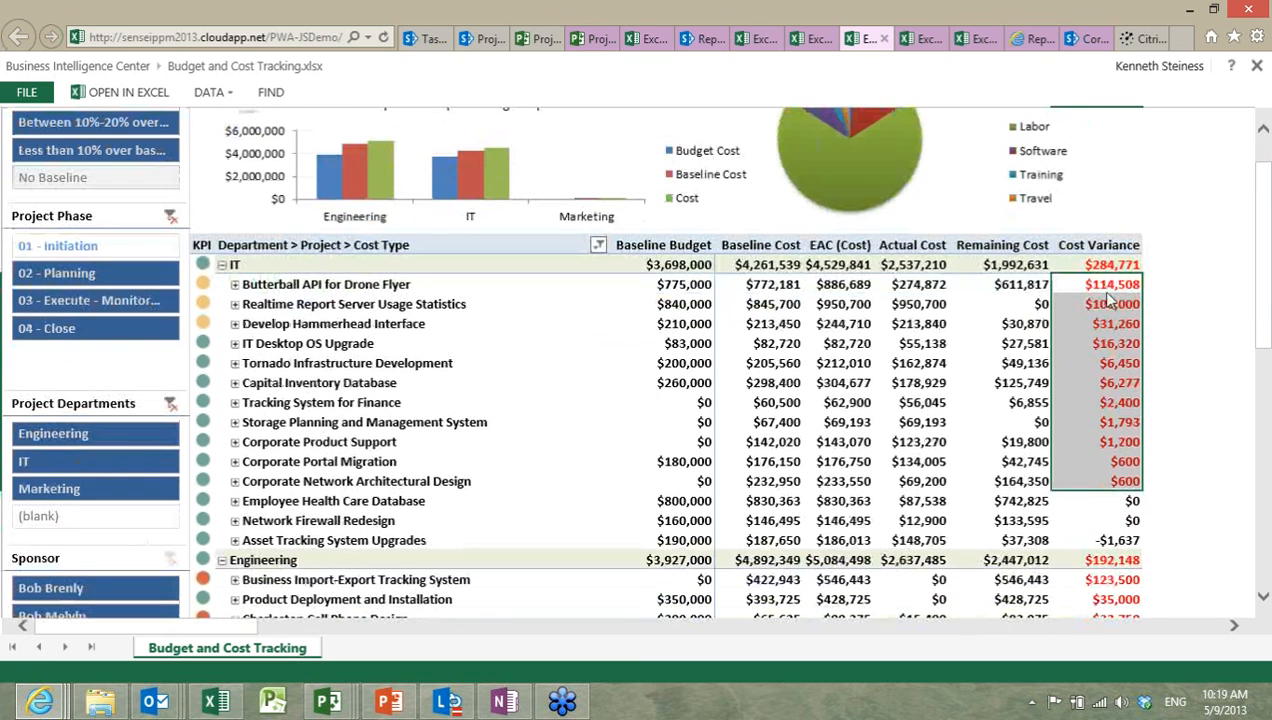
click(1108, 293)
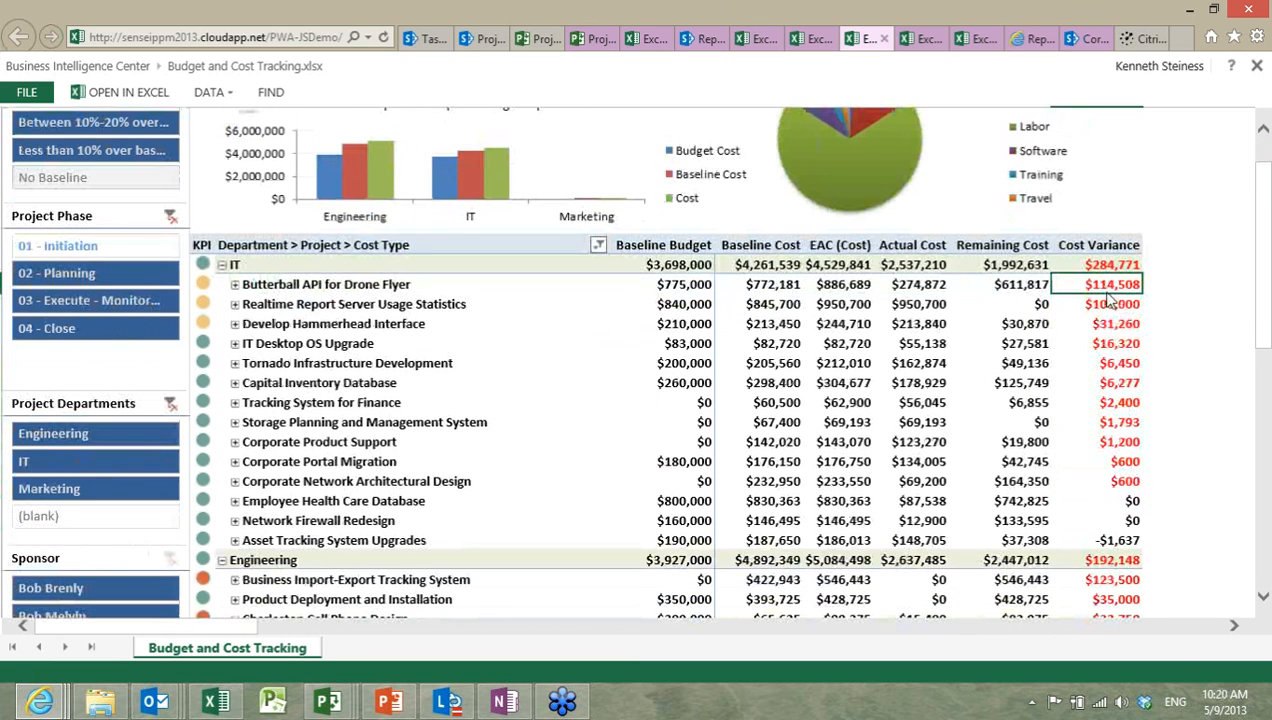
Step: Filter the Budget and Cost Tracking report to the first sponsor in the Sponsor slicer
scroll(1108, 296, up, 1)
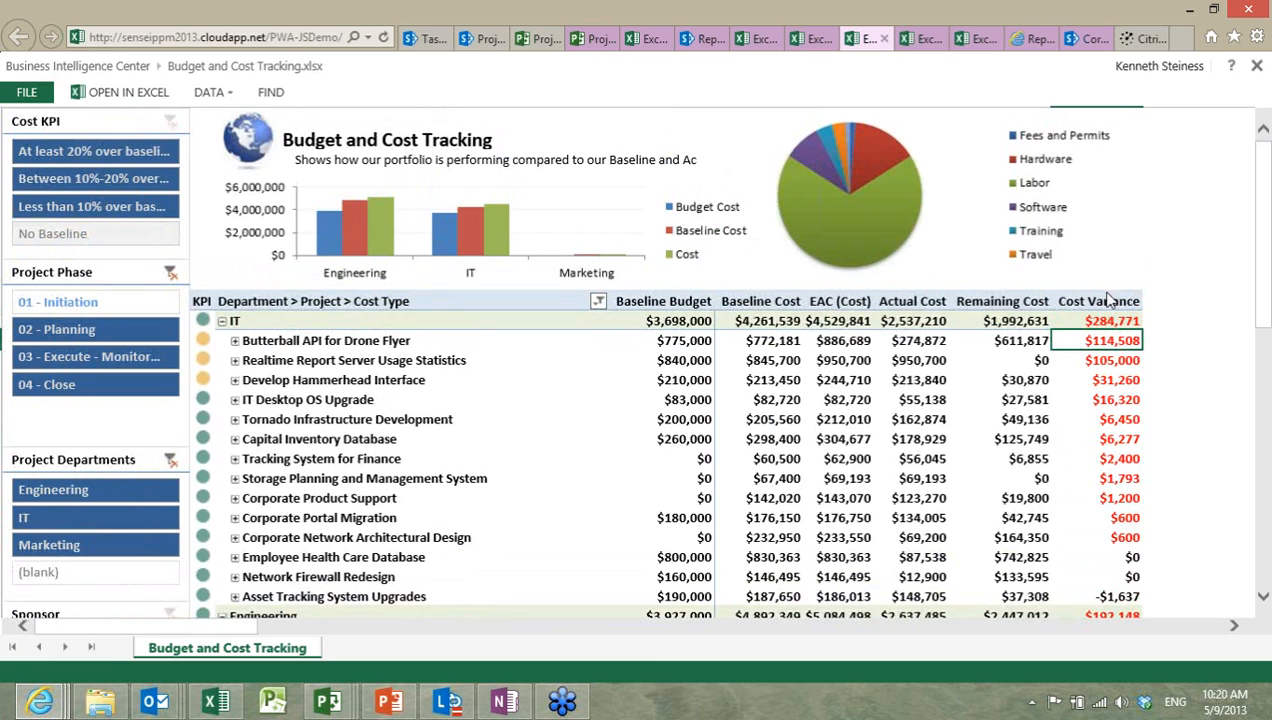
scroll(183, 477, down, 4)
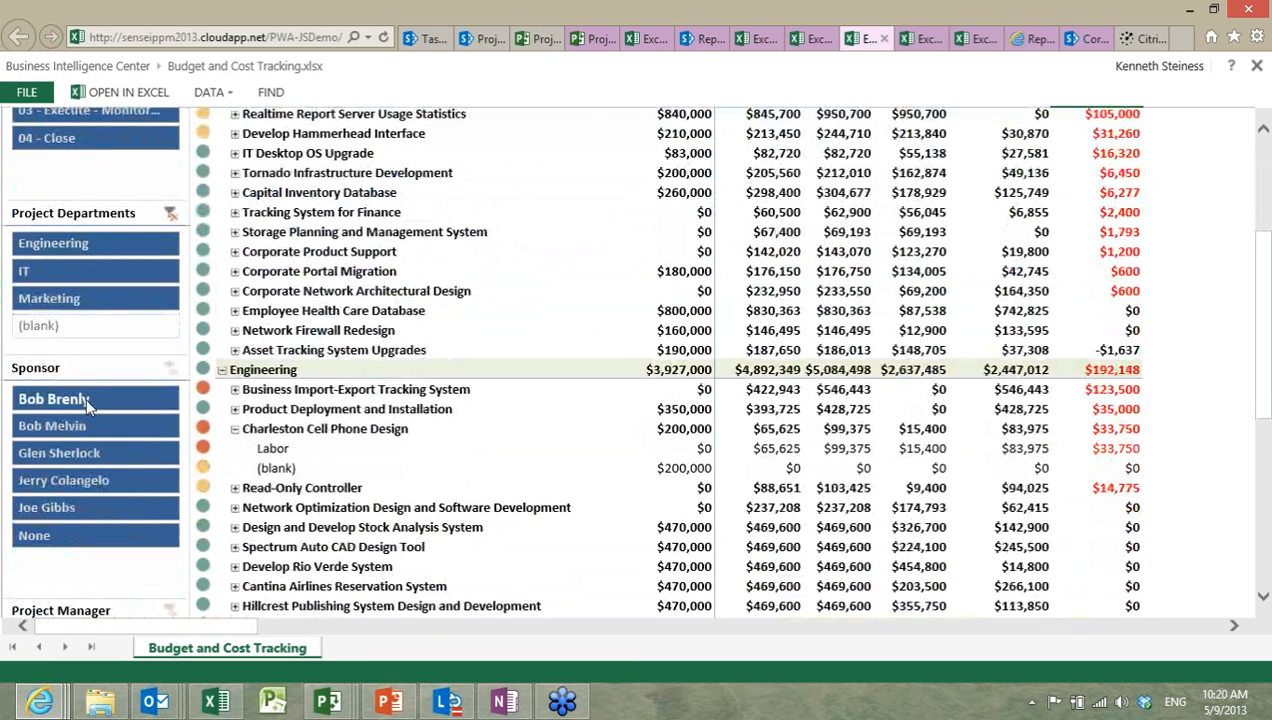
click(85, 397)
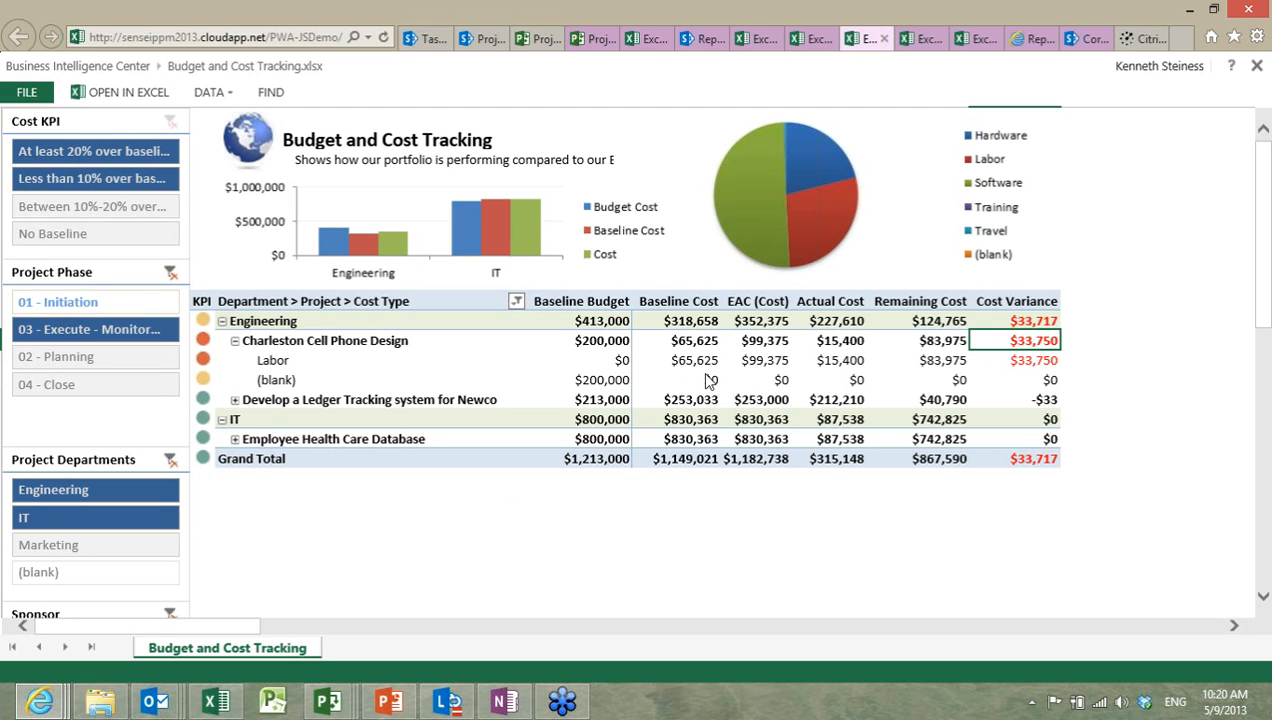
Step: Return to the Reports library and open the Spending by Cost Type report under Budgeting and Cost Tracking
click(925, 38)
click(862, 39)
click(130, 68)
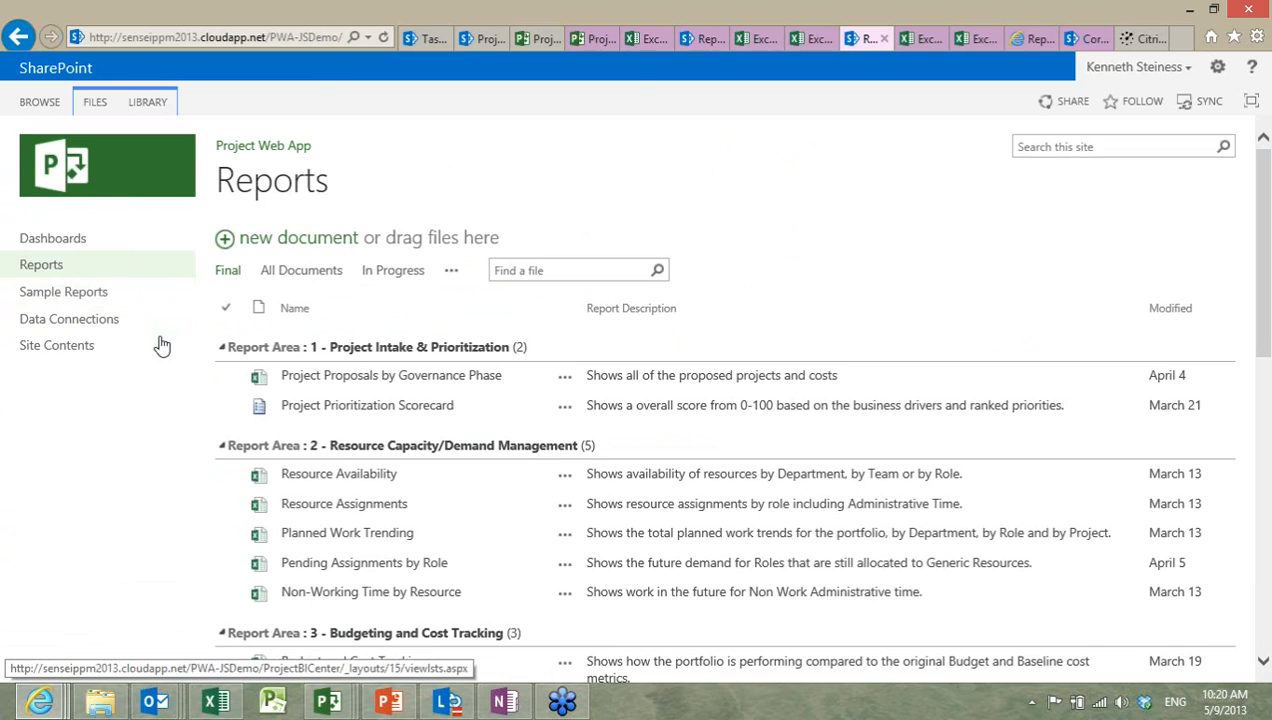
scroll(163, 461, down, 3)
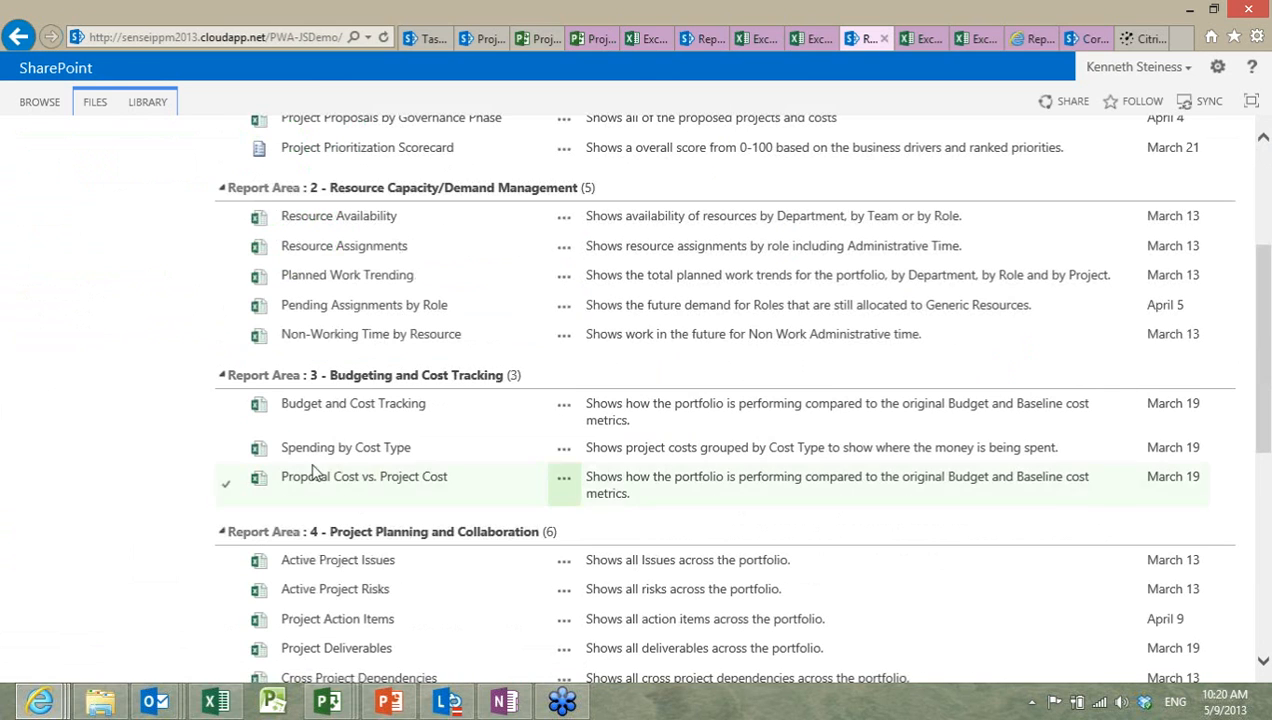
click(345, 452)
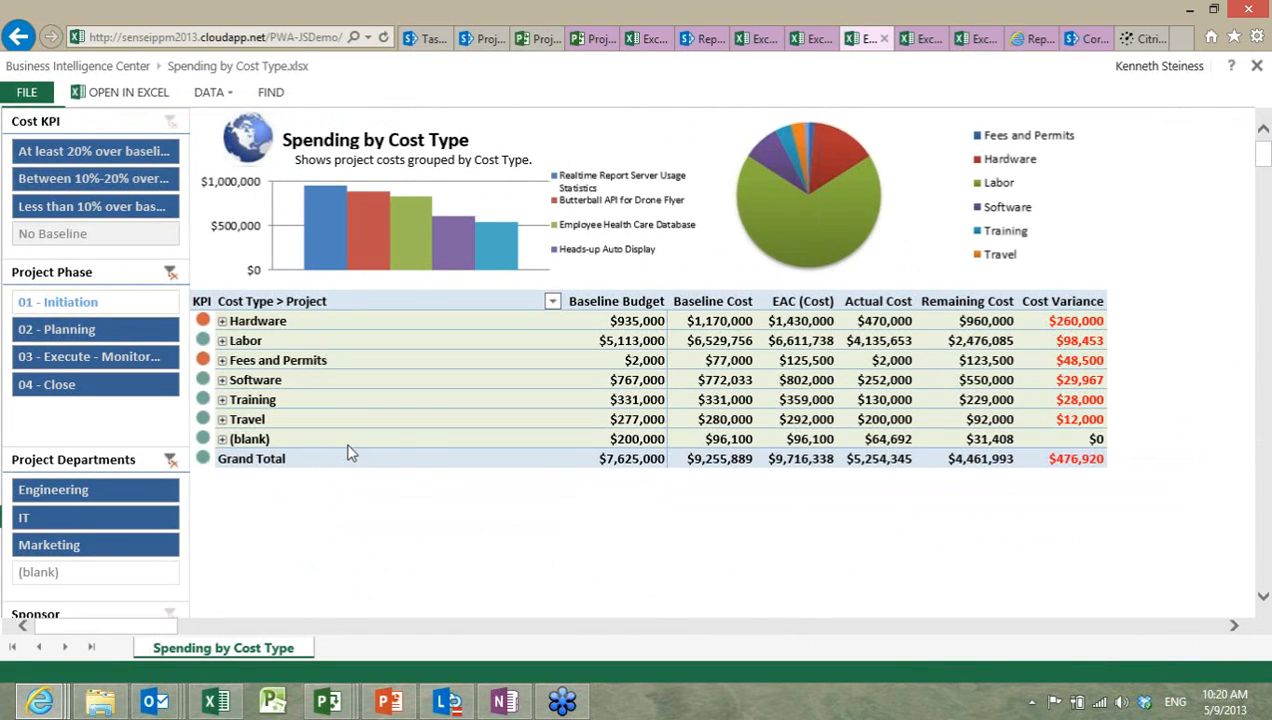
Step: Expand the Hardware cost type and examine its projects and the Cost Variance of the first three, starting with Realtime Report Server Usage Statistics
click(290, 327)
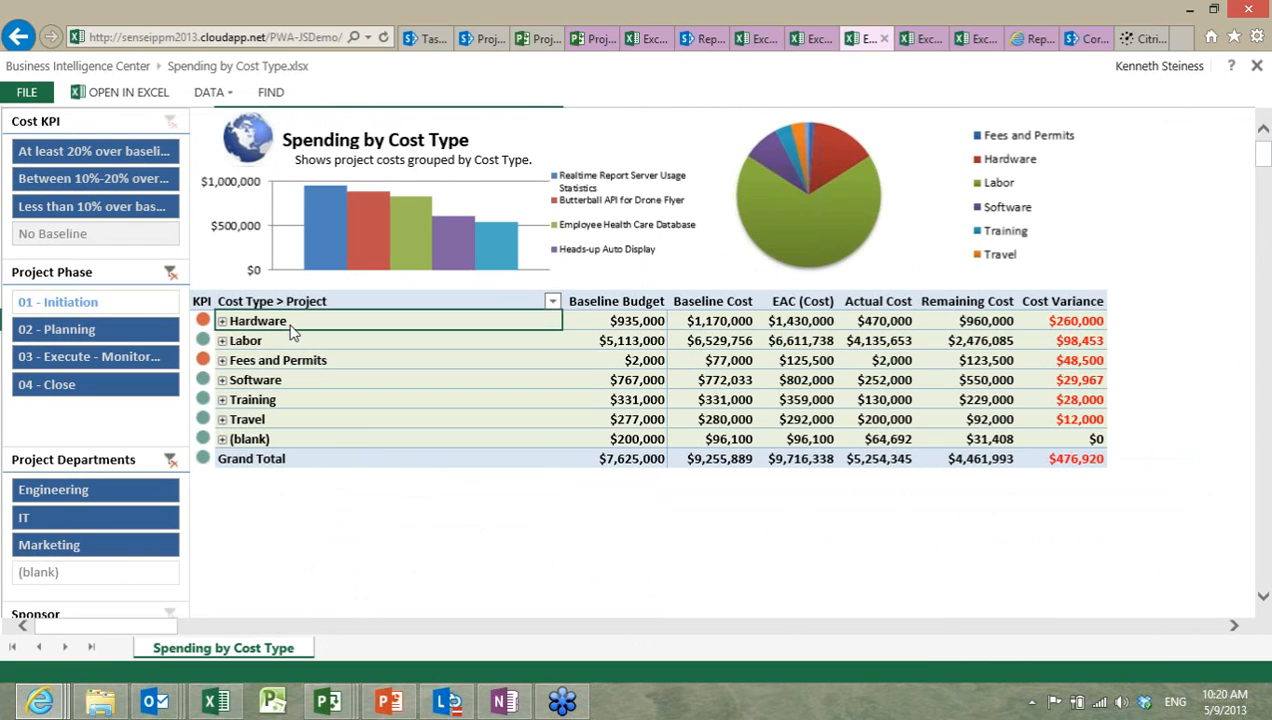
click(1247, 122)
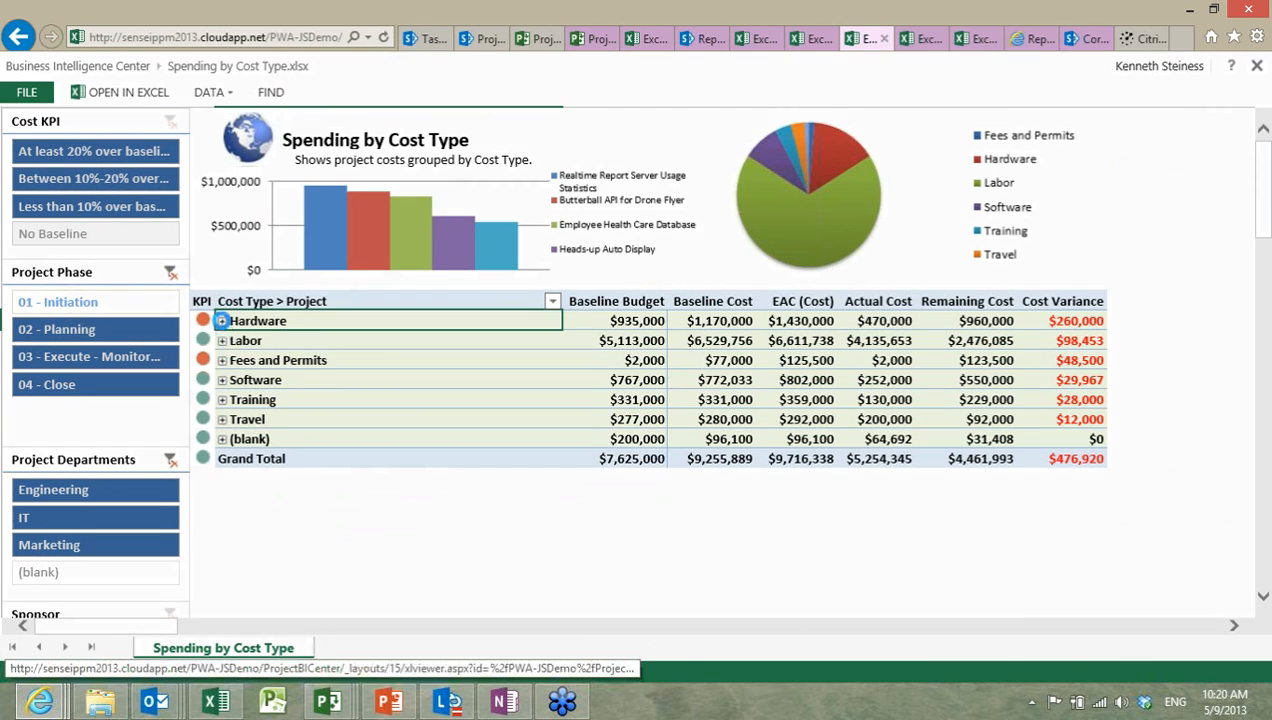
click(221, 321)
mouse_move(320, 340)
mouse_down()
mouse_move(389, 370)
mouse_move(395, 445)
mouse_up()
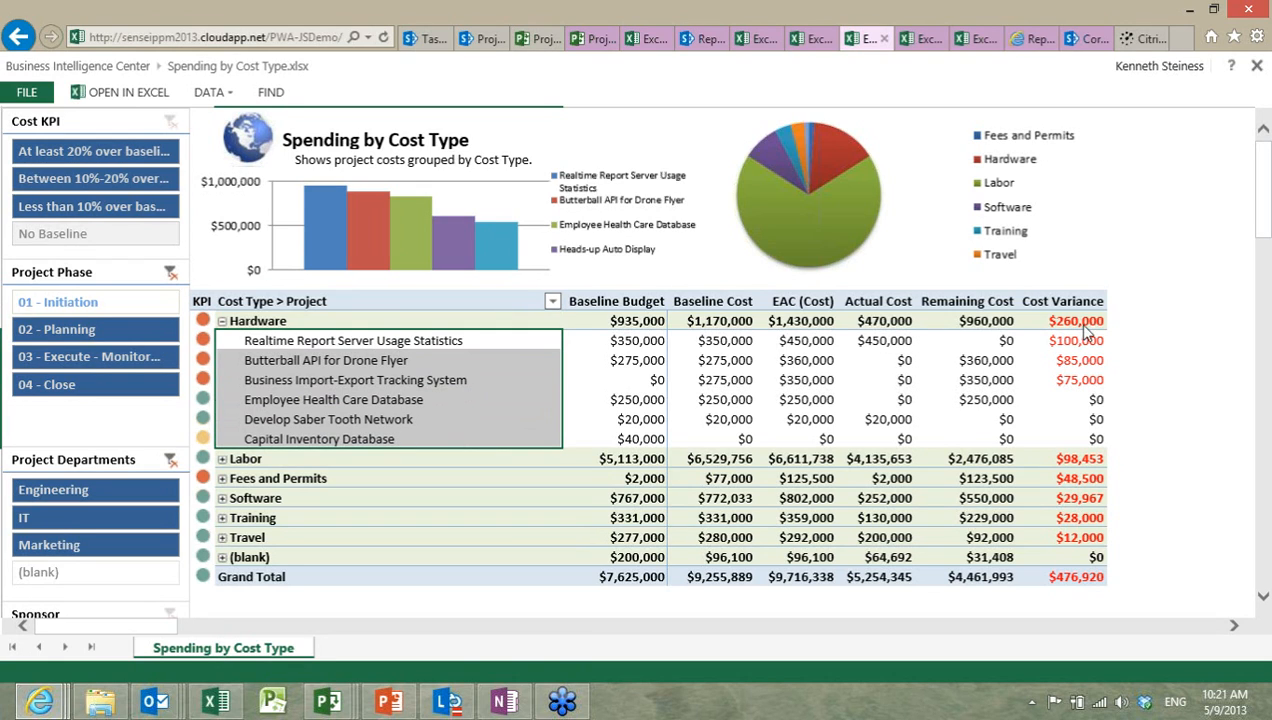
drag(1085, 336, 1083, 385)
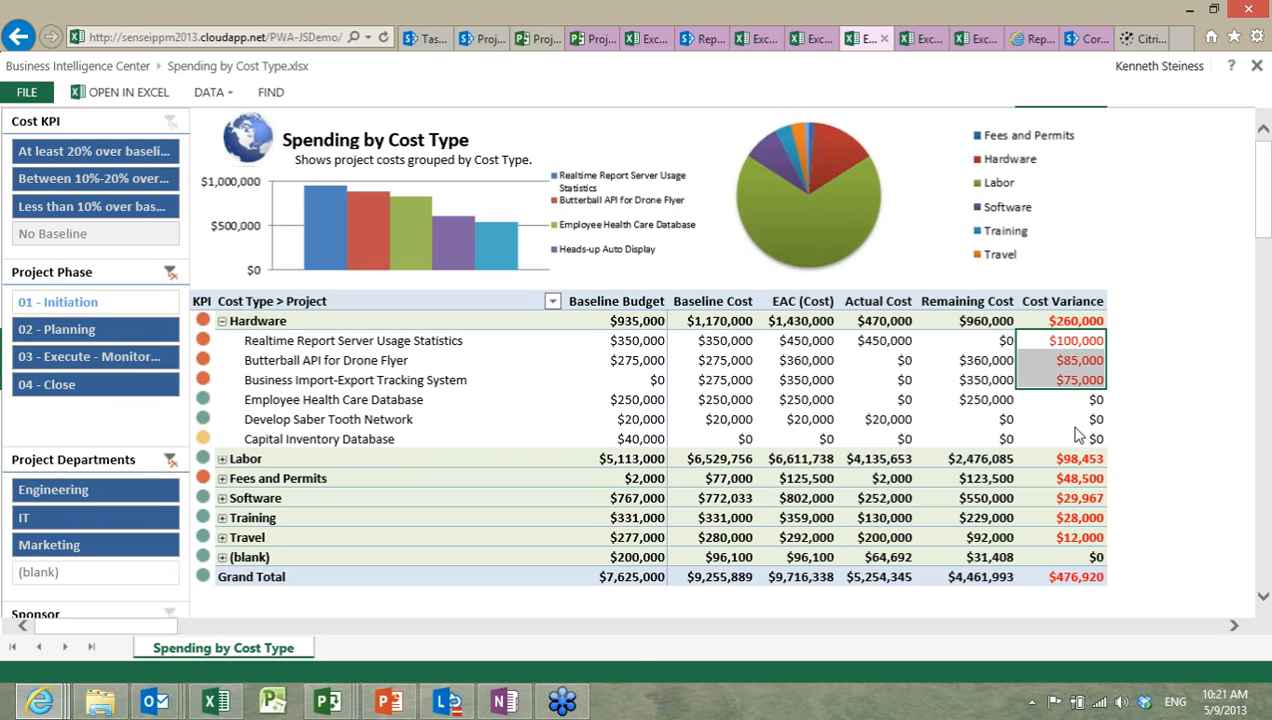
click(437, 343)
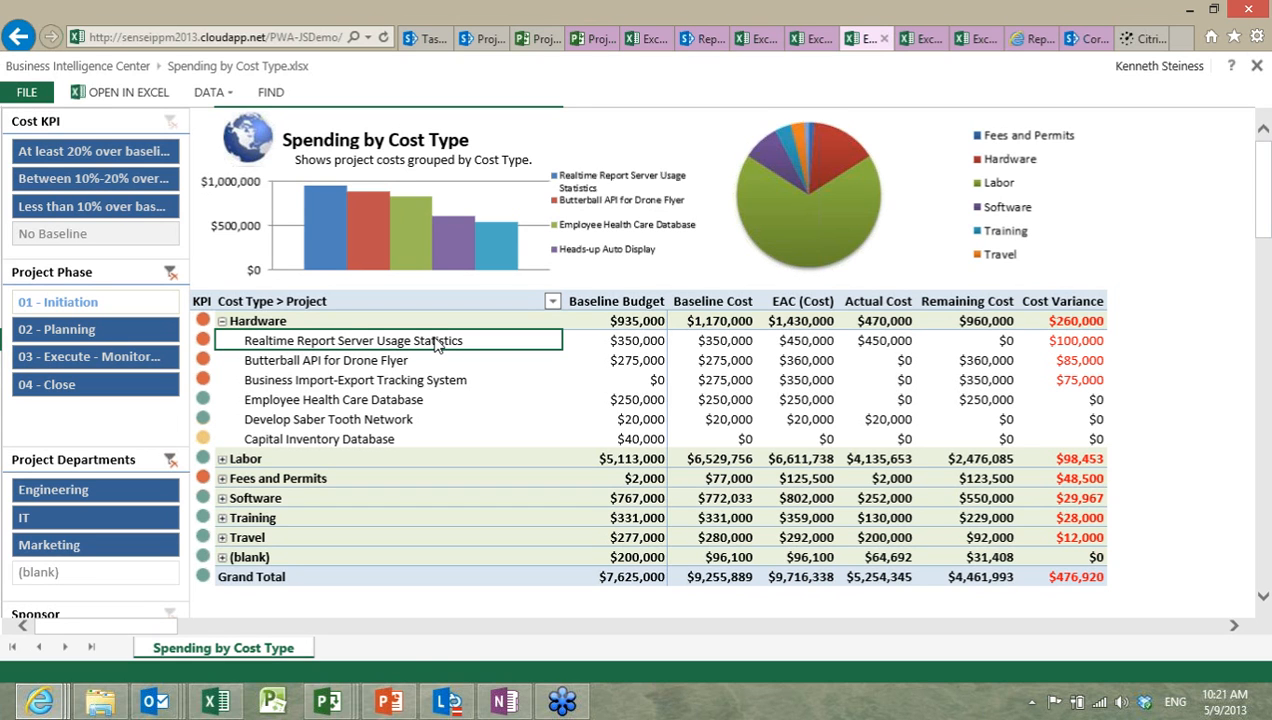
Step: Return to the Projects list in Project Web App and switch its view to Active Project Summary
click(916, 42)
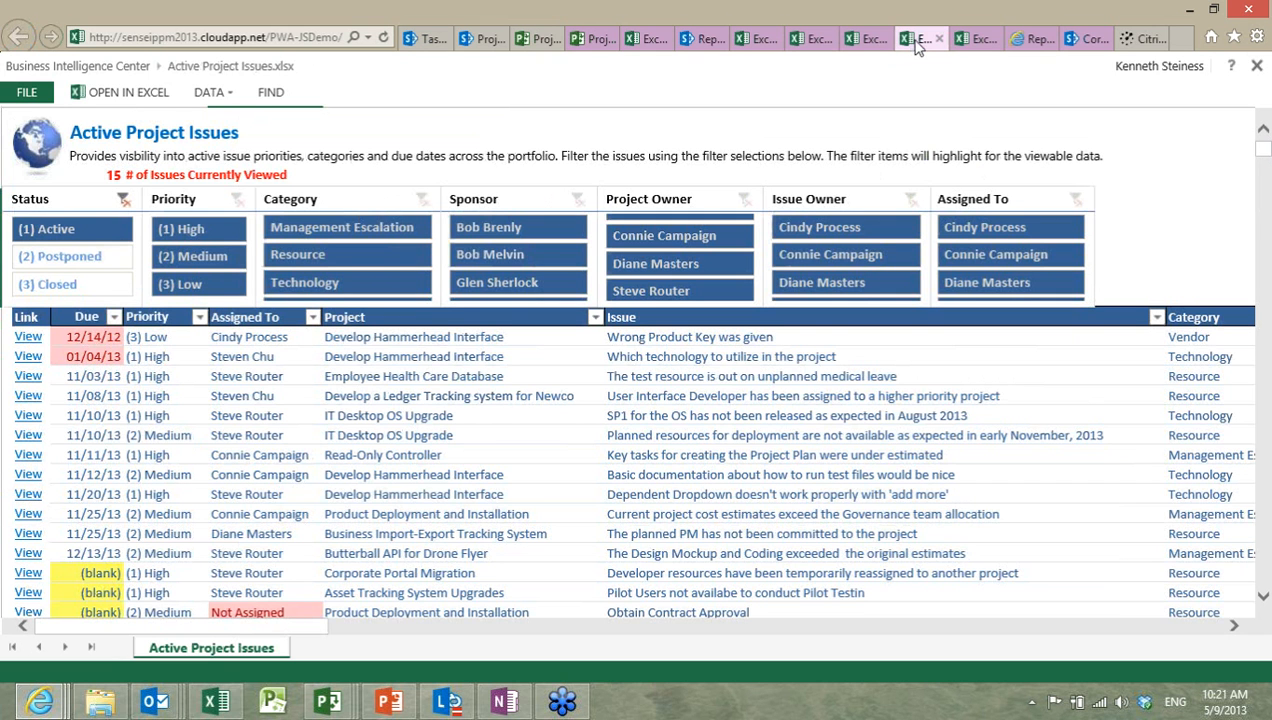
click(866, 40)
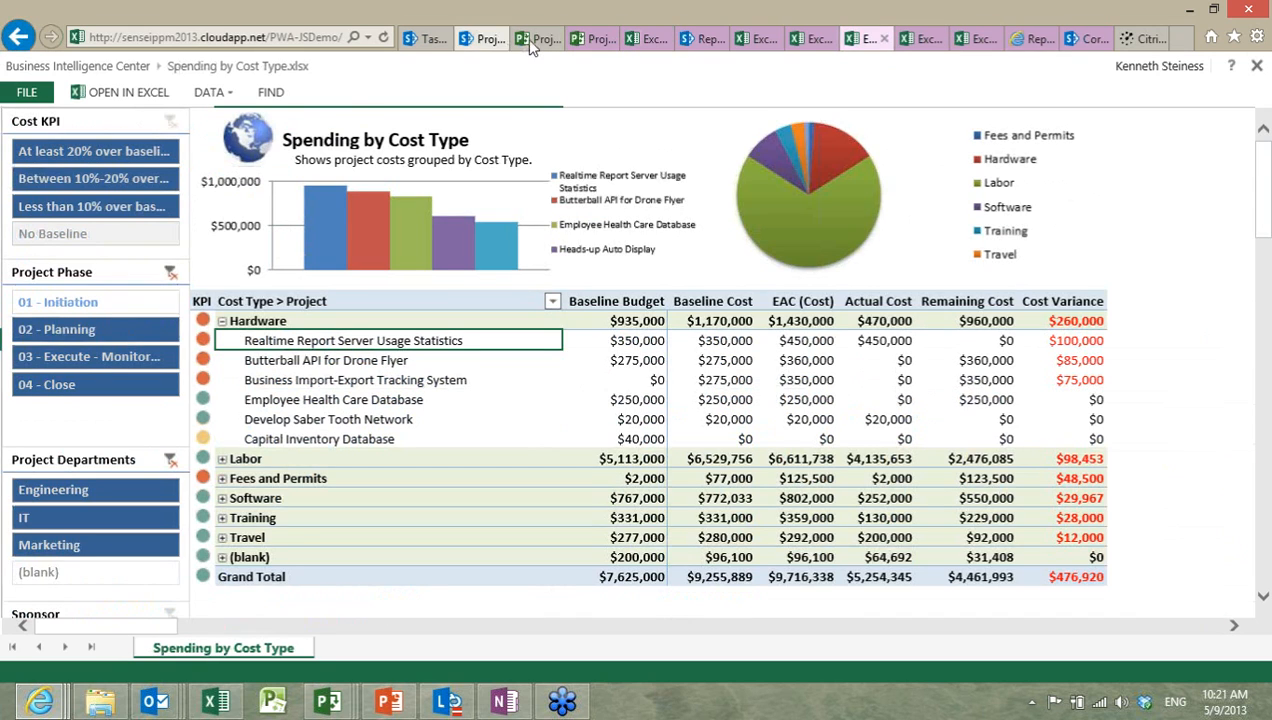
click(538, 40)
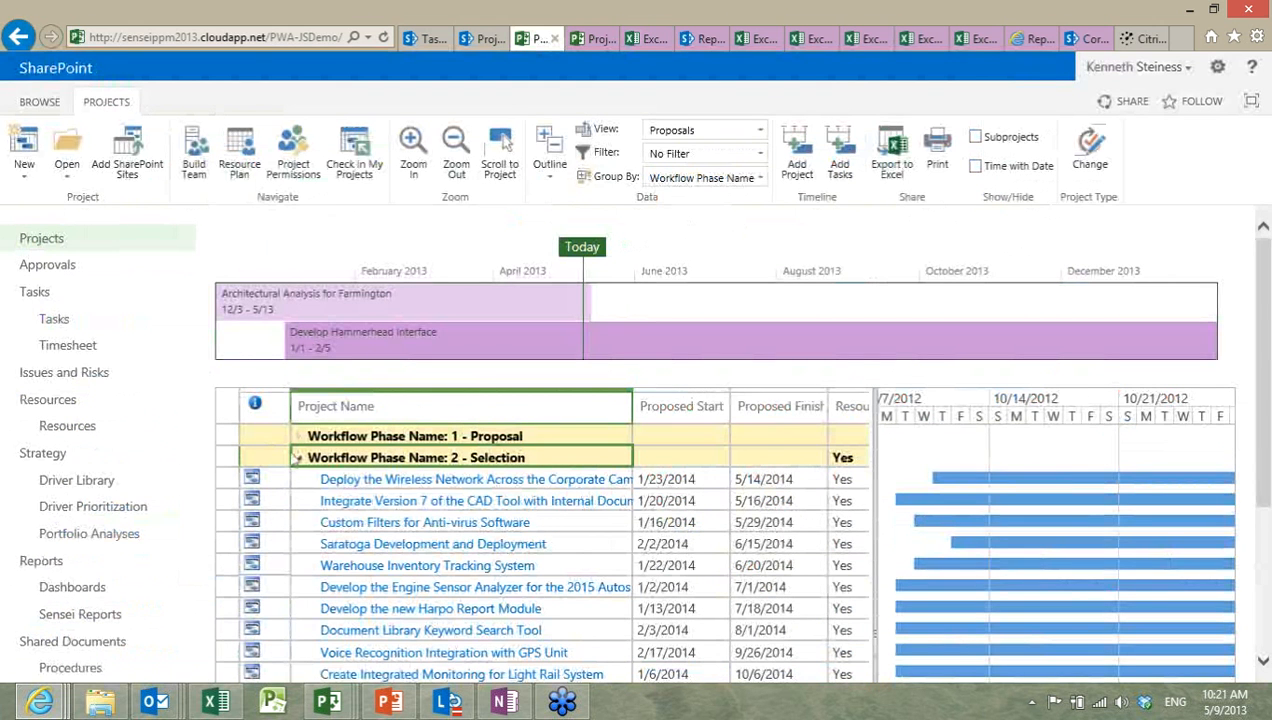
click(758, 130)
click(716, 175)
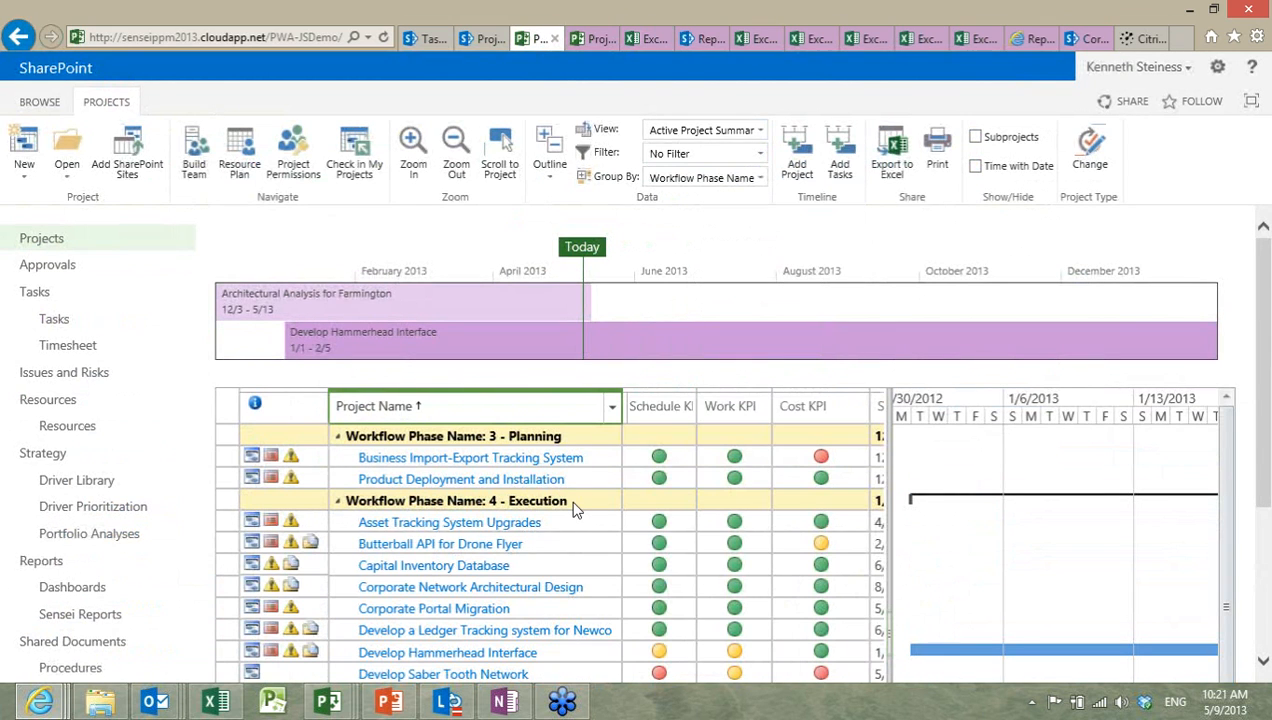
Step: Open the Develop Hammerhead Interface project's site and examine its summary timeline, announcements, active issues and project status
scroll(575, 510, down, 1)
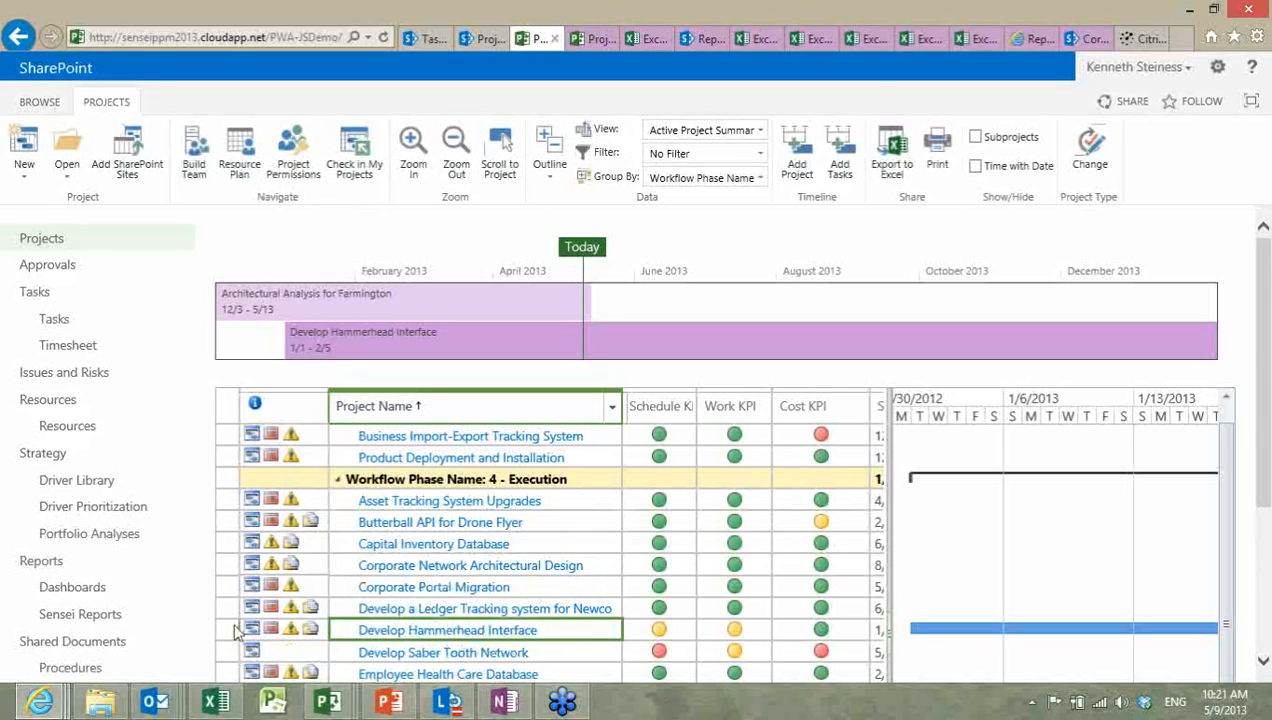
click(419, 631)
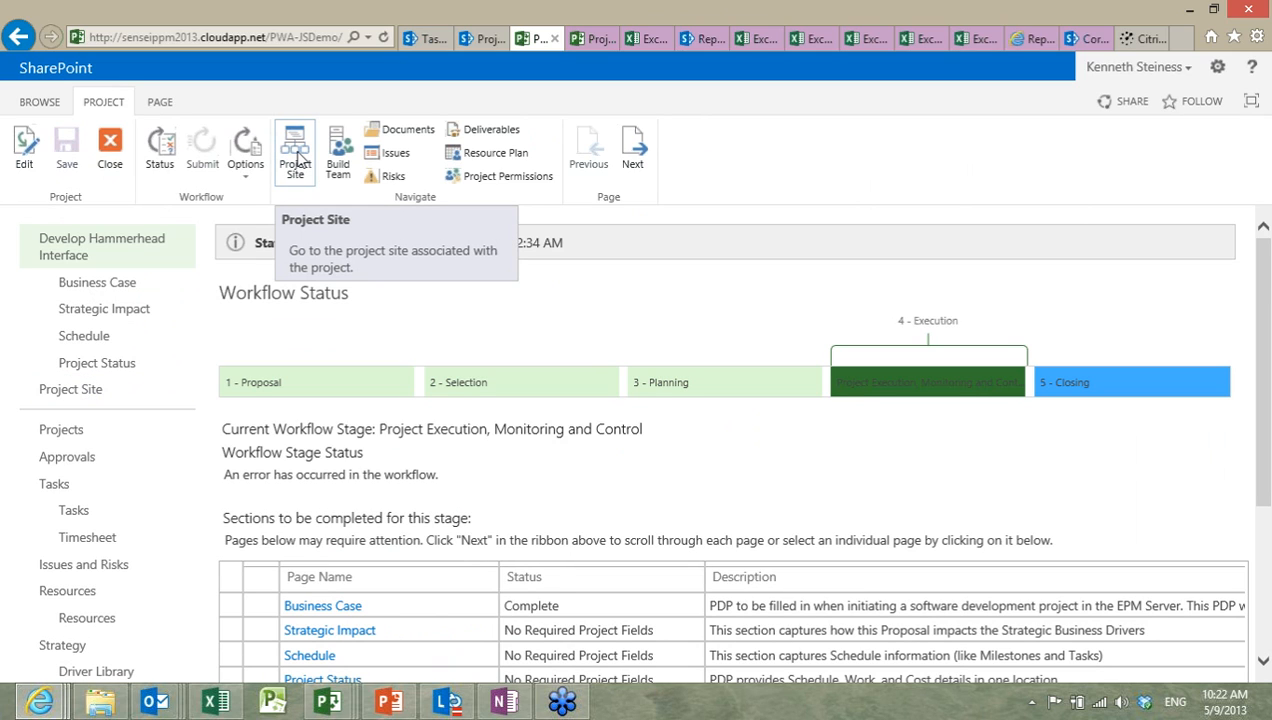
click(86, 396)
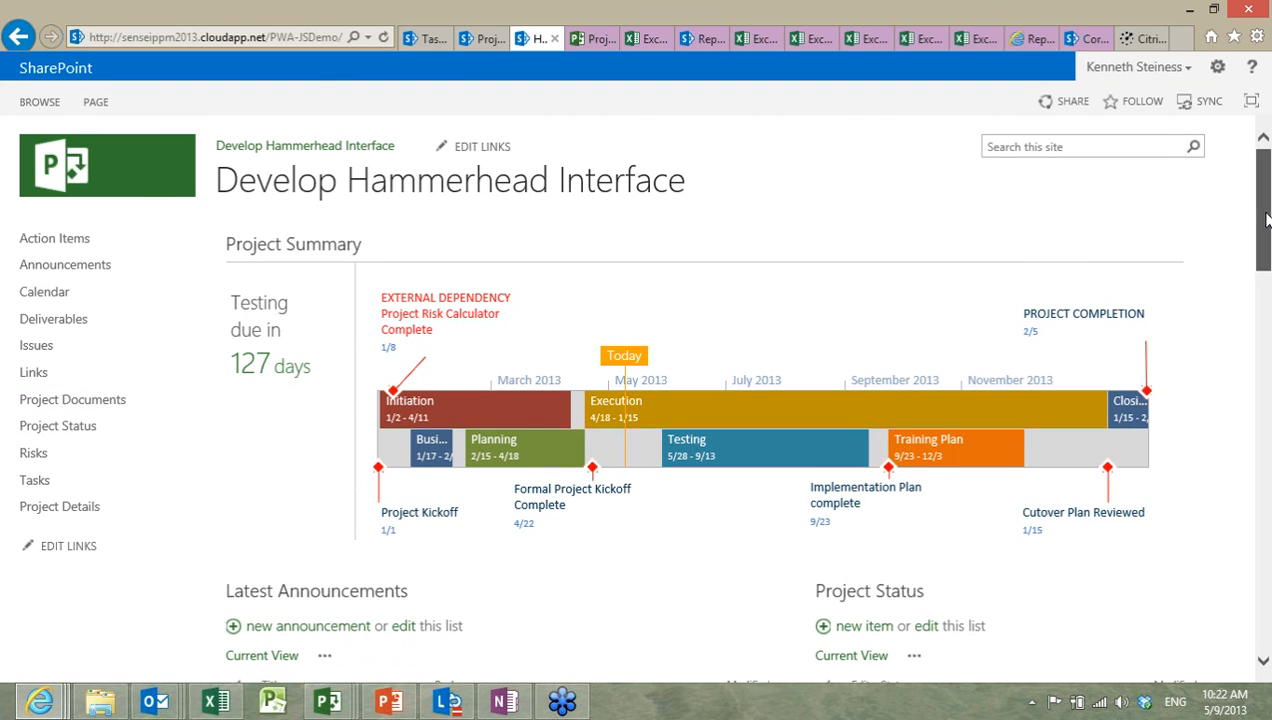
mouse_move(1265, 220)
mouse_down()
mouse_move(1232, 554)
mouse_move(1262, 210)
mouse_up()
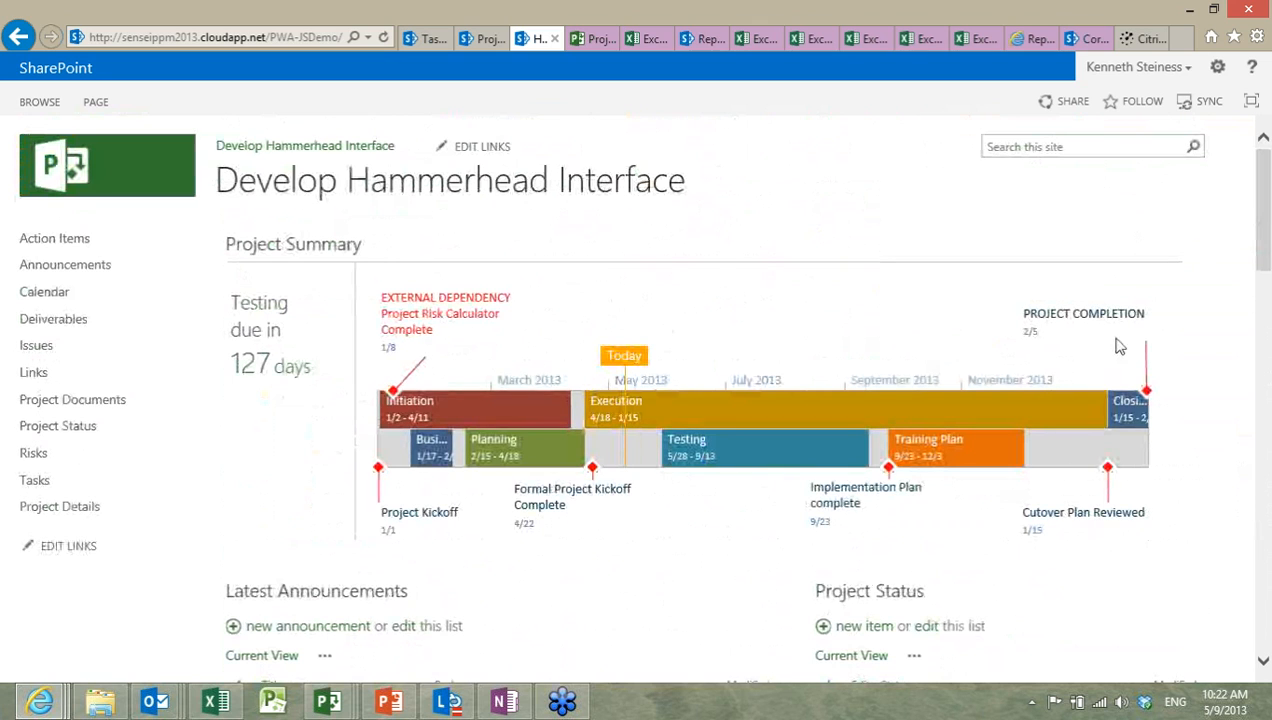
drag(1264, 218, 1264, 233)
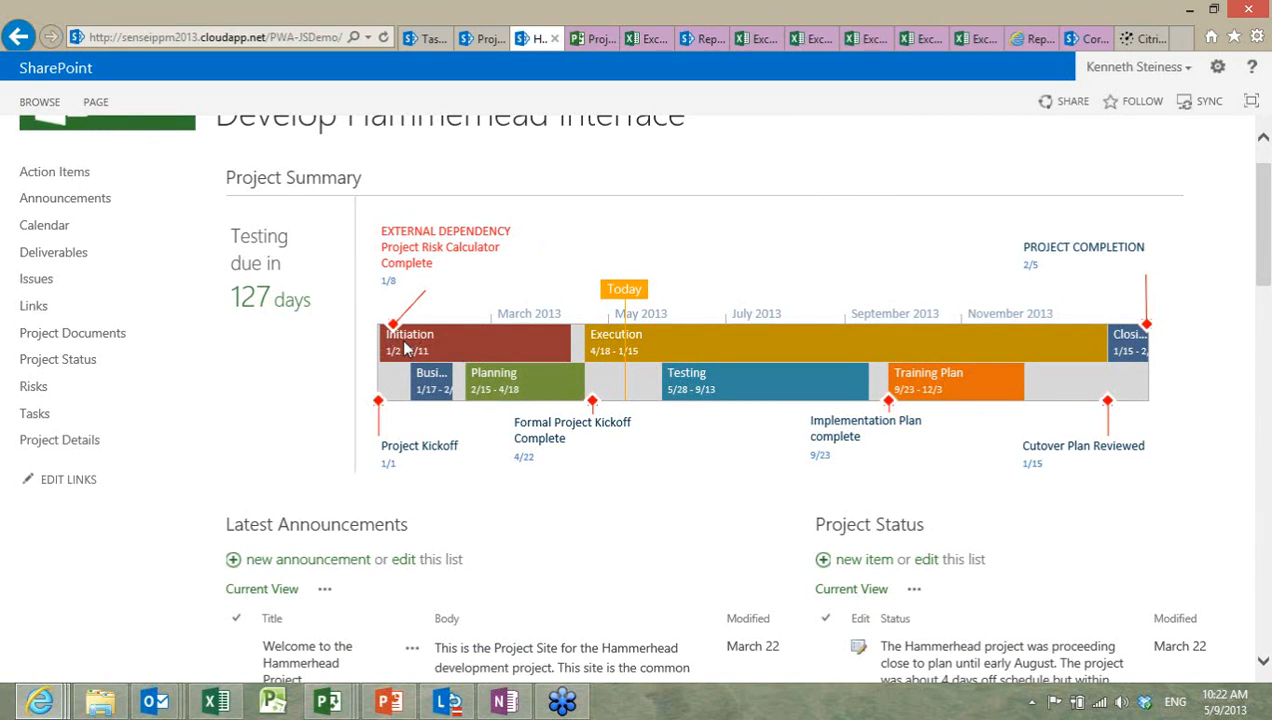
drag(1264, 245, 1262, 316)
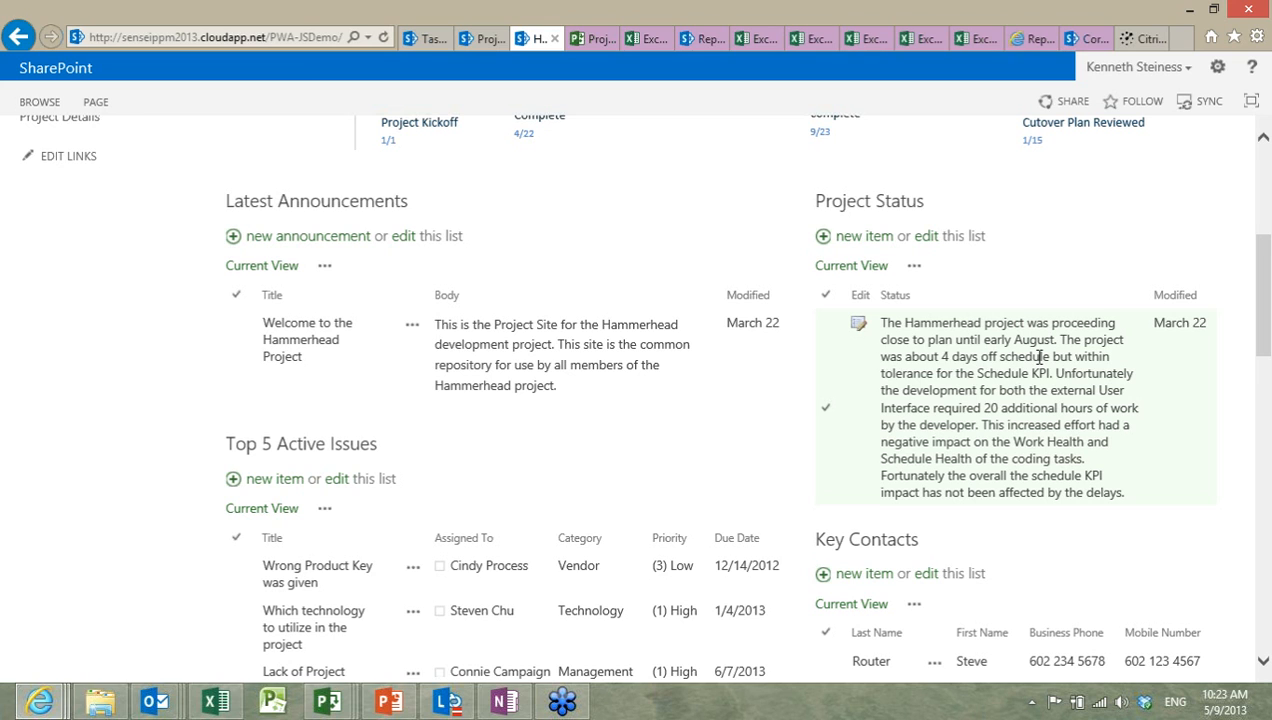
scroll(1040, 357, up, 4)
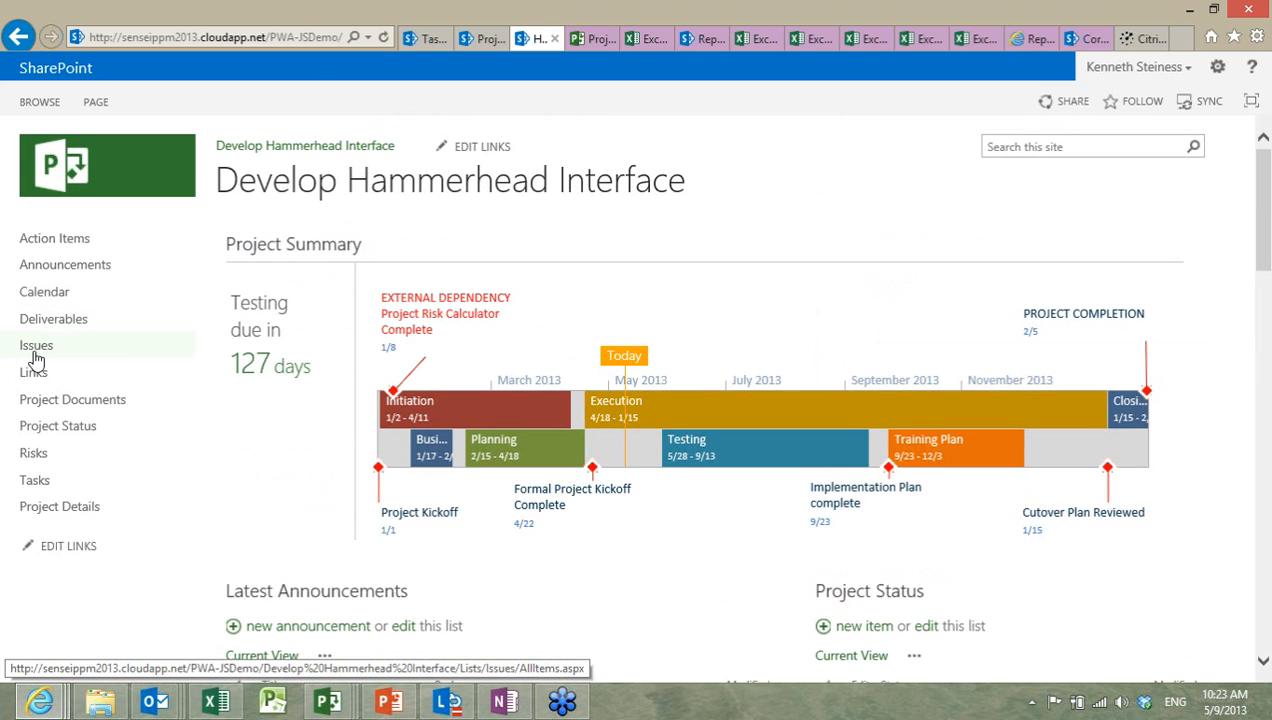
Step: Open the Lack of Project Sponsor issue from the project site's Issues list, review its fields and close it without saving
click(34, 352)
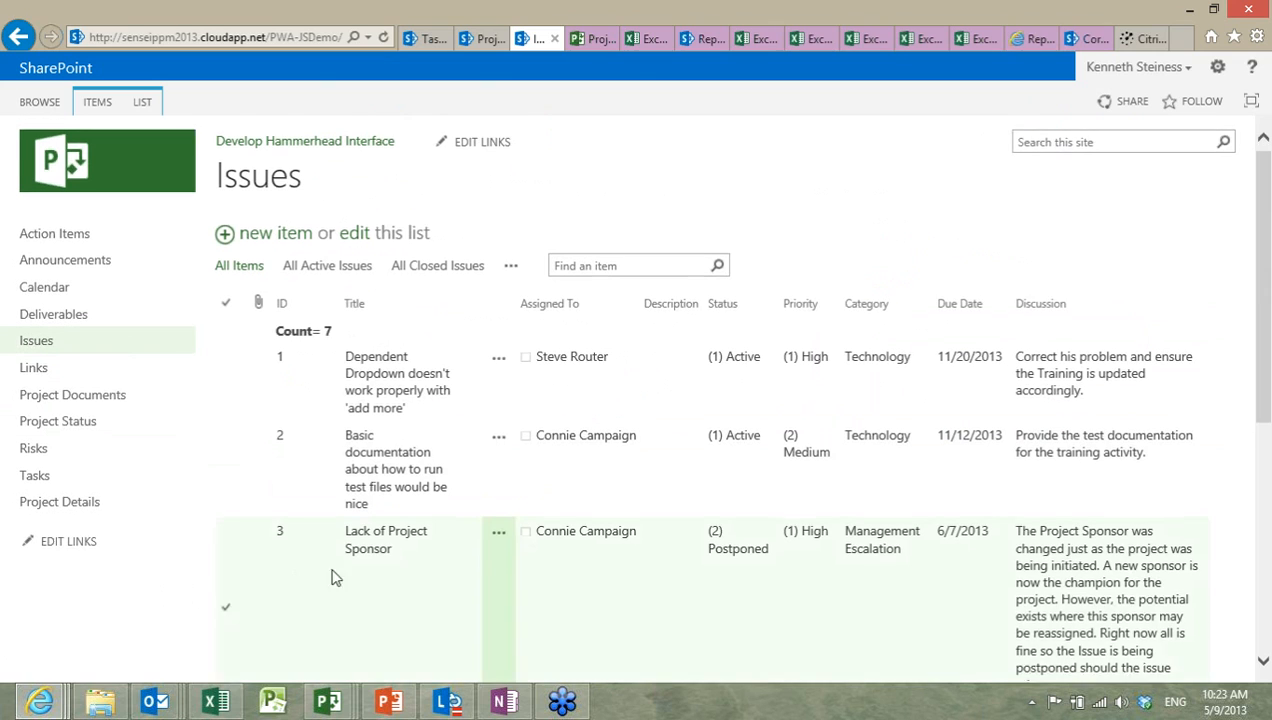
click(499, 522)
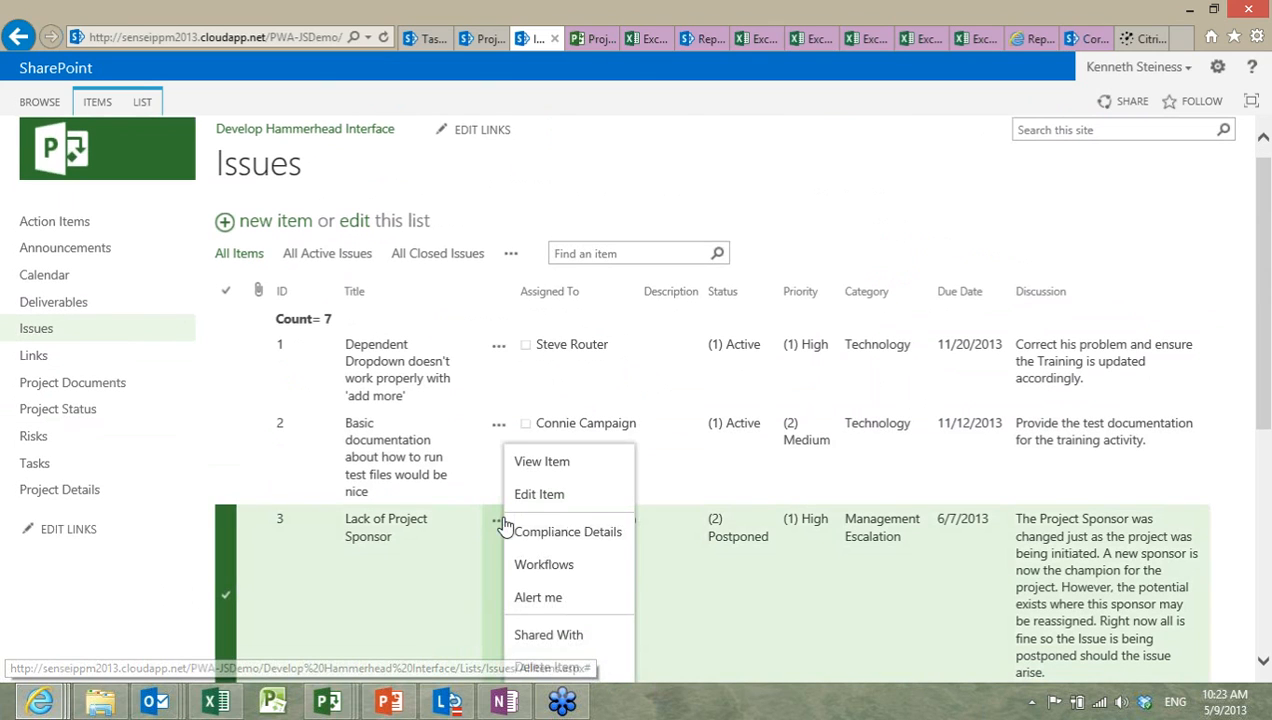
click(546, 500)
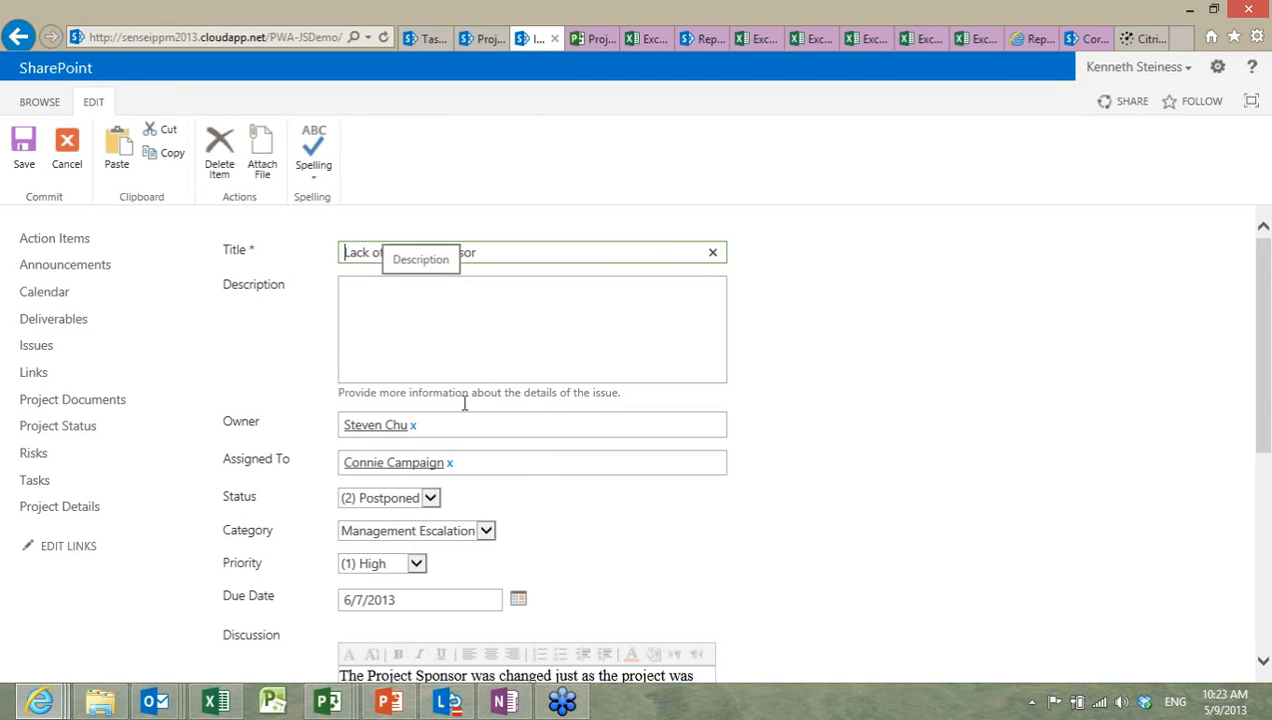
scroll(542, 490, down, 3)
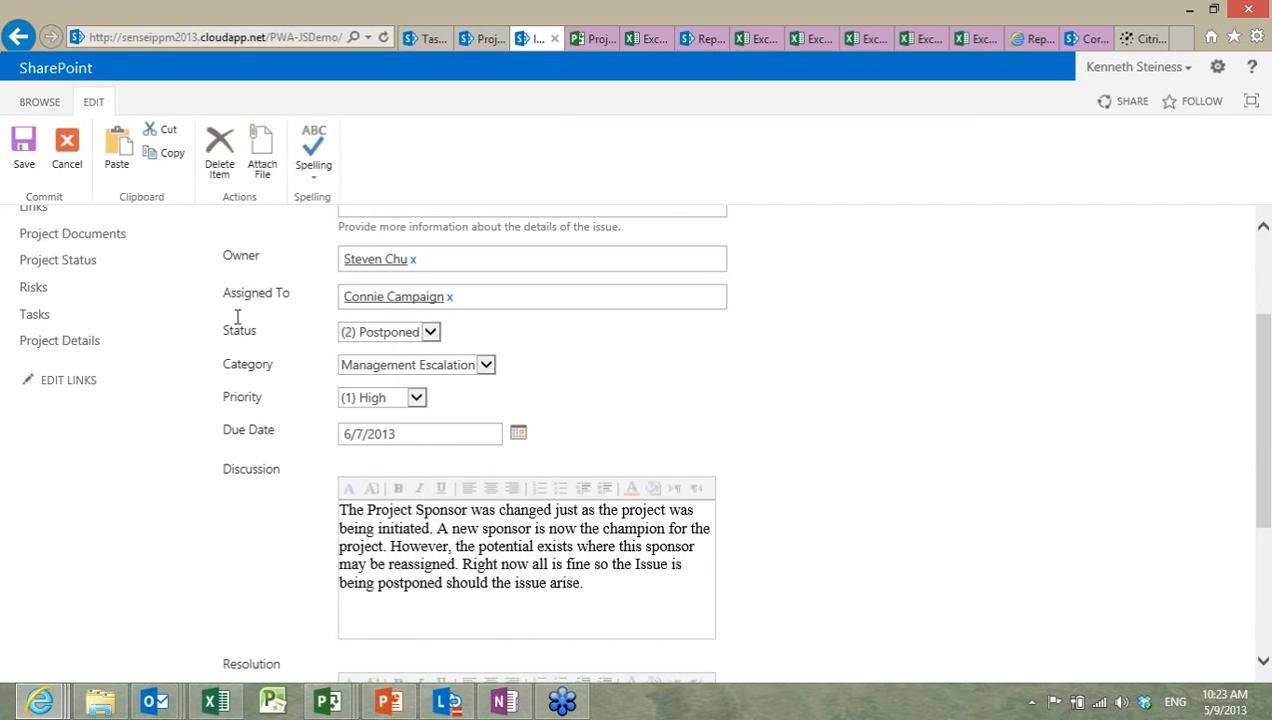
click(67, 167)
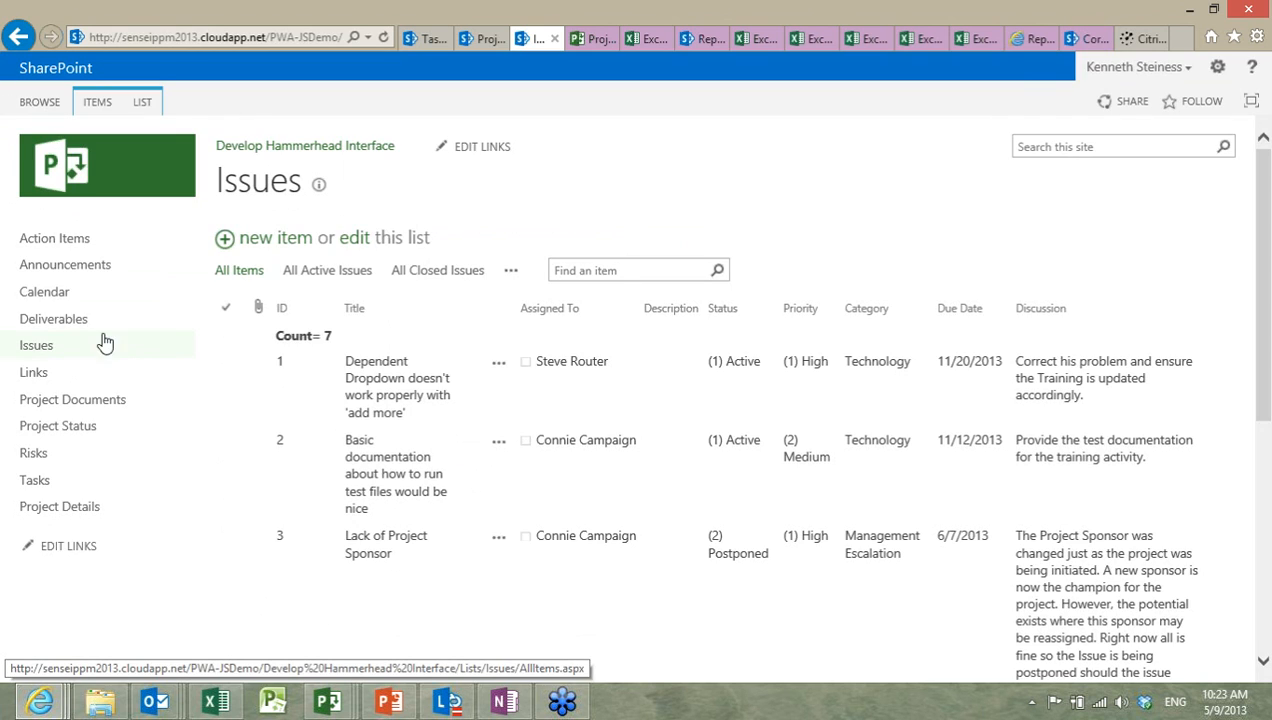
Step: Return to the Develop Hammerhead Interface site's home page and look over its project summary and lists
click(298, 155)
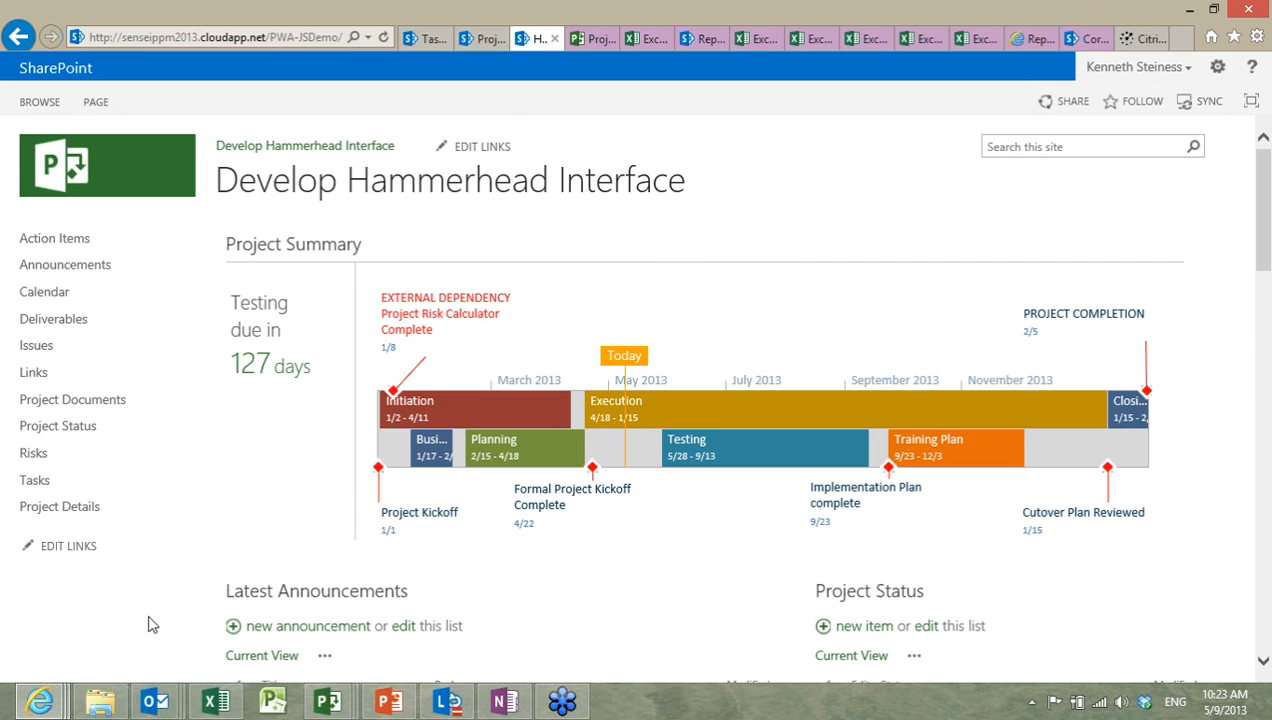
scroll(152, 624, down, 5)
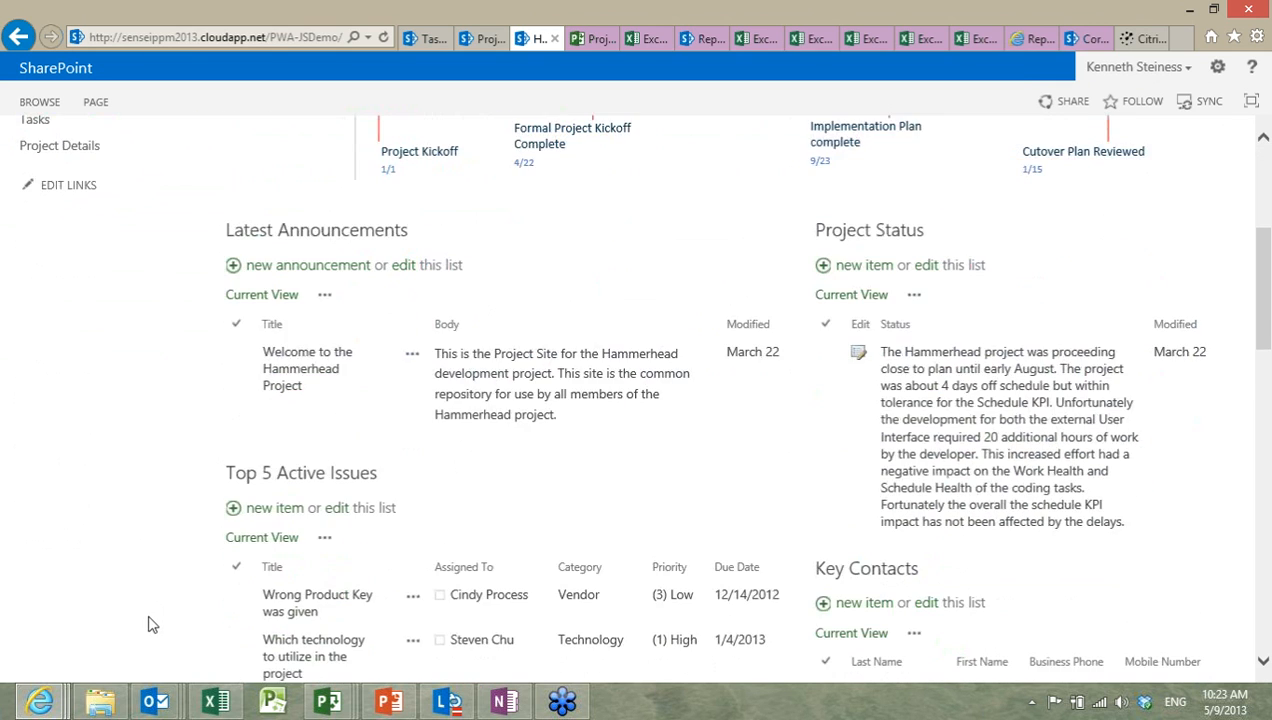
scroll(152, 624, up, 5)
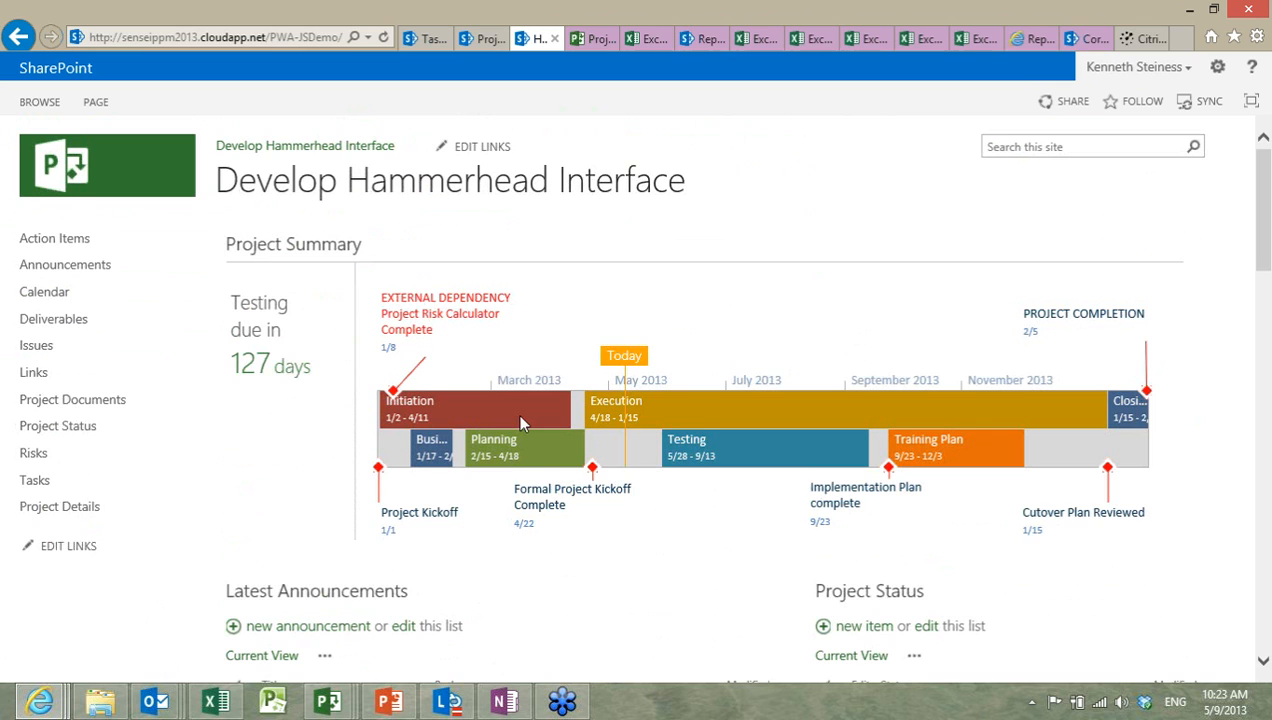
scroll(648, 381, down, 1)
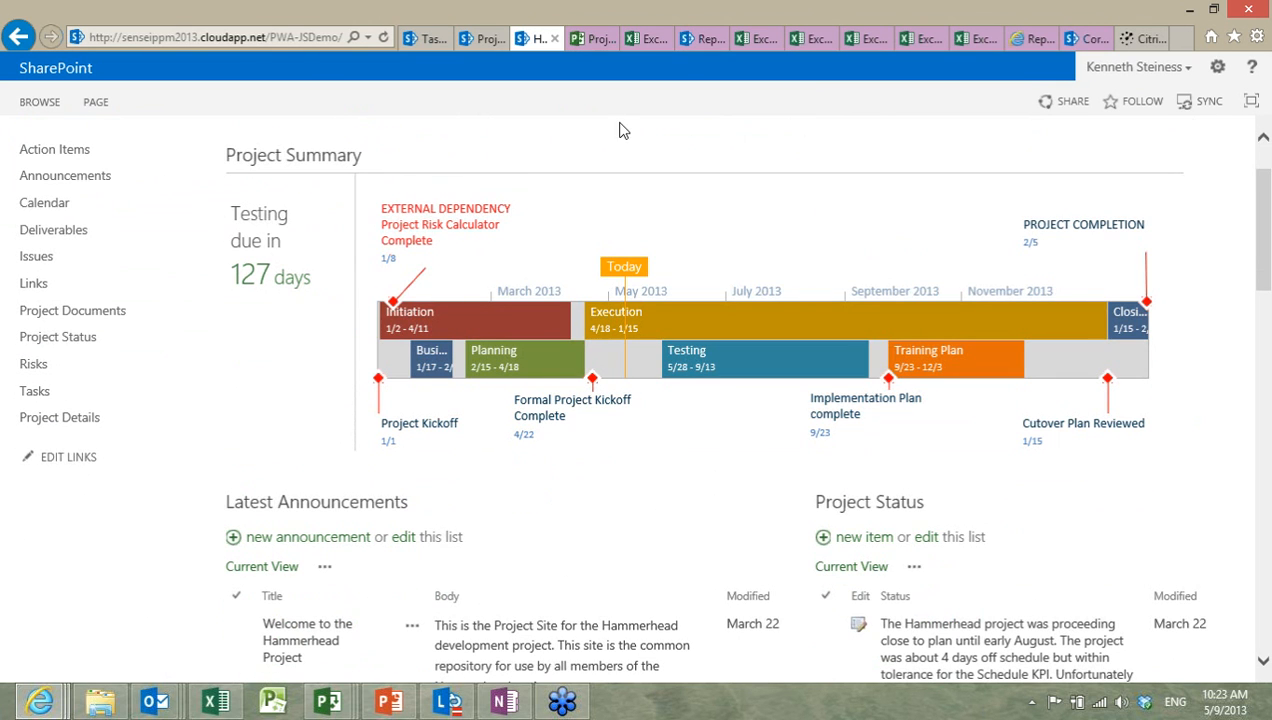
Step: Open the Corporate Dashboard summary from the Project Web App home page and look over its charts
click(592, 38)
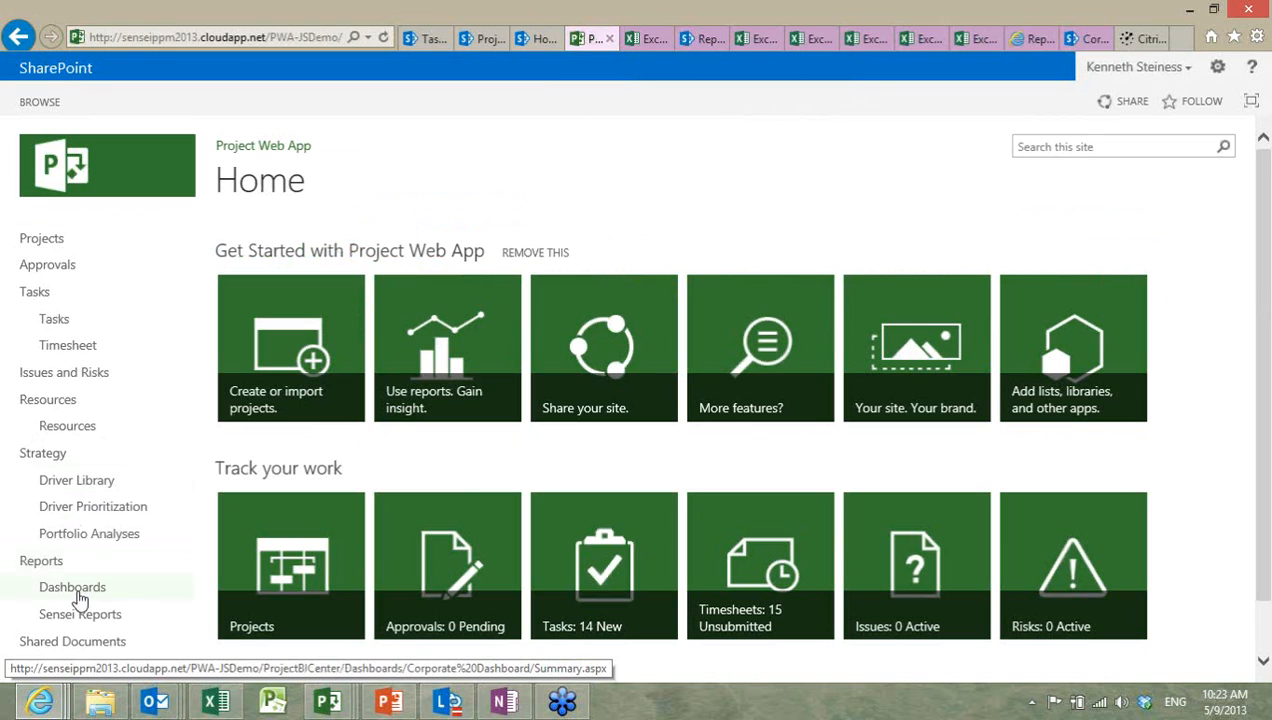
click(81, 597)
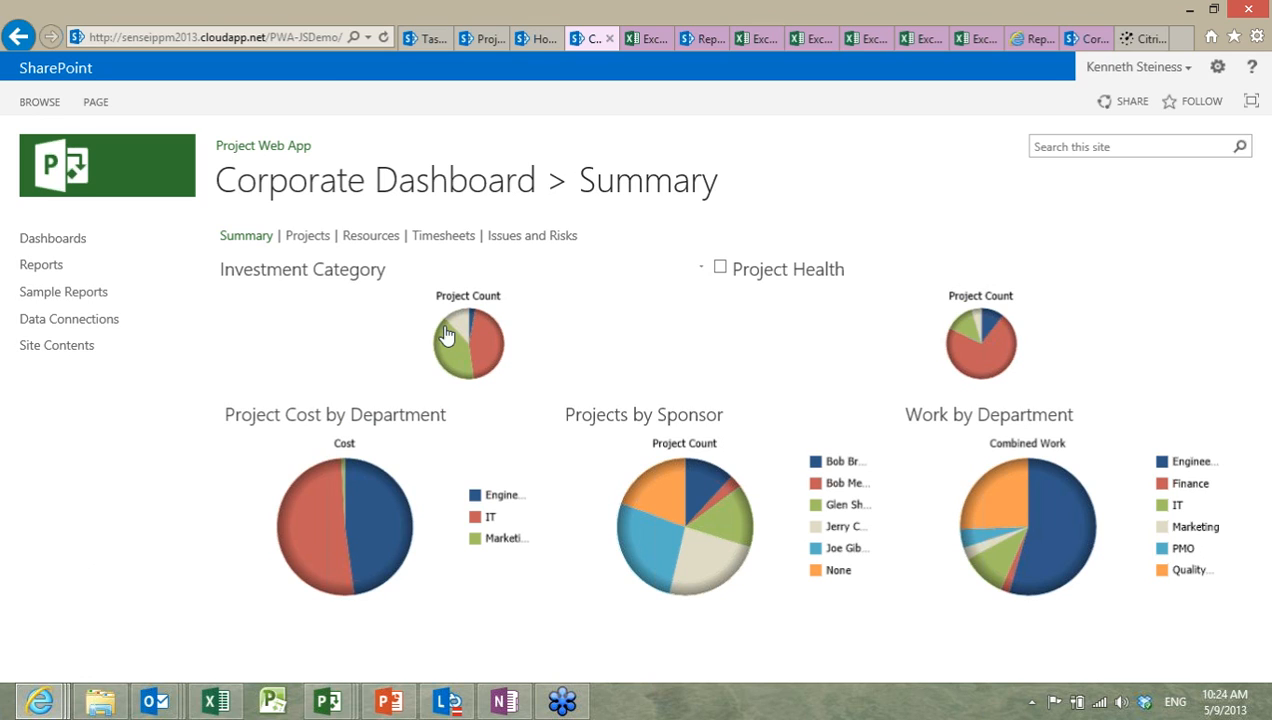
mouse_move(457, 337)
mouse_move(369, 528)
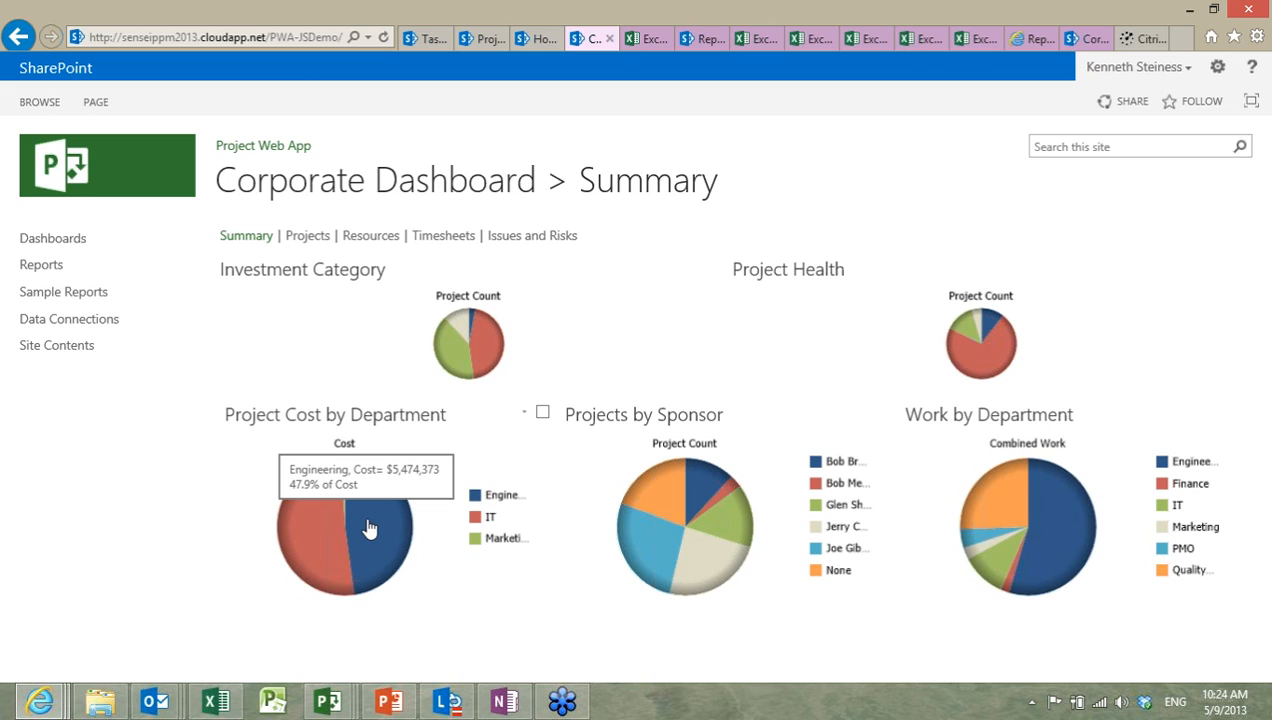
right_click(369, 528)
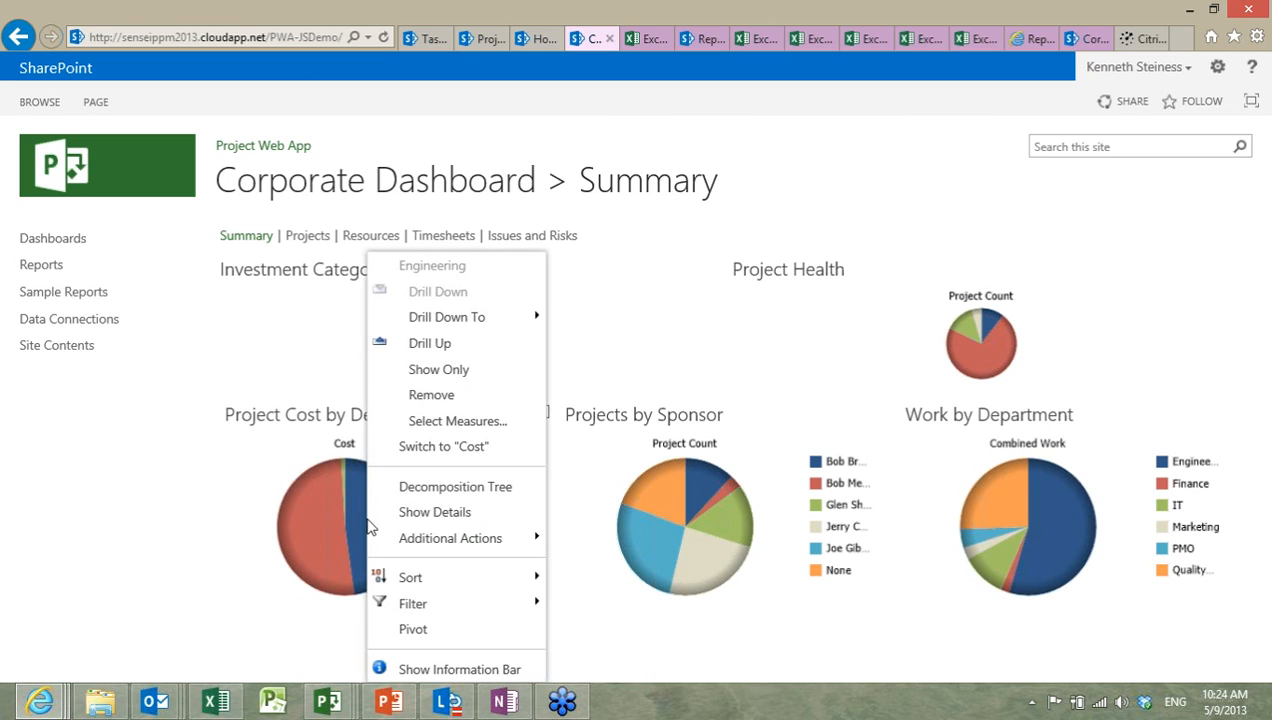
click(487, 329)
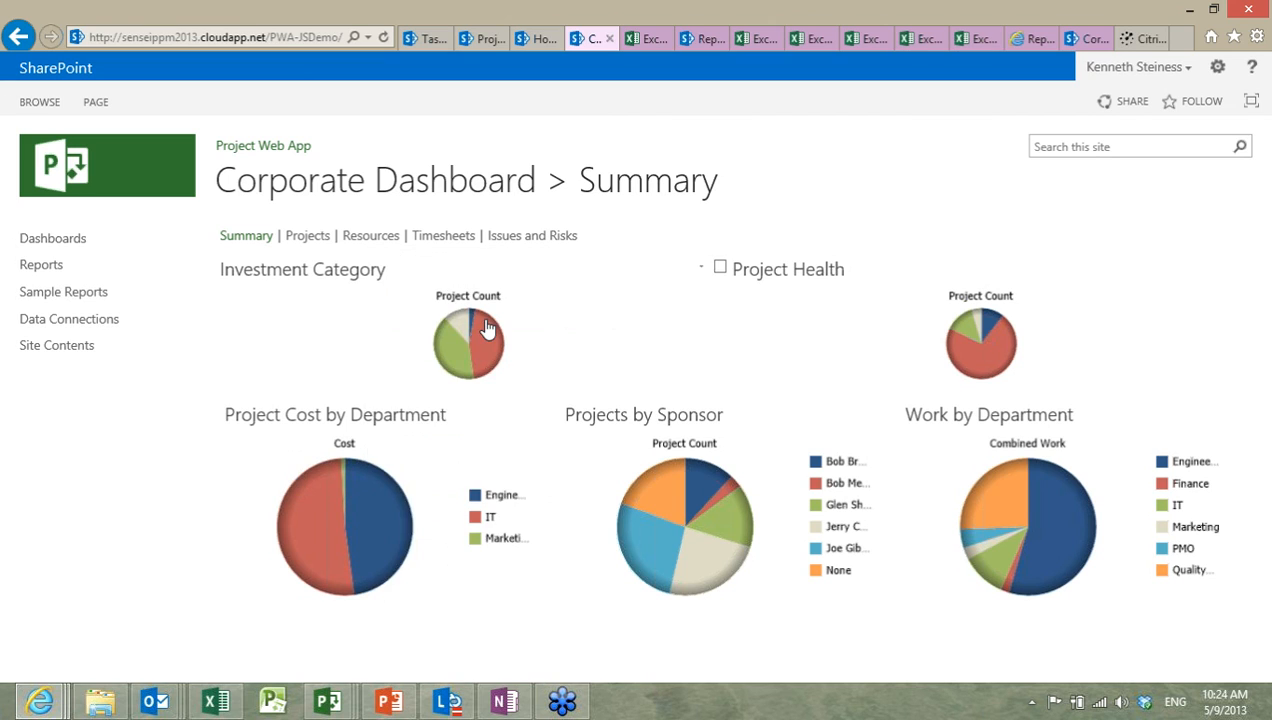
right_click(372, 497)
mouse_move(482, 326)
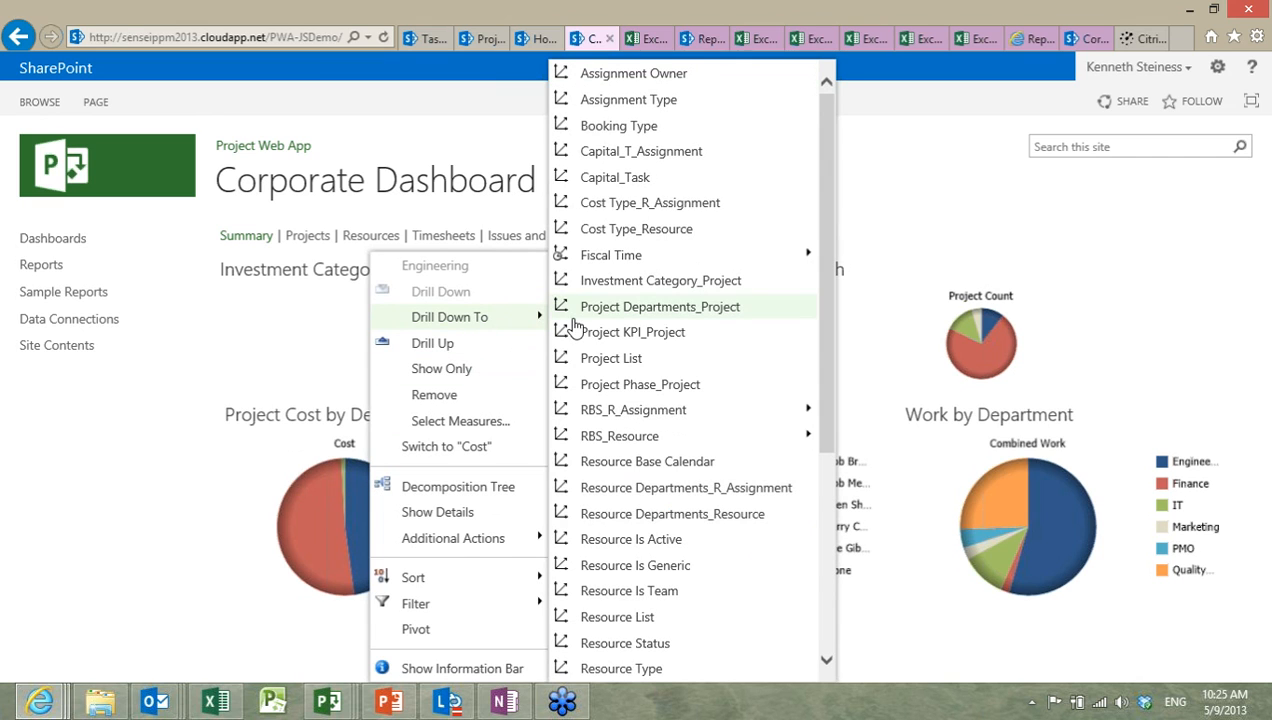
click(641, 566)
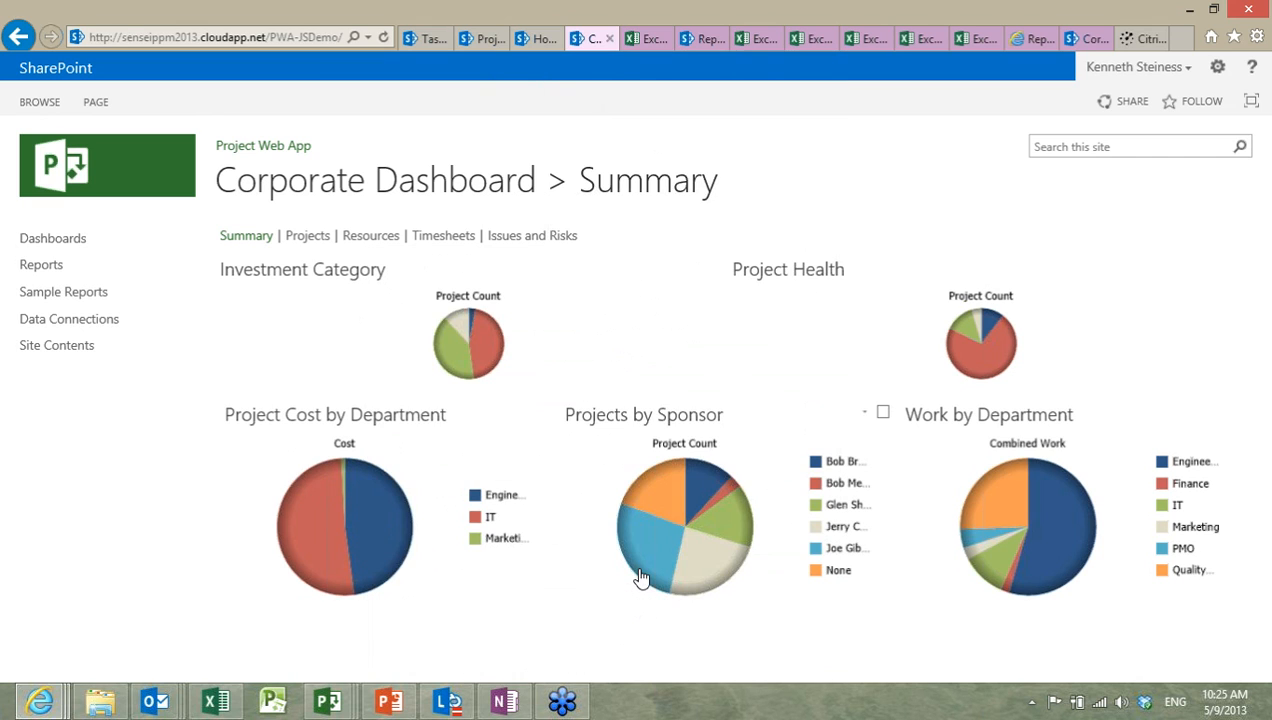
Step: Drill the Engineering slice of the Project Cost by Department chart down to Project List
right_click(358, 519)
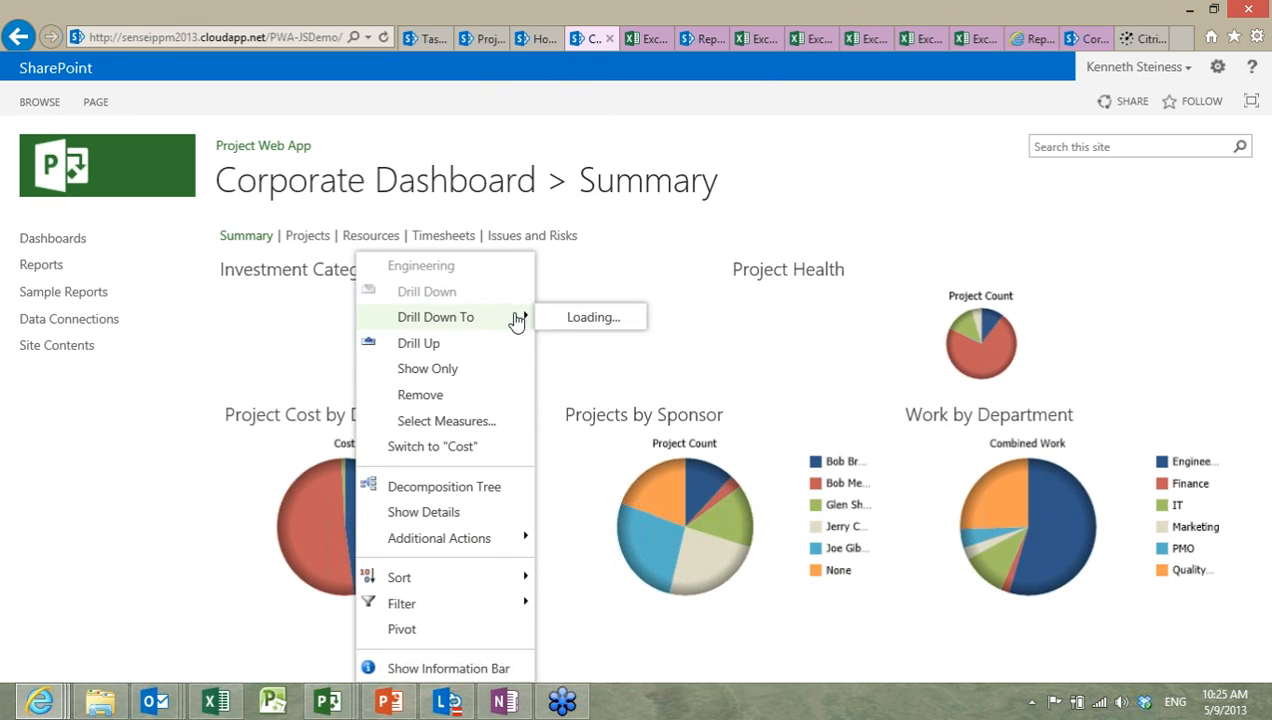
mouse_move(516, 319)
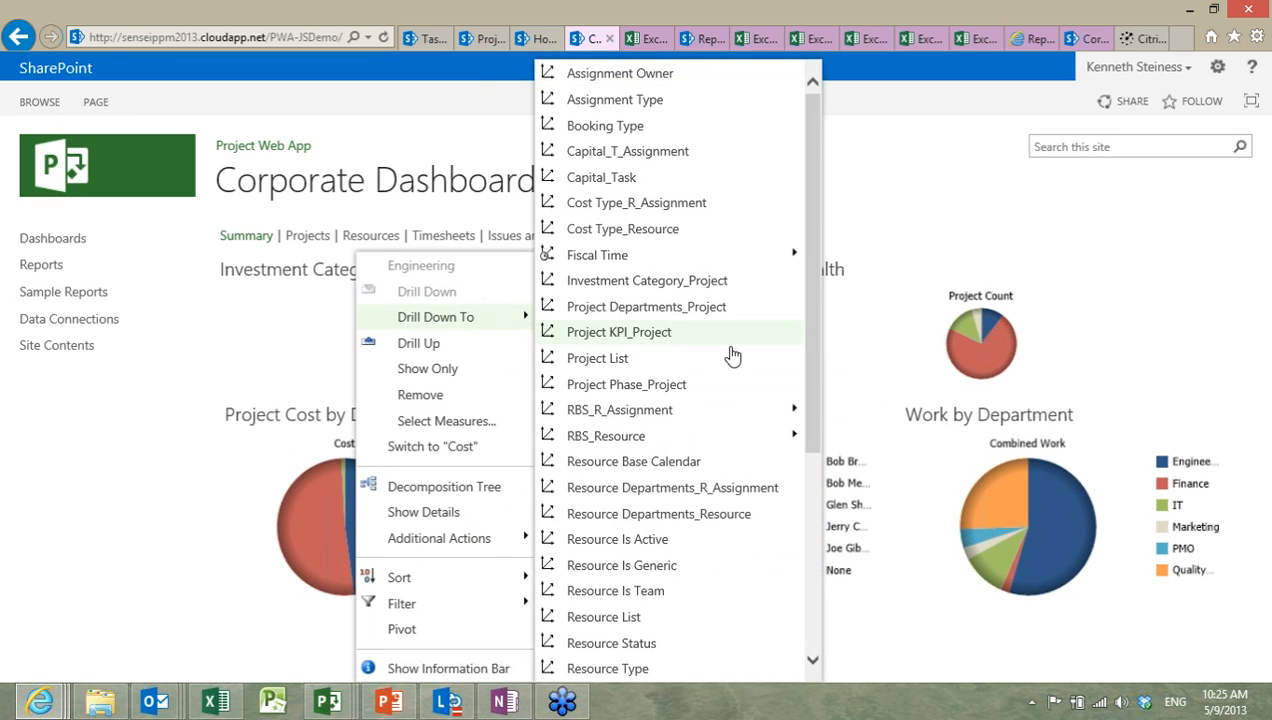
click(600, 360)
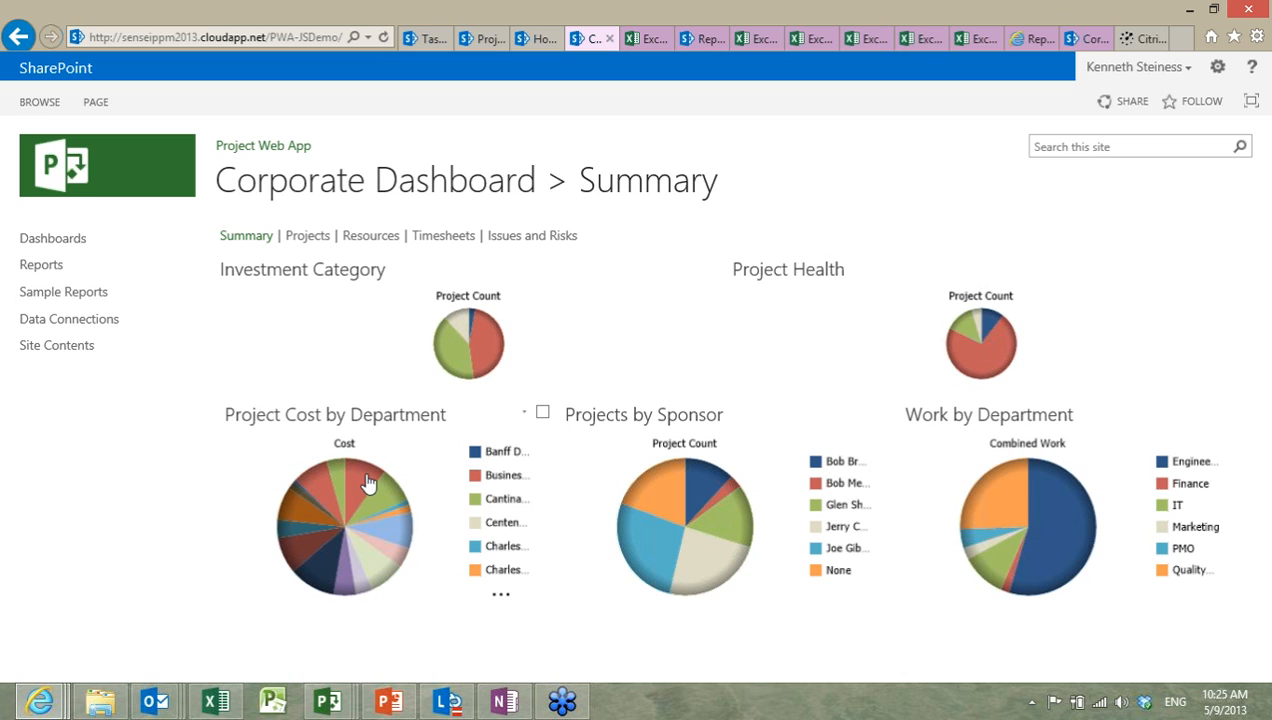
Step: Break down the Business Import-Export Tracking System cost slice by Resource List in a Decomposition Tree, review it and close it
mouse_move(368, 483)
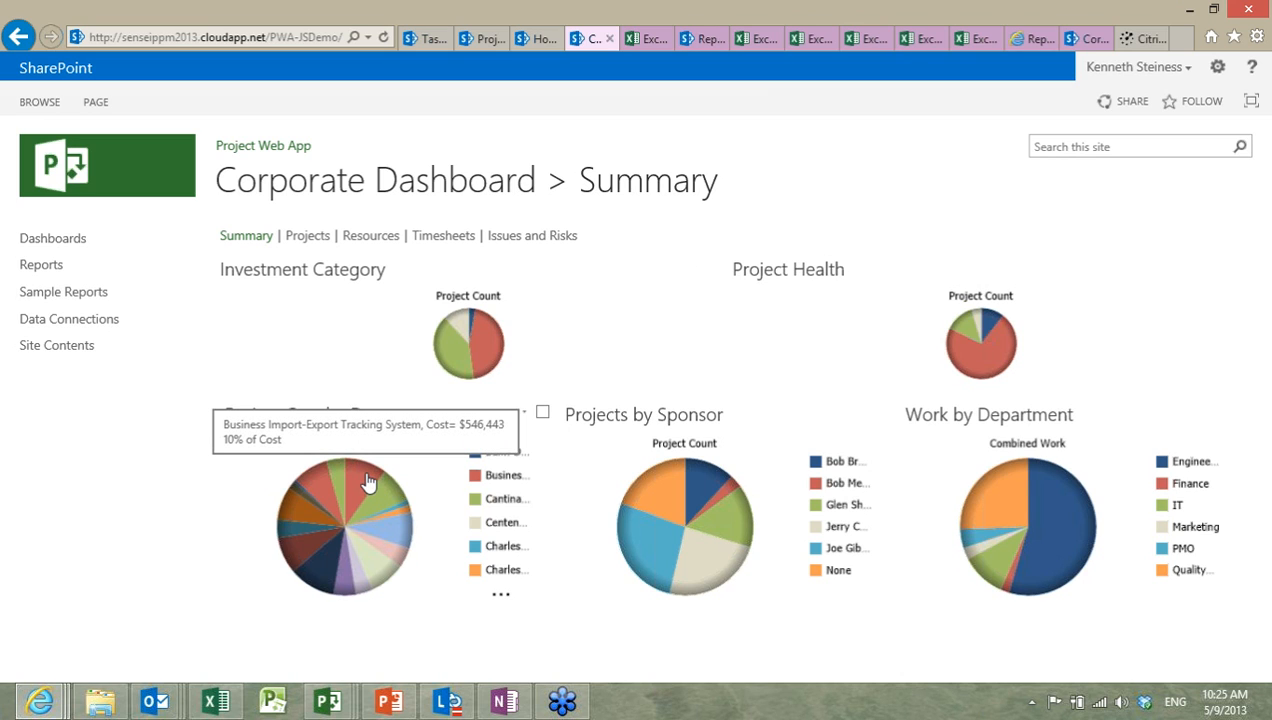
right_click(368, 483)
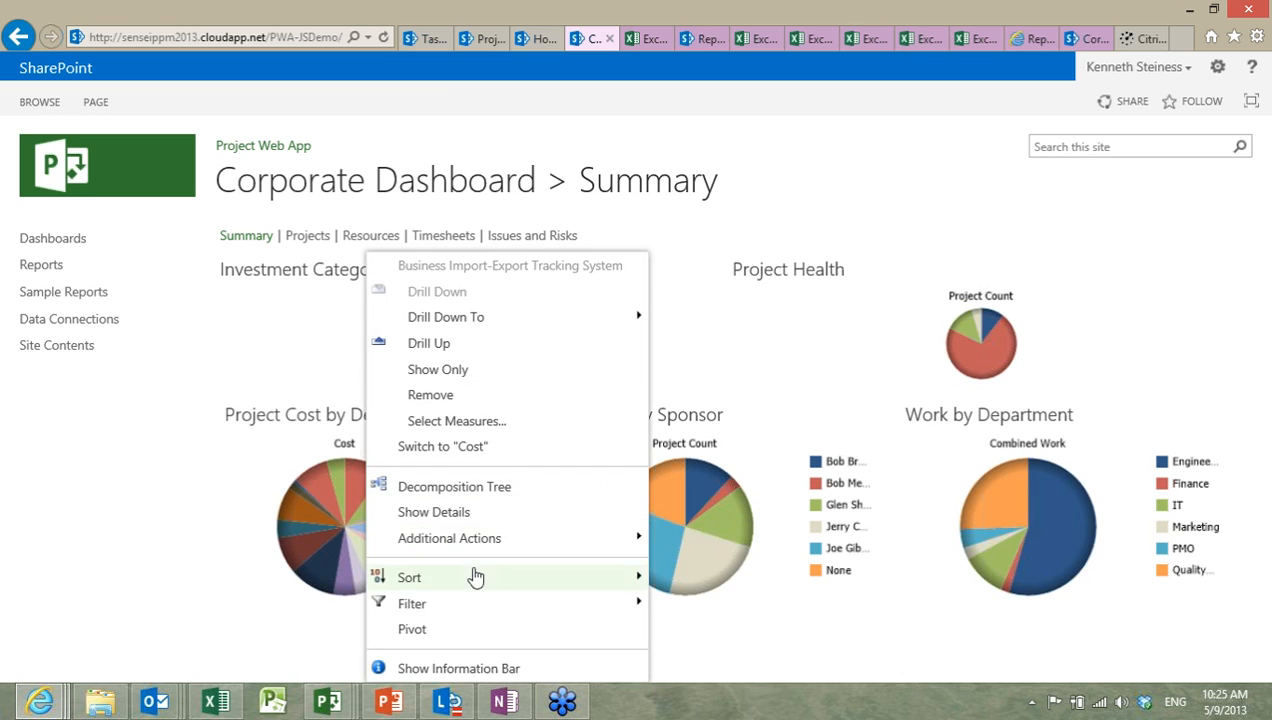
click(610, 495)
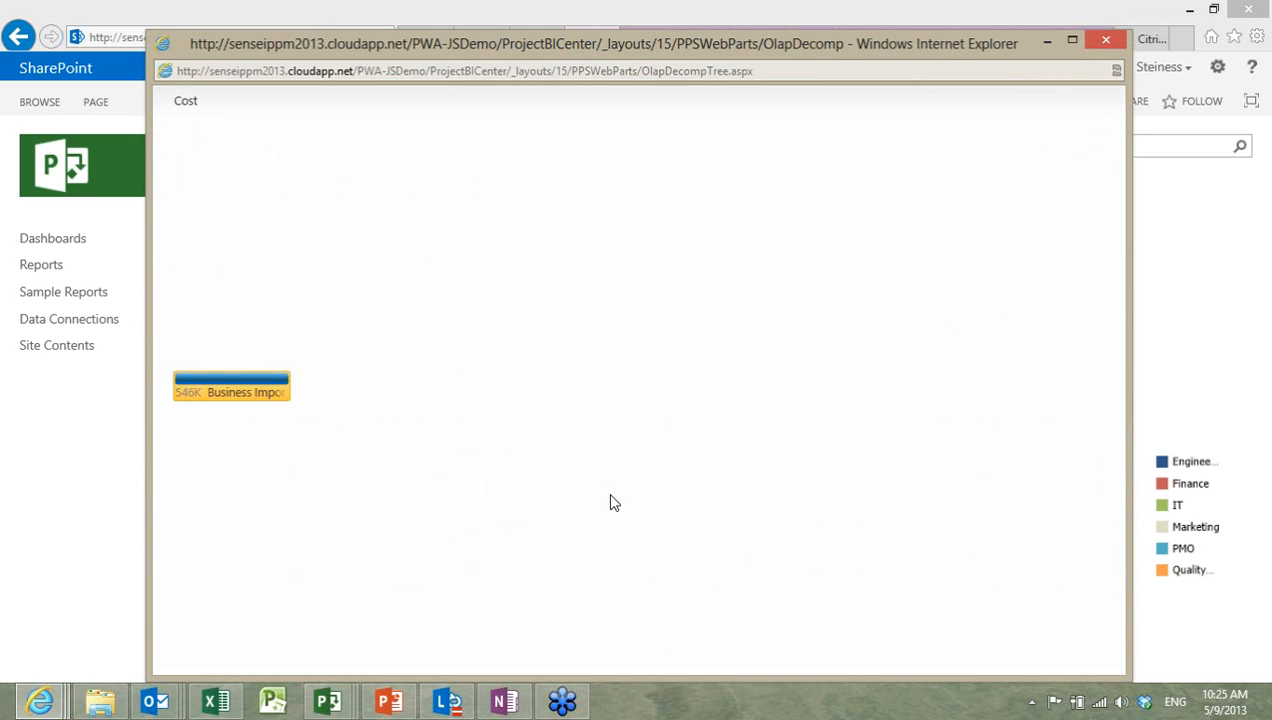
click(258, 383)
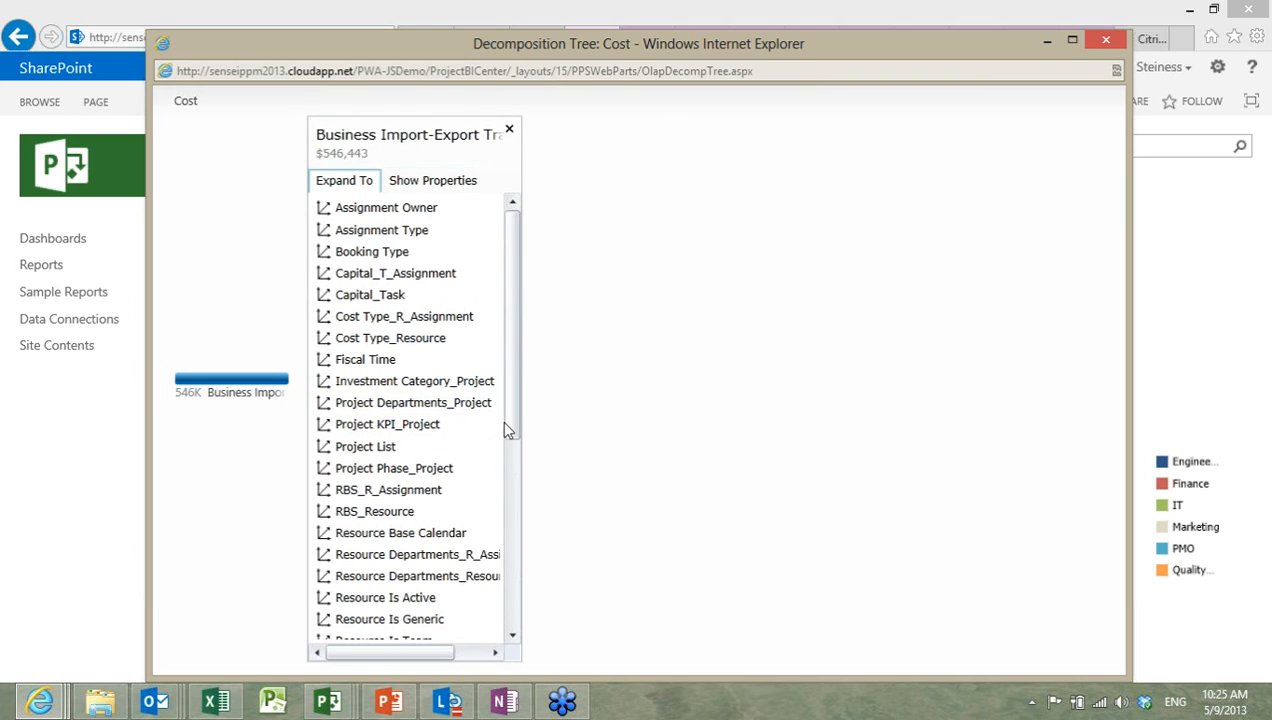
drag(510, 430, 517, 552)
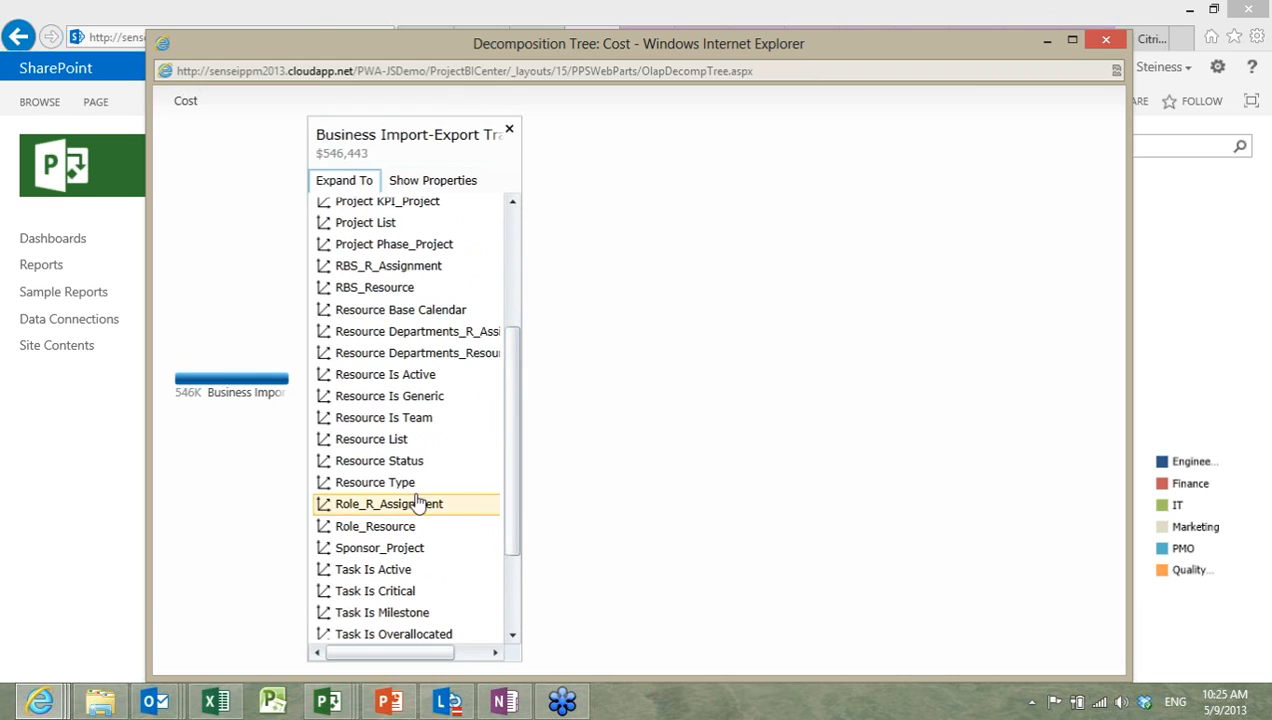
click(370, 442)
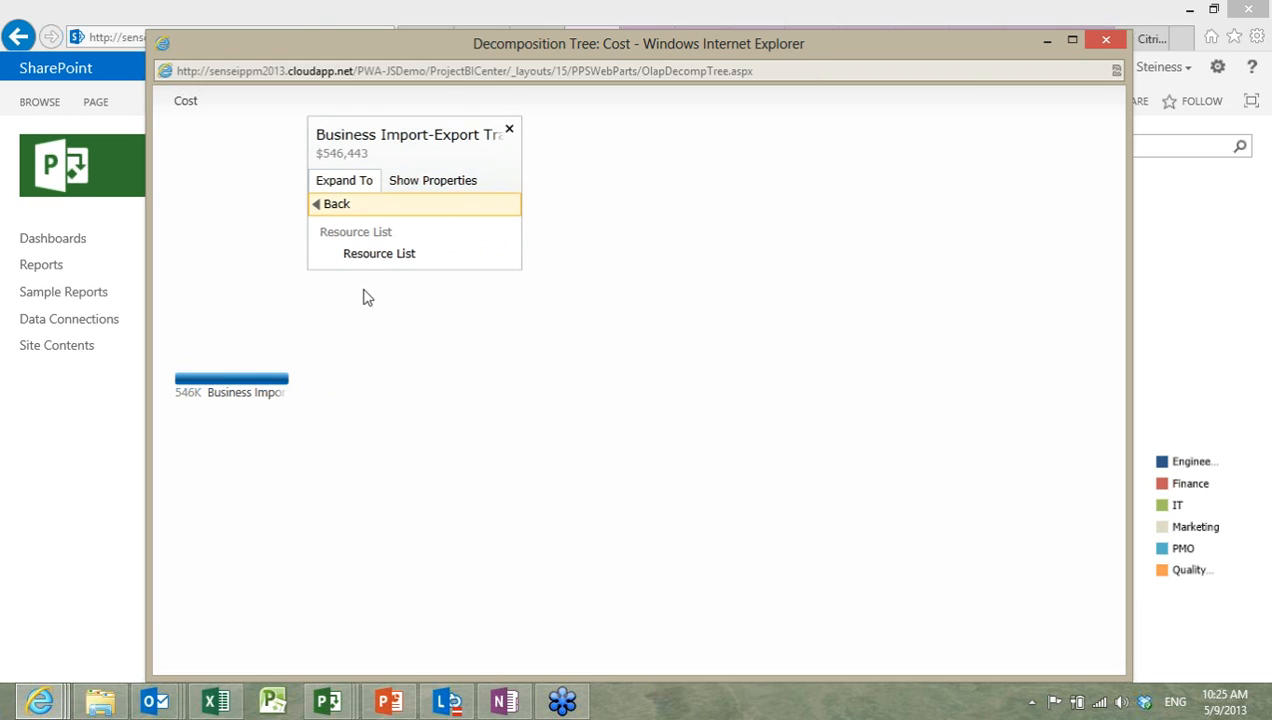
click(378, 256)
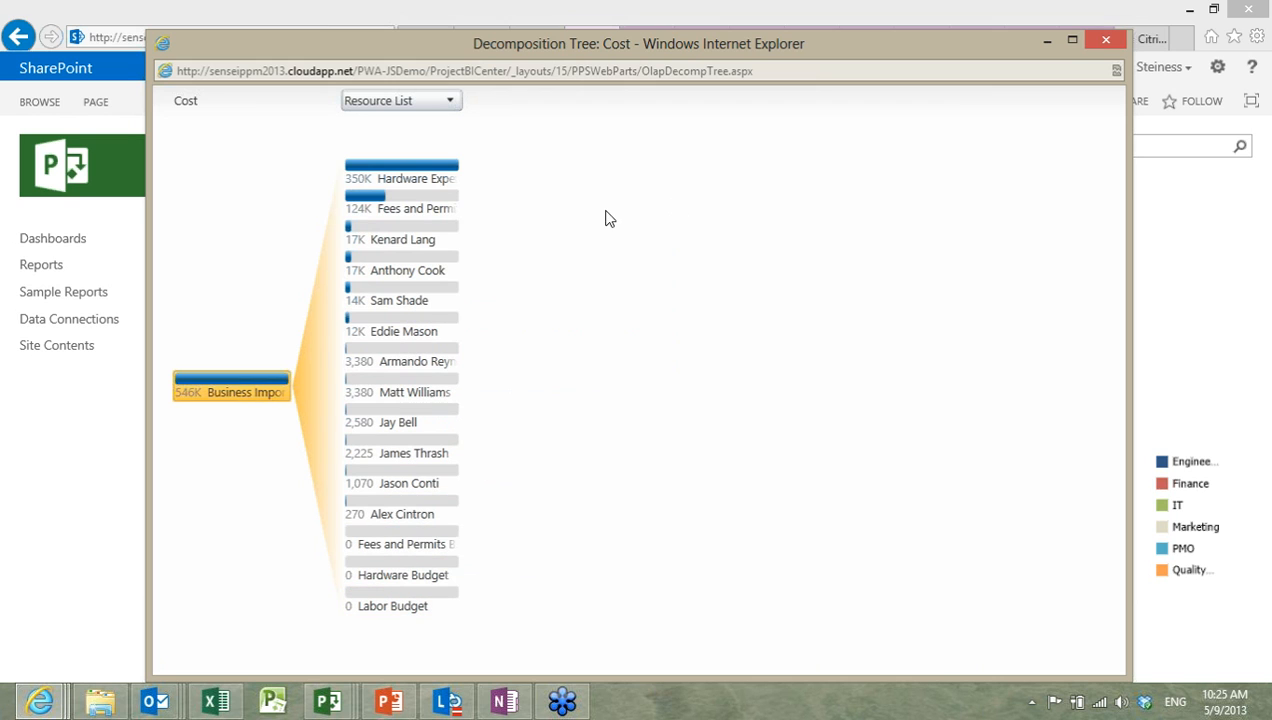
click(1107, 40)
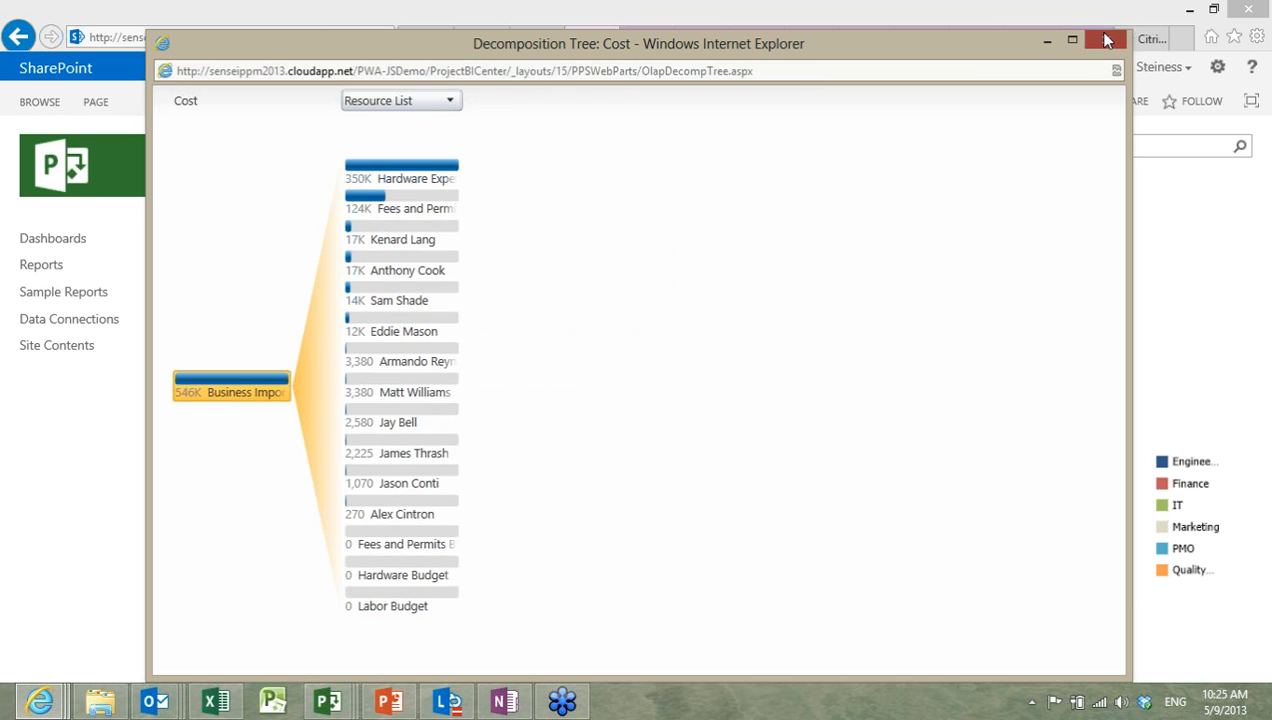
Step: Open the Corporate Dashboard's Timesheets page and examine the Standard, Support and Administrative slices of the Time Allocation chart
click(433, 240)
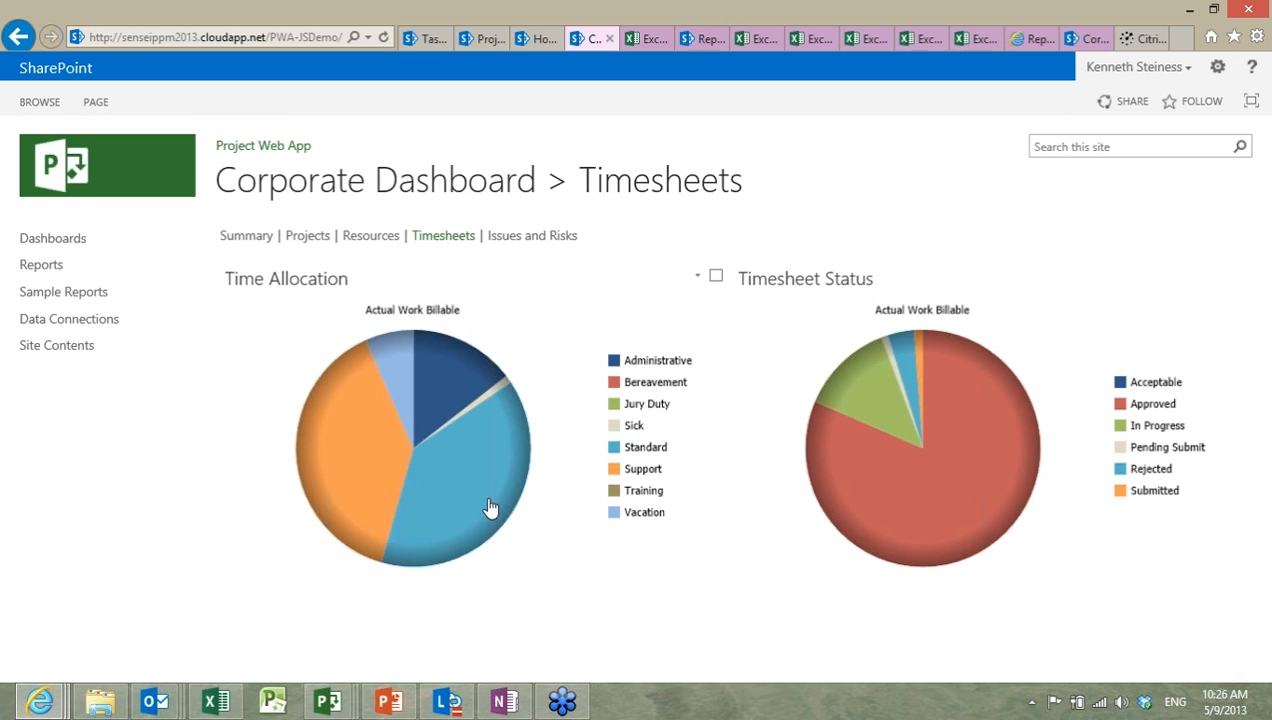
mouse_move(468, 505)
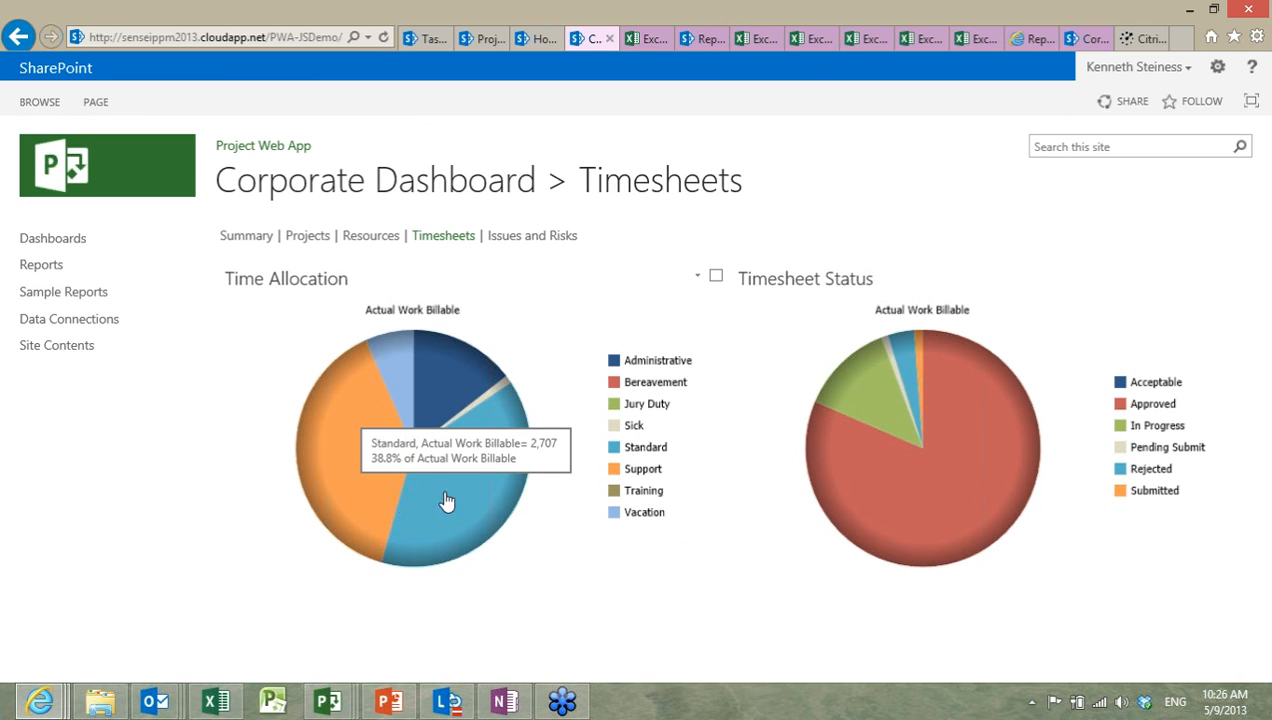
mouse_move(335, 483)
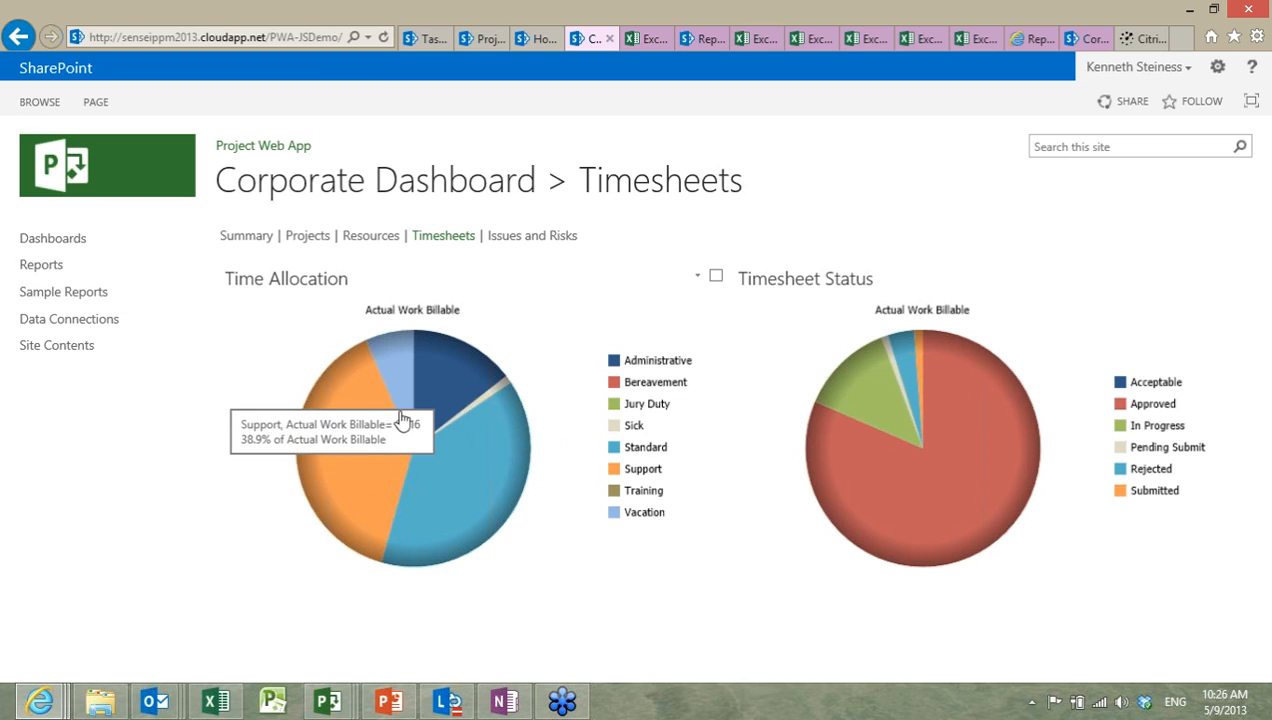
mouse_move(466, 371)
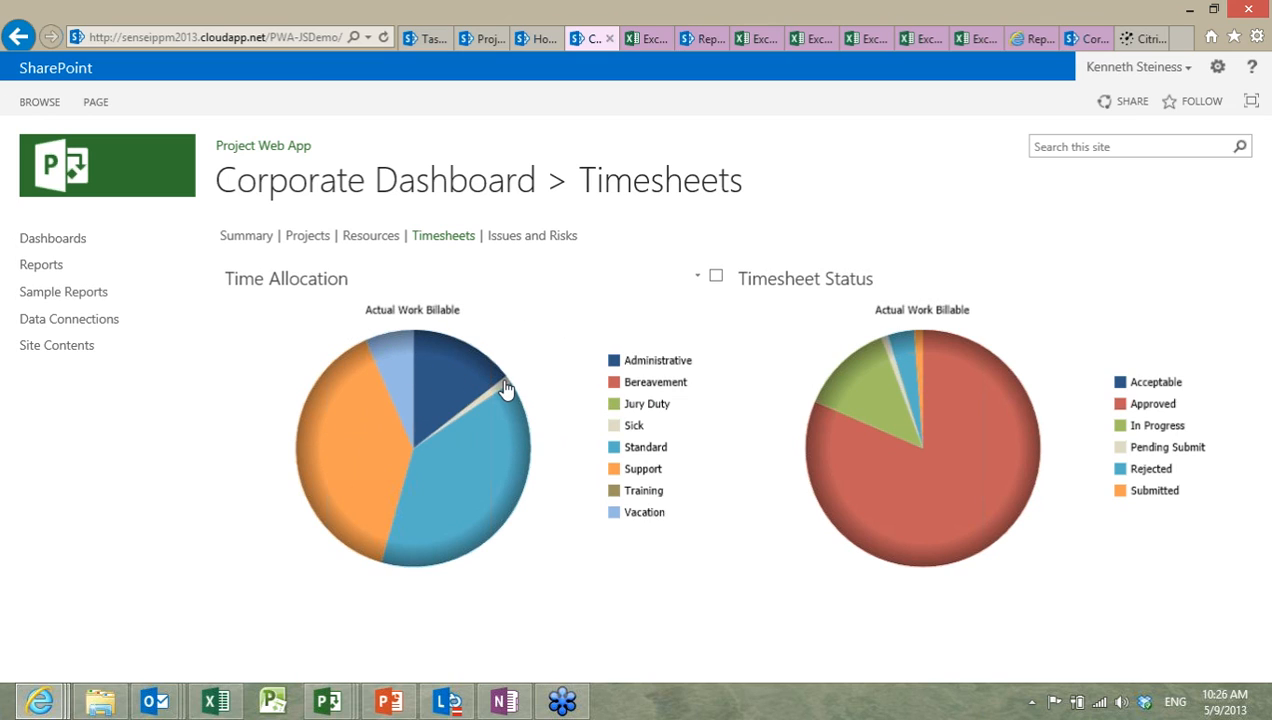
Step: View the Corporate Dashboard's Projects page and its Issues and Risks page
click(307, 240)
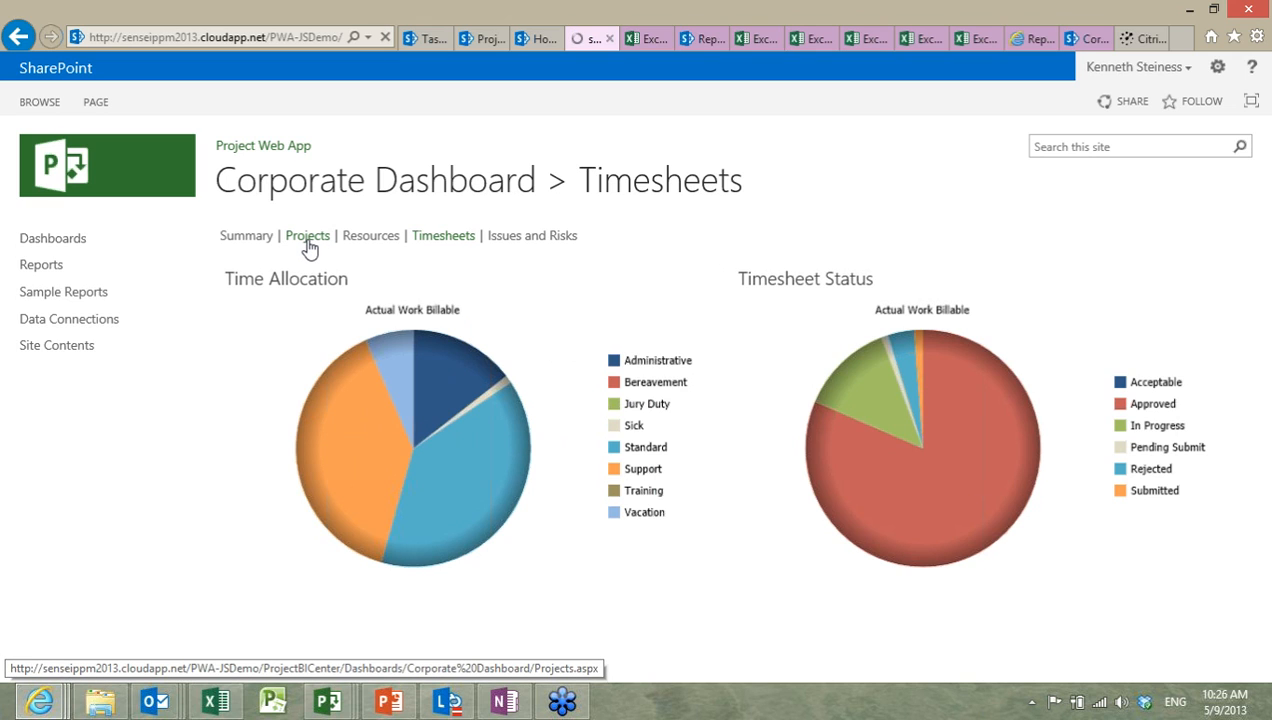
click(519, 246)
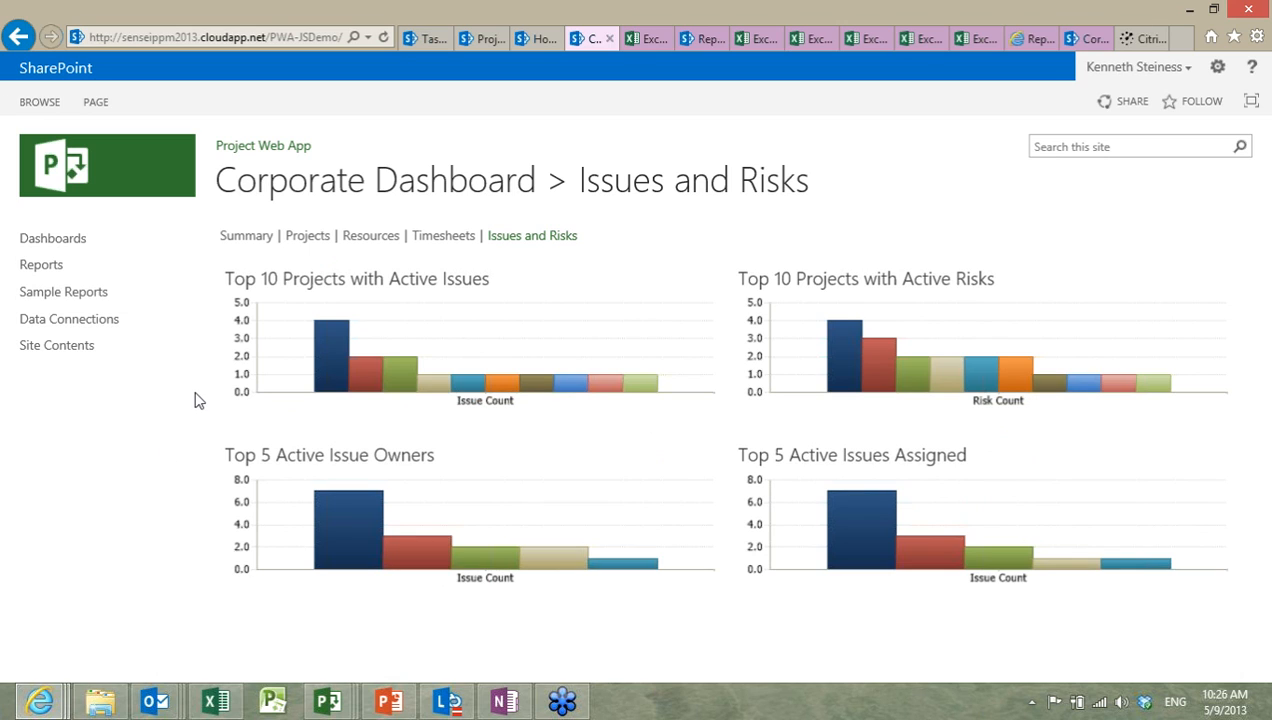
Step: Browse the Reports library down to the planning and status report areas and bring up the already open Active Project Issues report
click(52, 270)
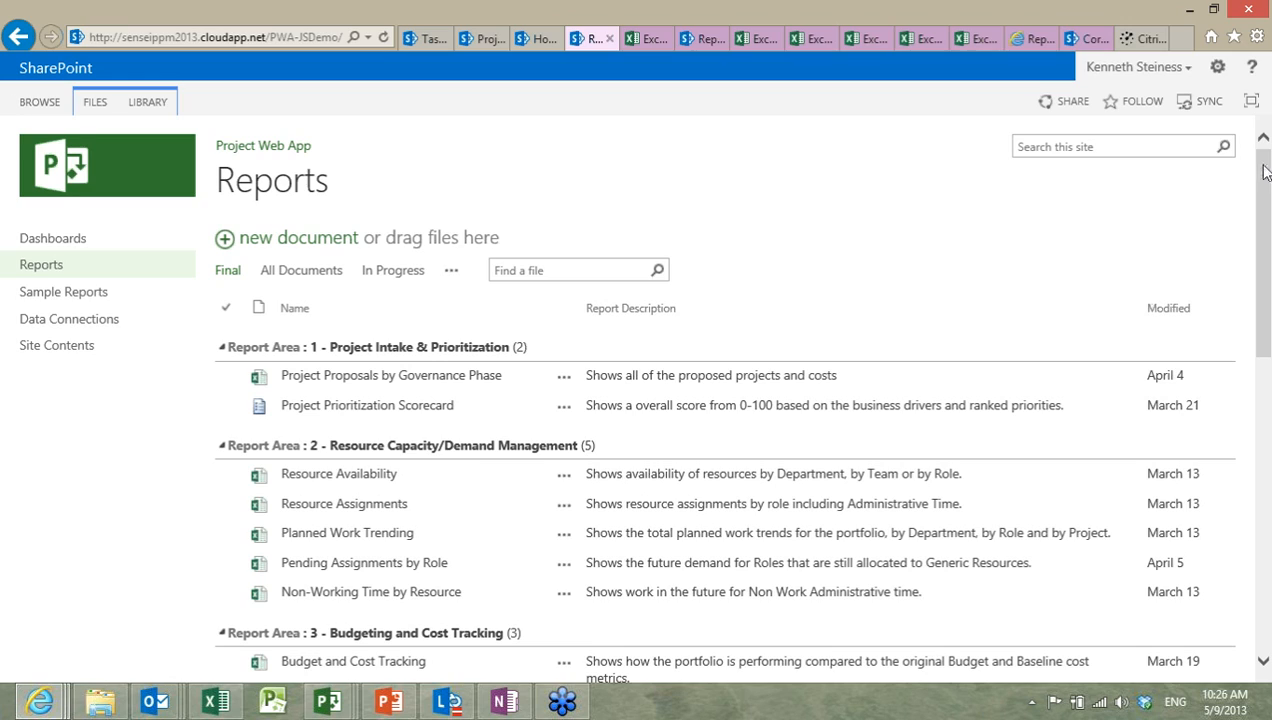
drag(1259, 172, 1222, 405)
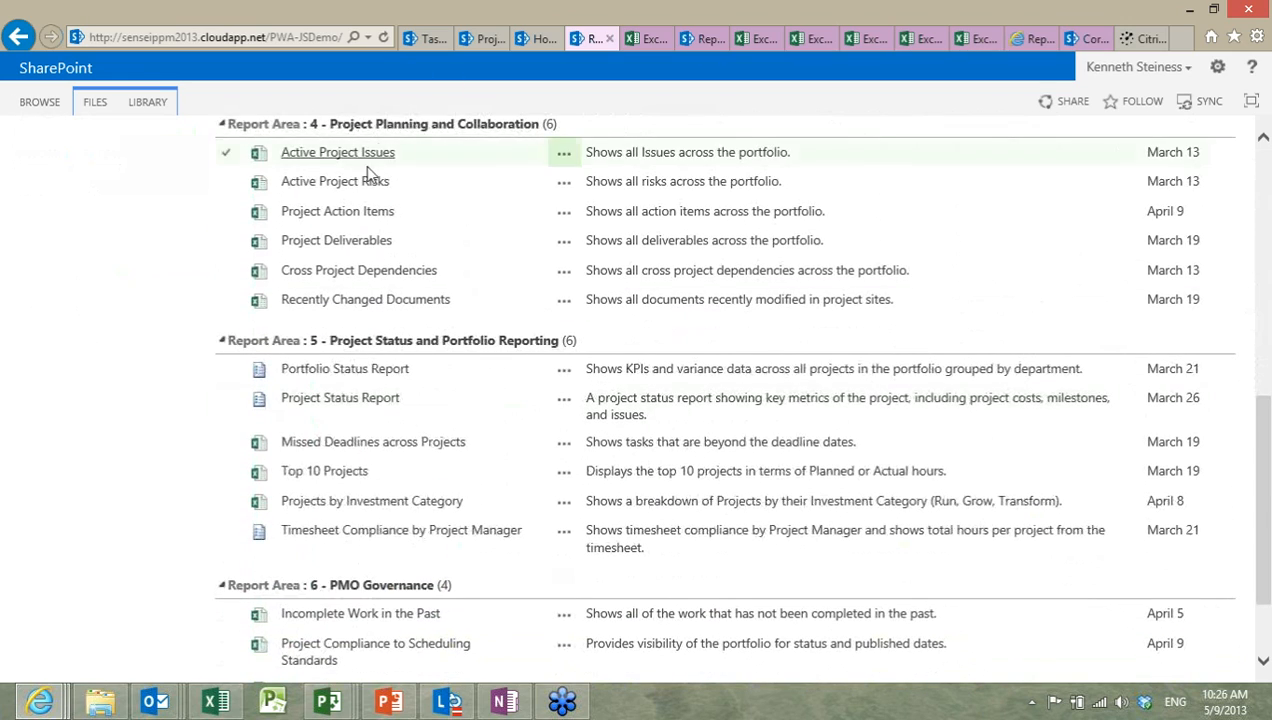
click(972, 39)
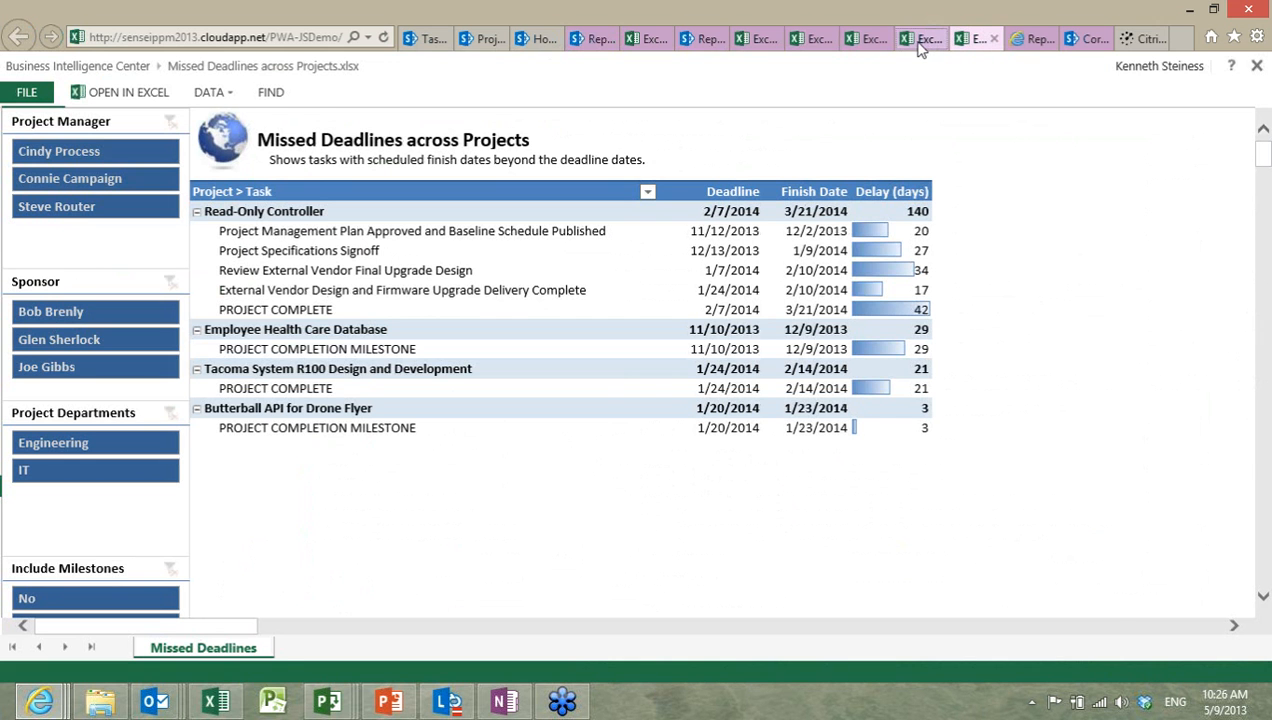
click(921, 40)
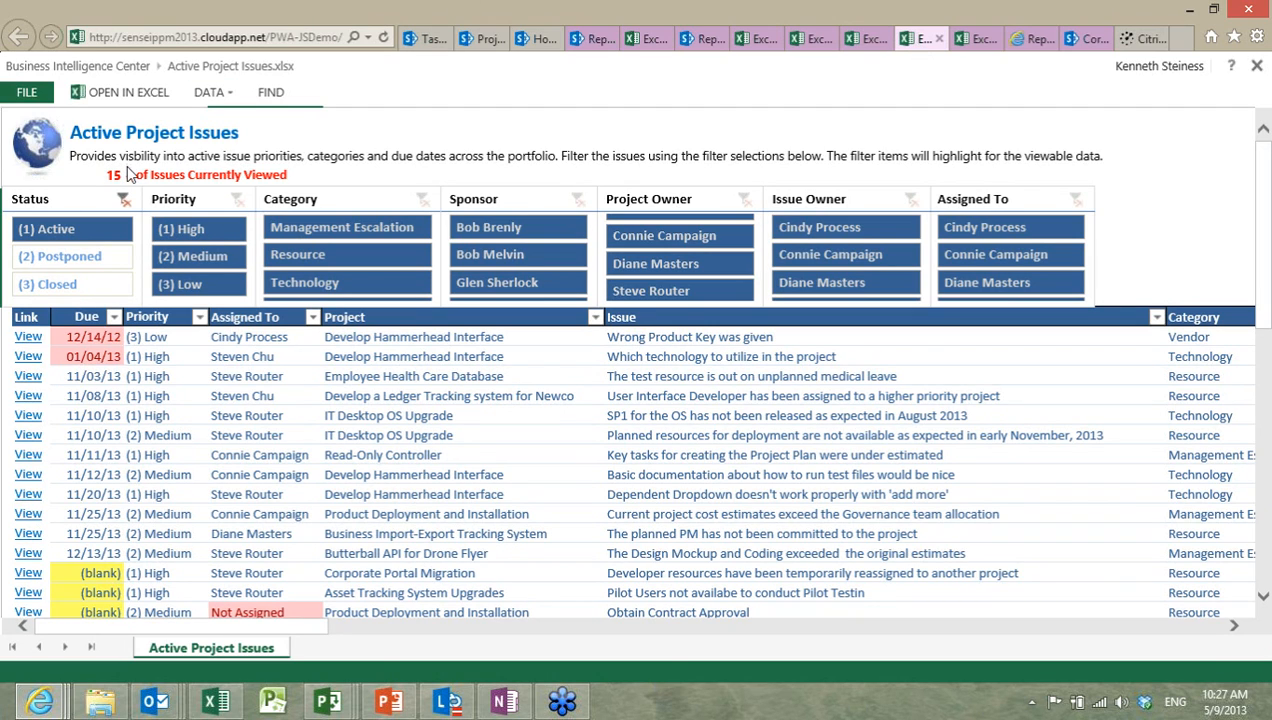
Step: Point out the overdue dates in the Active Project Issues report and filter it to the first visible Project Owner
click(96, 348)
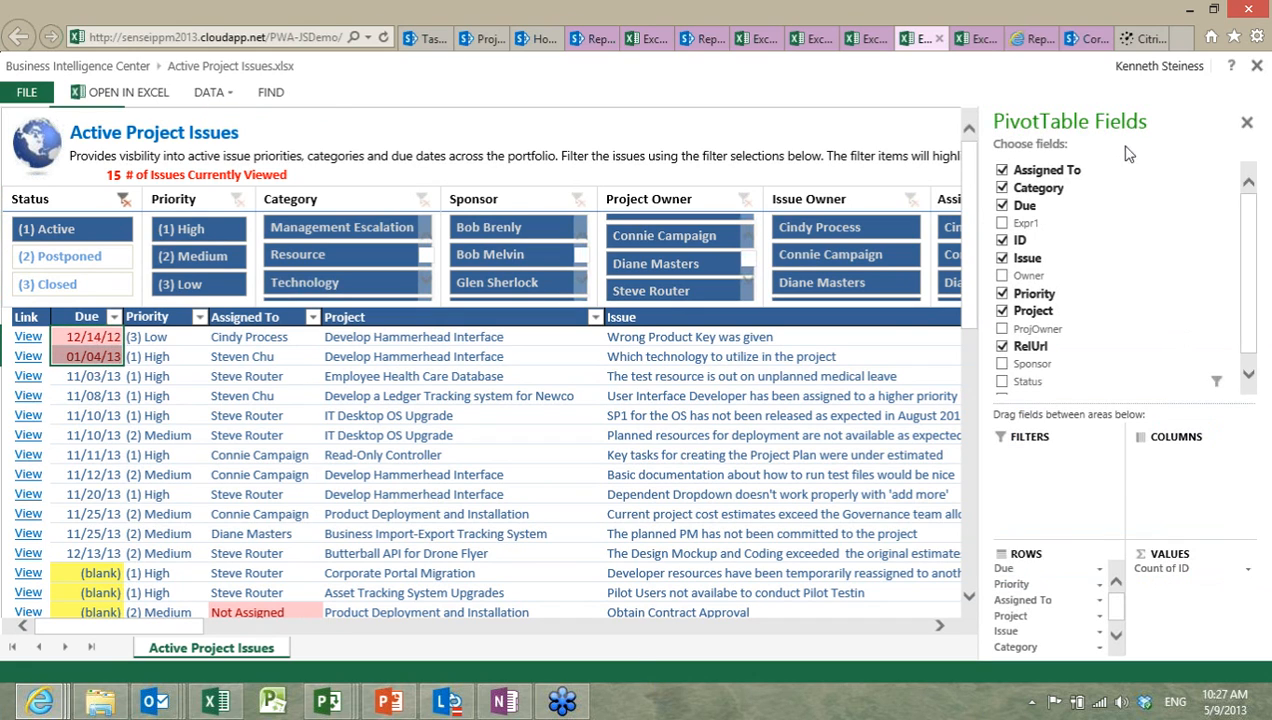
click(1246, 124)
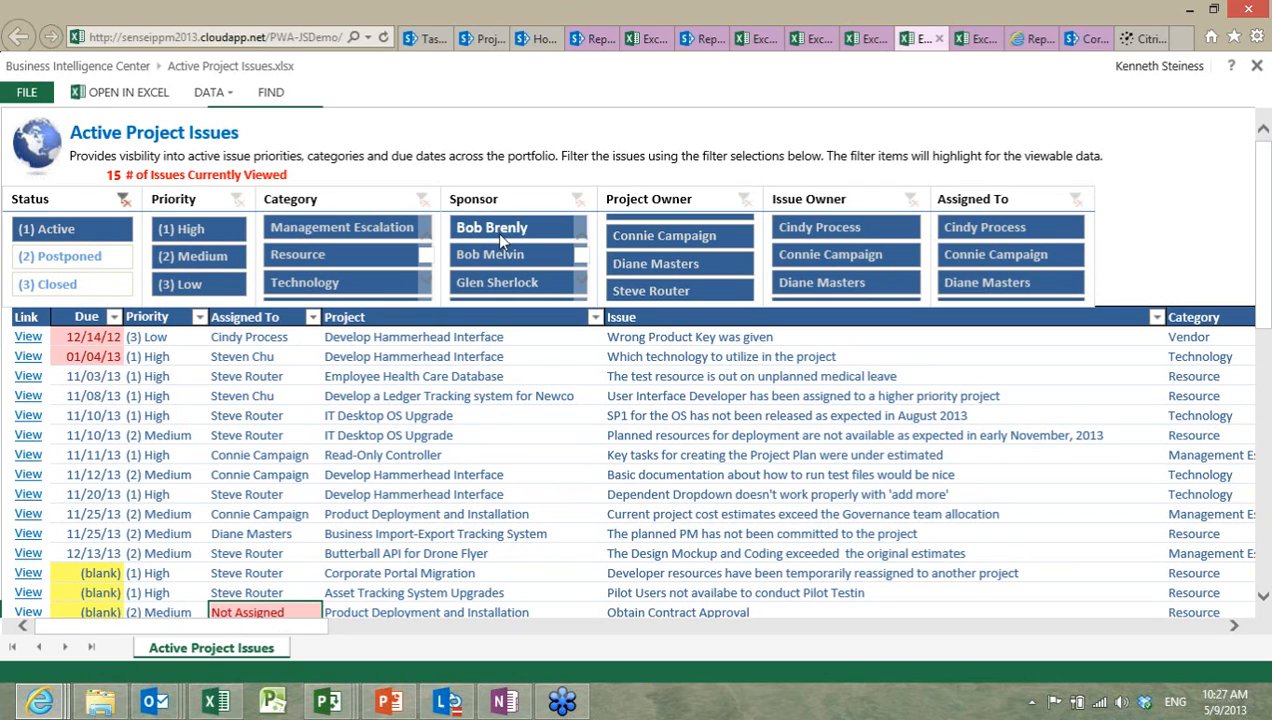
click(671, 238)
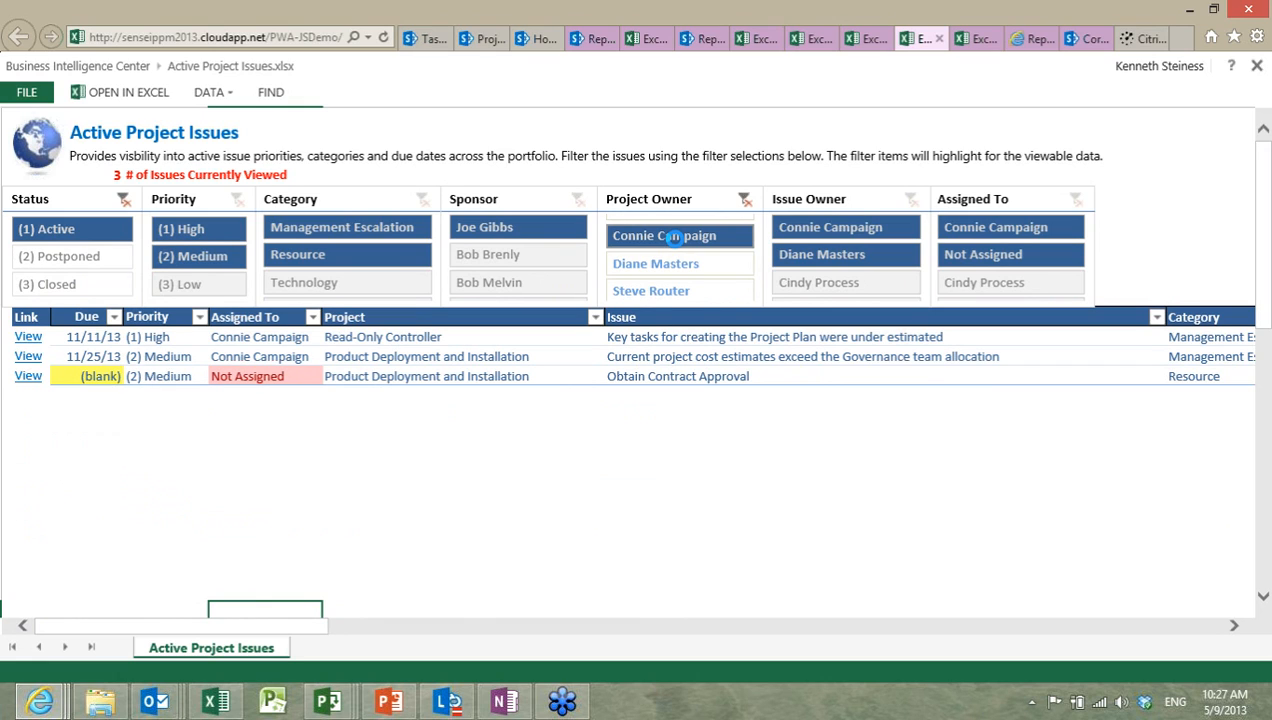
drag(455, 343, 455, 360)
click(446, 360)
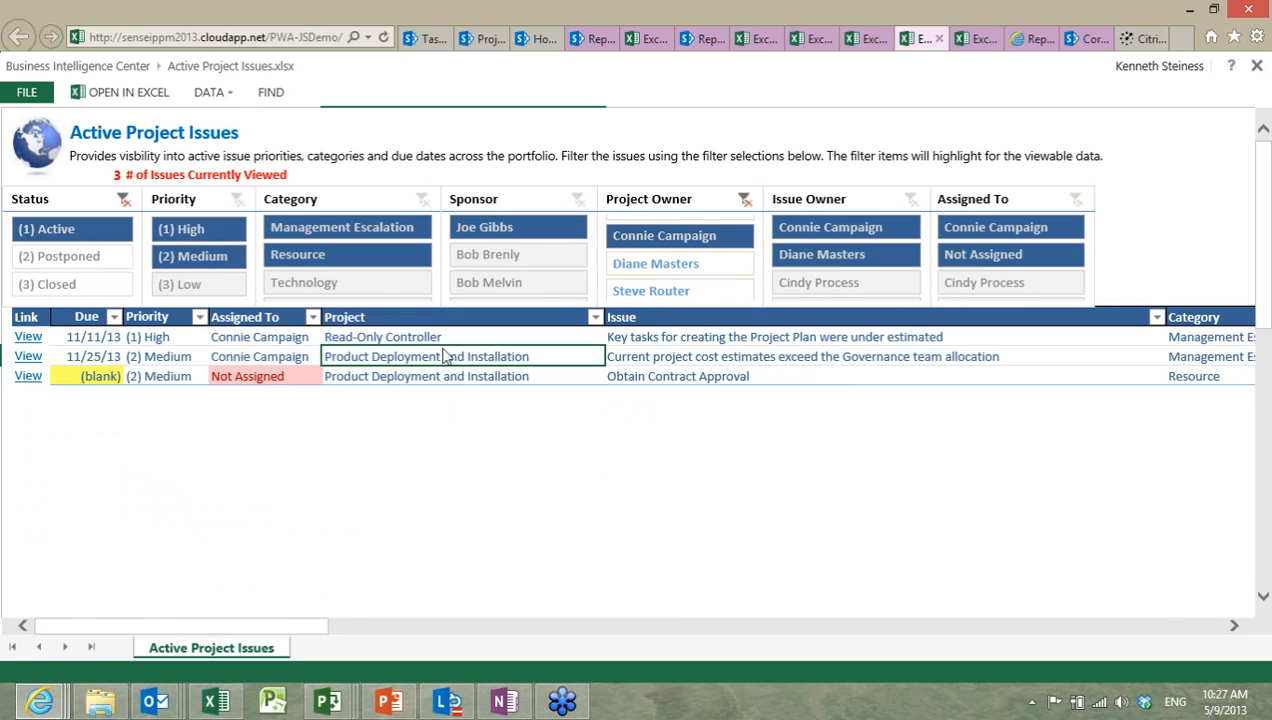
Step: Bring up the Missed Deadlines across Projects report and examine the Read-Only Controller tasks and the PROJECT COMPLETE delay, hiding the field list
click(968, 38)
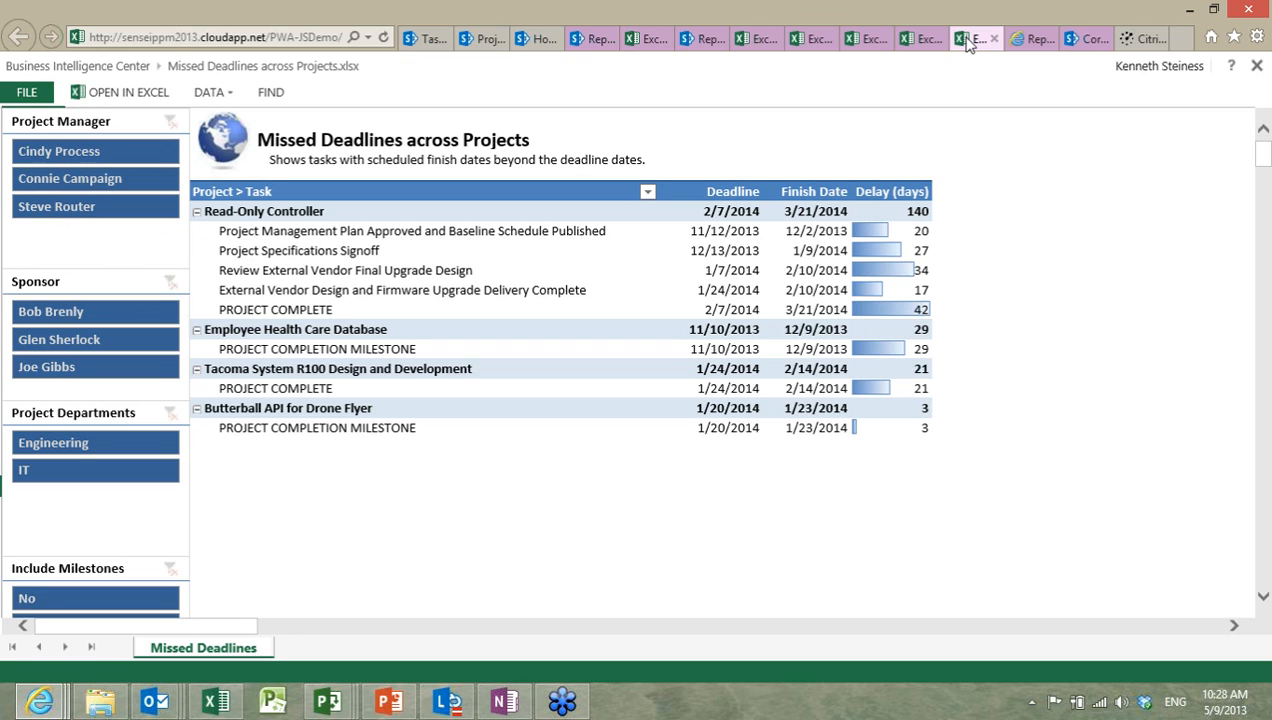
drag(266, 238, 278, 310)
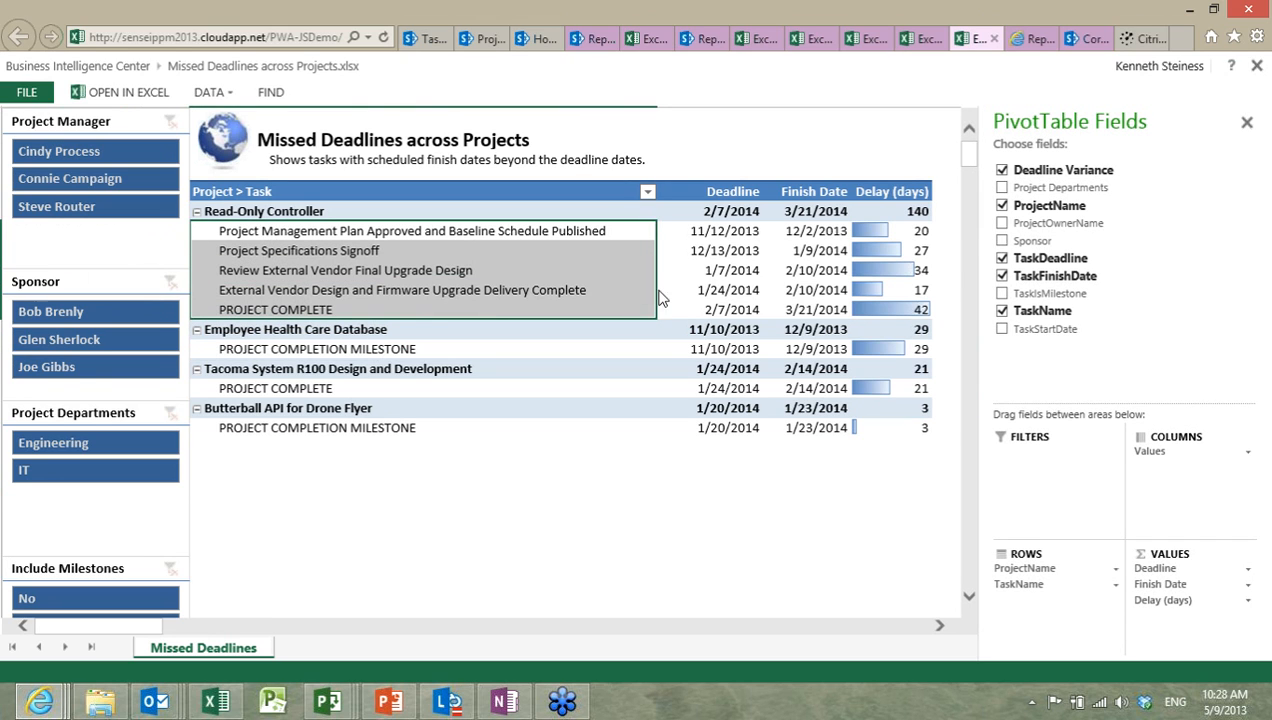
click(892, 312)
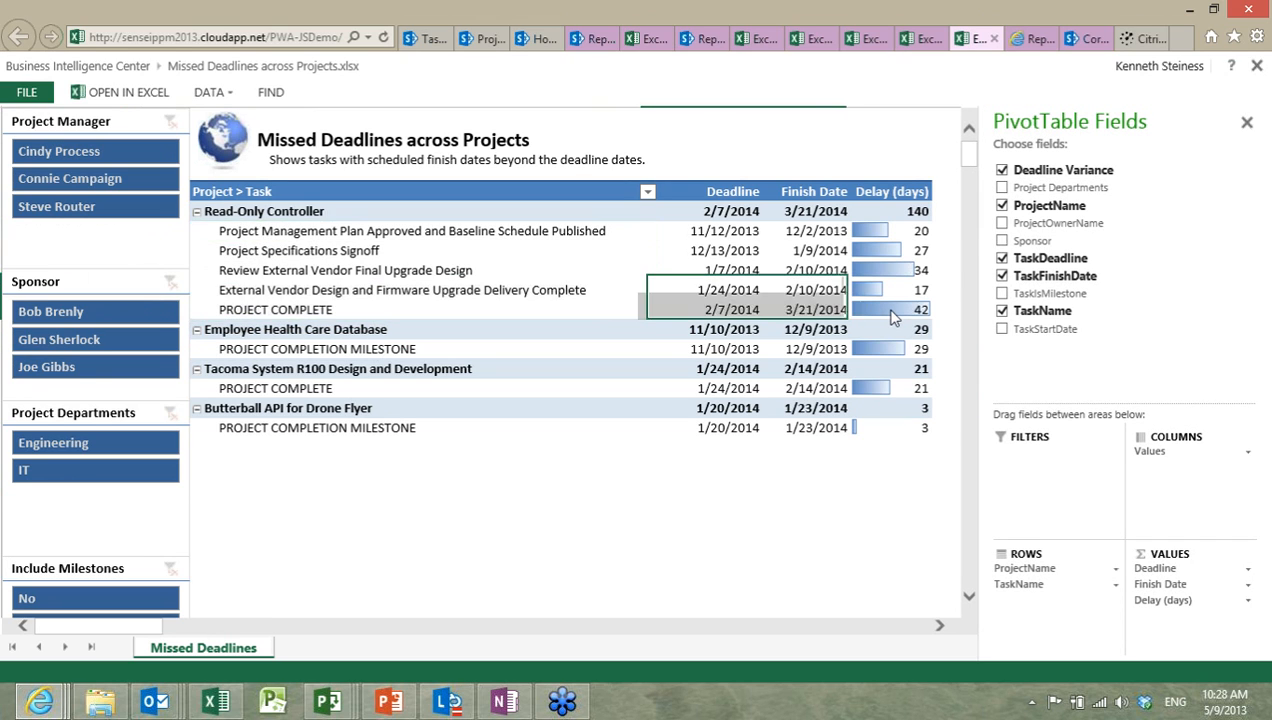
click(1247, 122)
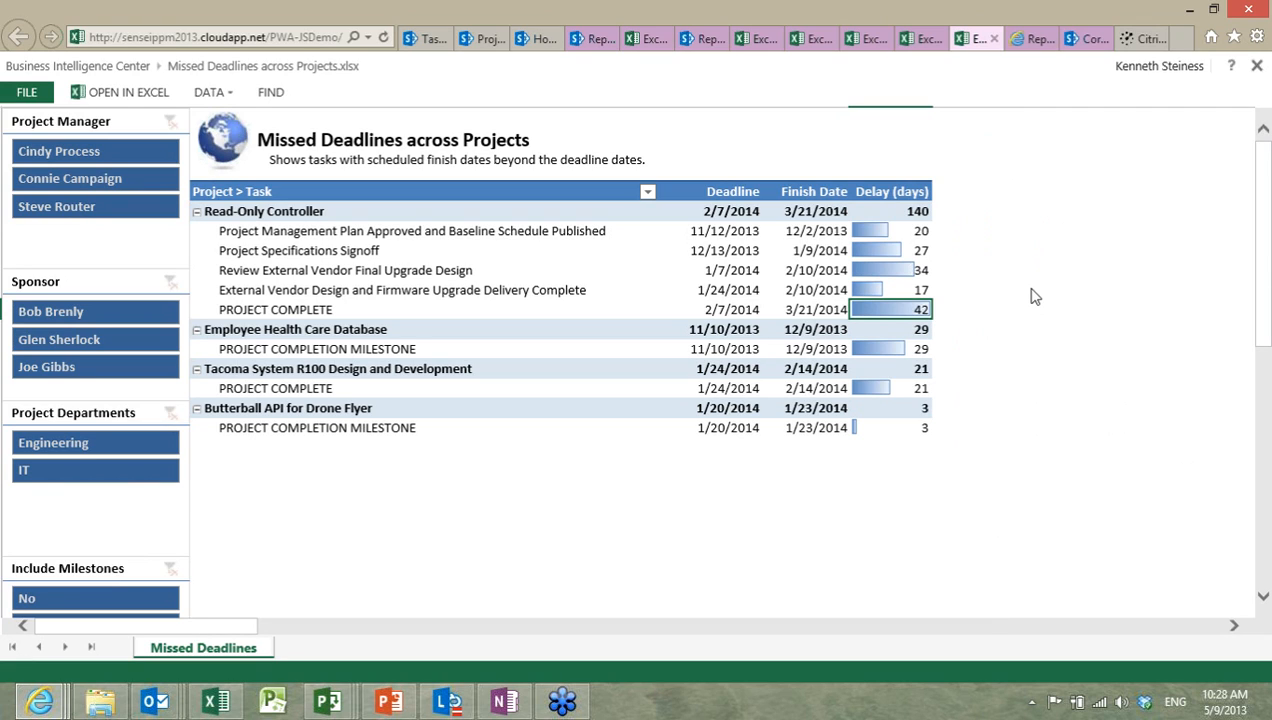
Step: Return from the Project Proposals by Governance Phase report to the Business Intelligence Center's report library and open the Portfolio Status Report
click(648, 38)
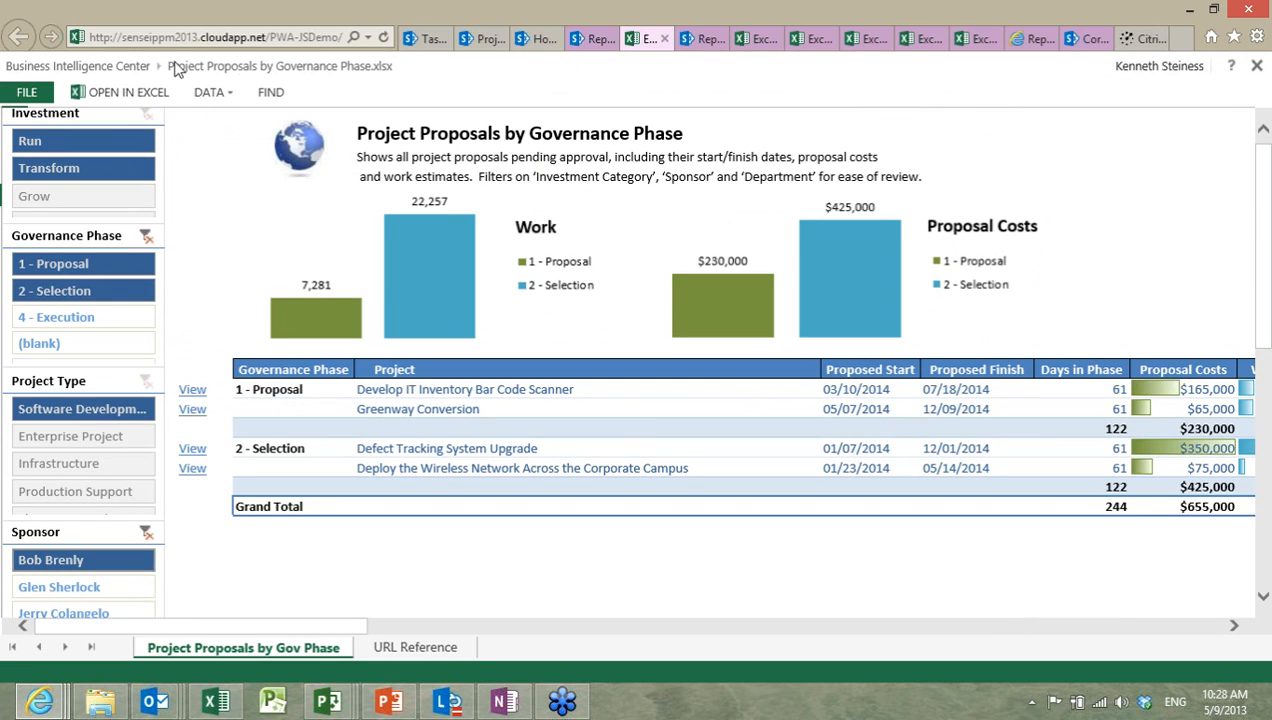
click(101, 68)
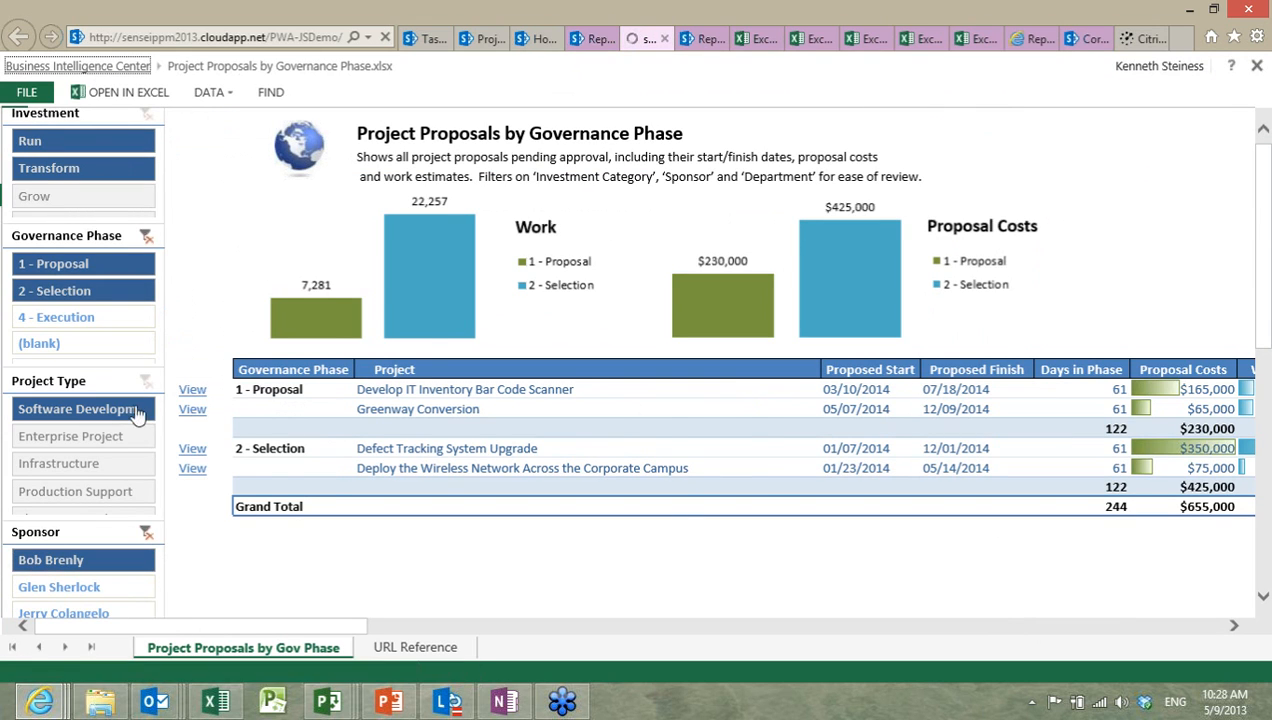
scroll(170, 443, down, 8)
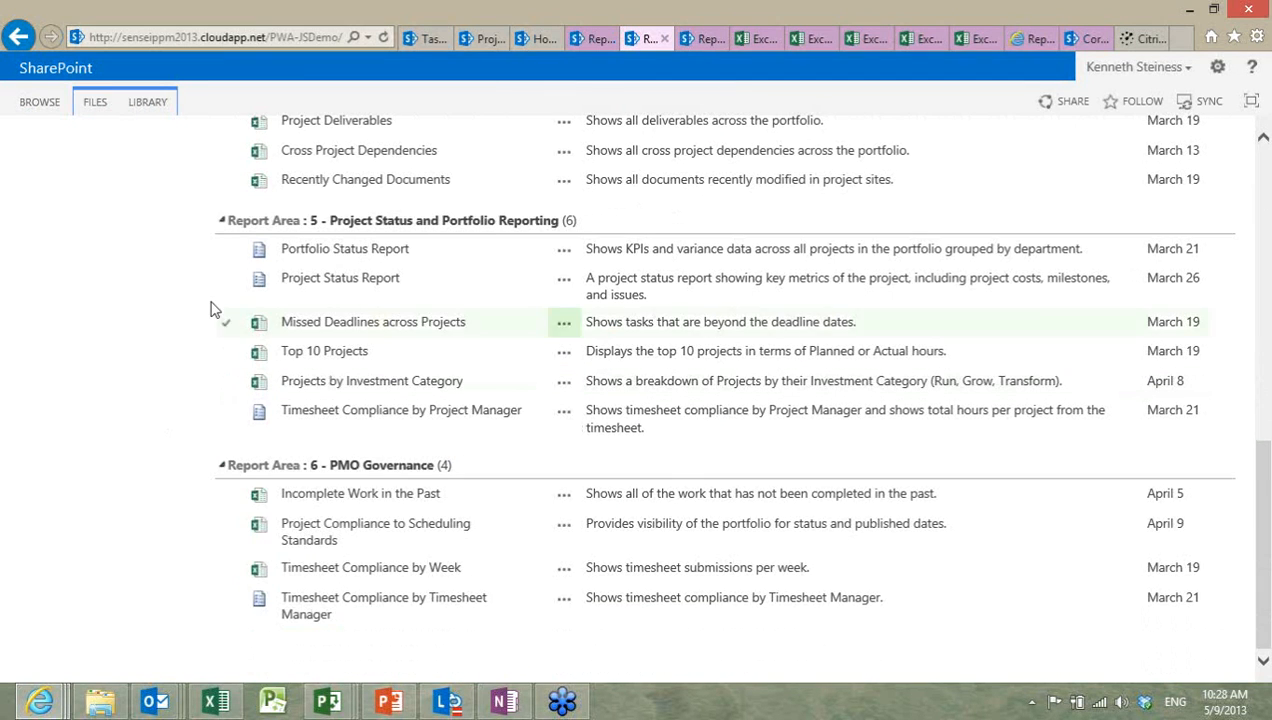
click(347, 250)
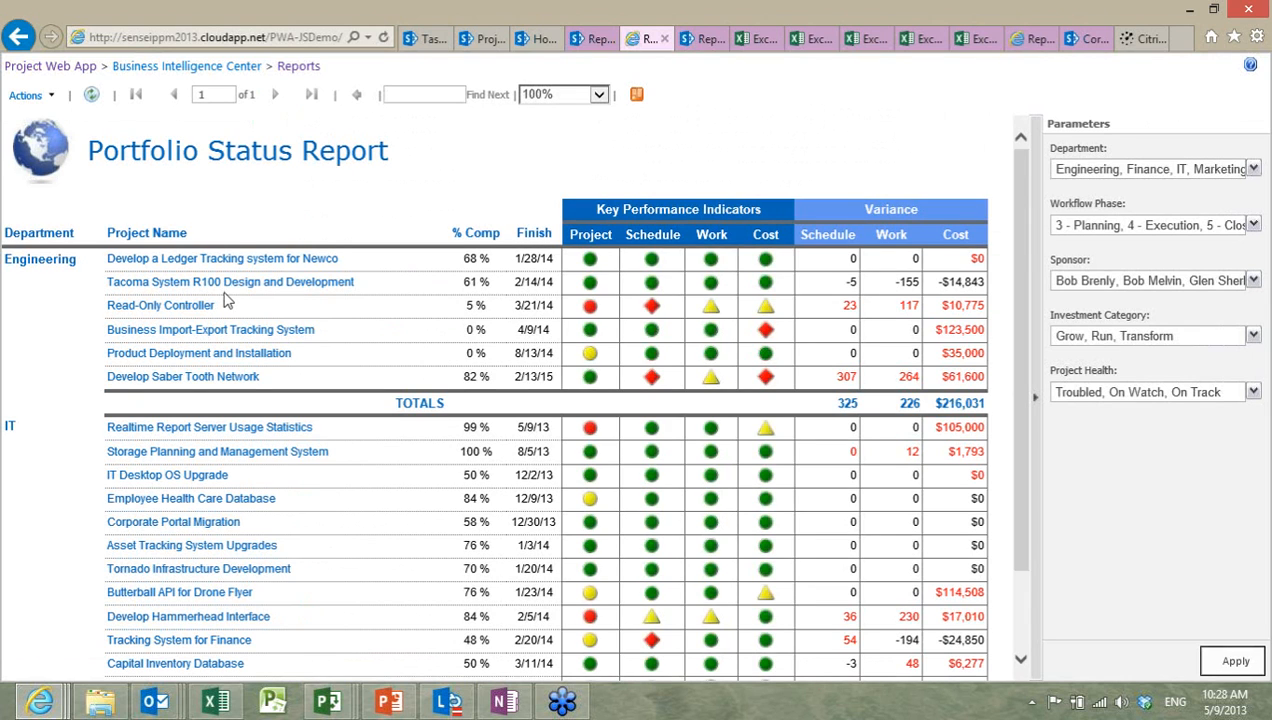
Step: Examine the finish dates and the Project indicators for the Engineering projects in the Portfolio Status Report
drag(517, 258, 544, 350)
click(543, 325)
double_click(591, 234)
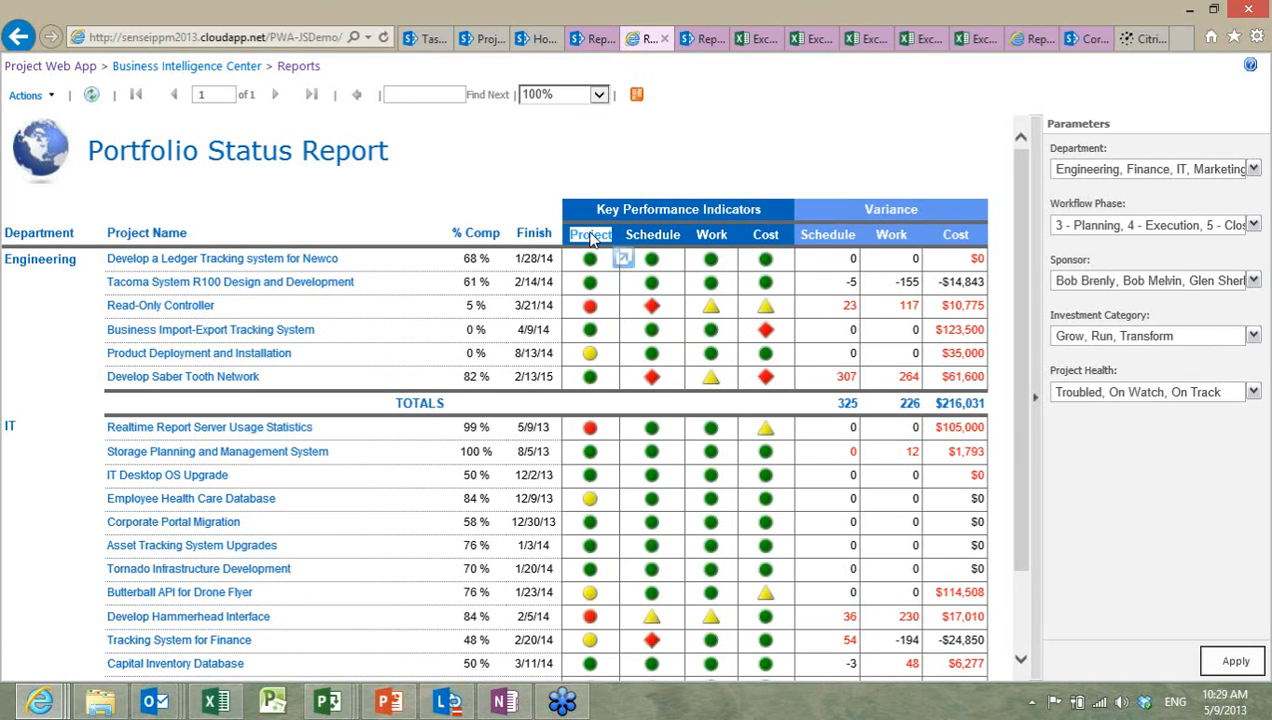
click(591, 234)
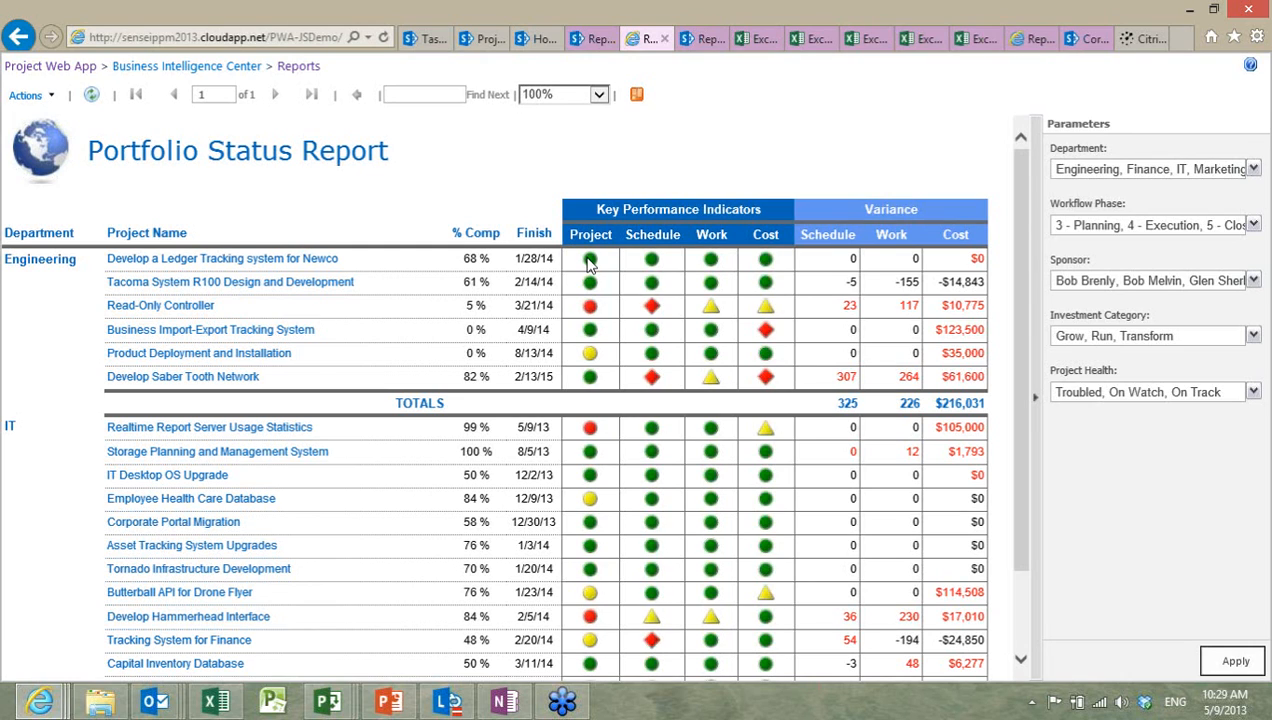
mouse_move(590, 362)
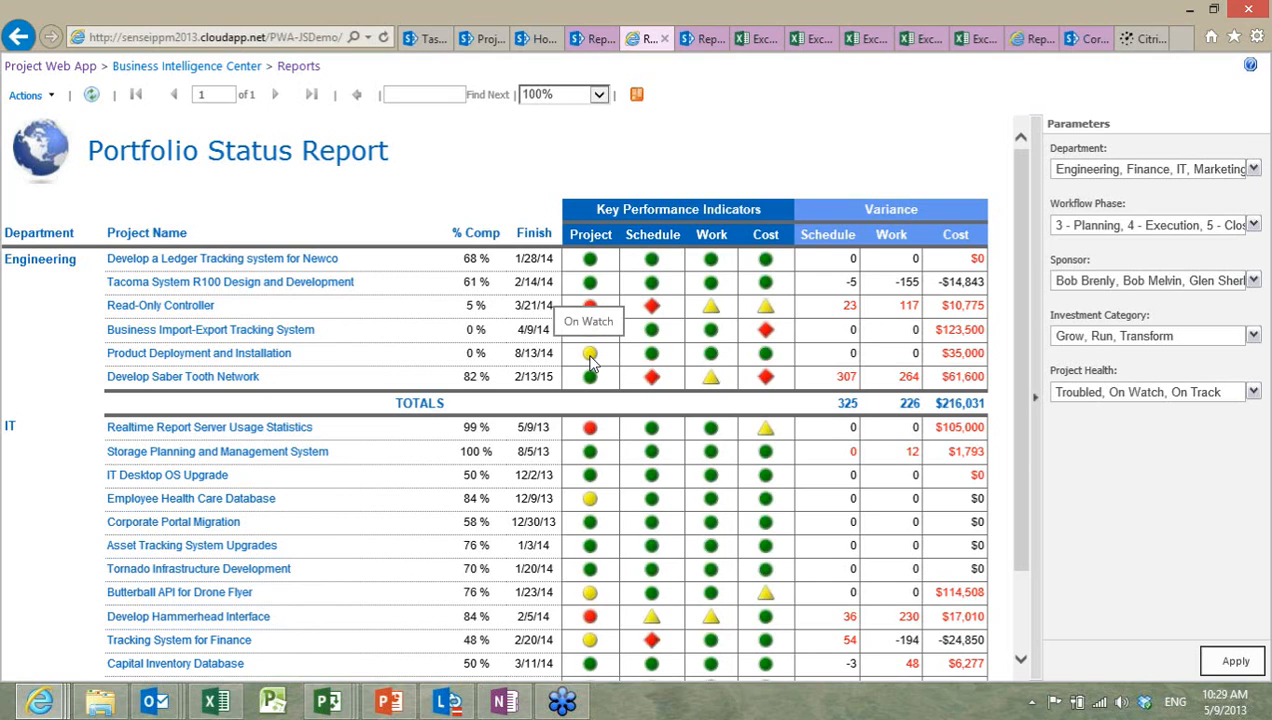
mouse_move(593, 318)
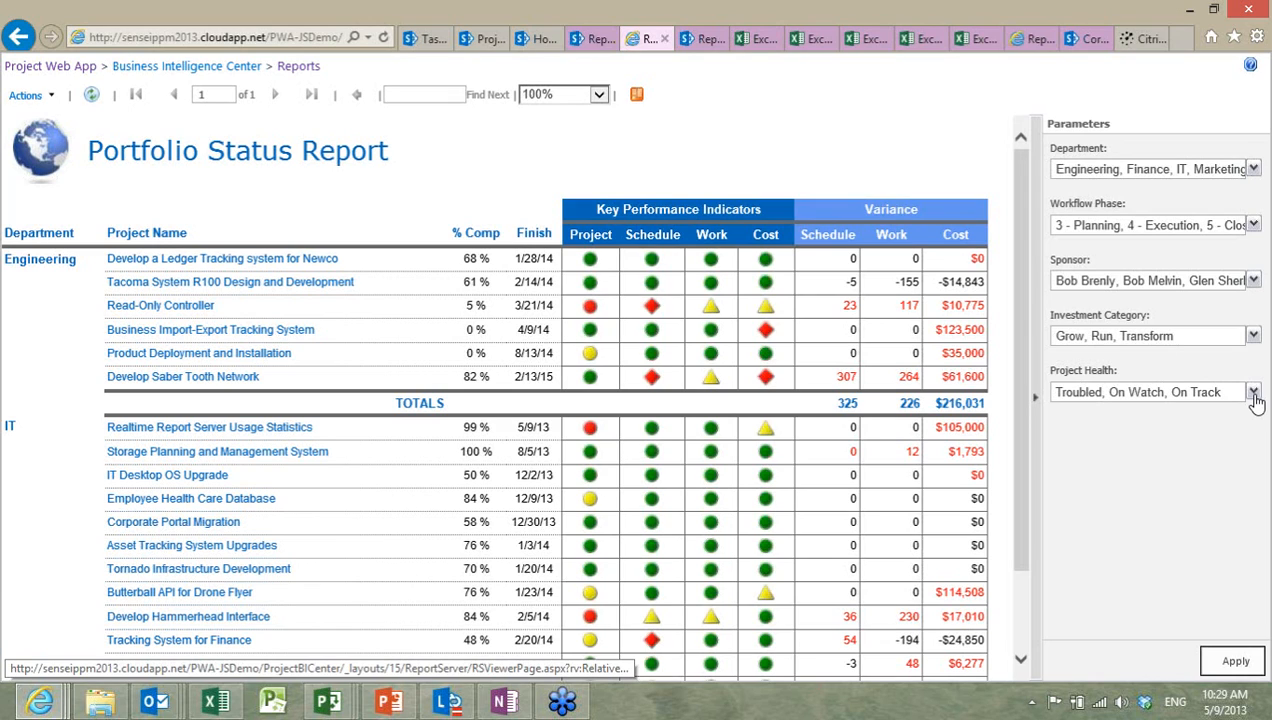
Step: Filter the Portfolio Status Report by Project Health to show only Troubled and On Watch projects
click(1254, 396)
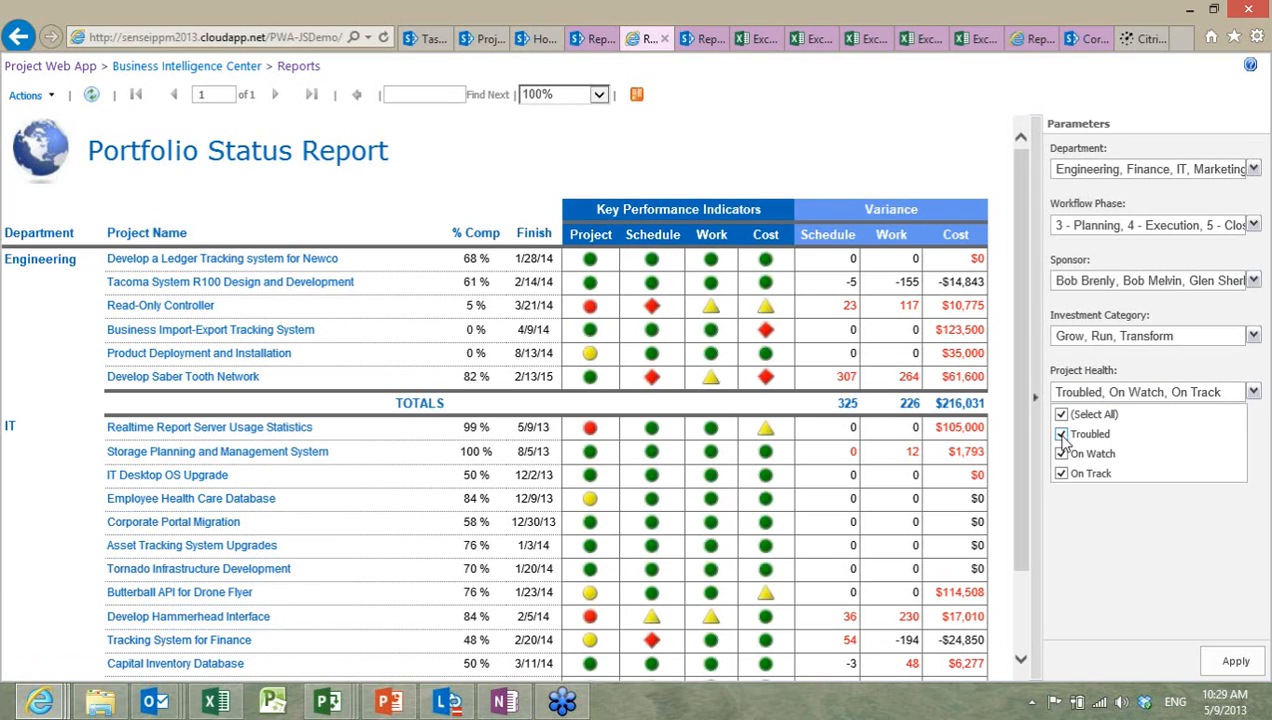
click(1061, 475)
click(1100, 525)
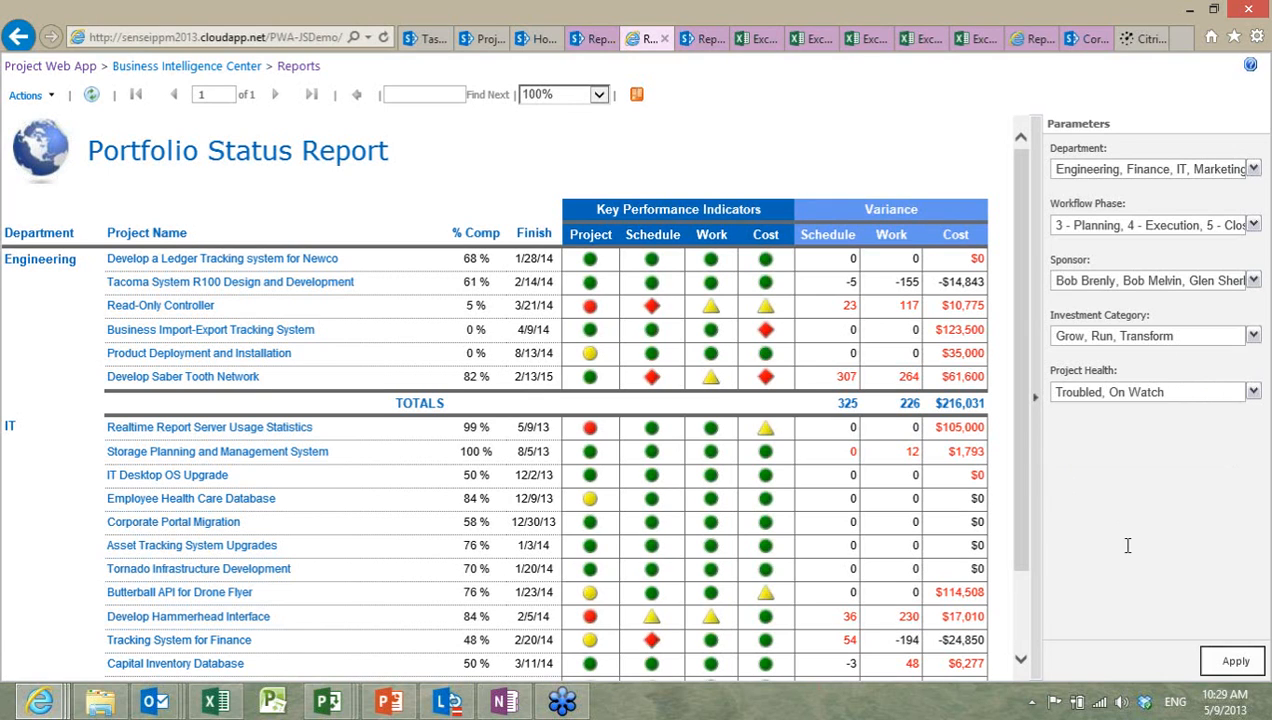
click(1230, 656)
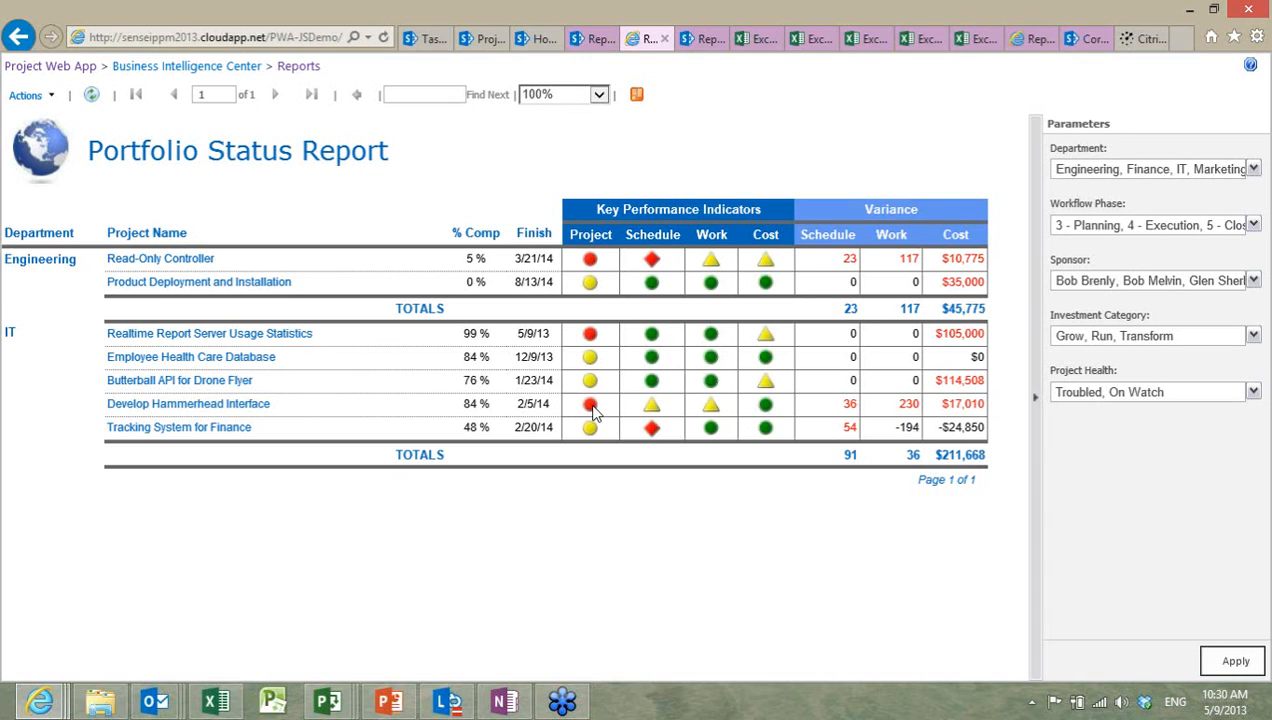
Step: Point out the schedule and cost variances of Develop Hammerhead Interface and drill into its Project Status Report
double_click(858, 403)
click(856, 404)
double_click(962, 404)
click(967, 404)
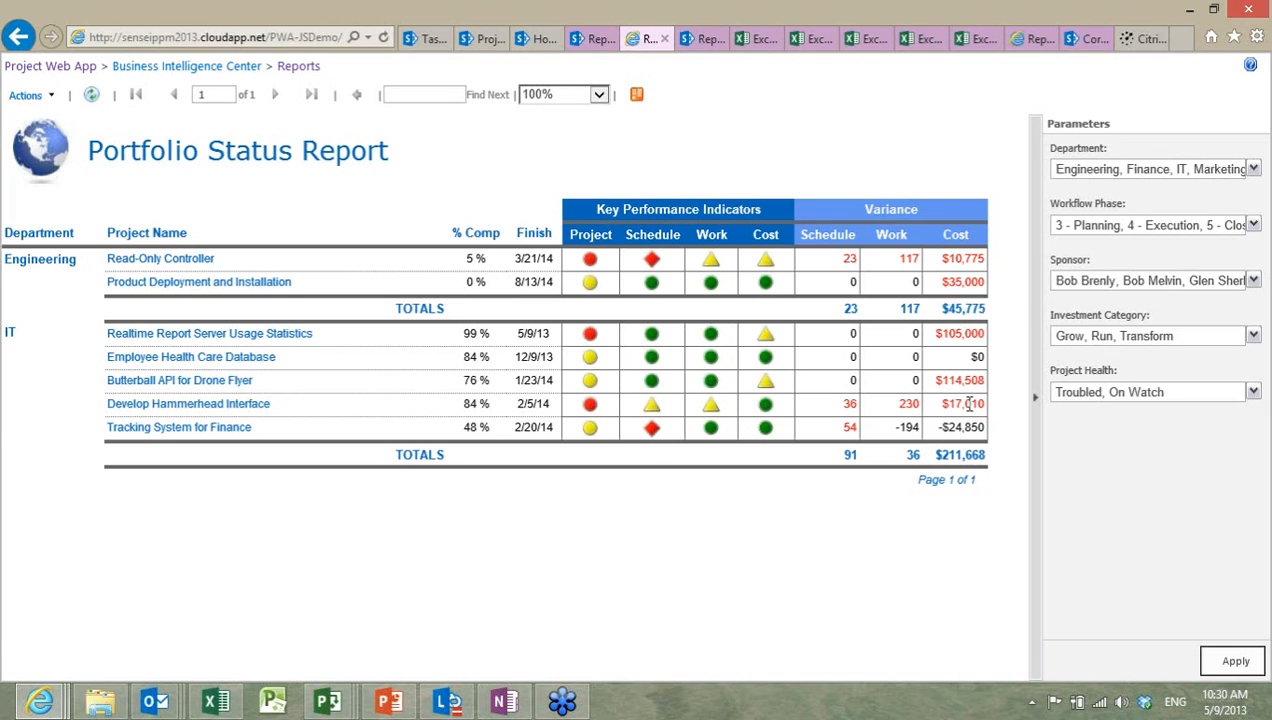
click(200, 404)
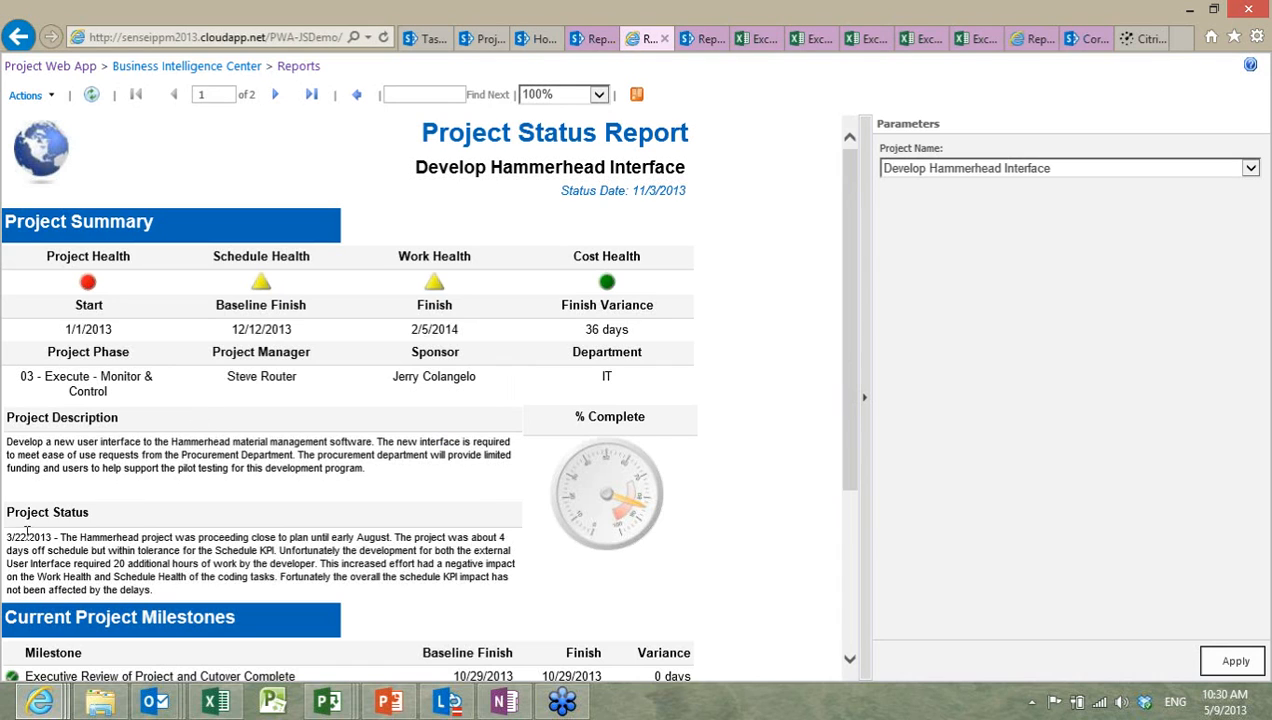
Step: Examine the Project Status narrative in the Develop Hammerhead Interface status report
drag(22, 543, 224, 595)
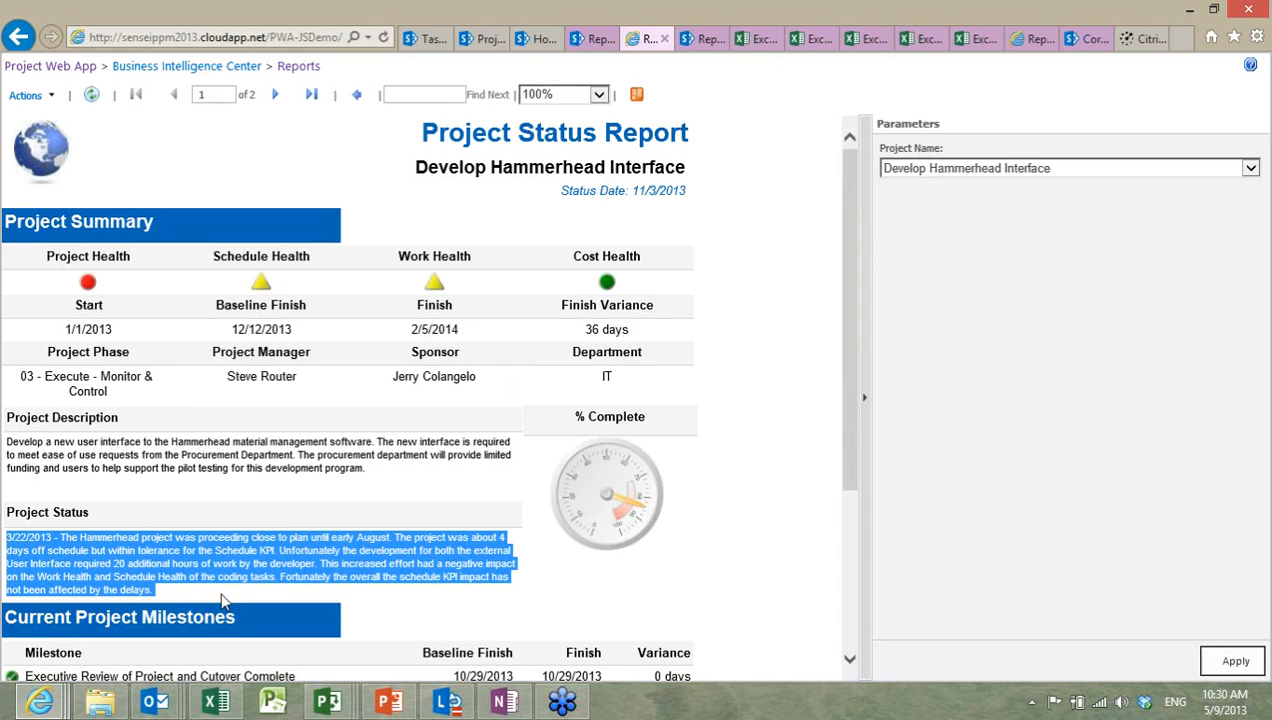
click(386, 578)
scroll(386, 578, down, 3)
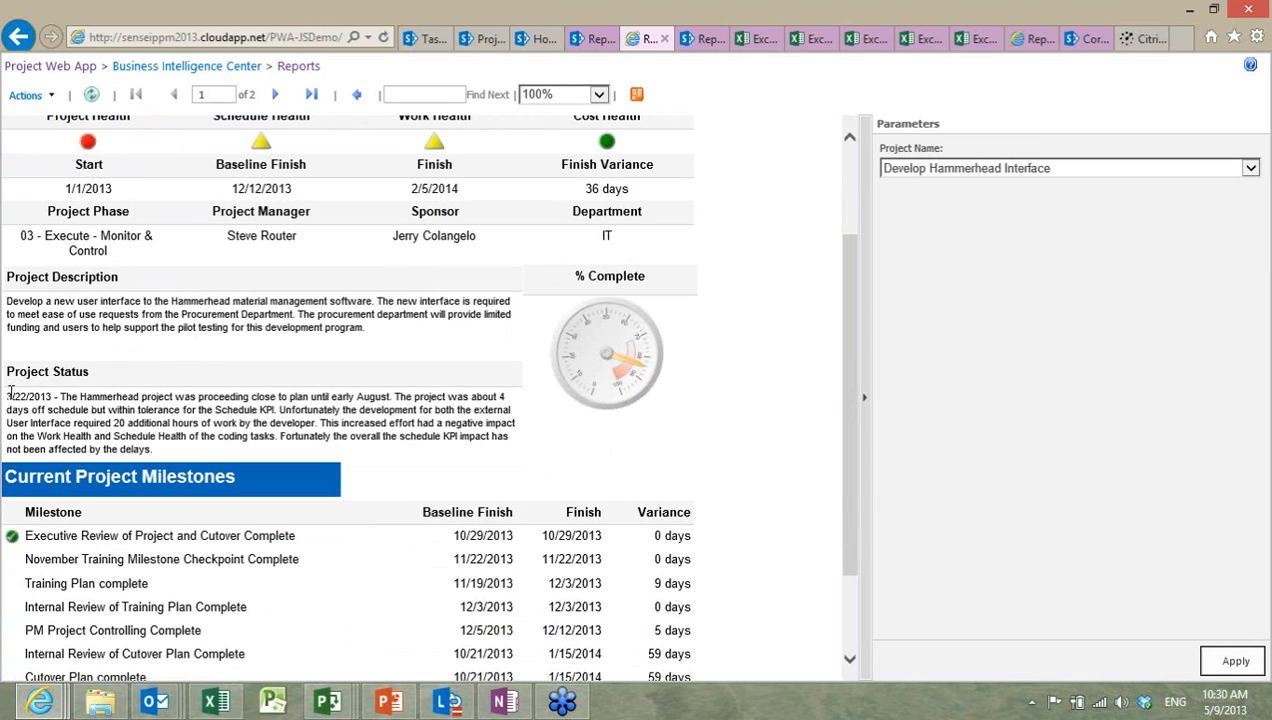
mouse_move(12, 397)
mouse_down()
mouse_move(195, 455)
mouse_move(276, 460)
mouse_up()
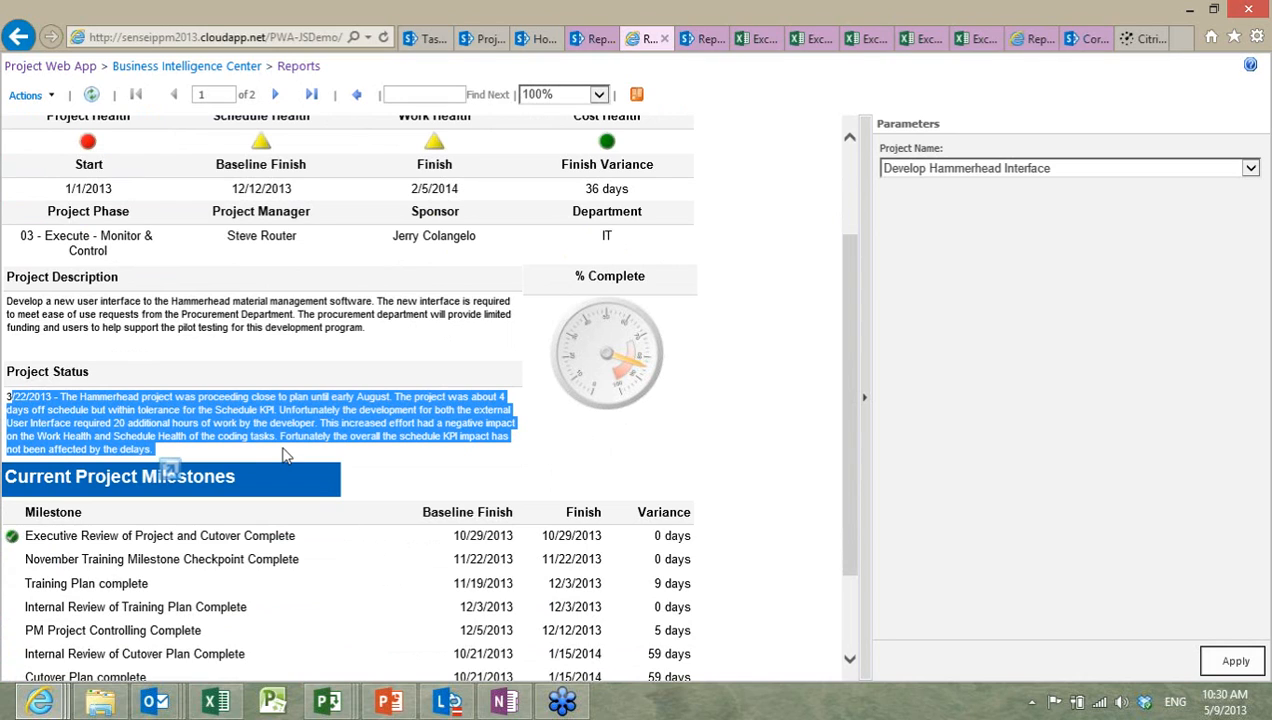
click(286, 447)
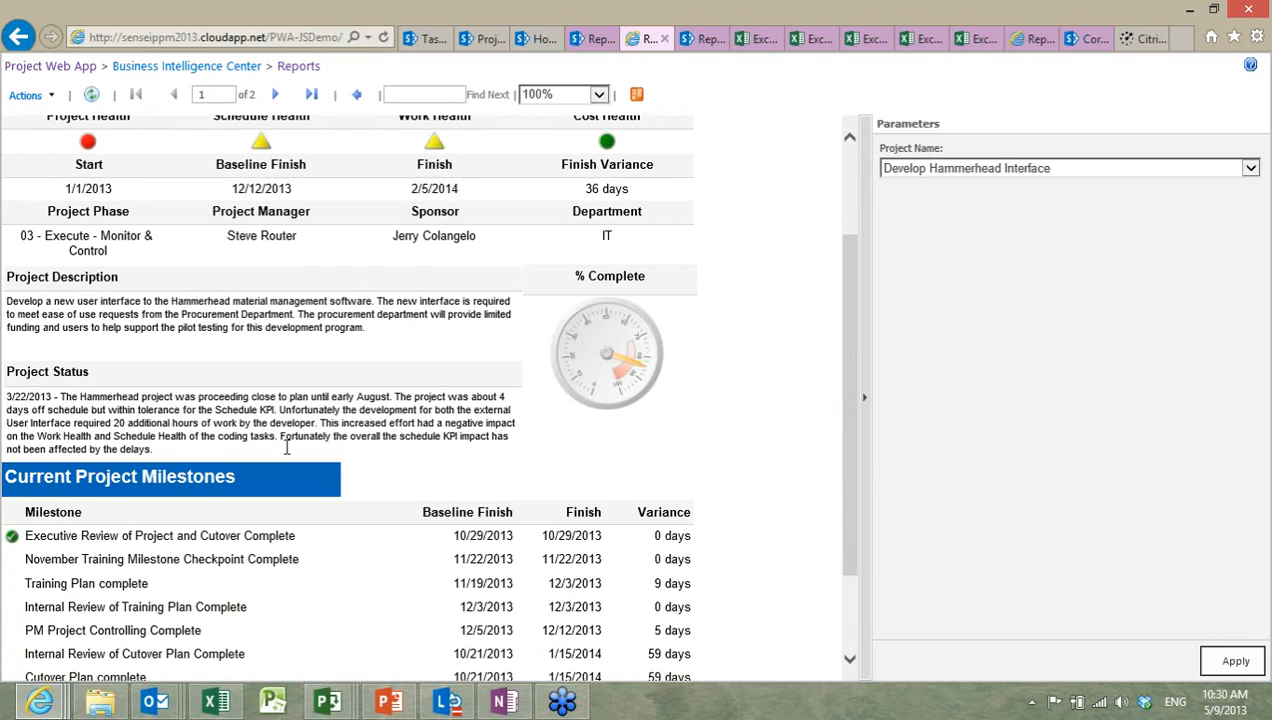
scroll(286, 447, down, 1)
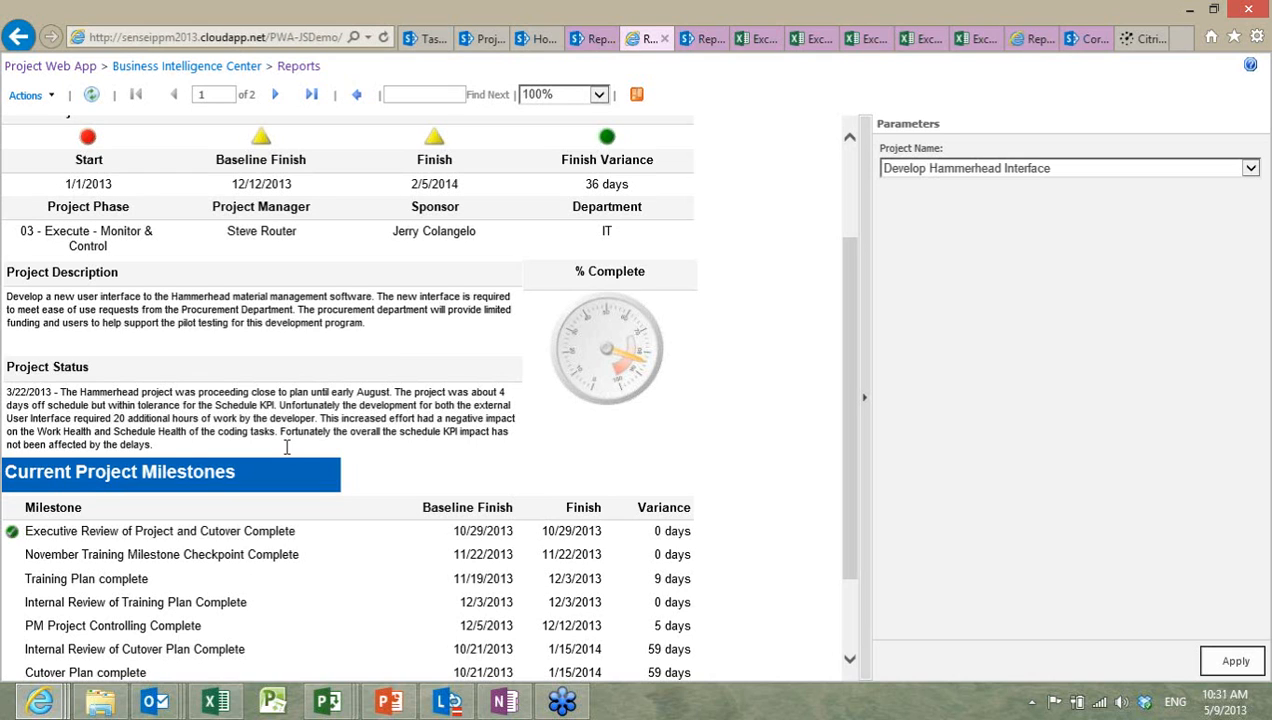
Step: Examine the Current Project Milestones, highlighting the variances of Training Plan complete and Internal Review of Cutover Plan Complete
scroll(286, 447, down, 3)
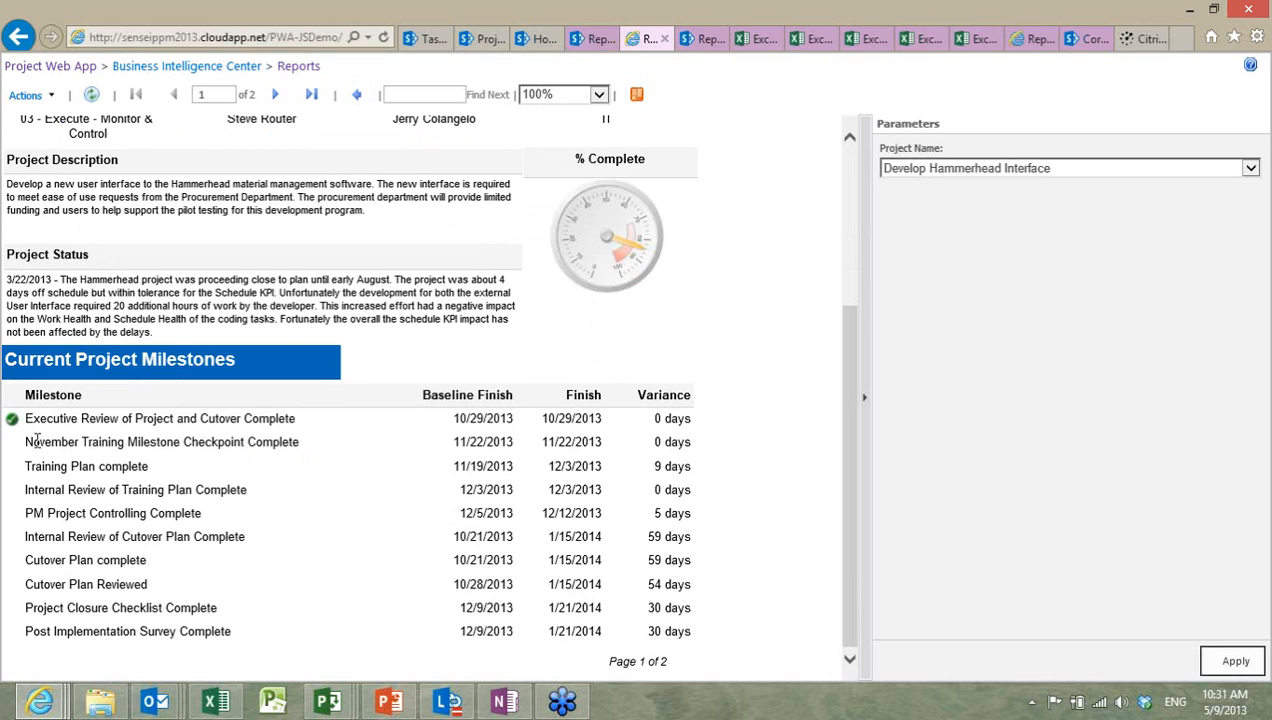
drag(38, 442, 250, 626)
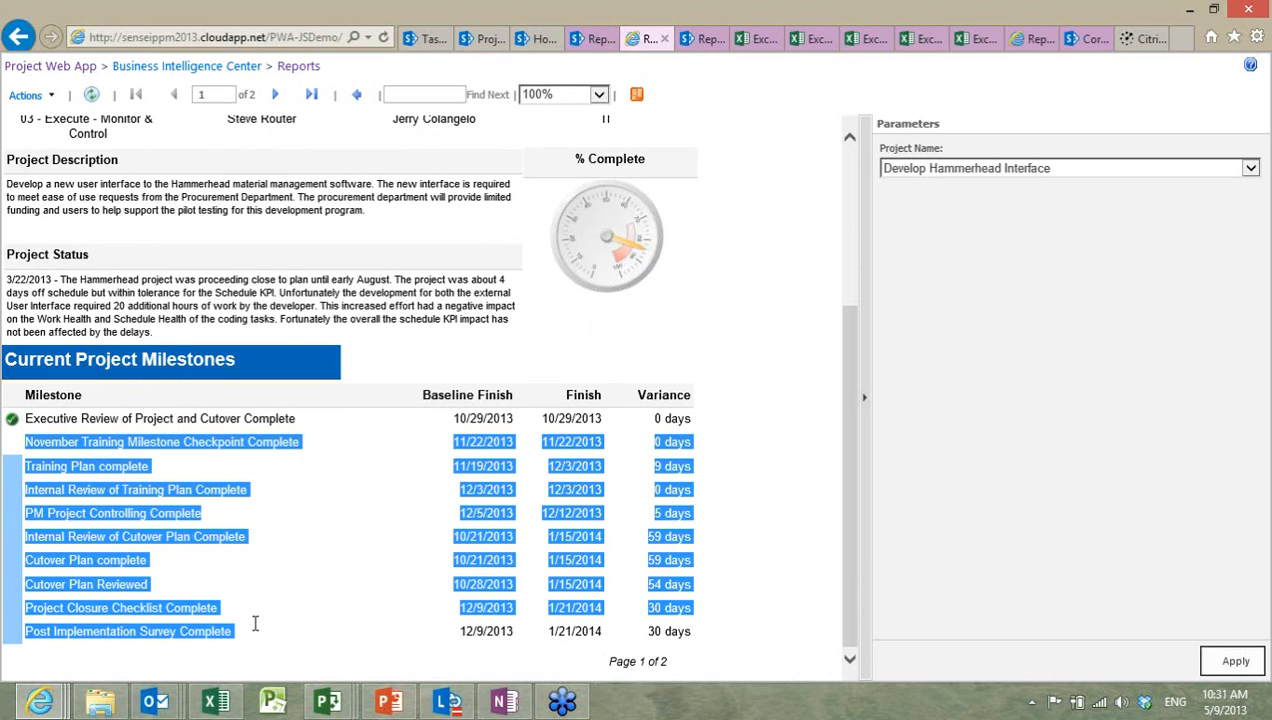
click(238, 552)
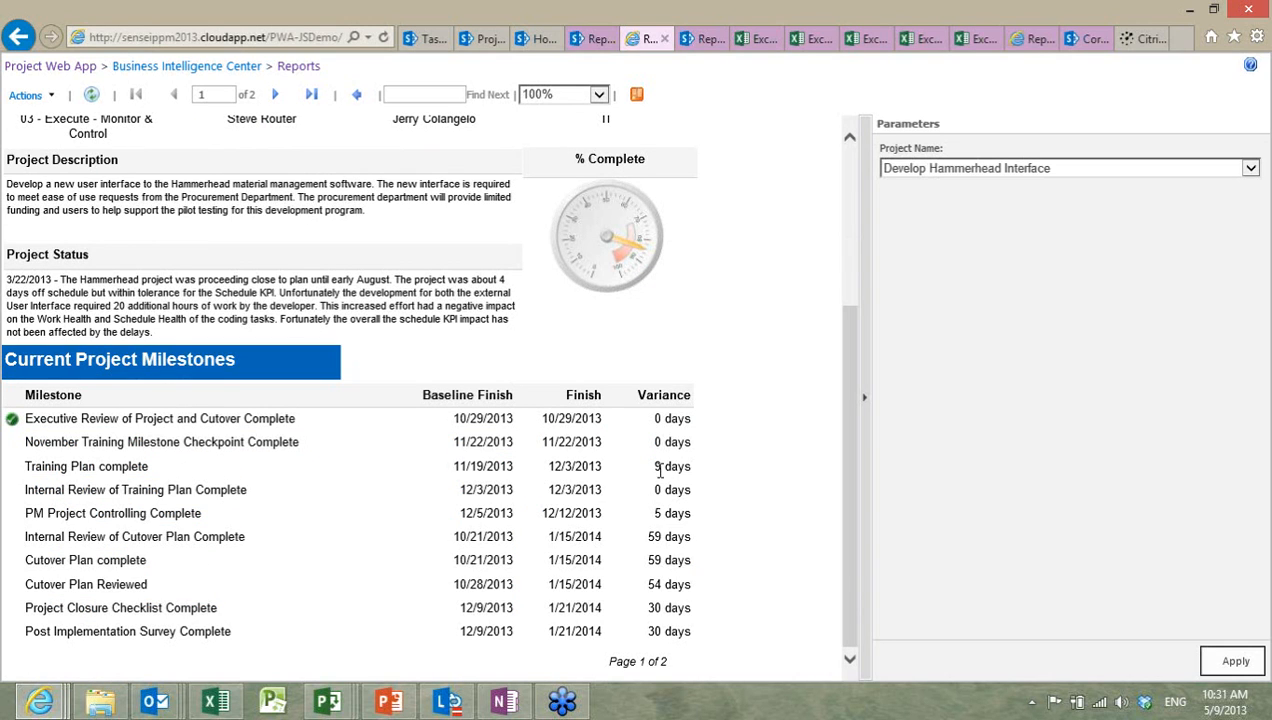
drag(652, 463, 680, 464)
click(653, 540)
drag(650, 538, 690, 541)
click(668, 578)
scroll(320, 560, up, 3)
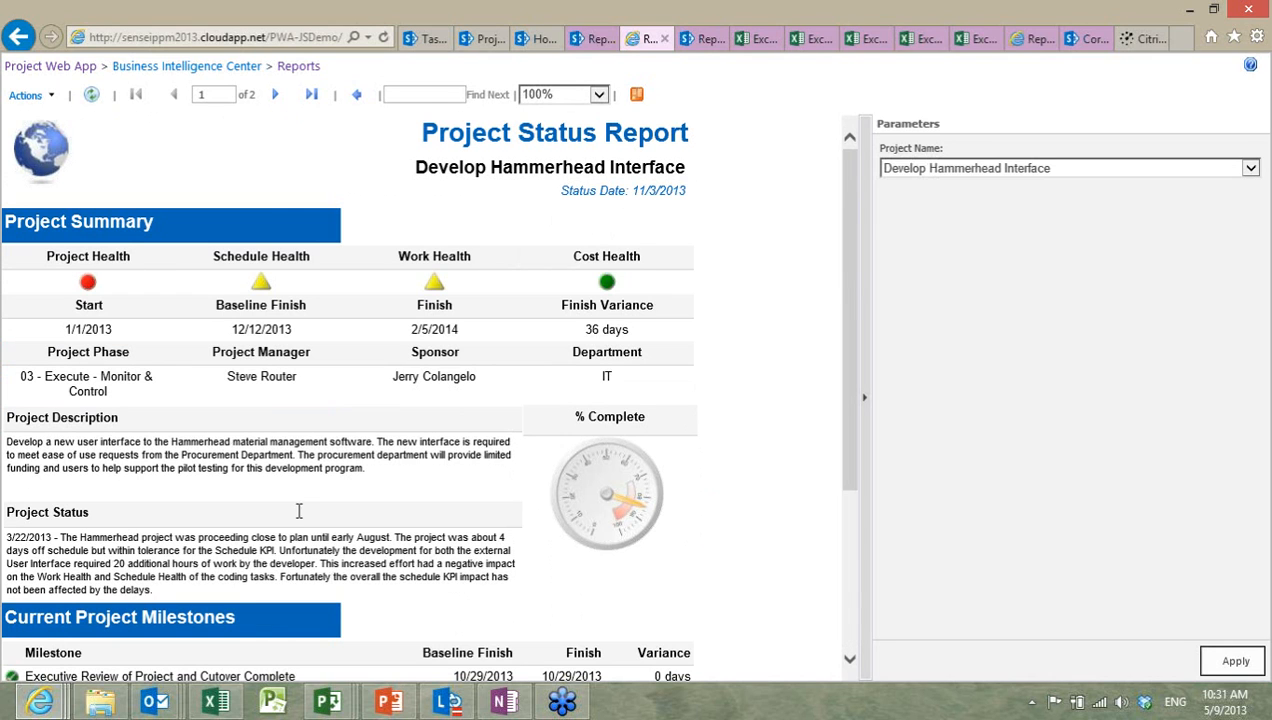
Step: Go to page 2 of the Project Status Report and examine the budget, baseline, actual and variance figures in the Project Cost Summary
click(277, 96)
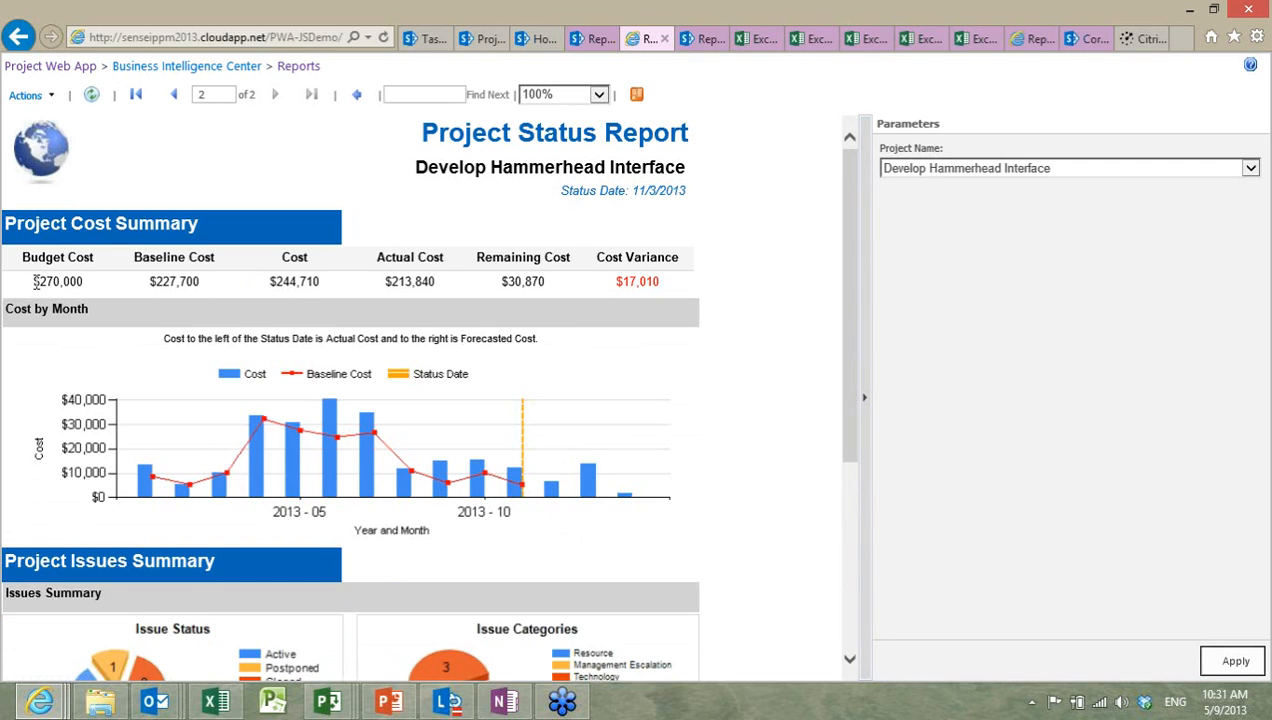
drag(36, 282, 245, 291)
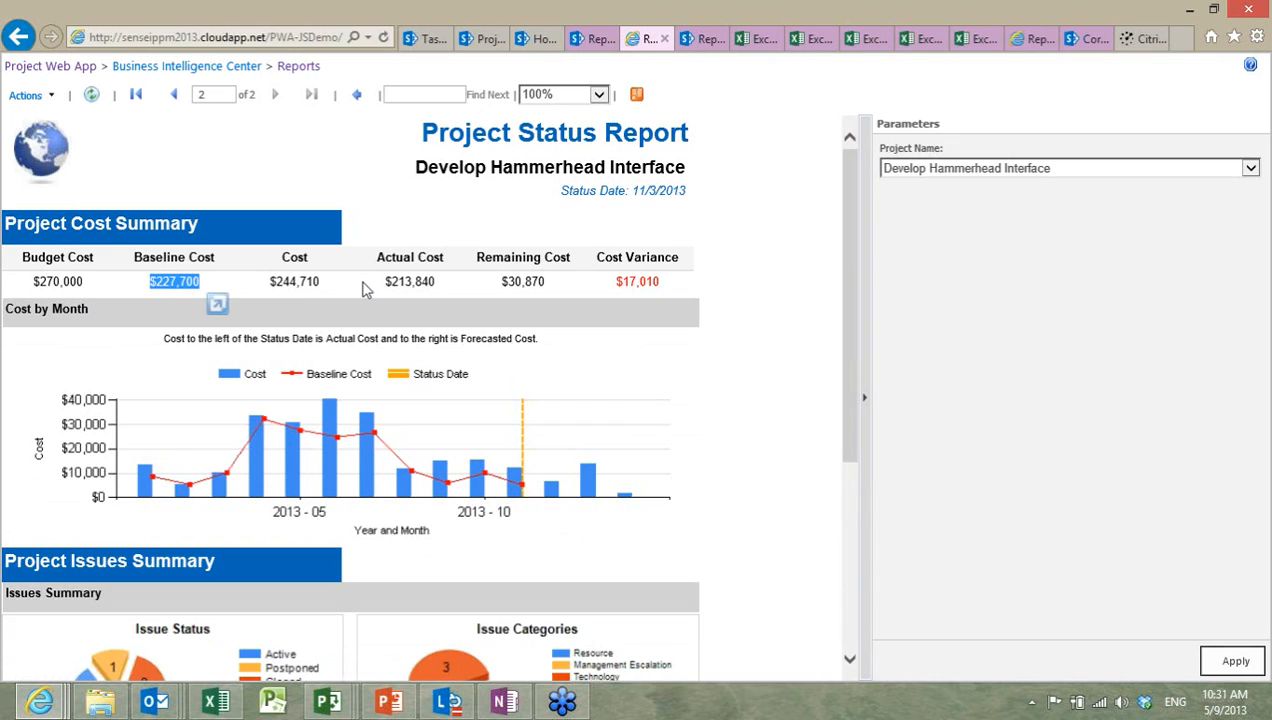
drag(386, 281, 658, 282)
click(628, 283)
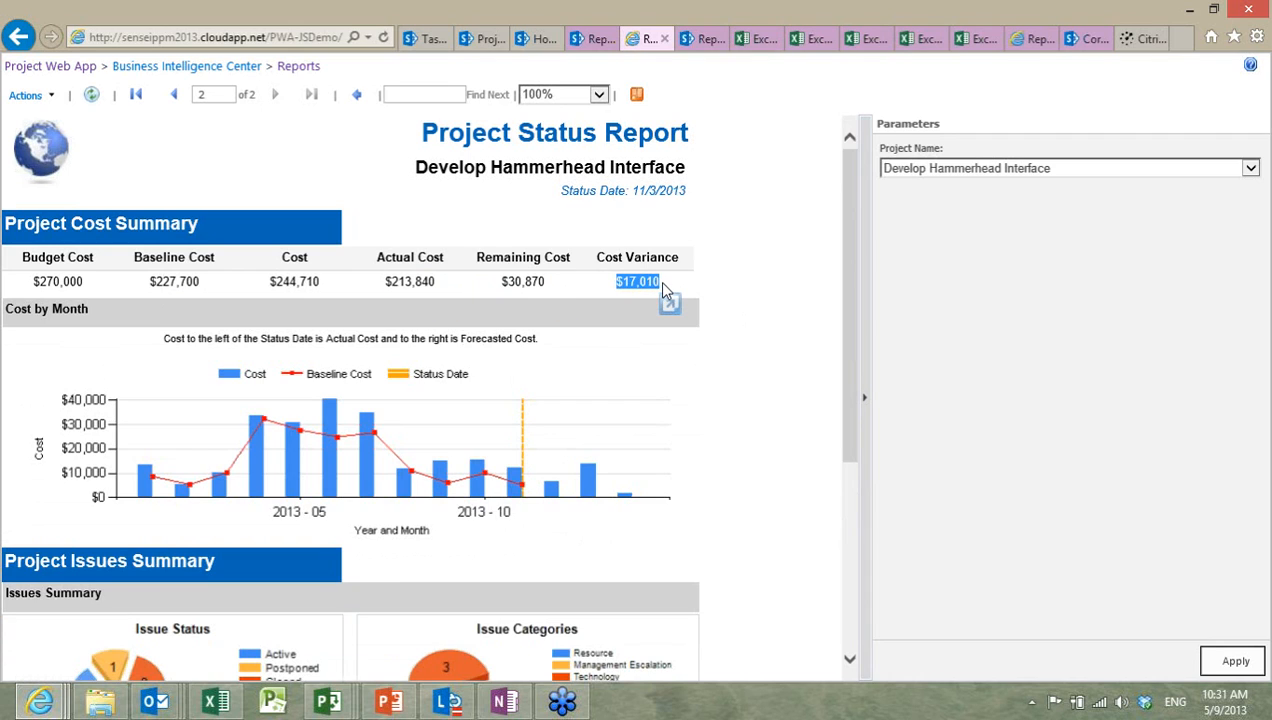
click(662, 288)
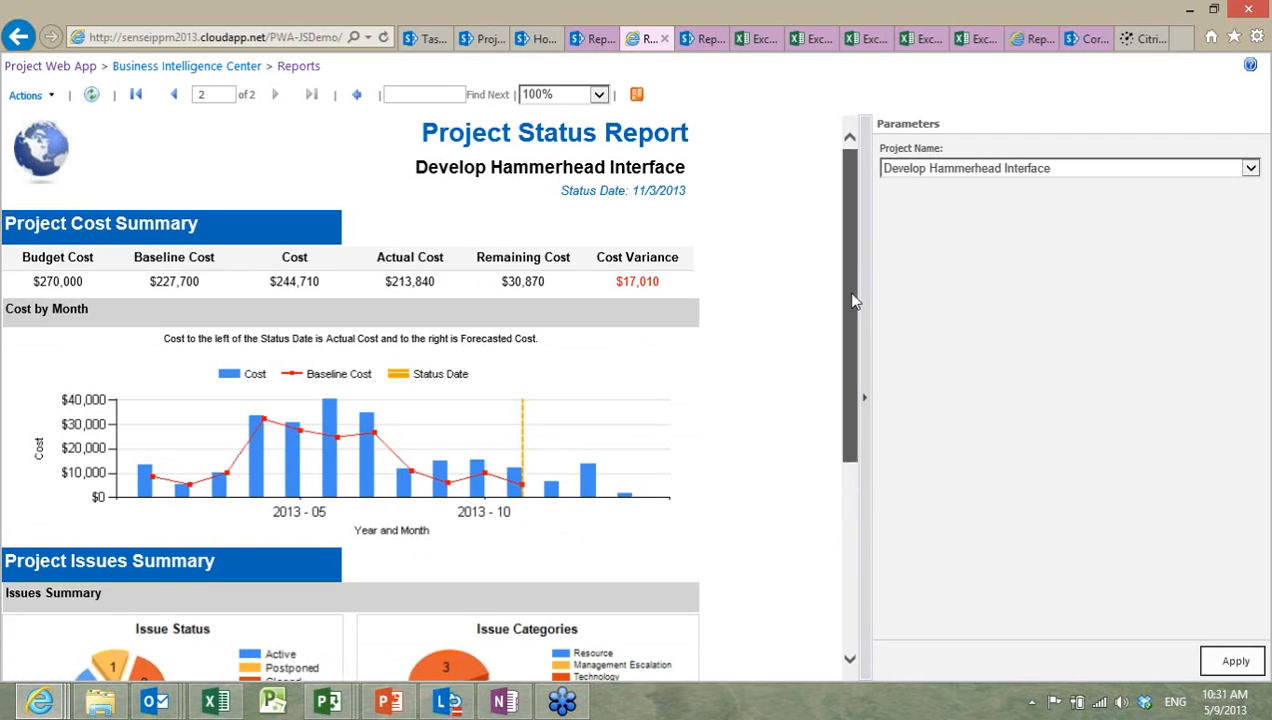
Step: Review the Cost by Month chart and Project Issues Summary, and open the active issues list from the Issue Status chart
scroll(848, 310, down, 3)
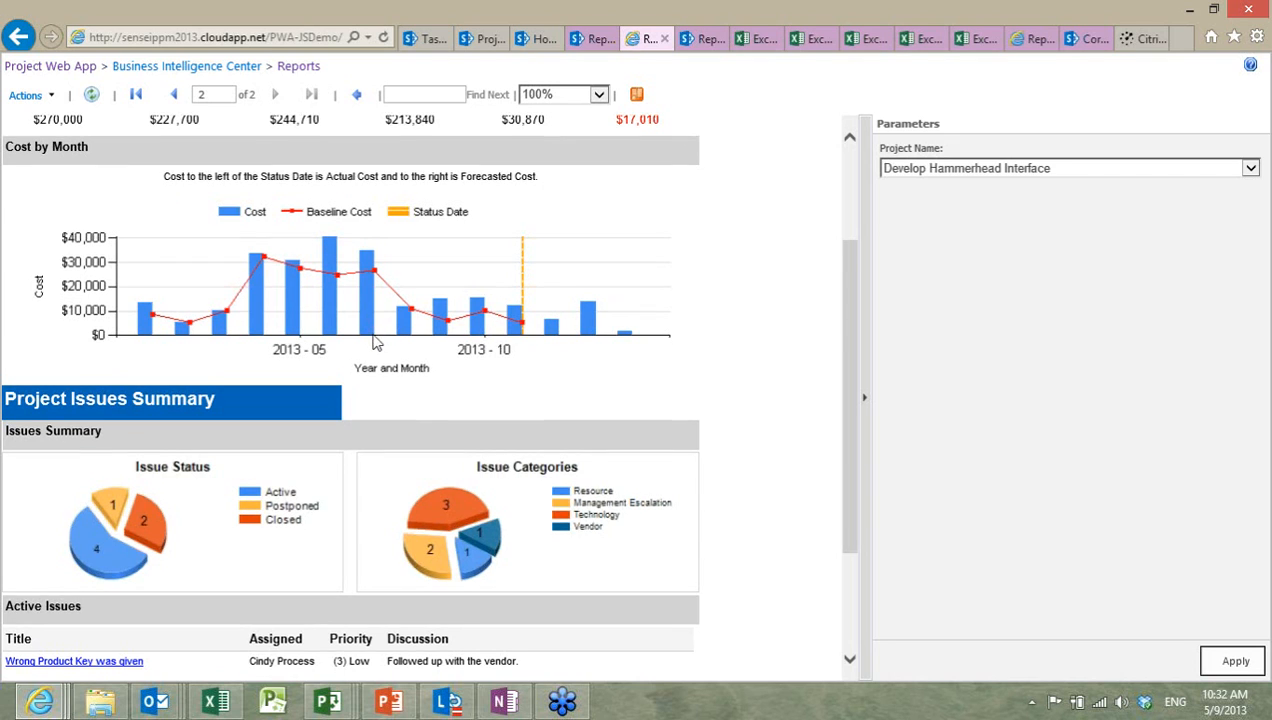
scroll(375, 342, down, 3)
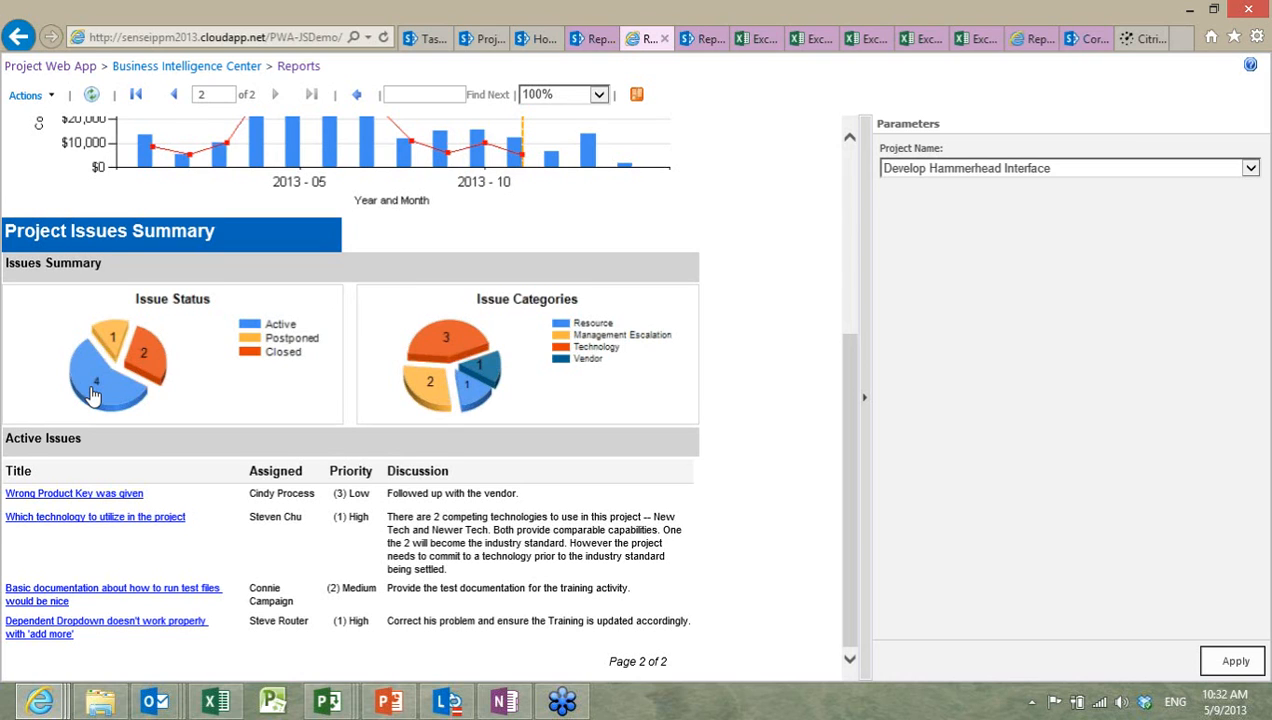
scroll(92, 395, up, 1)
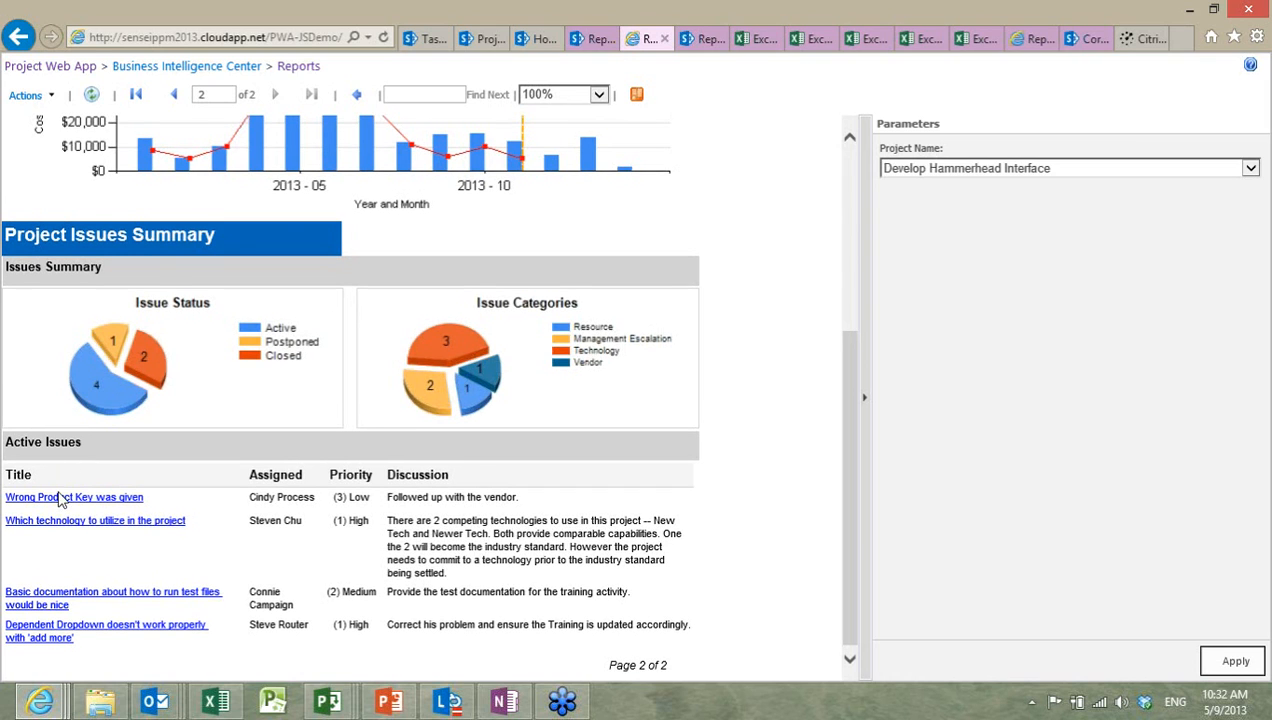
scroll(62, 490, up, 1)
click(93, 410)
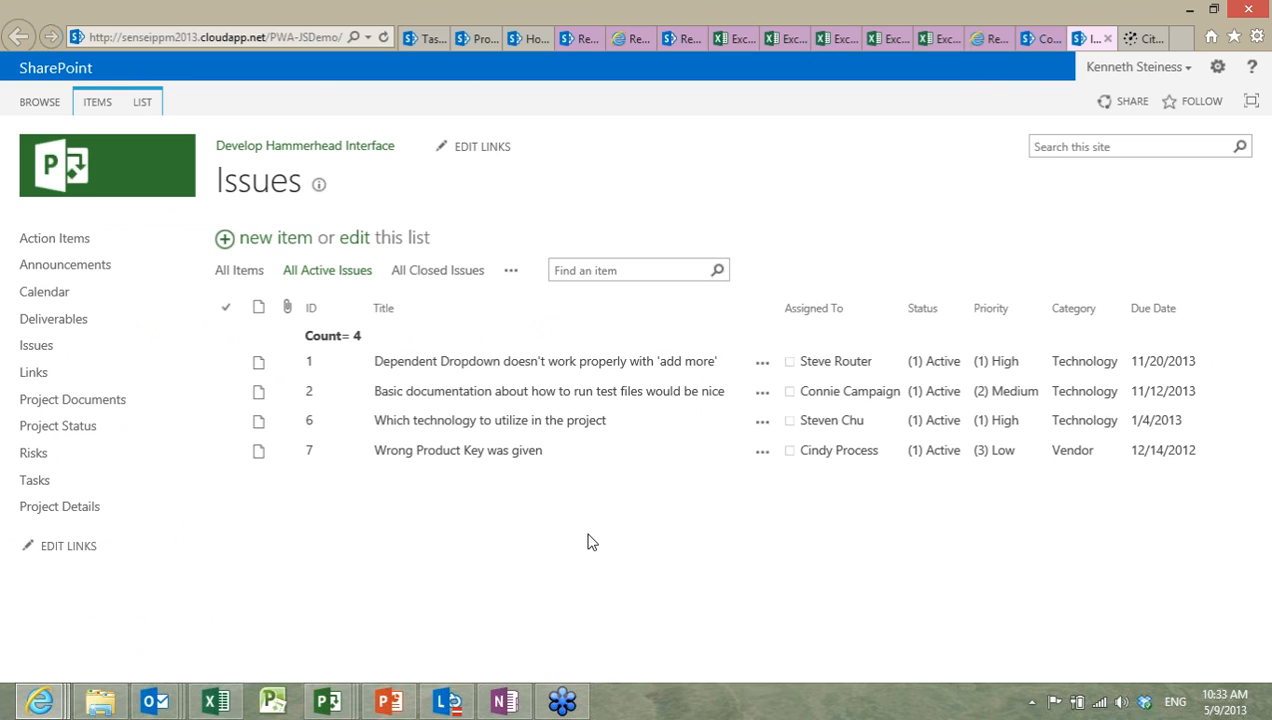
Step: Open the Project Details page of Develop Hammerhead Interface, then switch to the strategic business generation plan in Microsoft Project
click(93, 511)
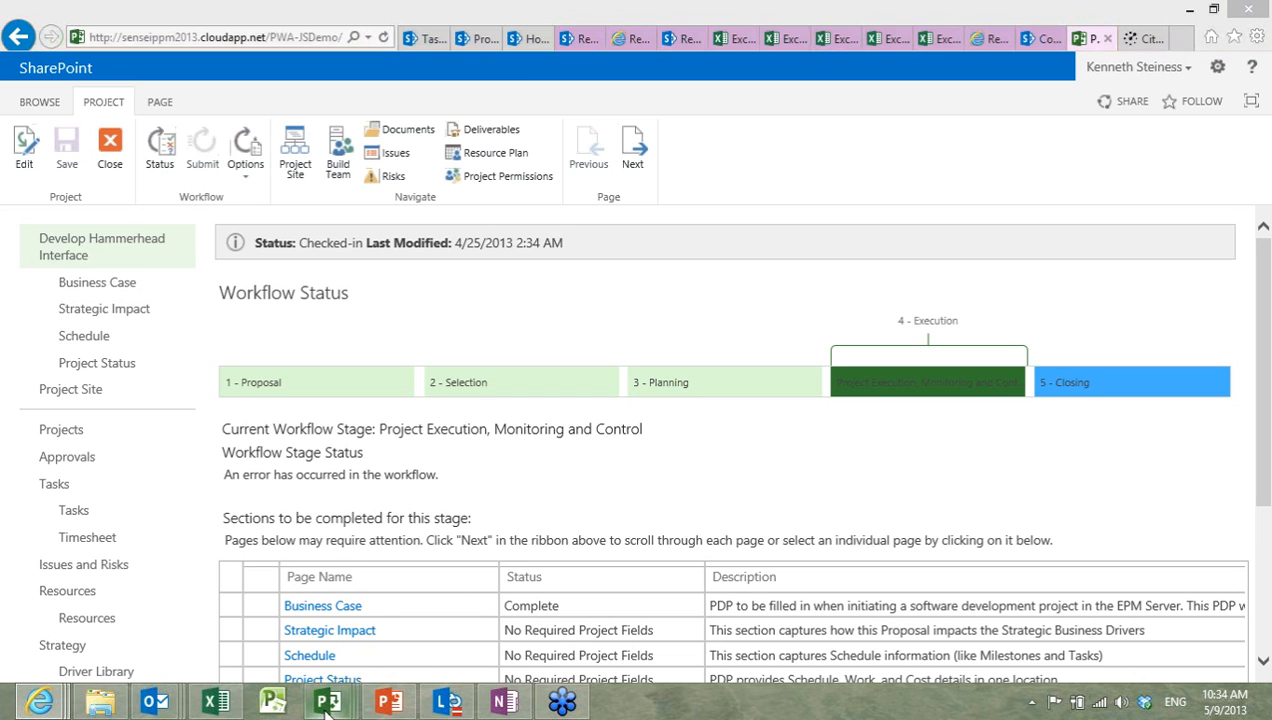
mouse_move(325, 701)
click(330, 613)
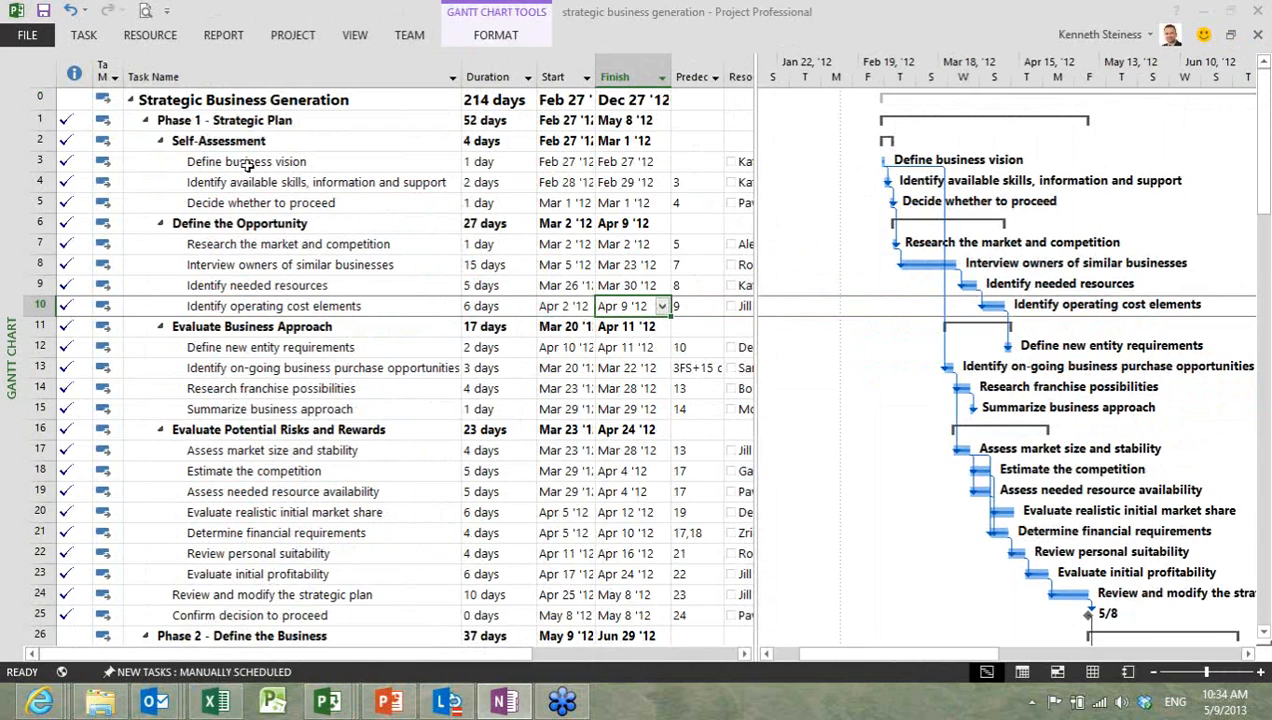
Step: Open the Project Overview dashboard report for the strategic business generation plan and bring the report commands back up
click(224, 35)
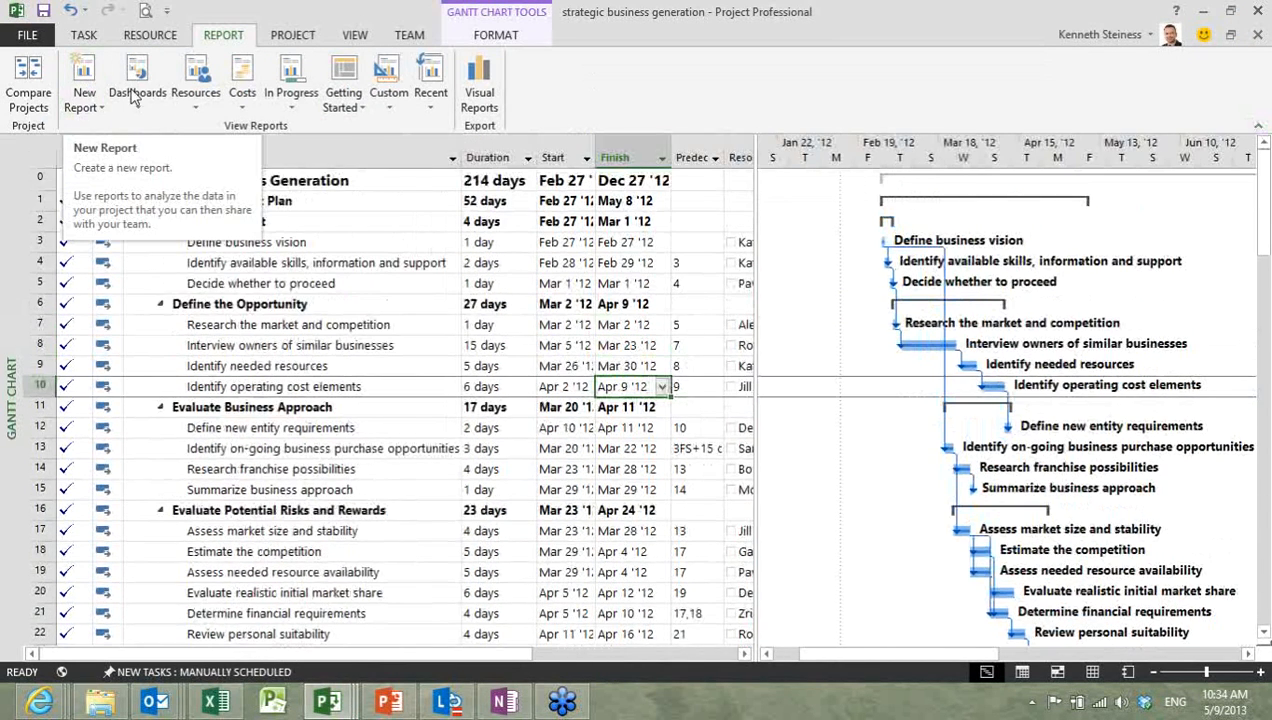
click(133, 97)
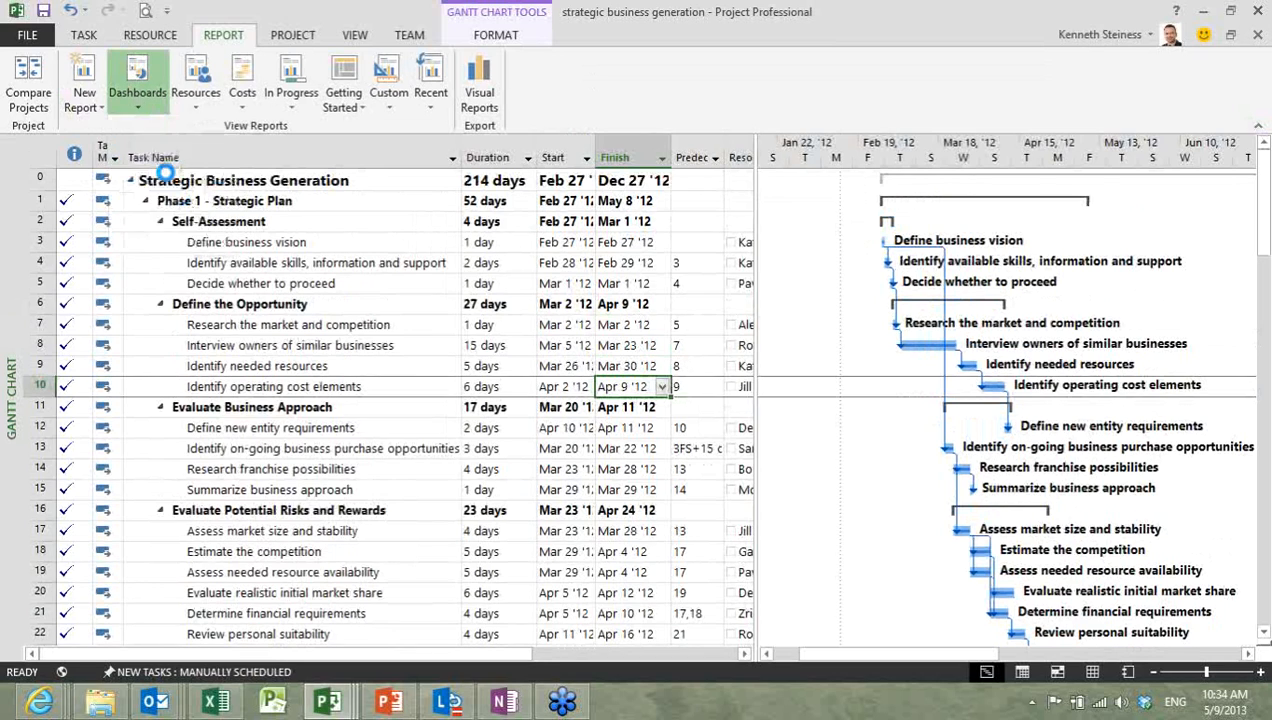
click(165, 171)
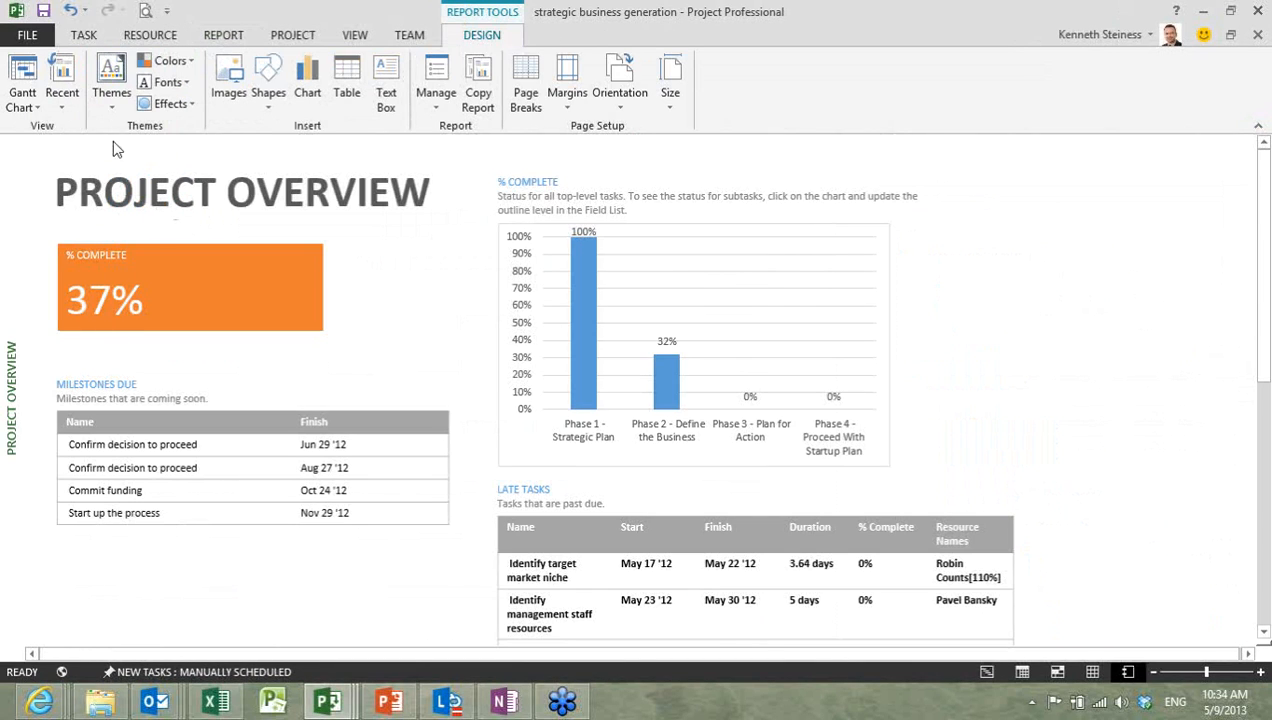
click(212, 40)
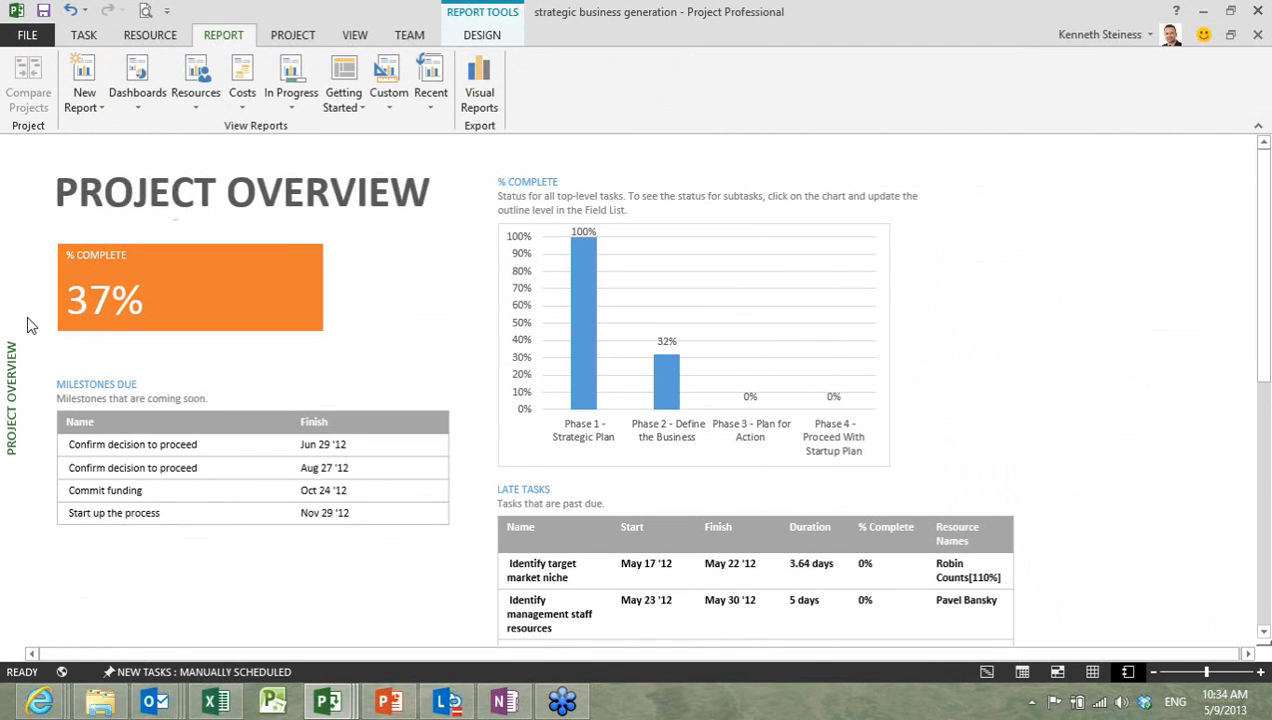
Step: Select the Milestones Due table and examine its available filter, outline level and sort options
click(160, 420)
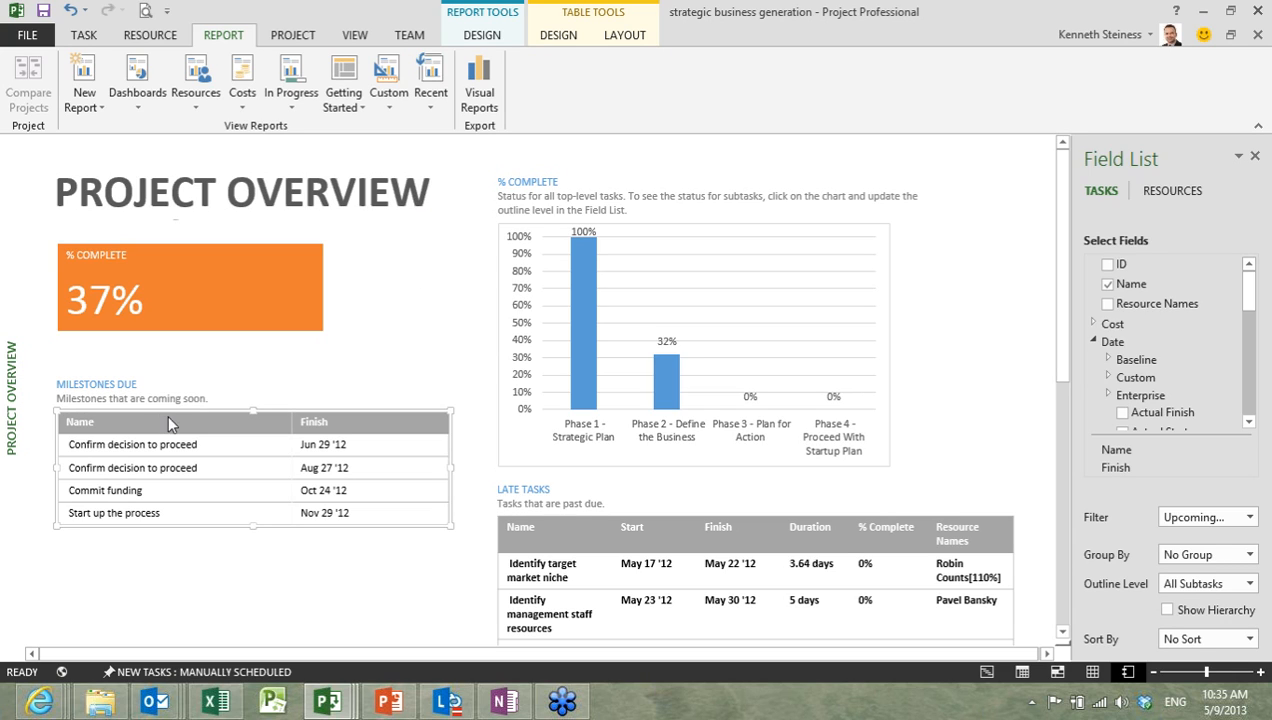
click(1250, 518)
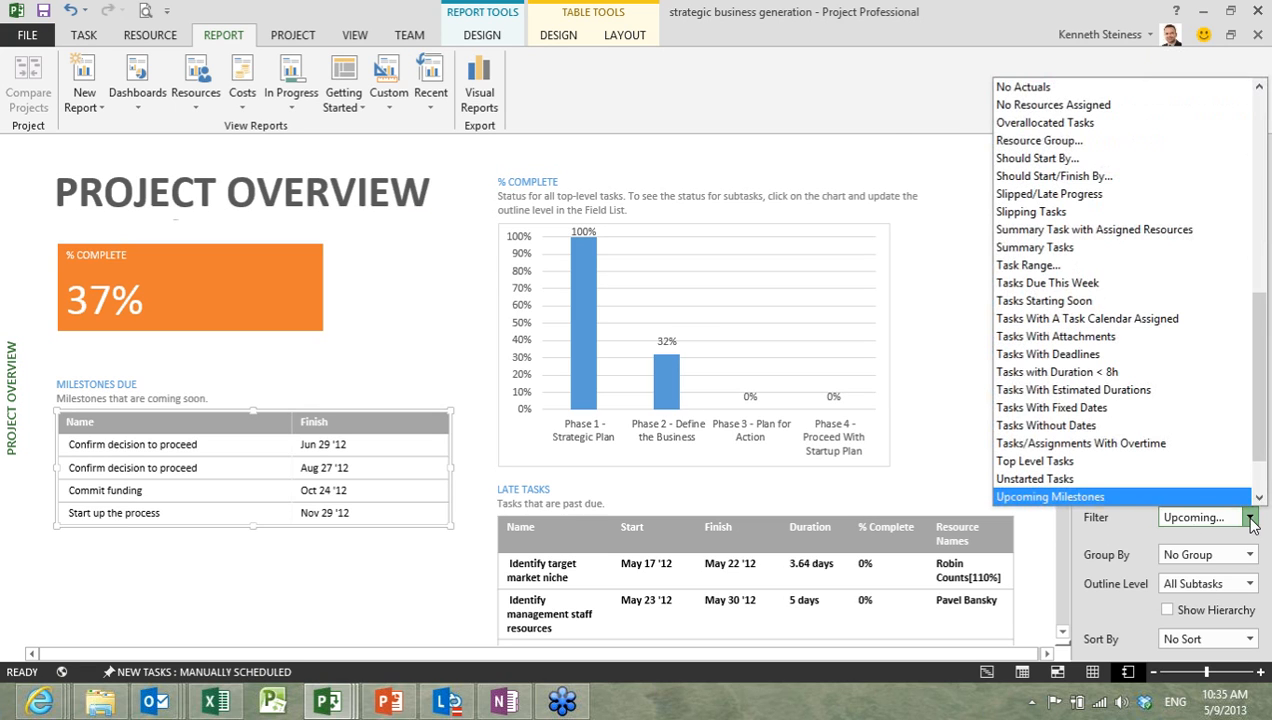
click(1251, 520)
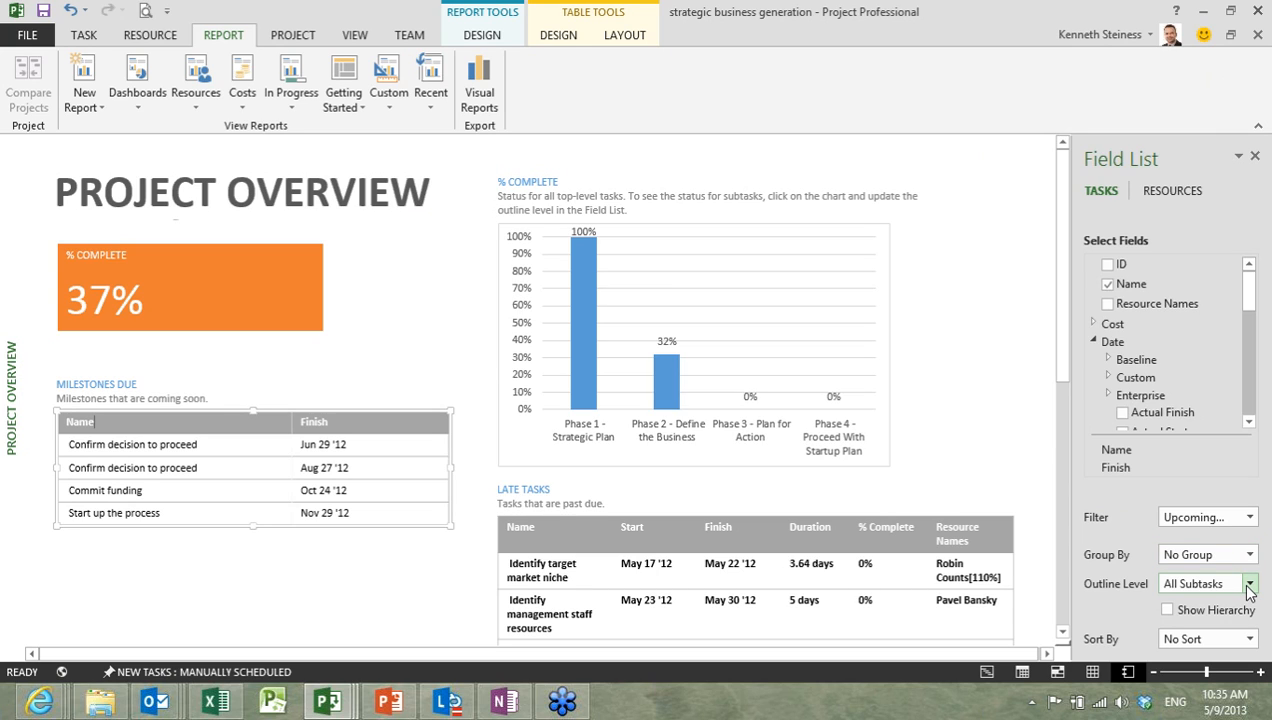
click(1249, 584)
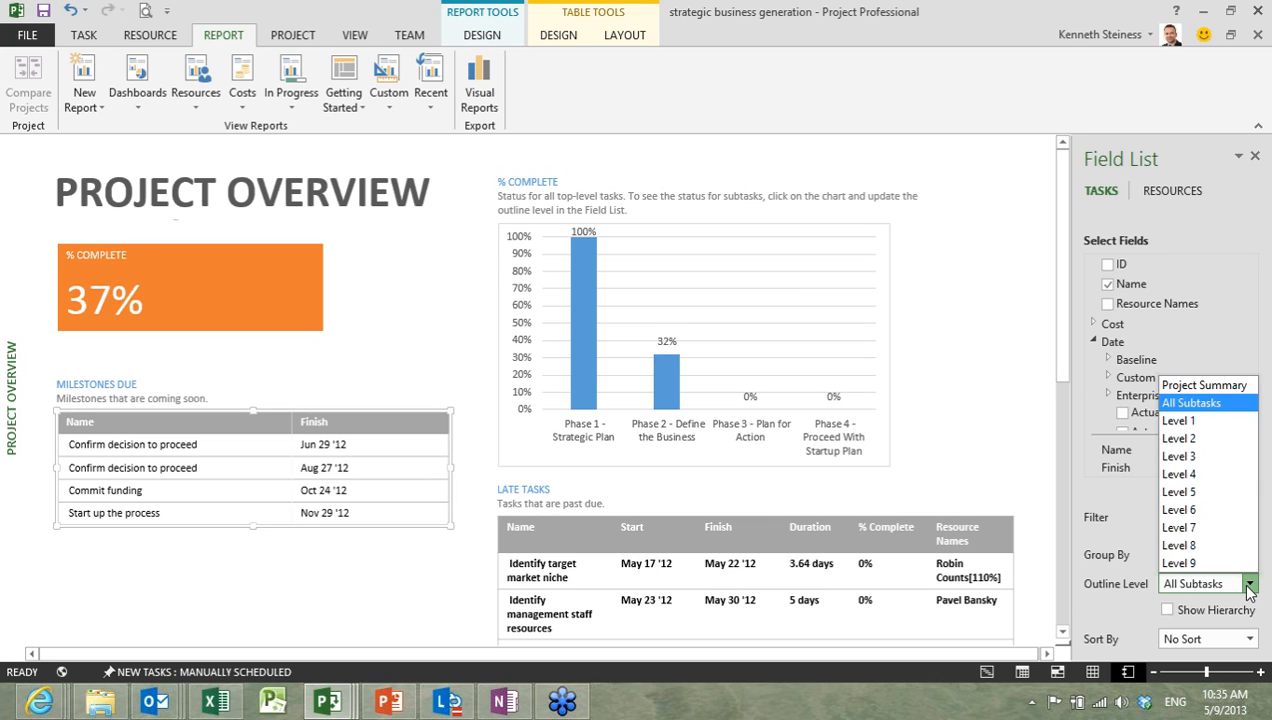
click(1249, 586)
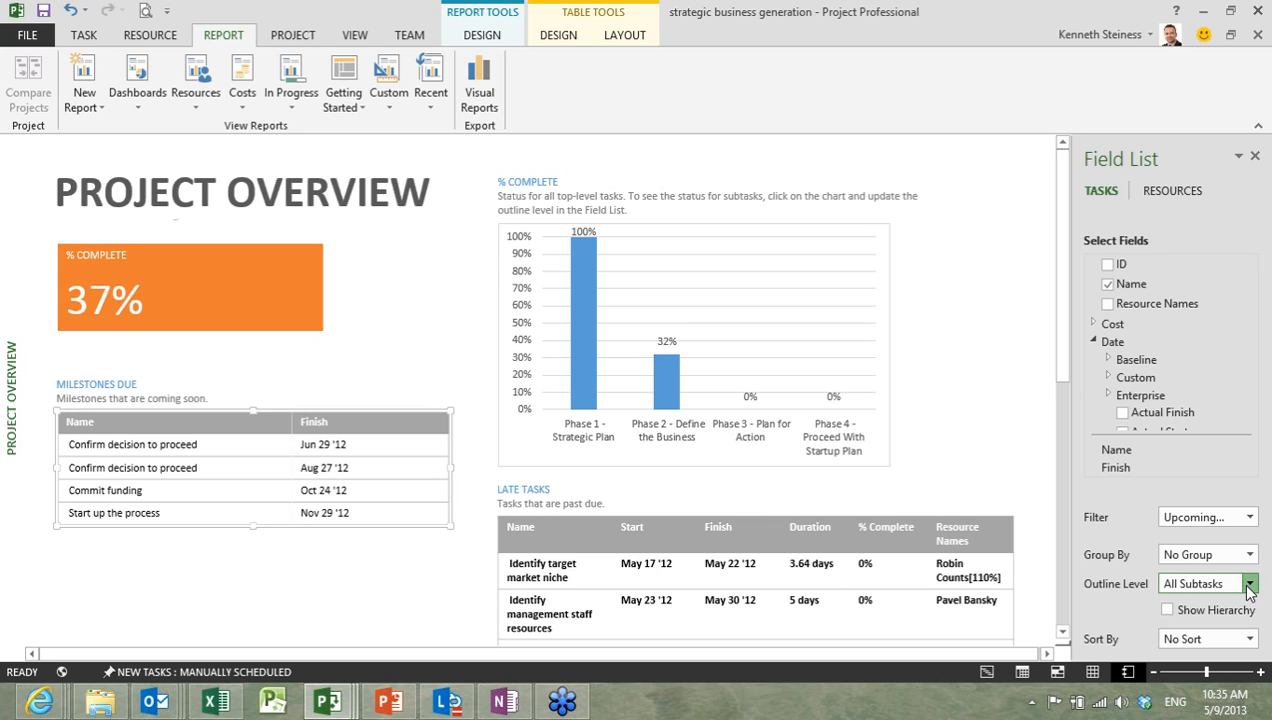
click(1250, 640)
click(1250, 641)
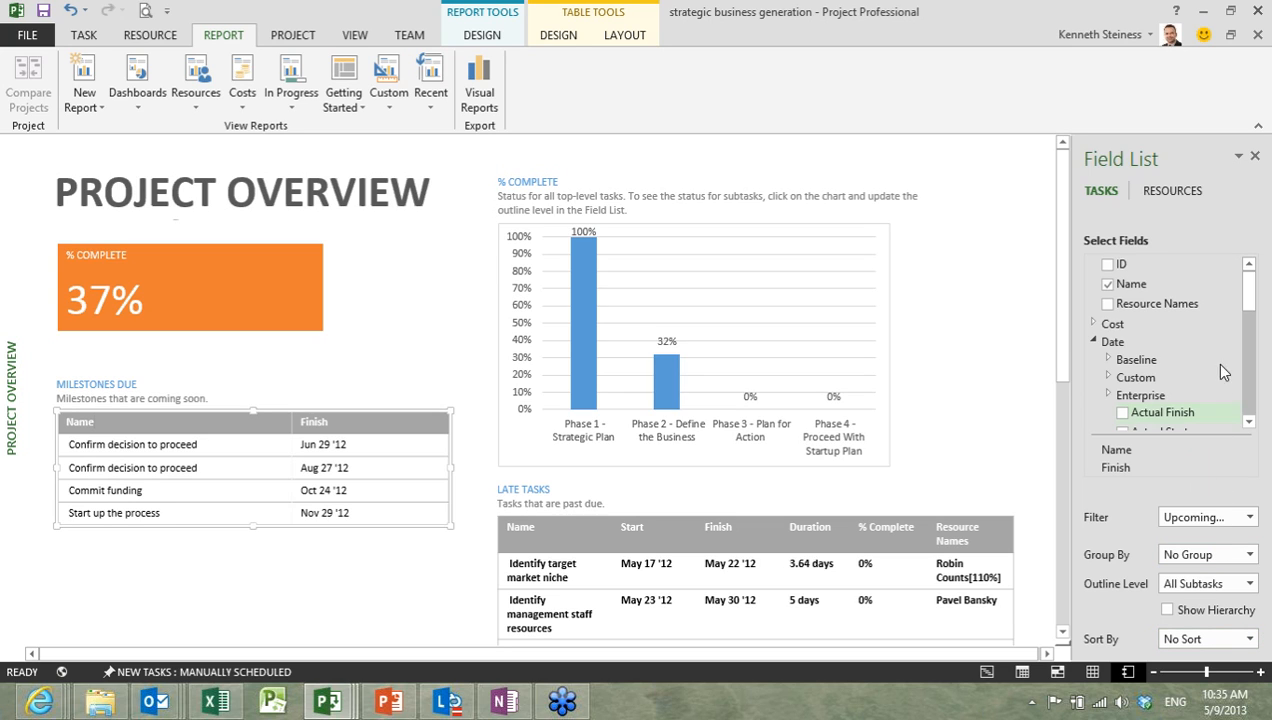
Step: Set the % Complete chart's outline level to Level 2 and view its series and category filters
click(707, 298)
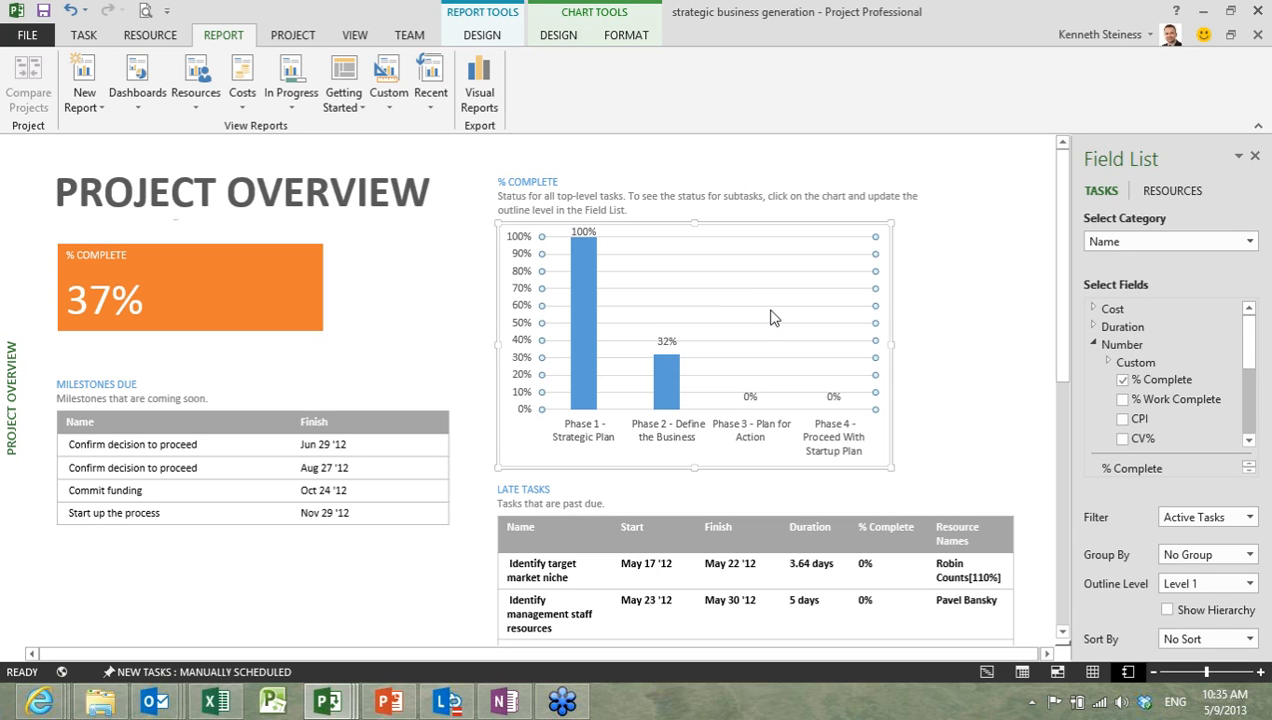
click(1250, 584)
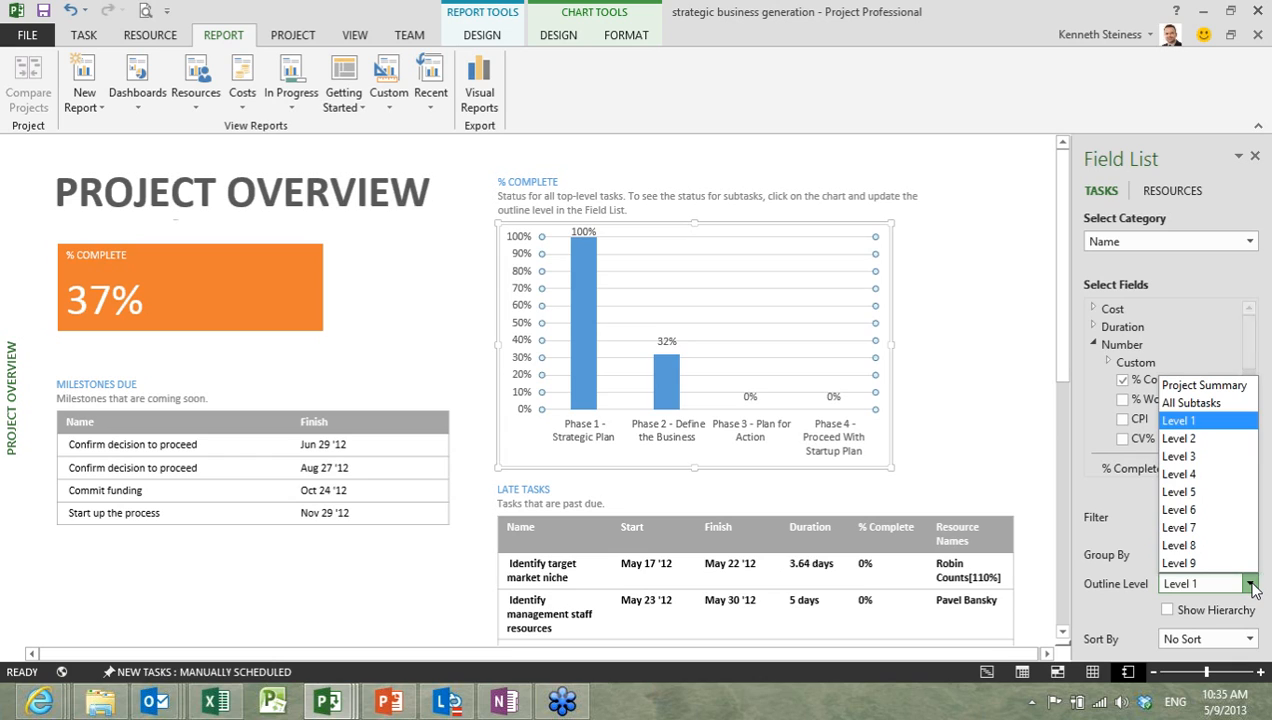
click(1185, 446)
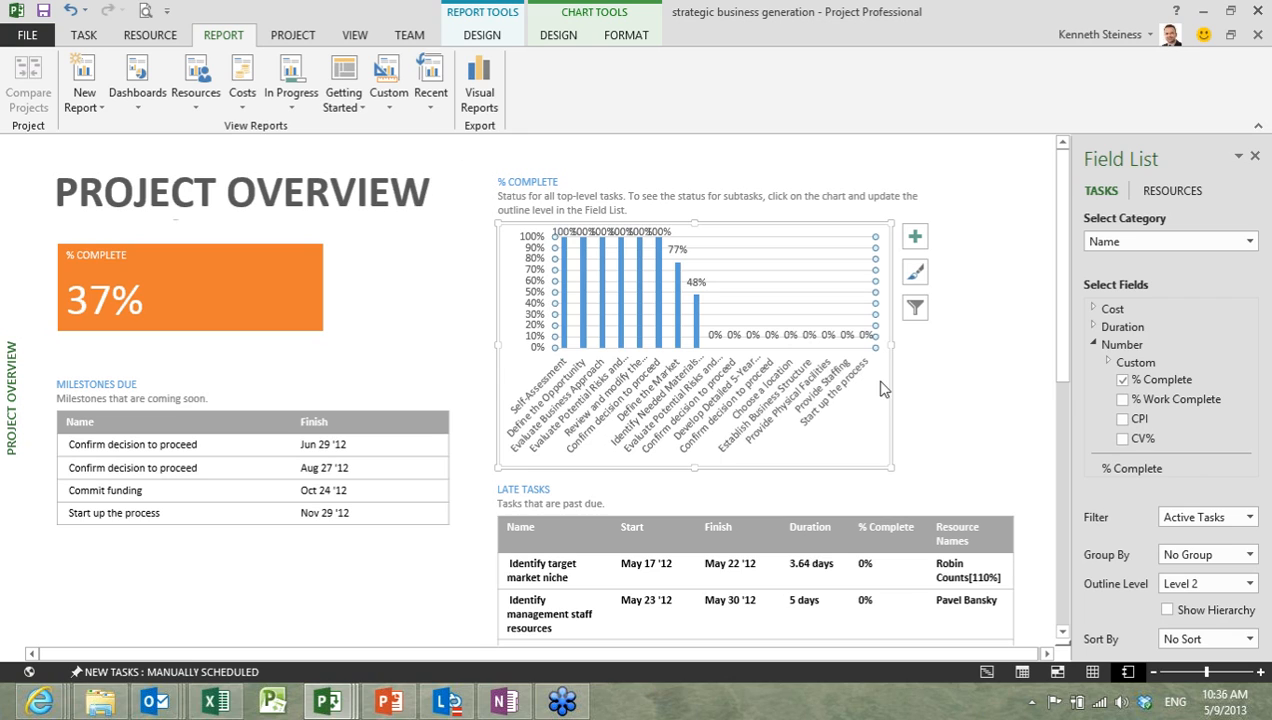
click(912, 317)
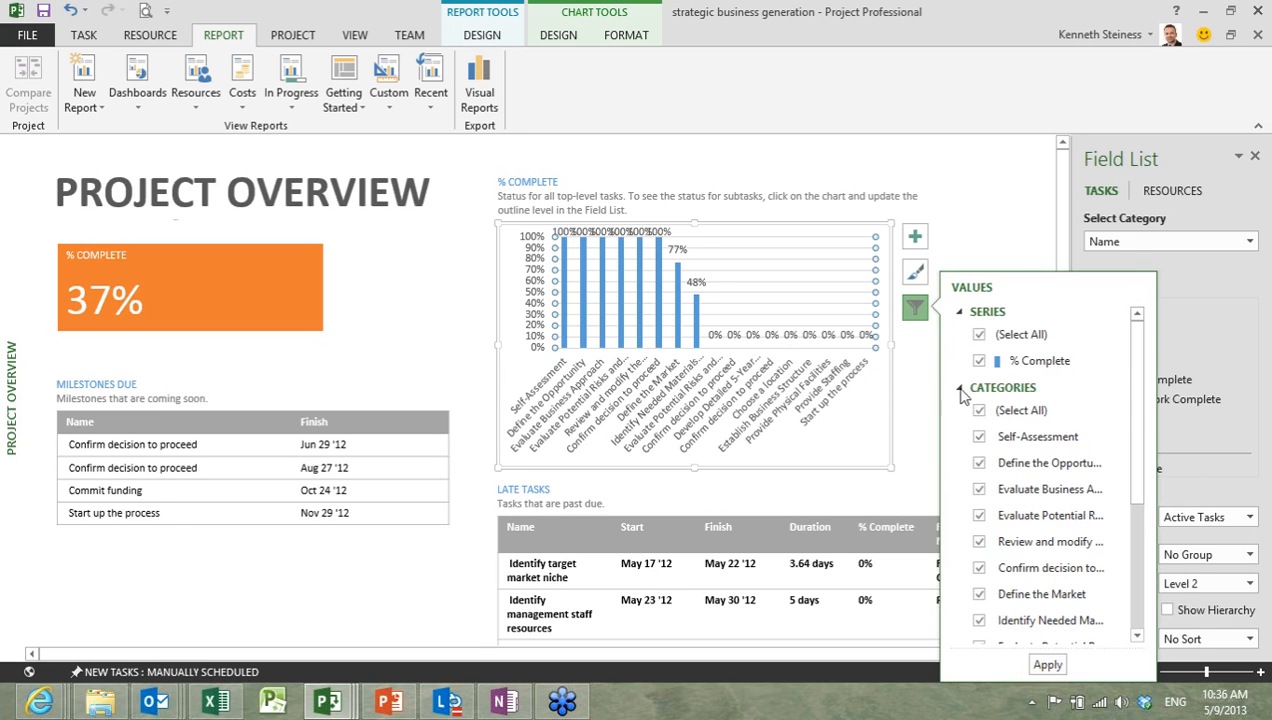
click(978, 242)
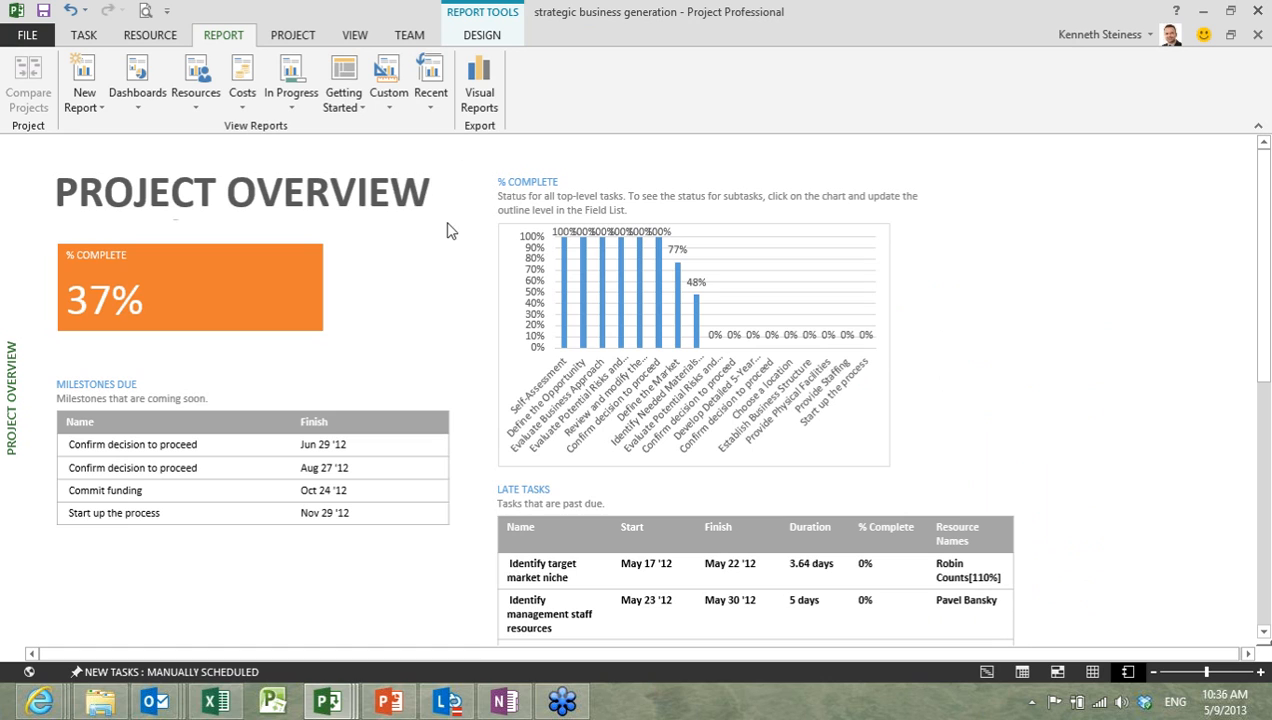
Step: Open the Burndown dashboard report
click(135, 90)
click(155, 126)
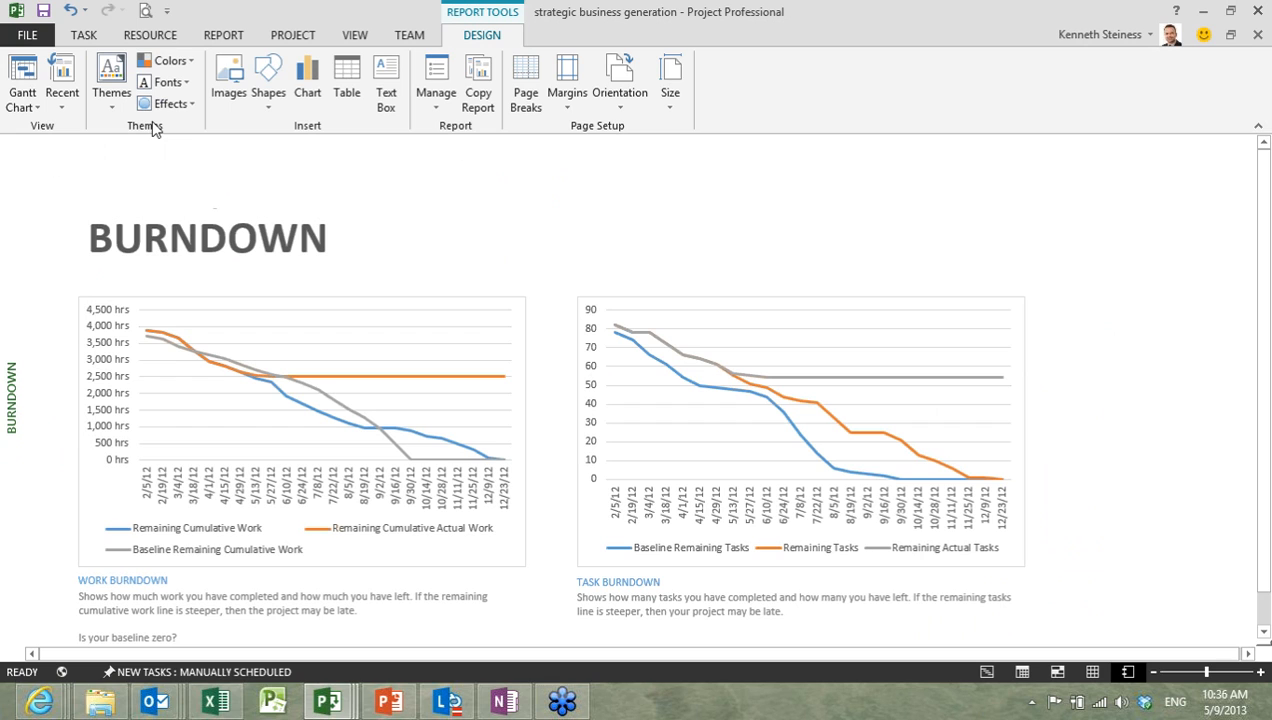
Step: Open the Cost Overview dashboard report and review its cost status table and chart
click(186, 179)
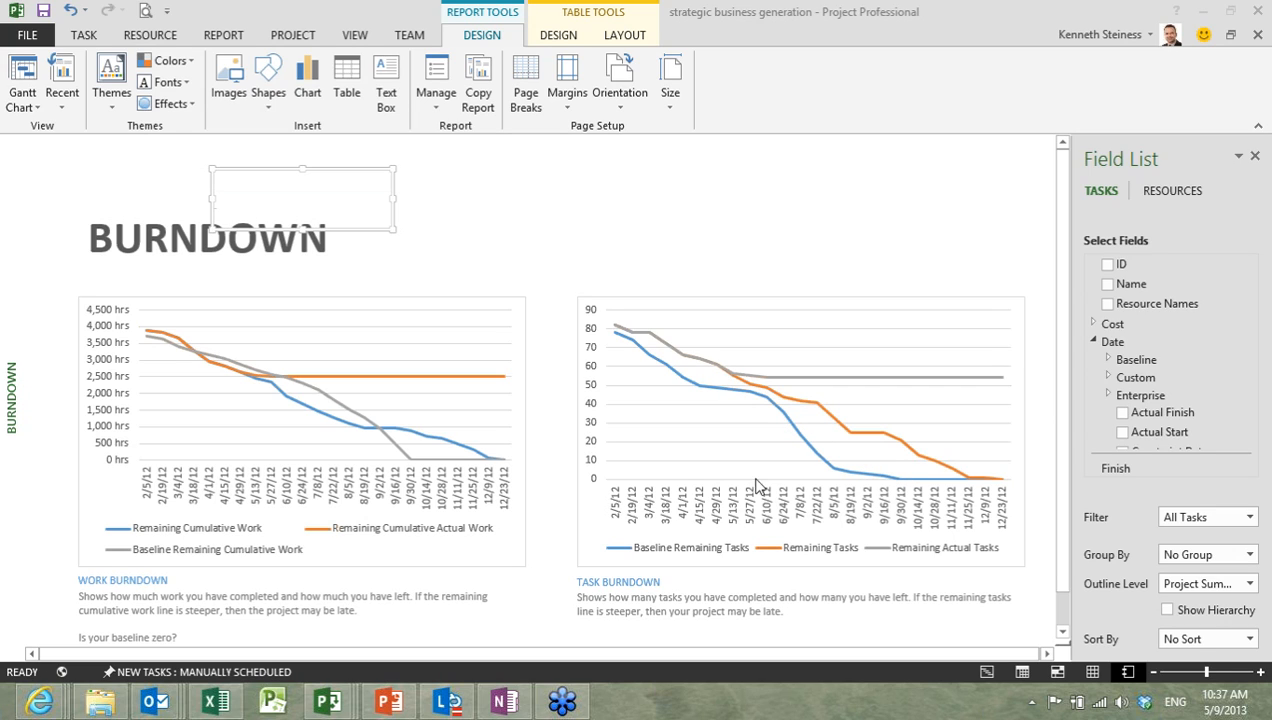
click(228, 36)
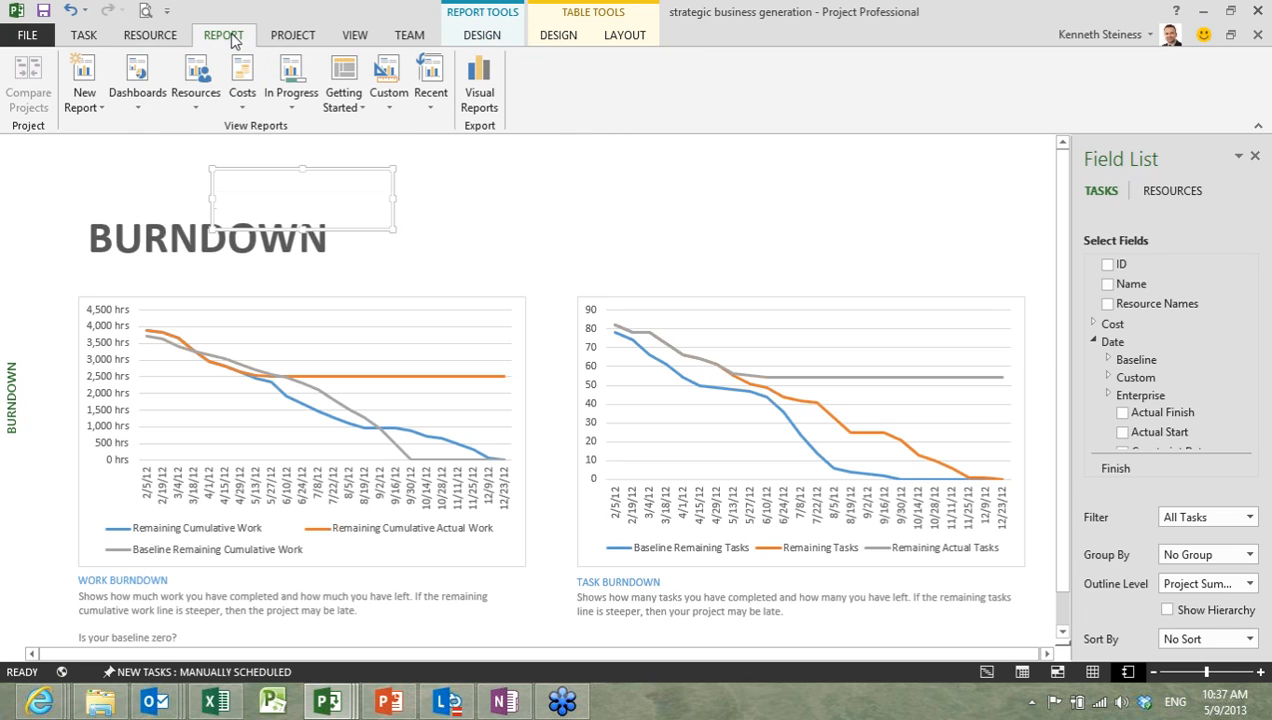
click(137, 85)
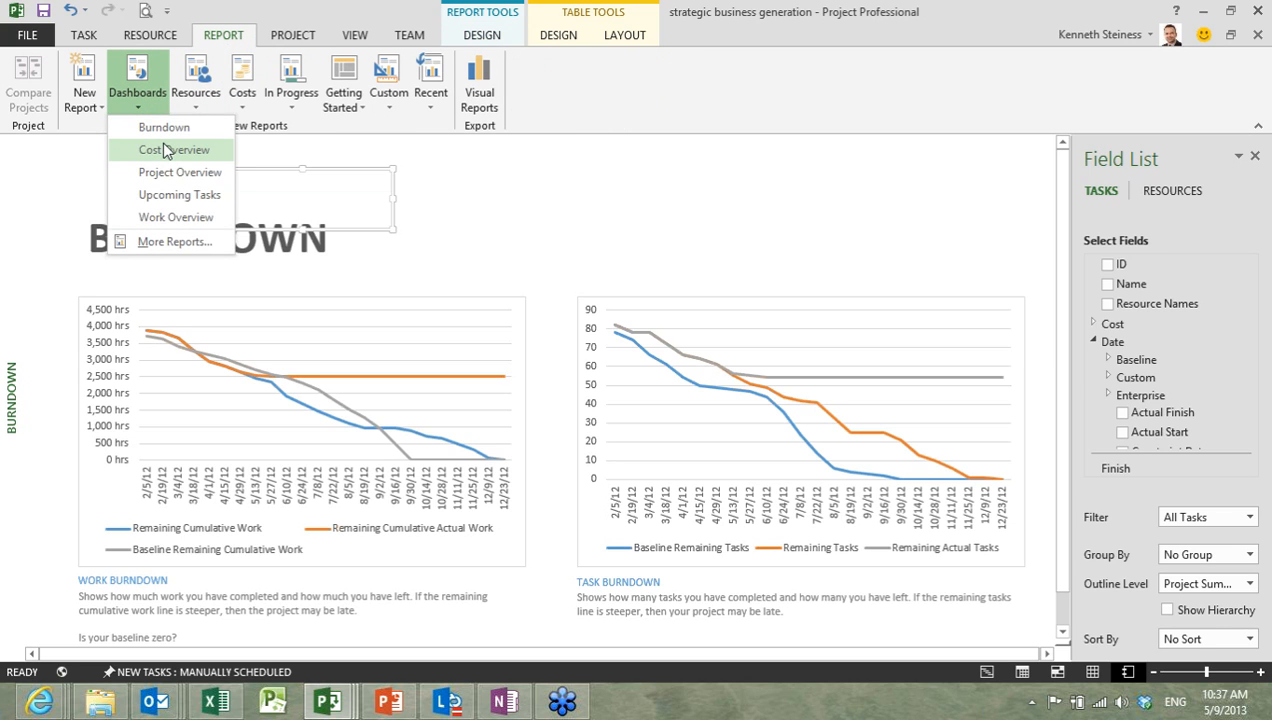
click(169, 150)
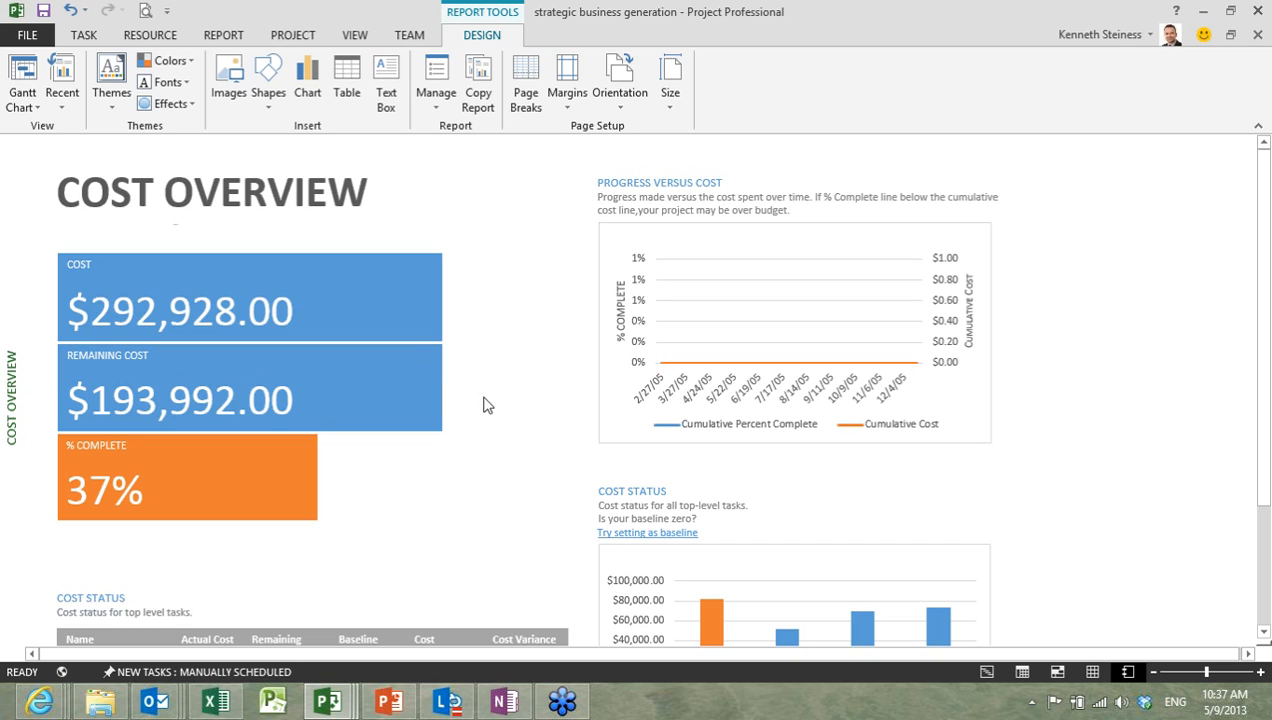
scroll(483, 404, down, 2)
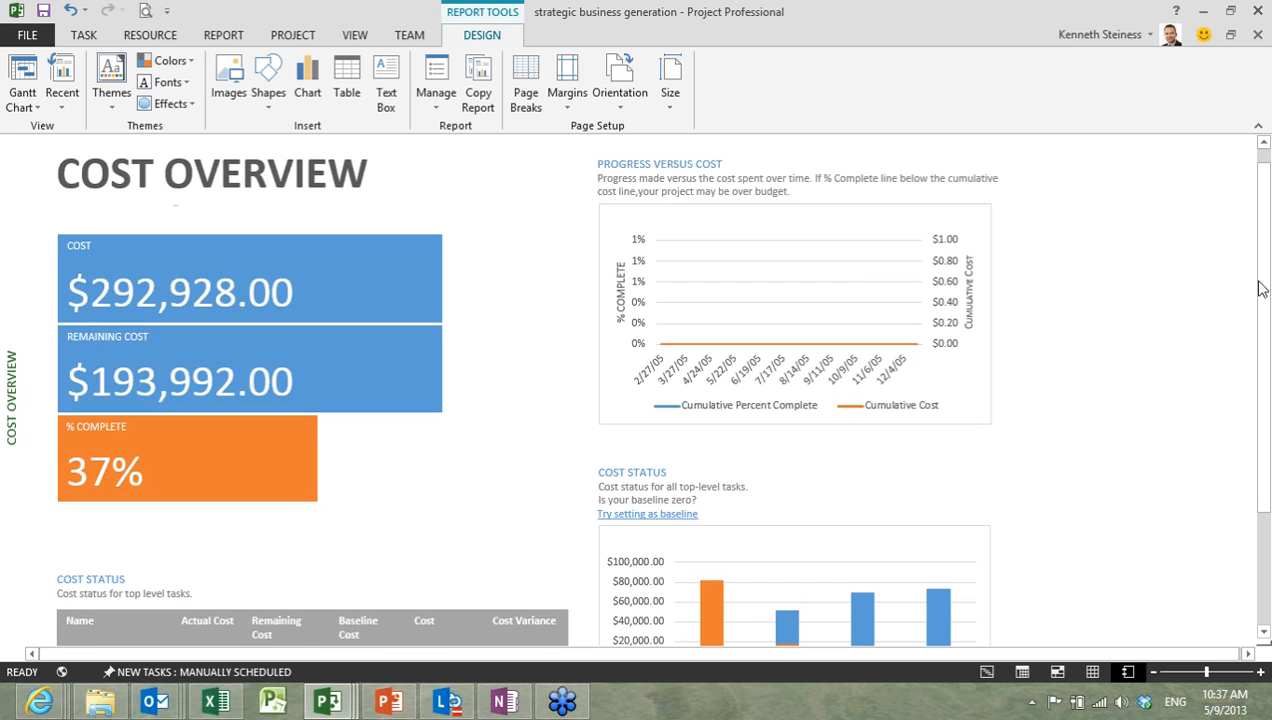
scroll(1265, 316, down, 3)
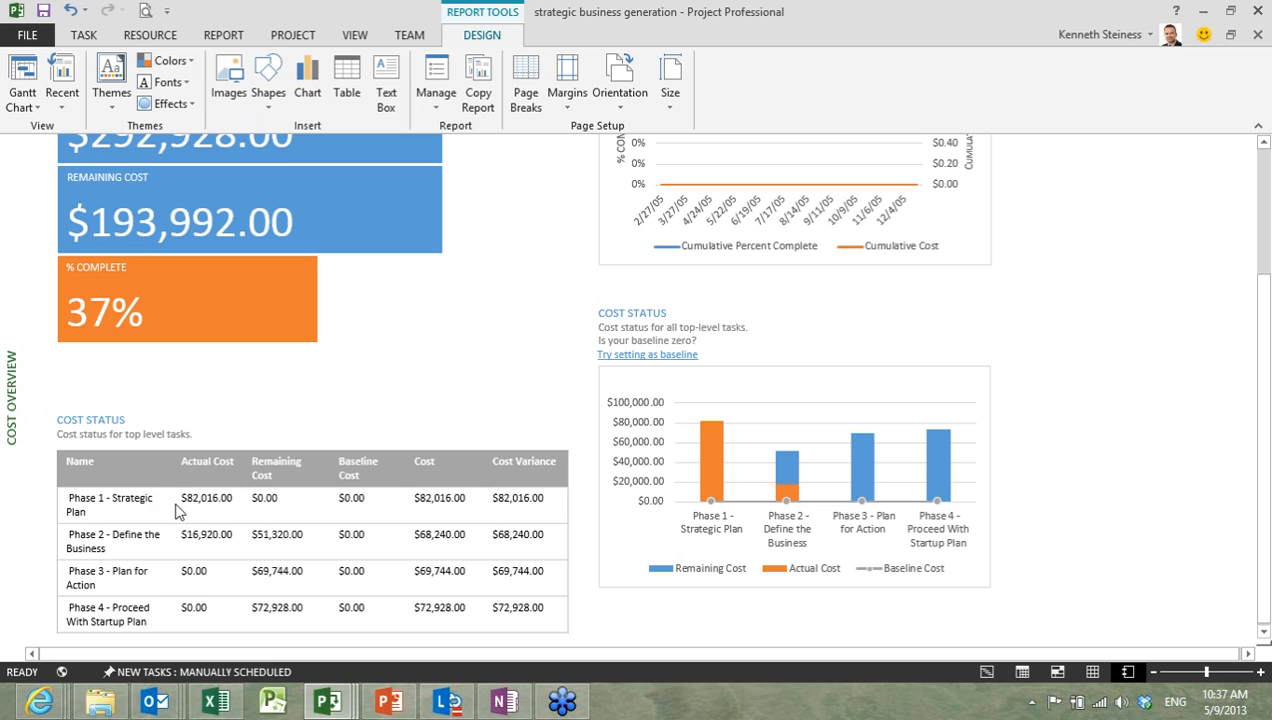
click(776, 428)
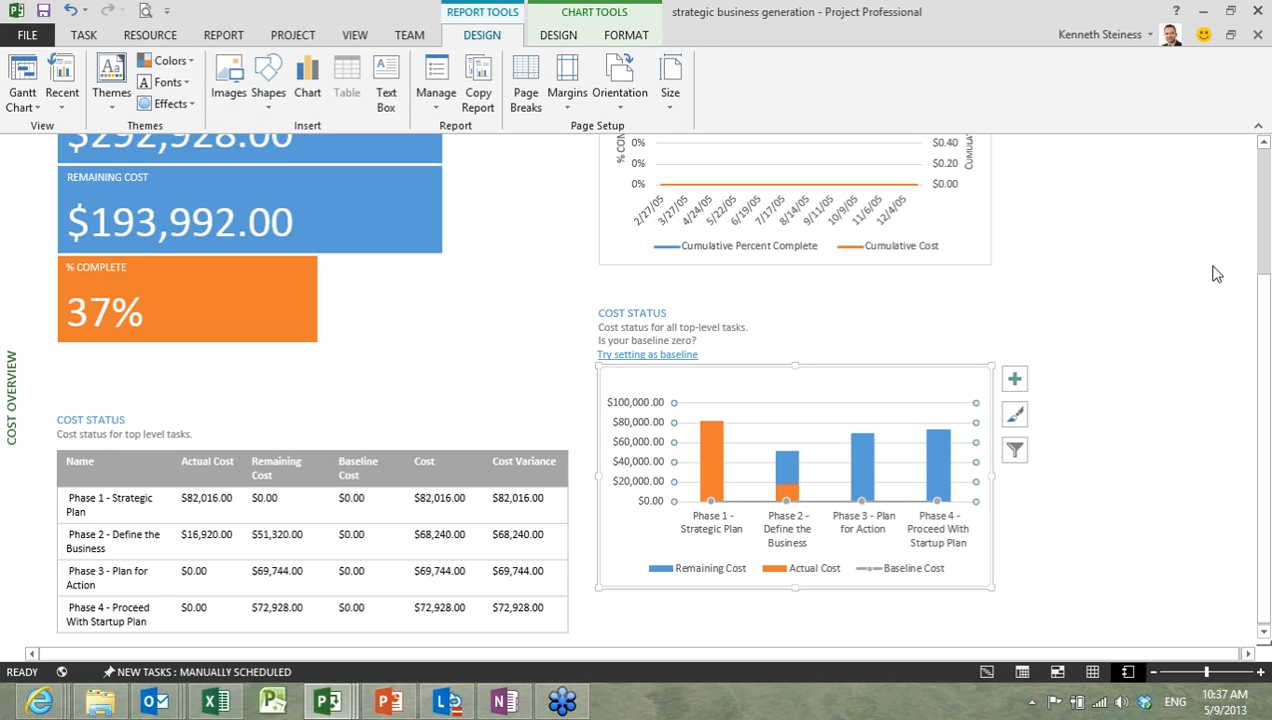
click(664, 313)
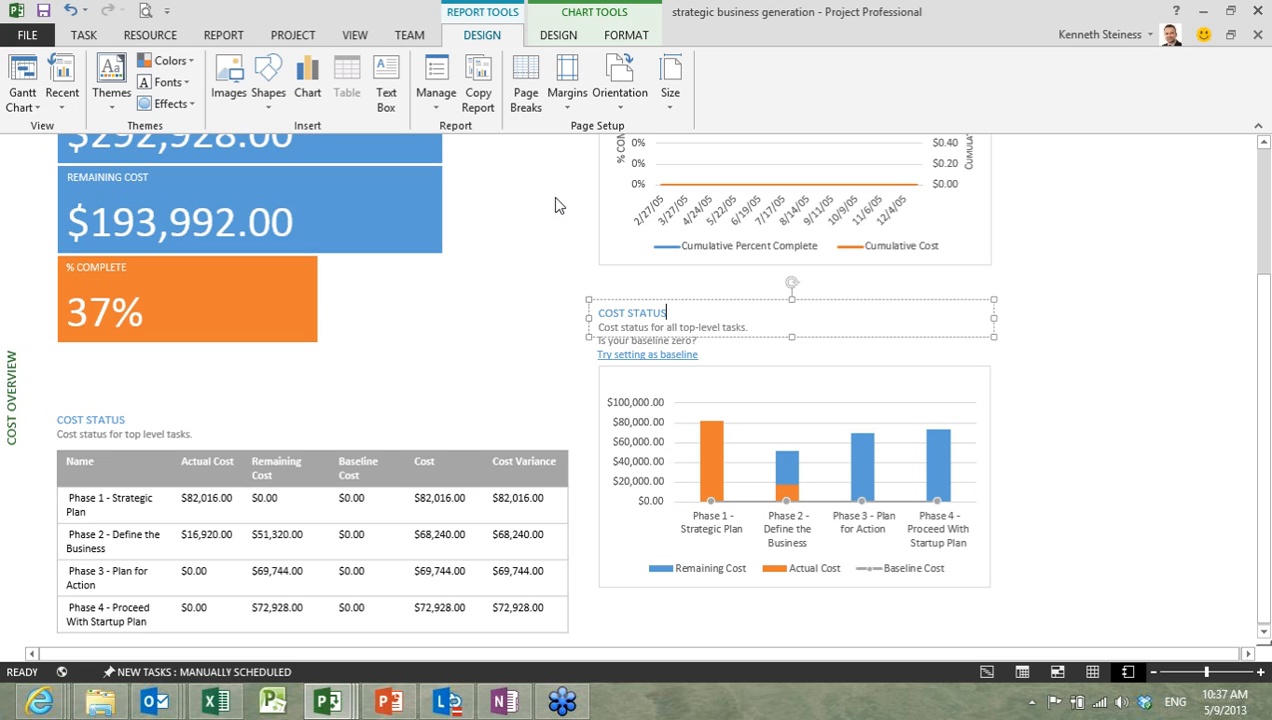
Step: Open the Resource Overview report and review its work charts and the full resource status table
click(232, 38)
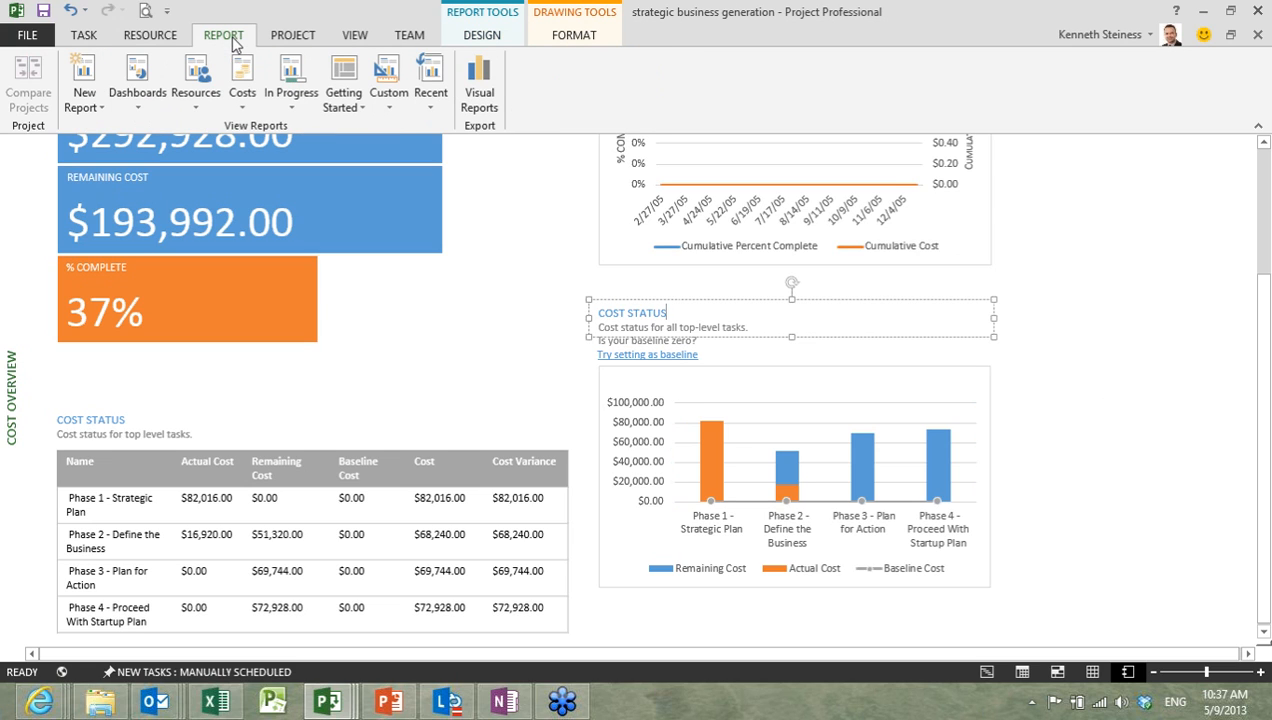
click(200, 86)
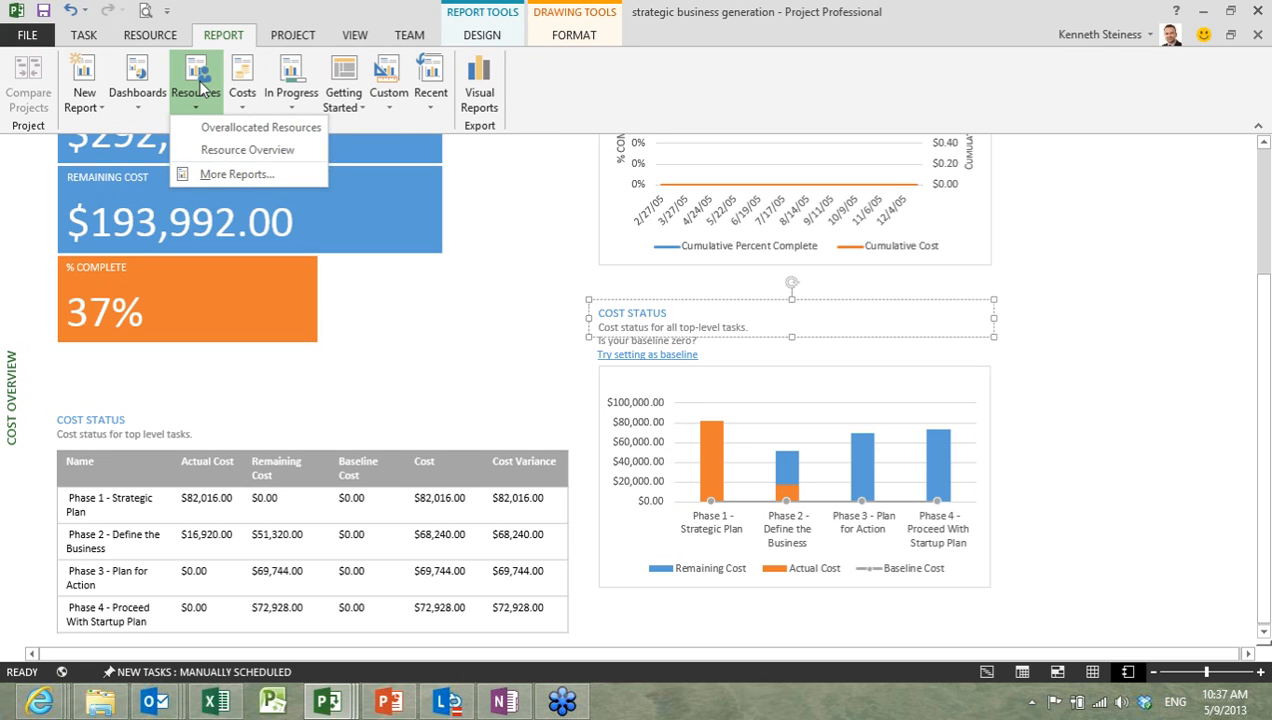
click(209, 134)
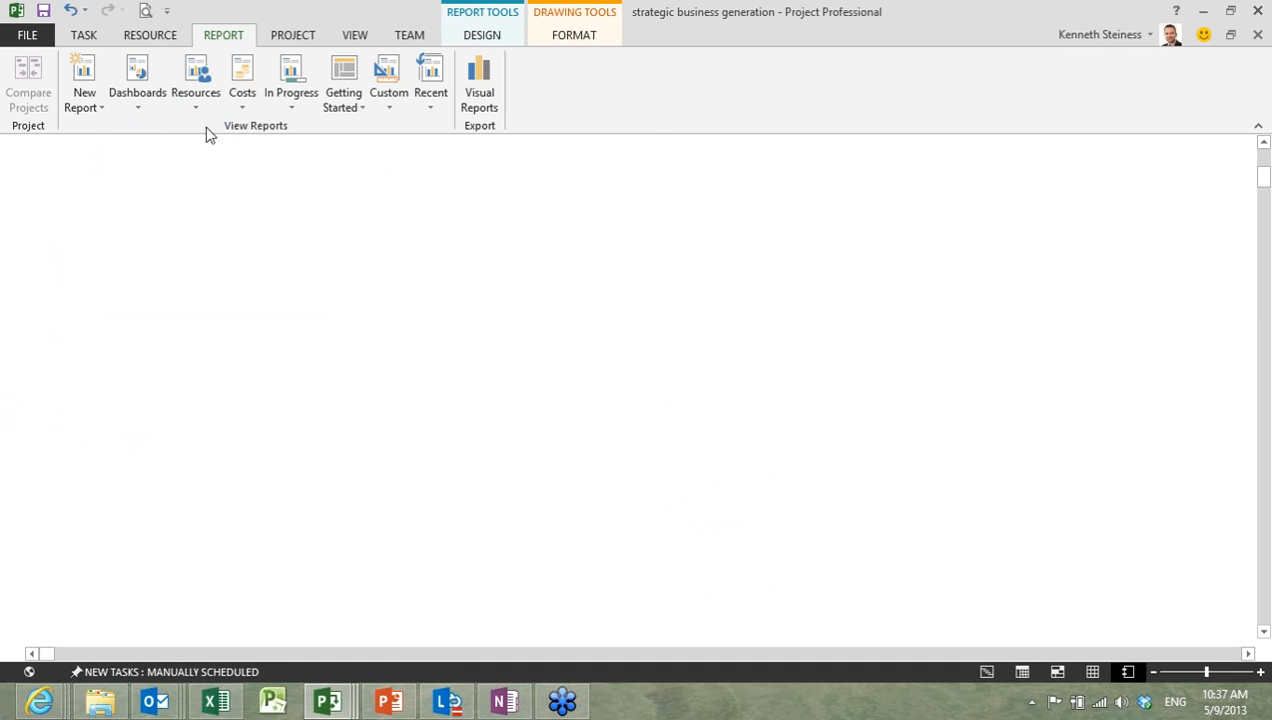
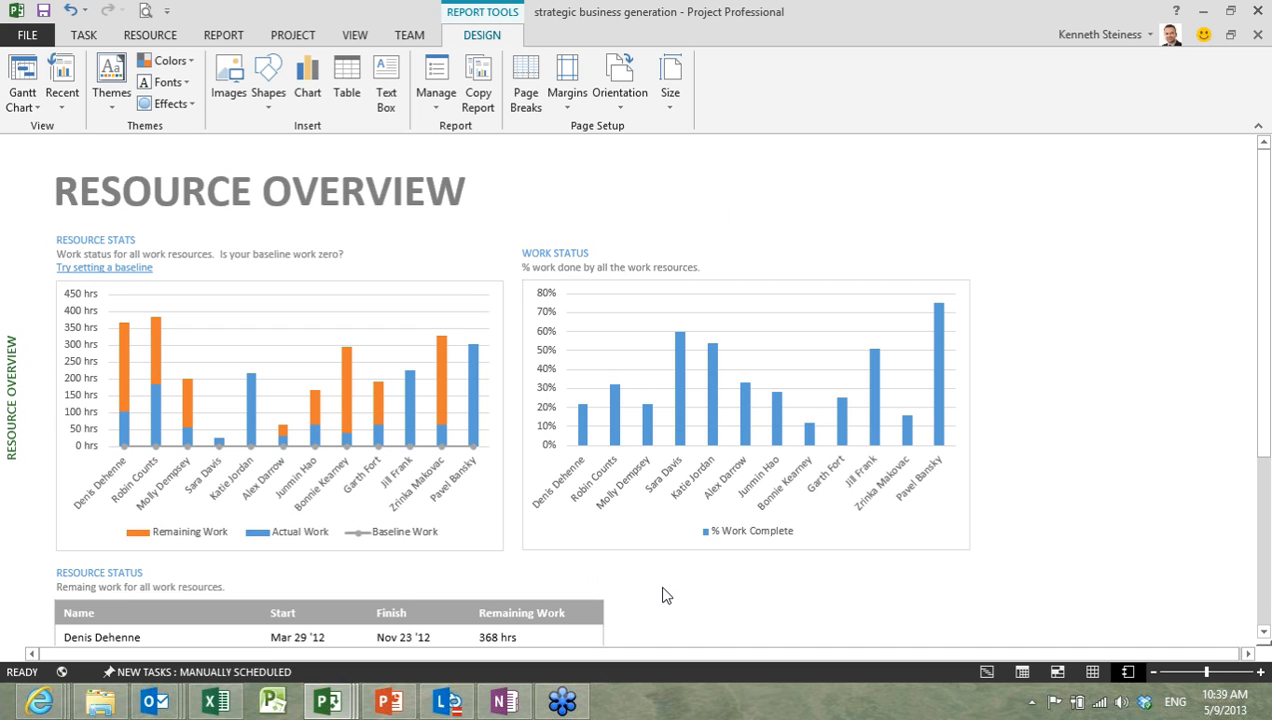
scroll(730, 555, down, 3)
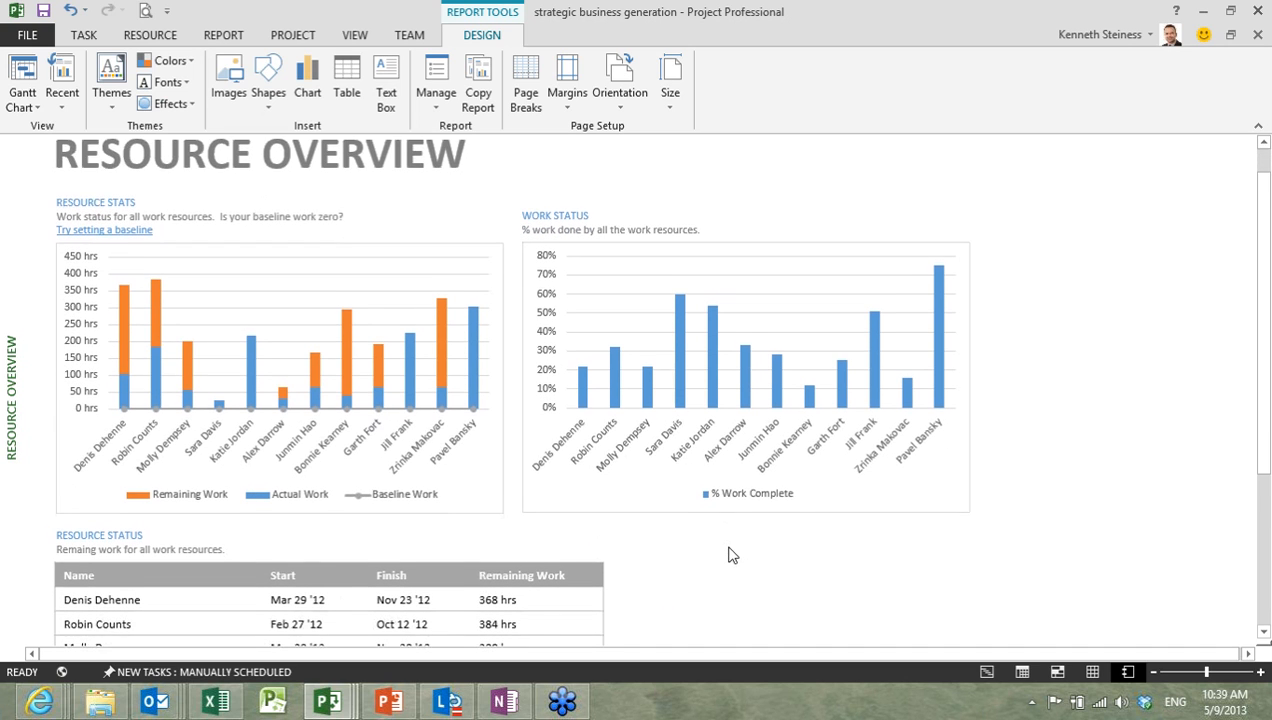
scroll(730, 555, down, 7)
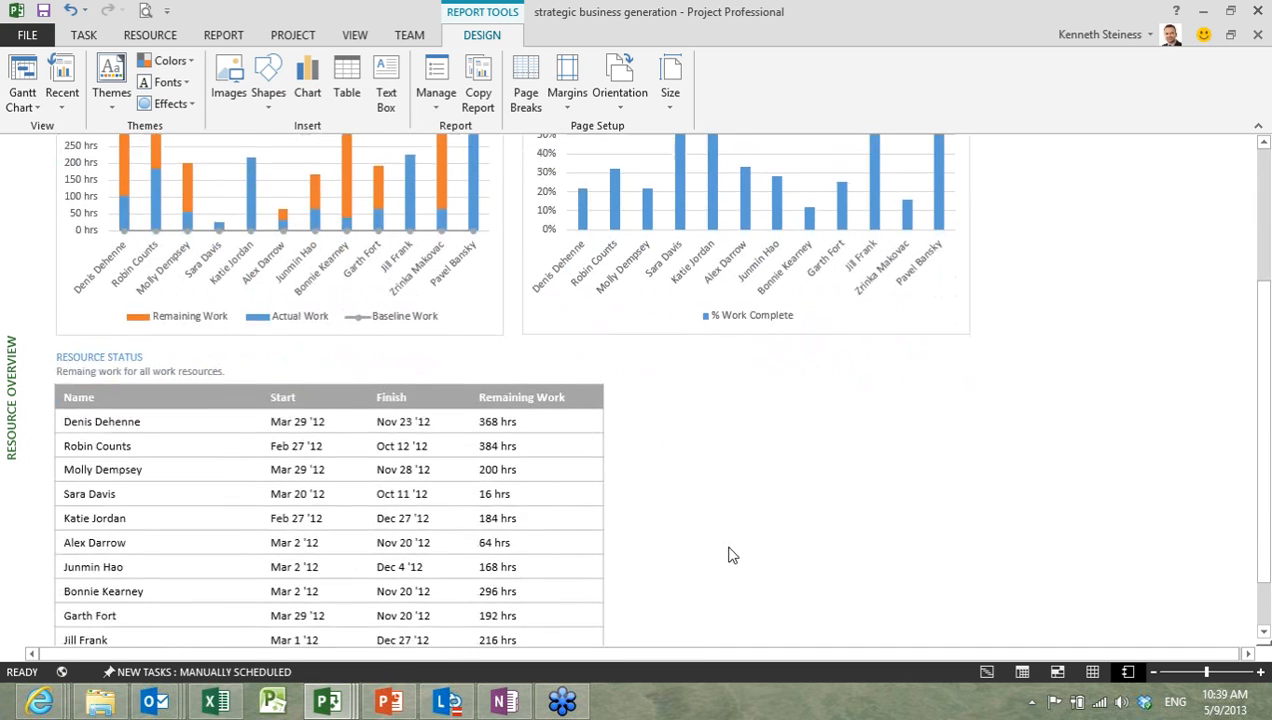
scroll(732, 556, down, 1)
scroll(730, 555, down, 3)
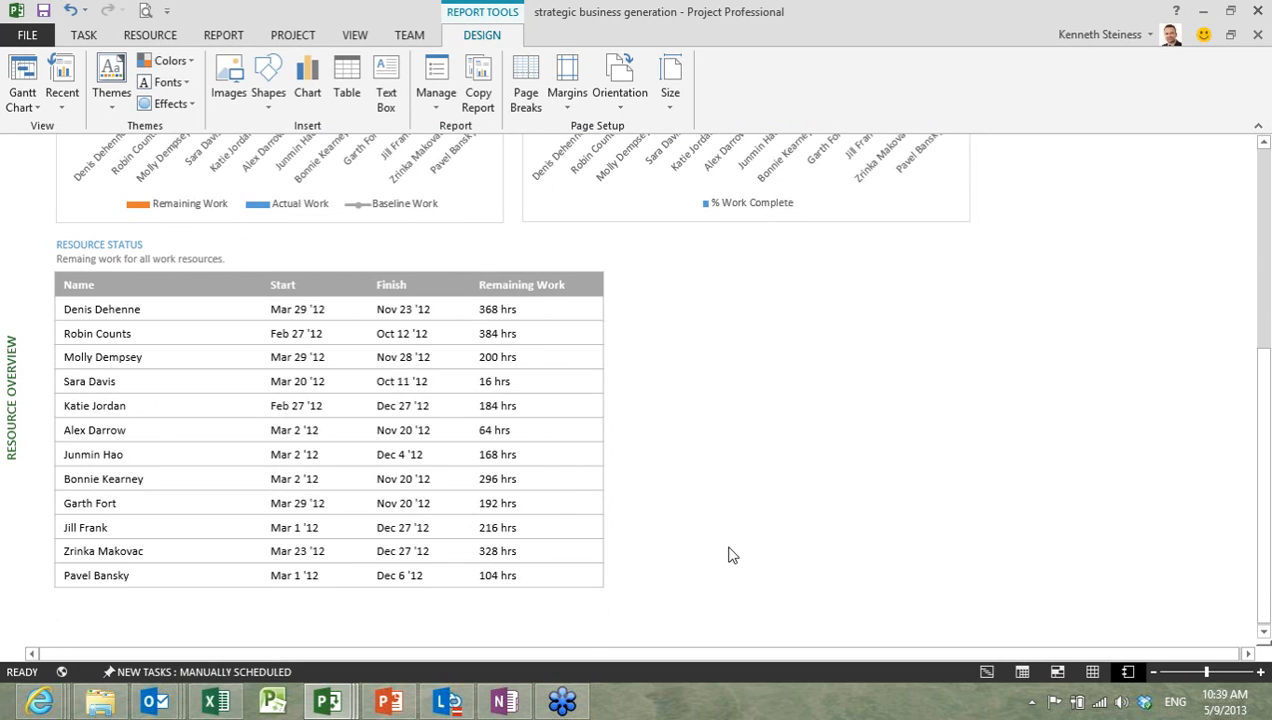
scroll(730, 550, up, 10)
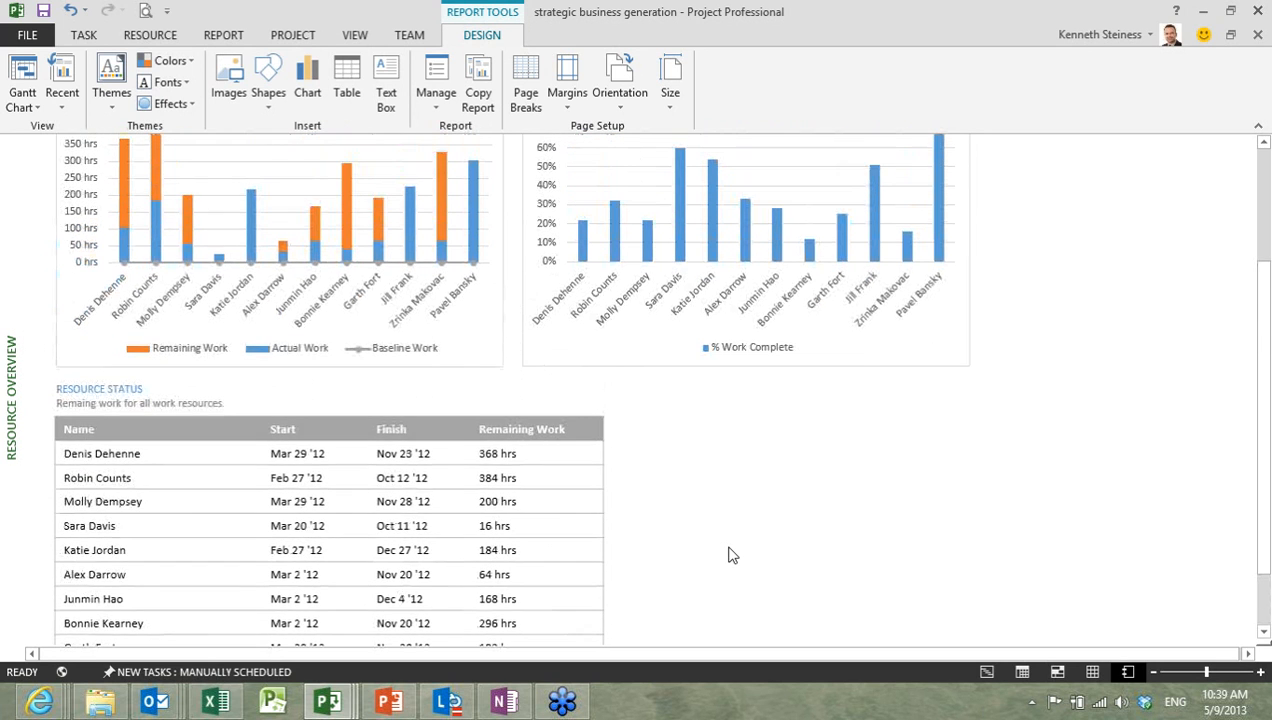
scroll(713, 525, up, 3)
Step: Browse the available cost reports and open the Critical Tasks report from the in-progress reports
click(223, 35)
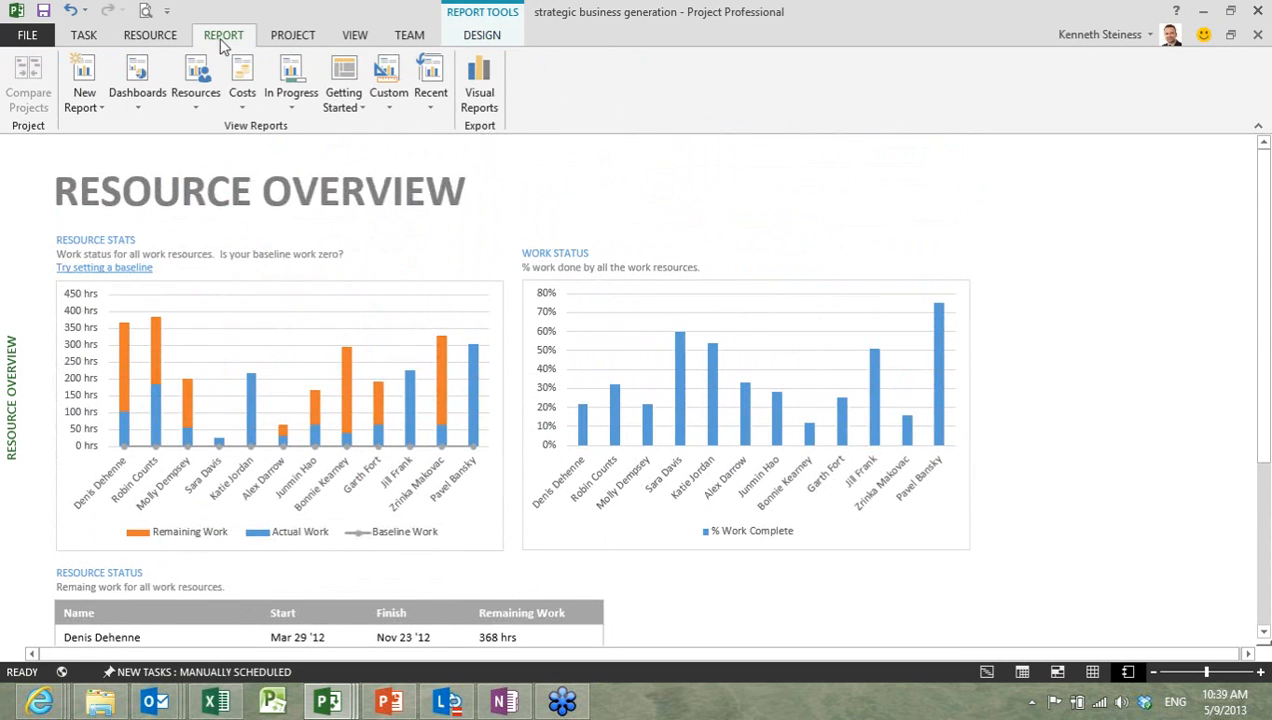
click(241, 90)
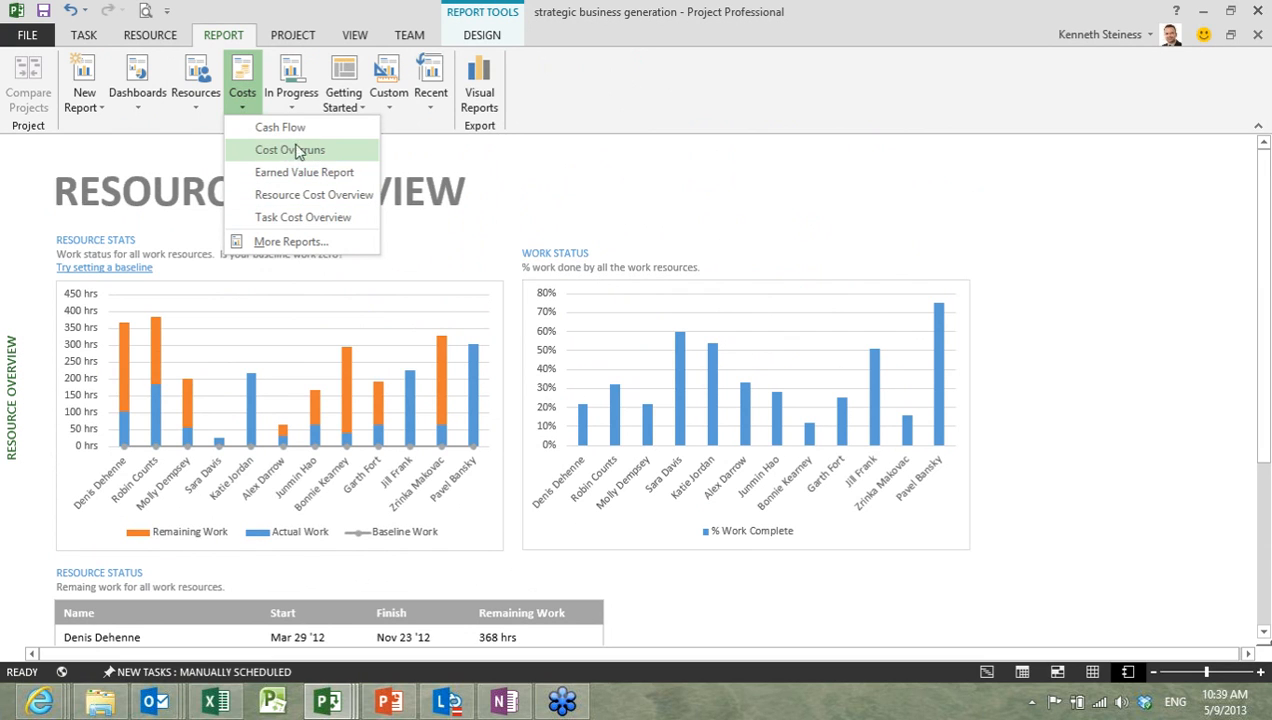
click(300, 92)
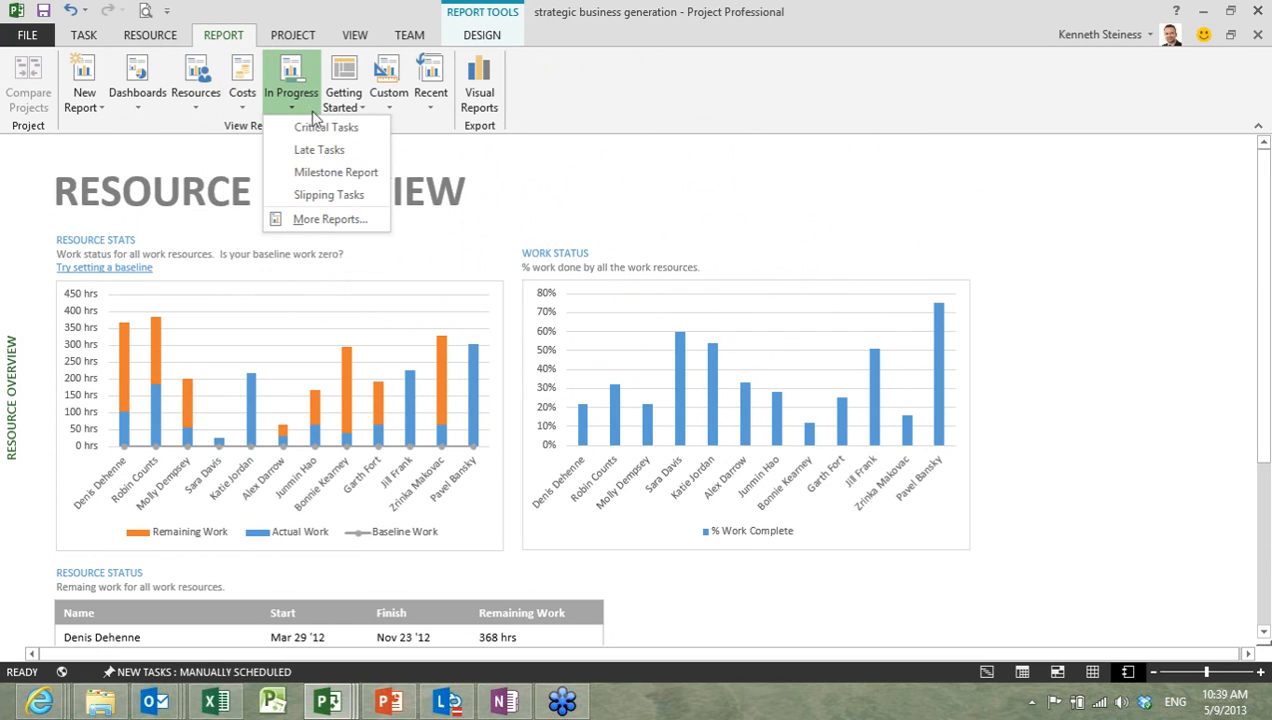
click(322, 132)
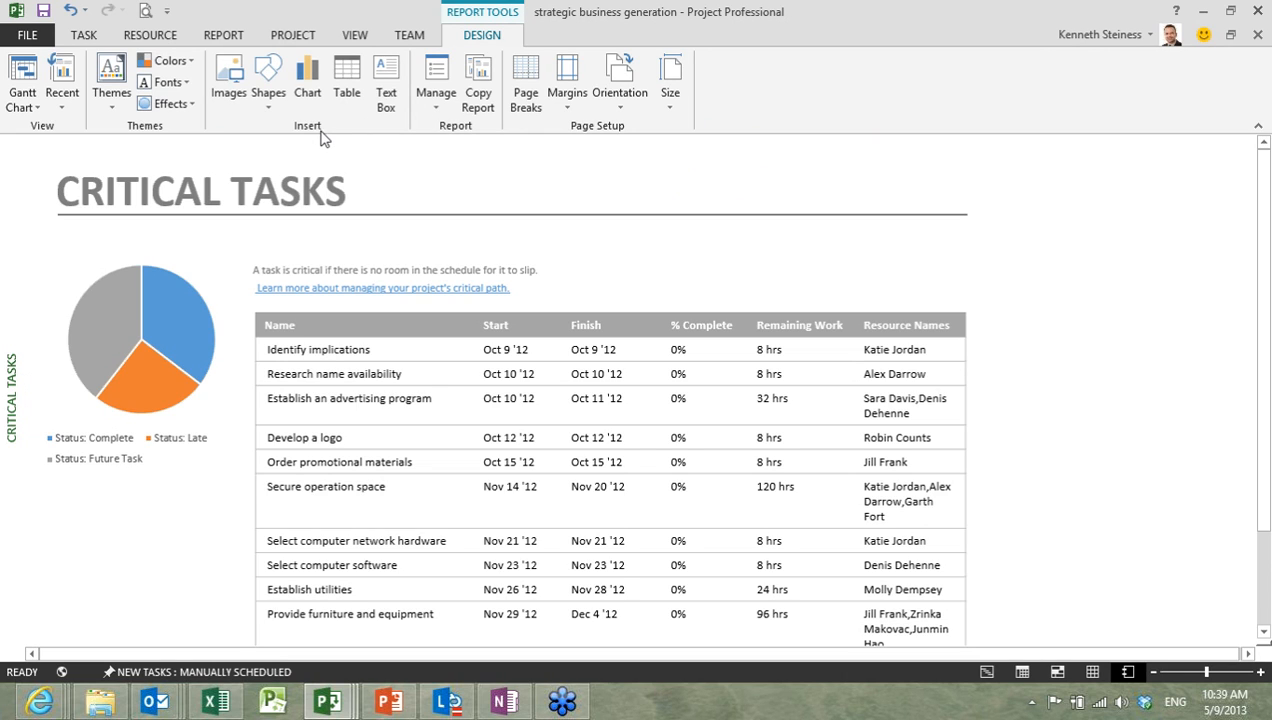
Step: Open the Milestone Report to view the late, upcoming and completed milestones
click(227, 45)
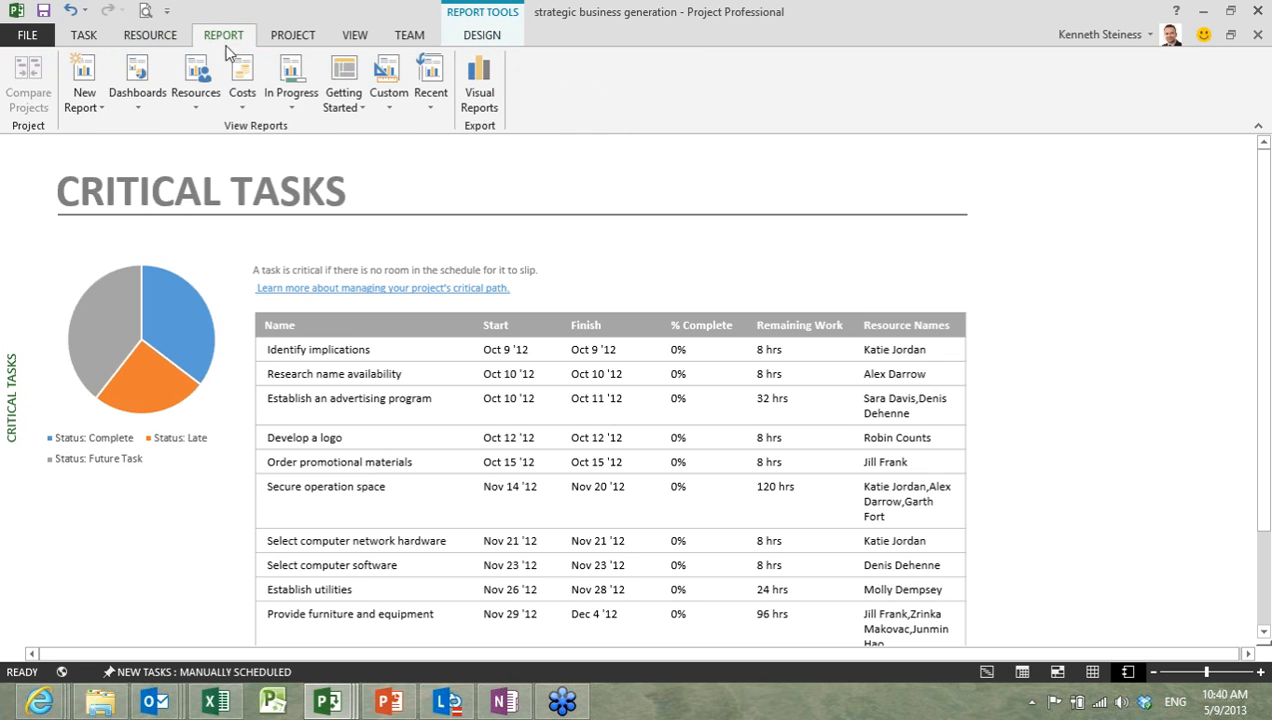
click(292, 82)
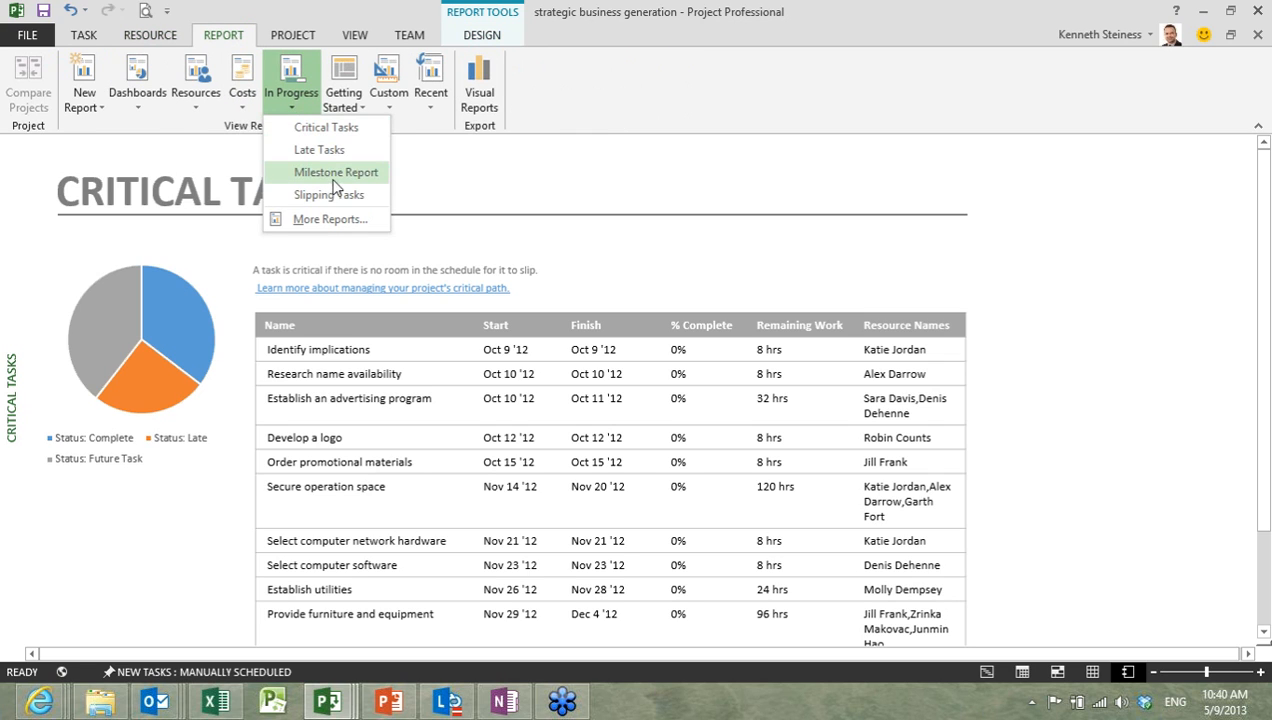
click(333, 185)
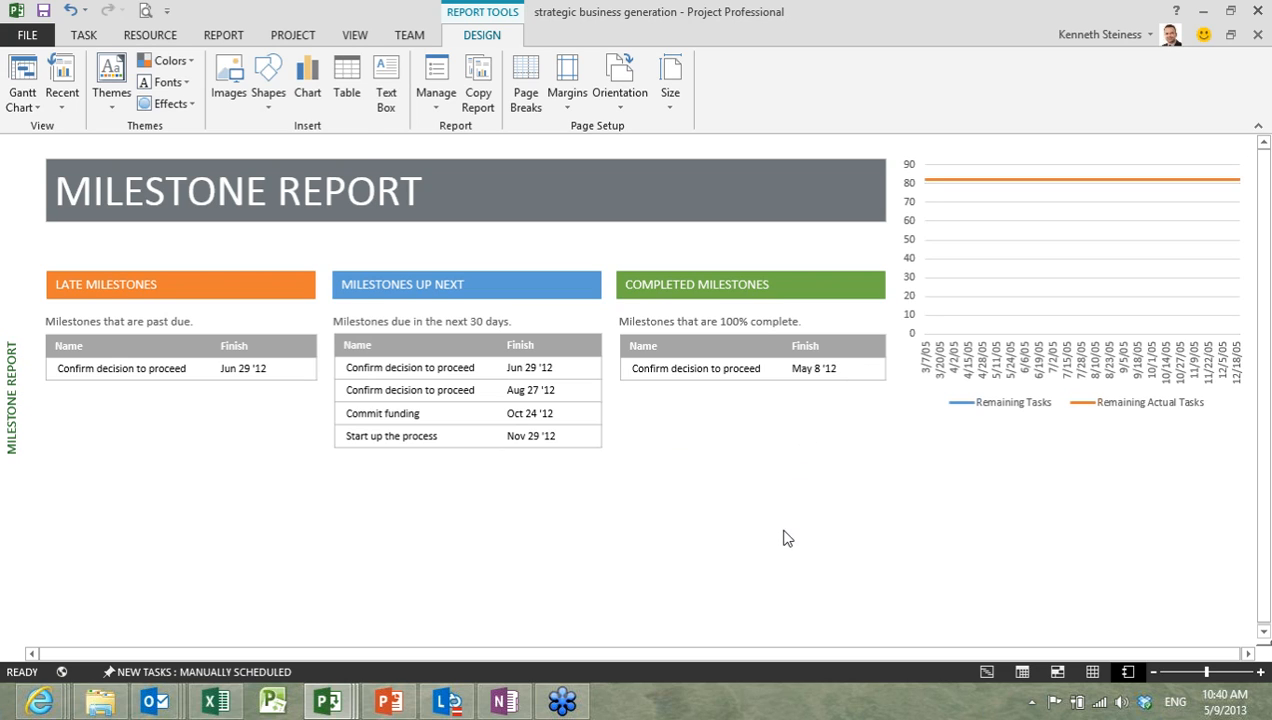
Step: Open the Slipping Tasks report to view the tasks whose finish date is past the baseline
click(223, 35)
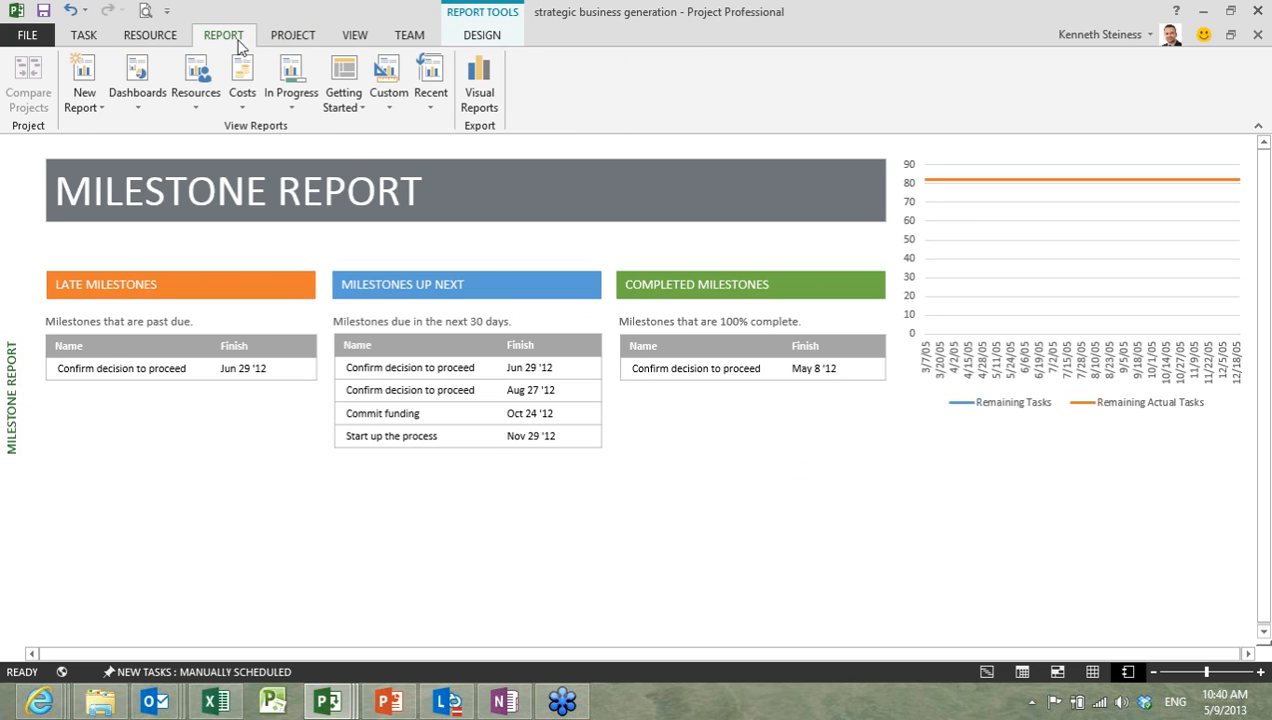
click(345, 88)
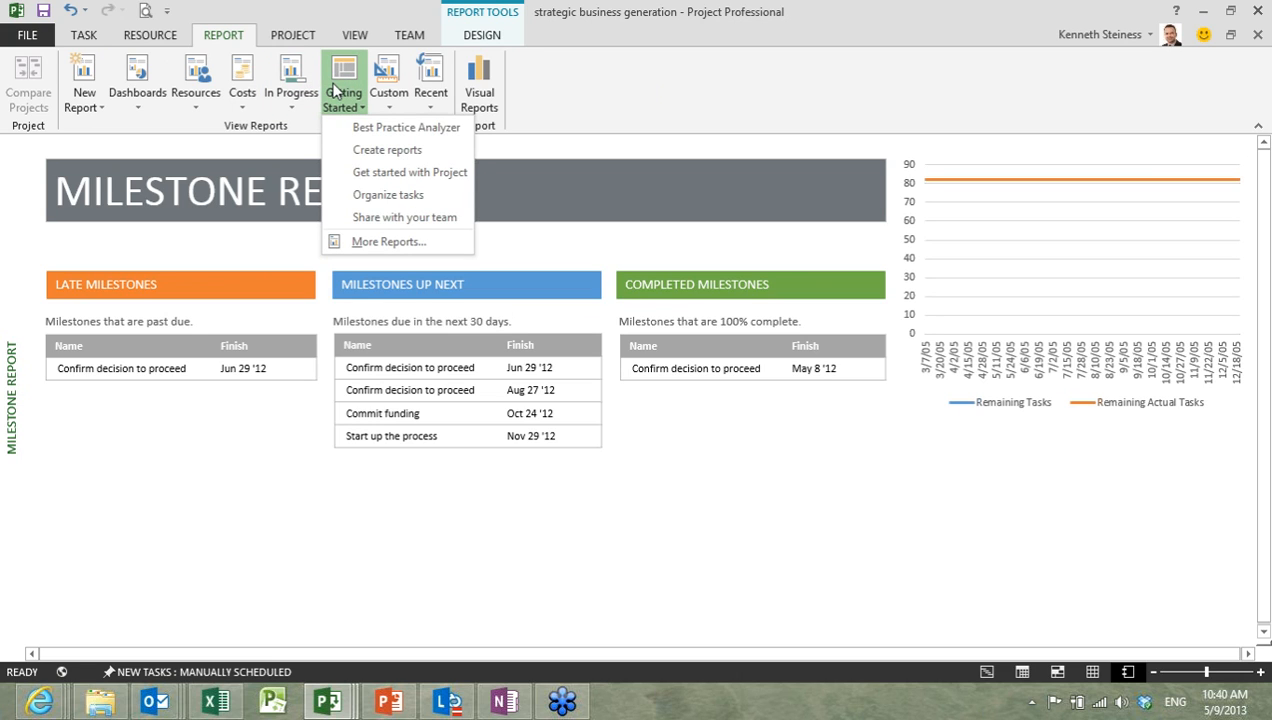
click(296, 96)
click(295, 99)
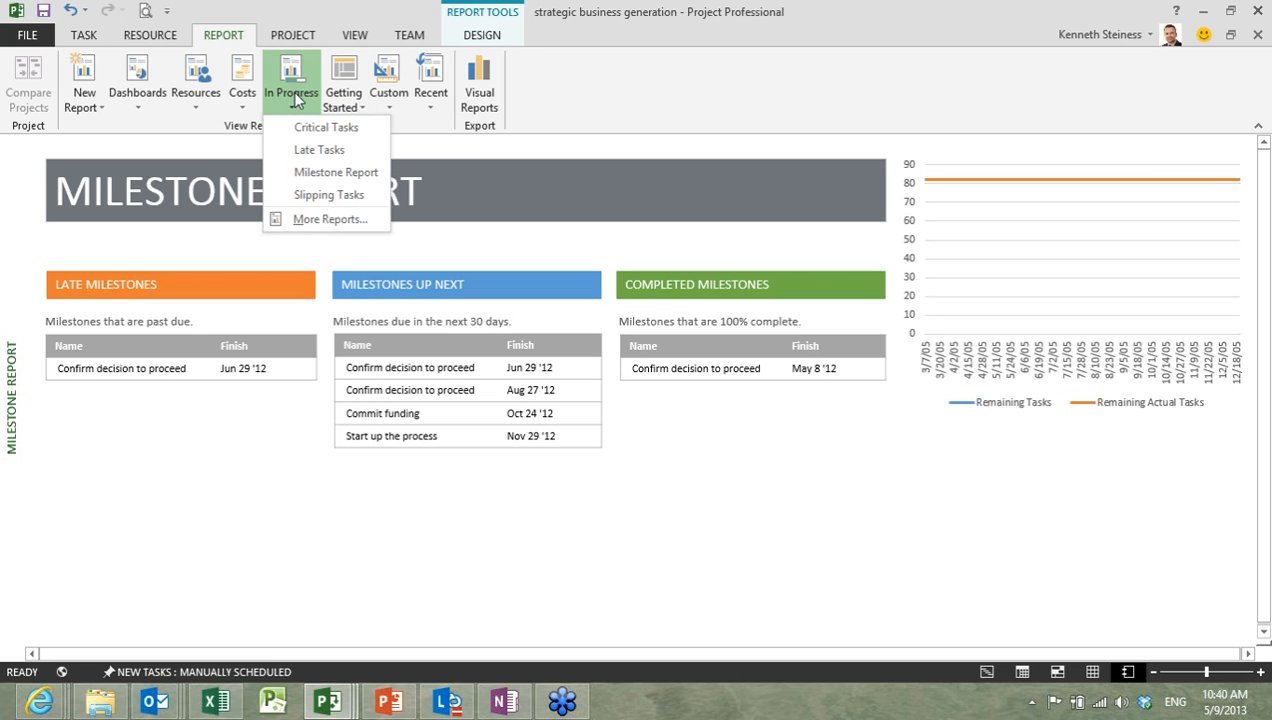
click(323, 204)
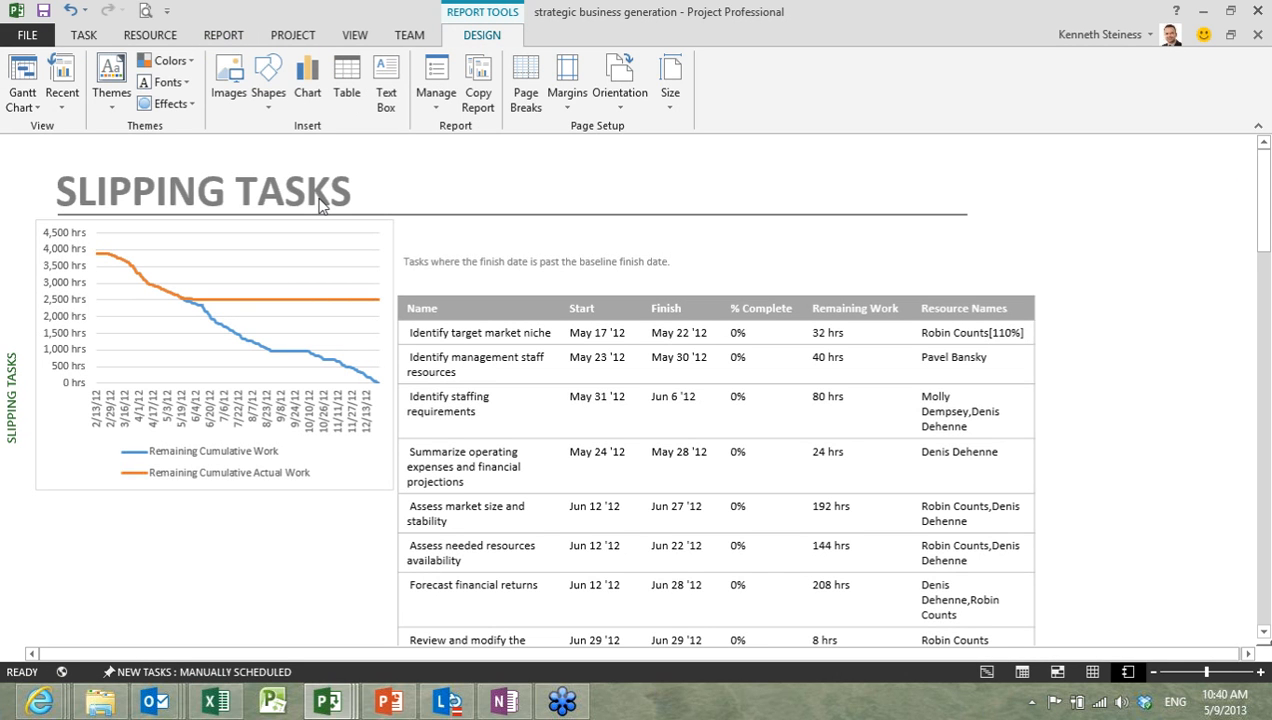
Step: Return to the Gantt Chart view and start an instant message to the resource assigned to the Define business vision task
click(83, 35)
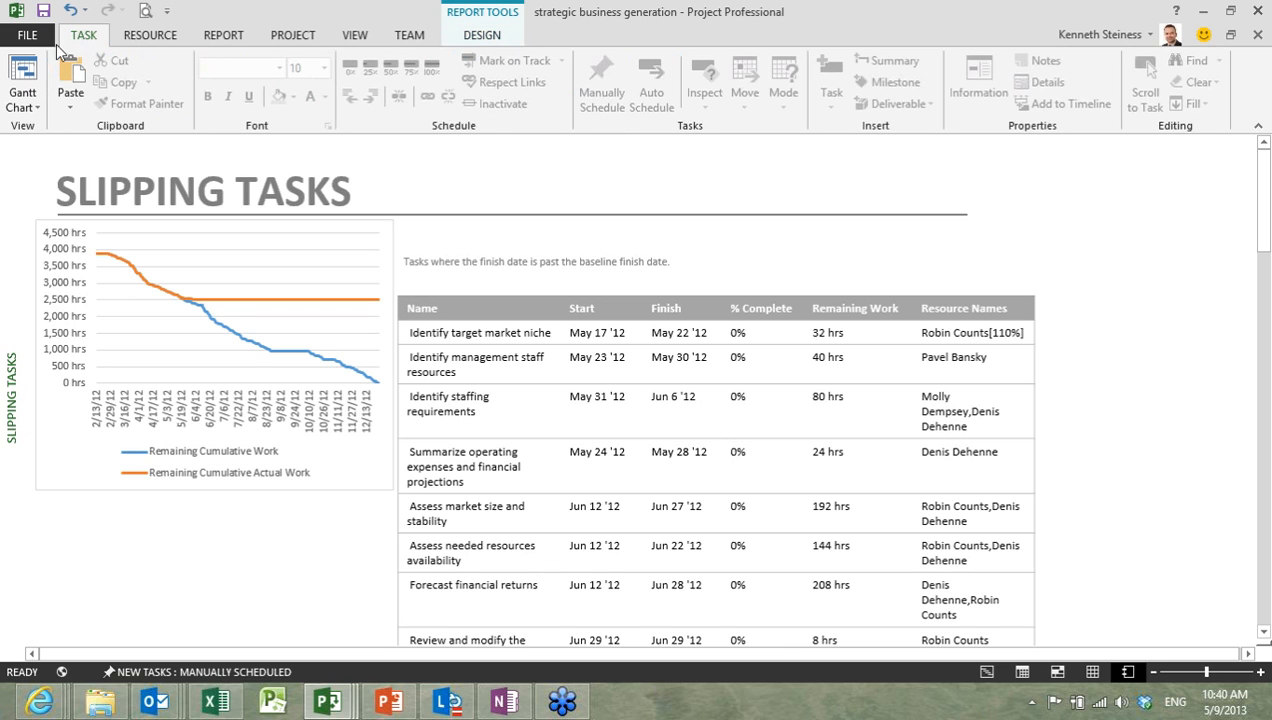
click(27, 72)
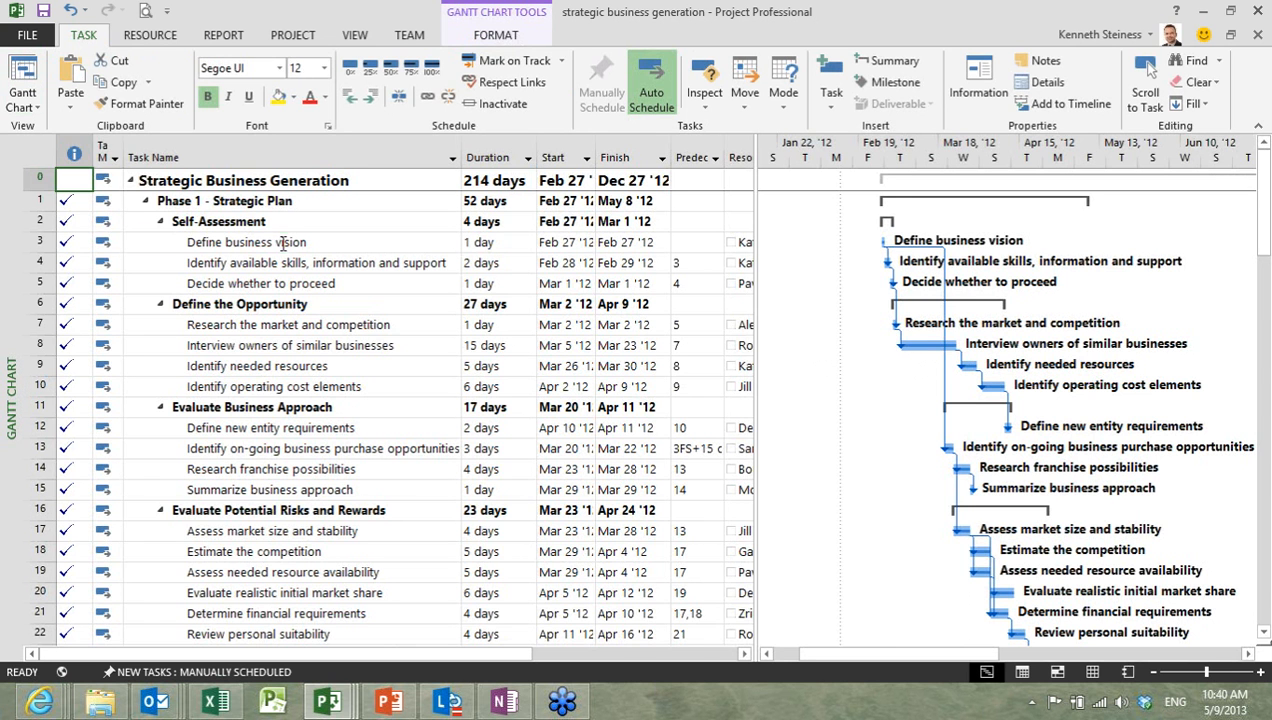
click(275, 242)
mouse_move(740, 243)
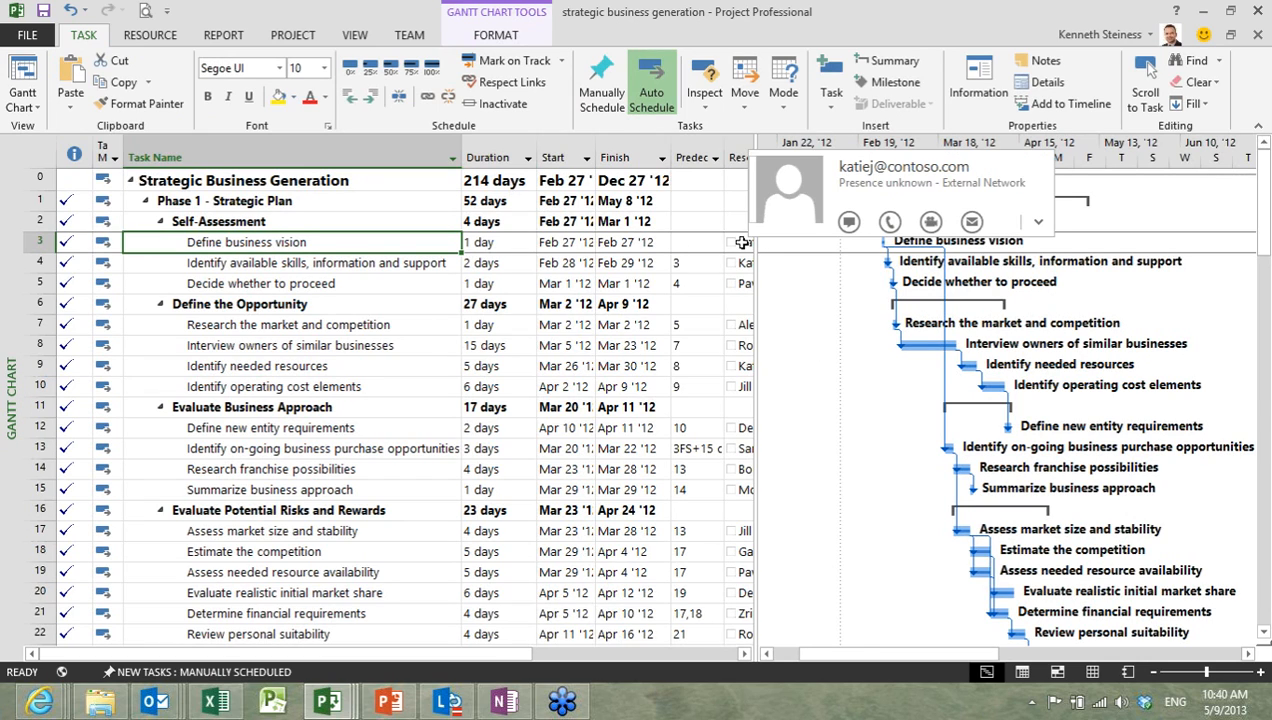
click(847, 222)
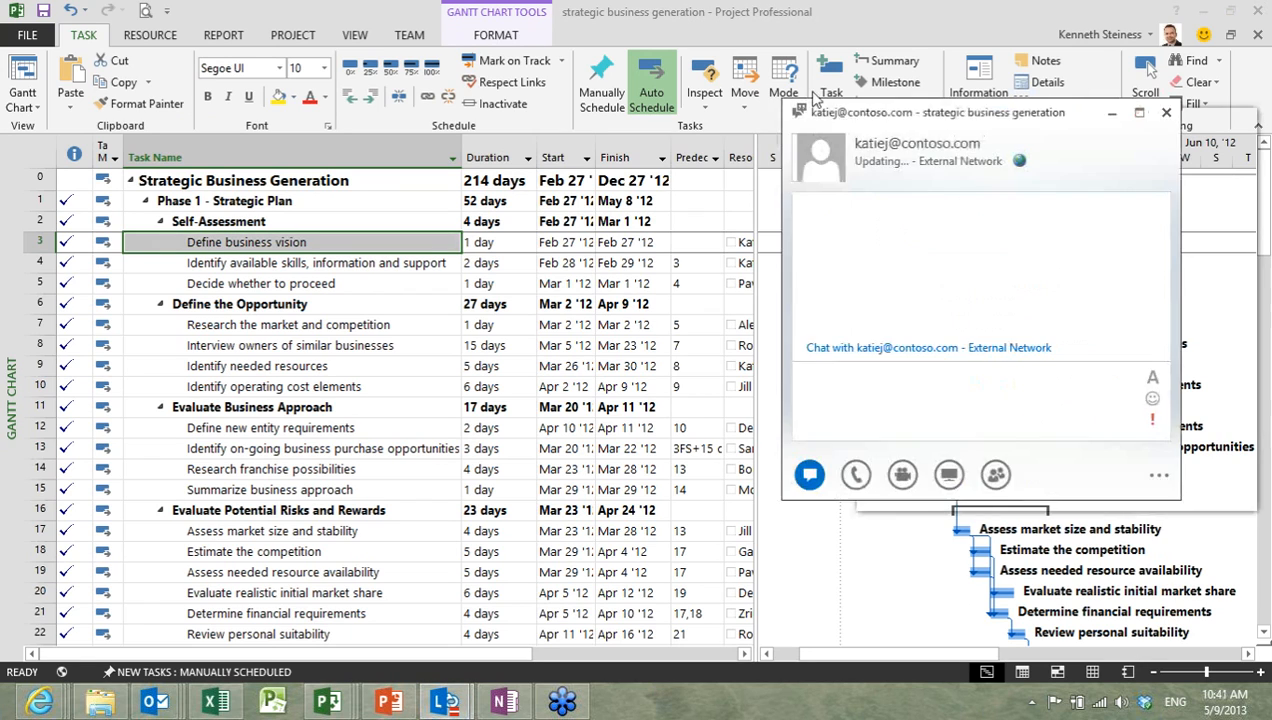
Step: Write a chat message asking the assigned resource how they are doing on Task ABC, and close the conversation
click(383, 372)
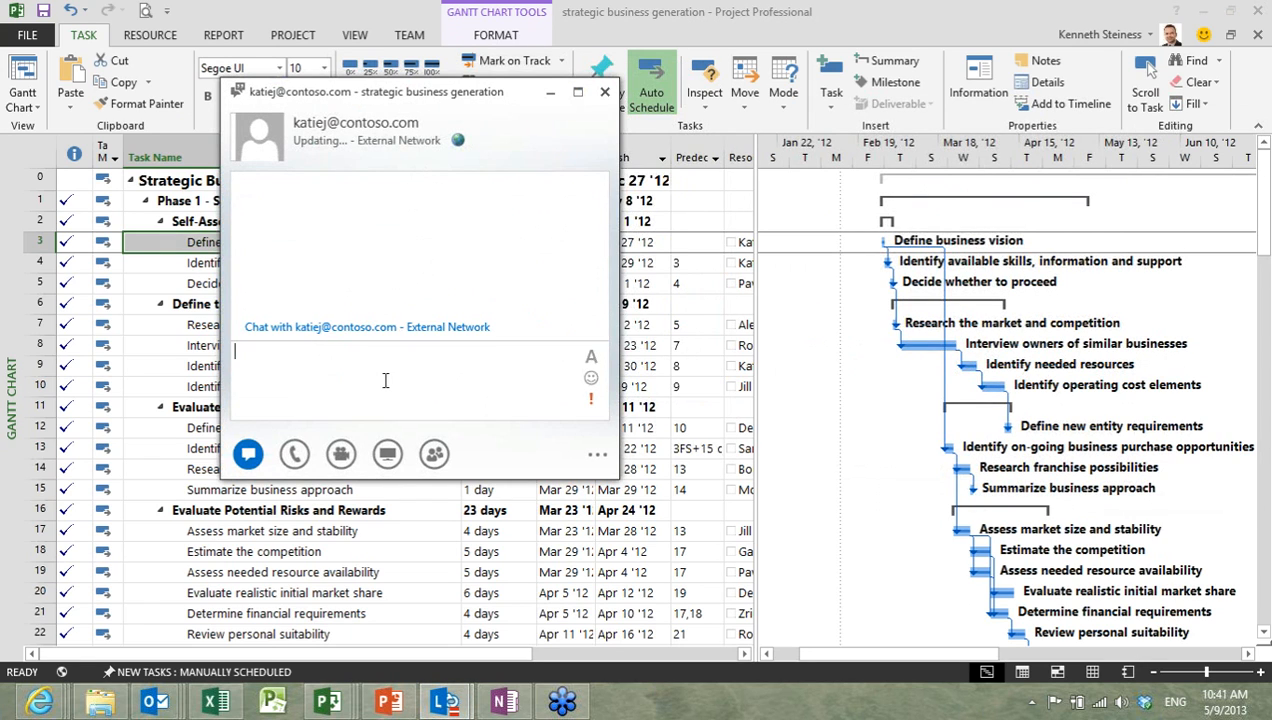
text(Kati )
text(, how are you do)
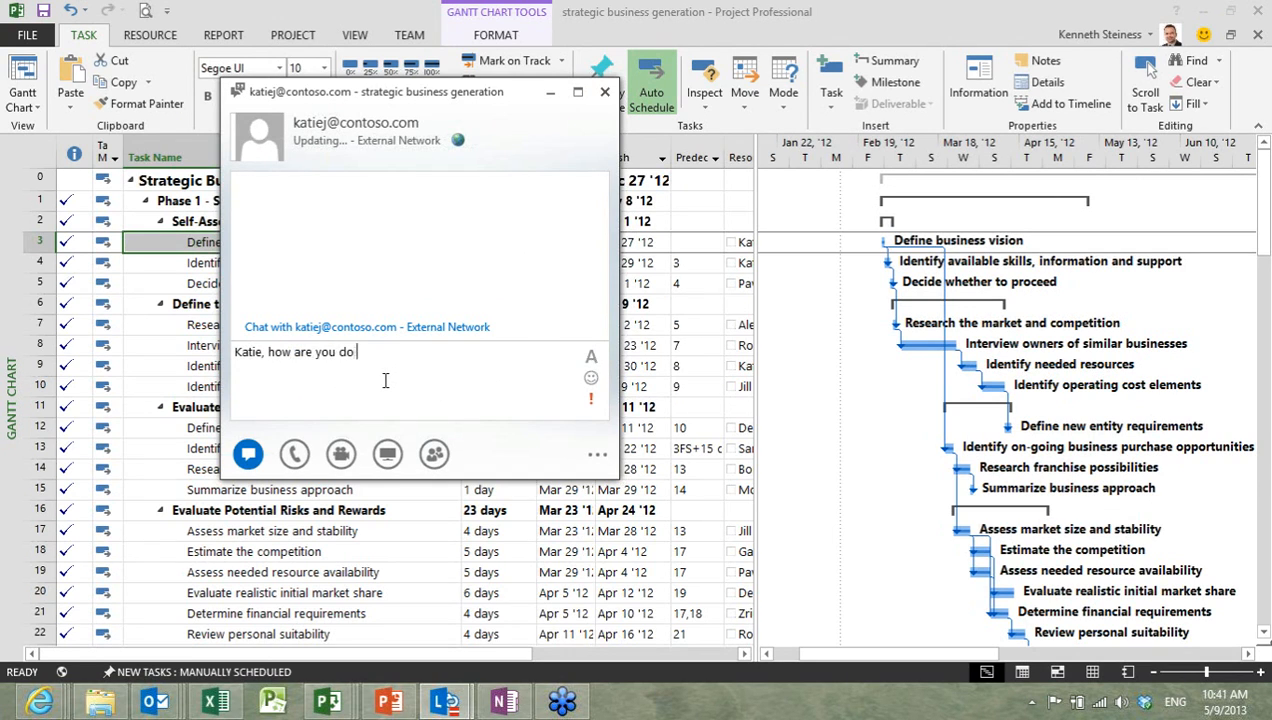
text(ing on Task ABC?)
click(604, 93)
Step: Highlight the predecessors of the Identify available skills, information and support task on the Gantt chart
click(392, 266)
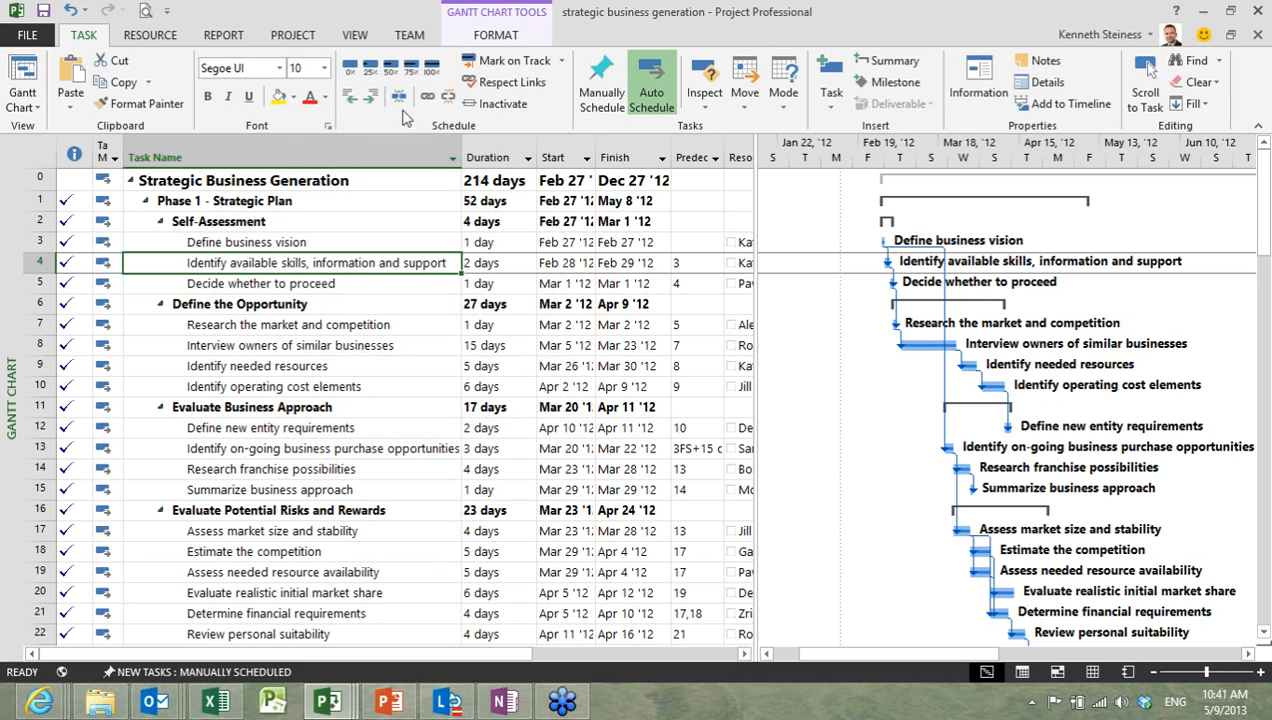
click(481, 36)
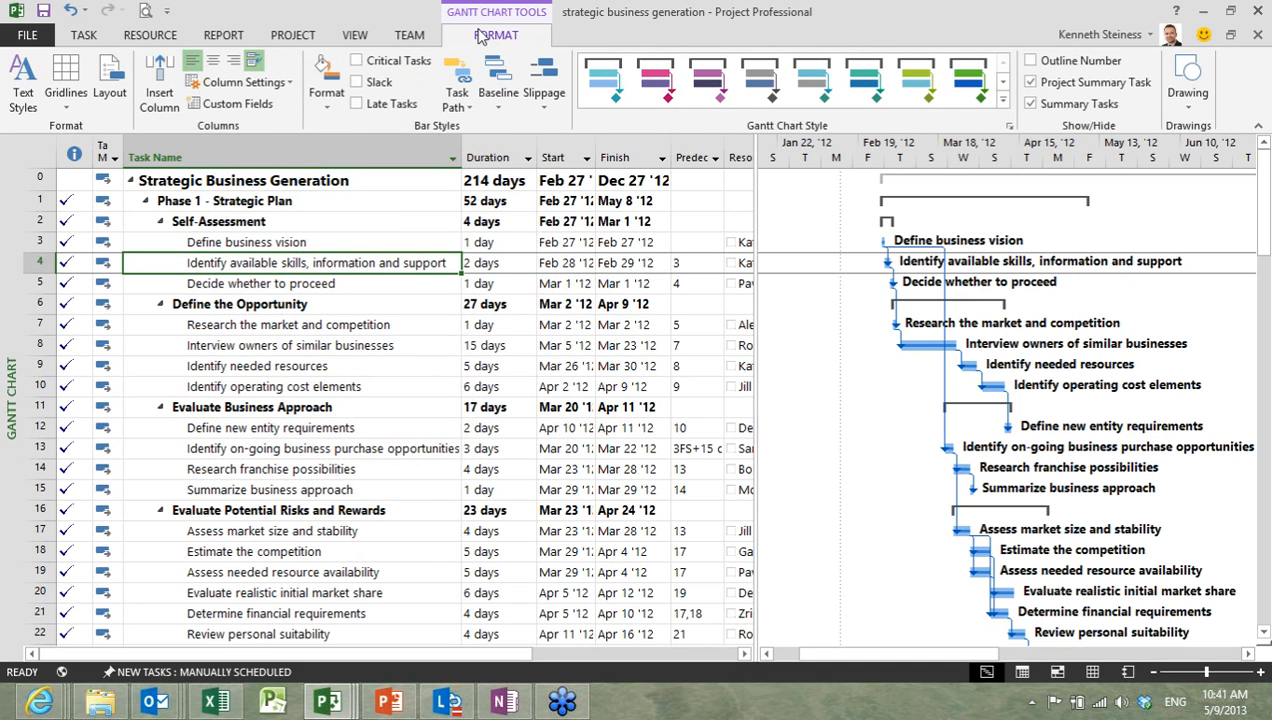
click(464, 91)
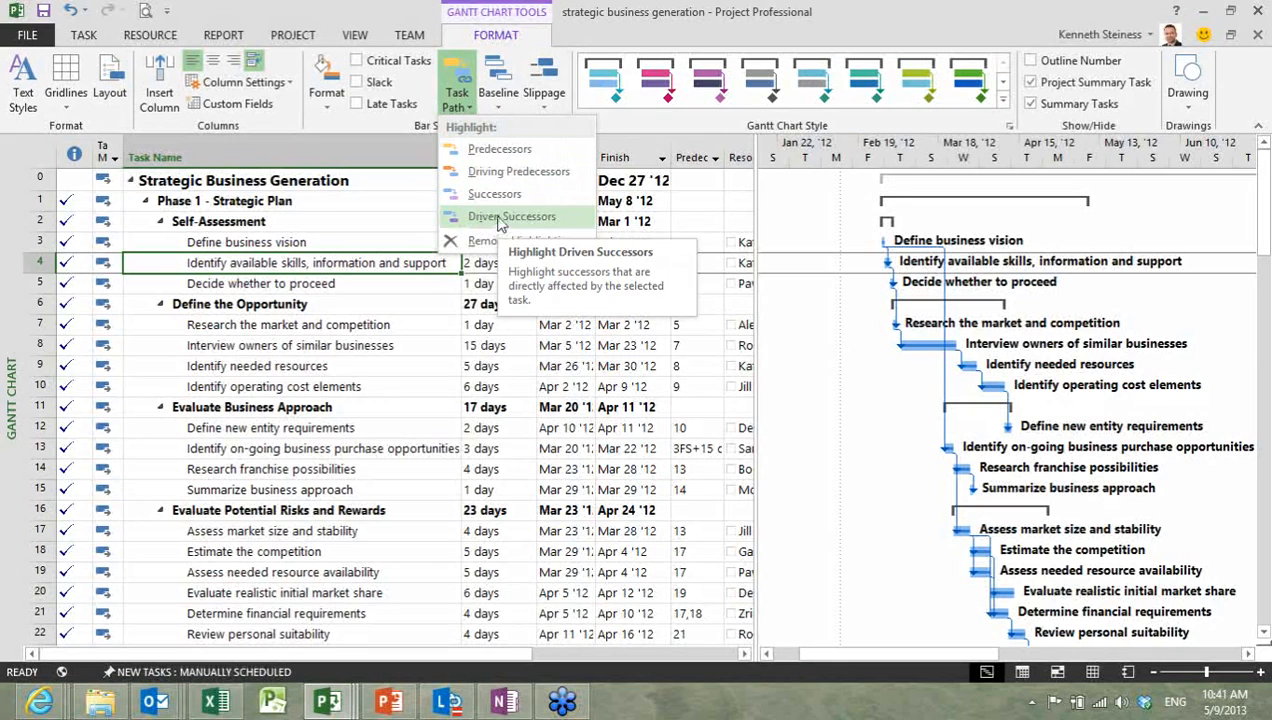
click(492, 149)
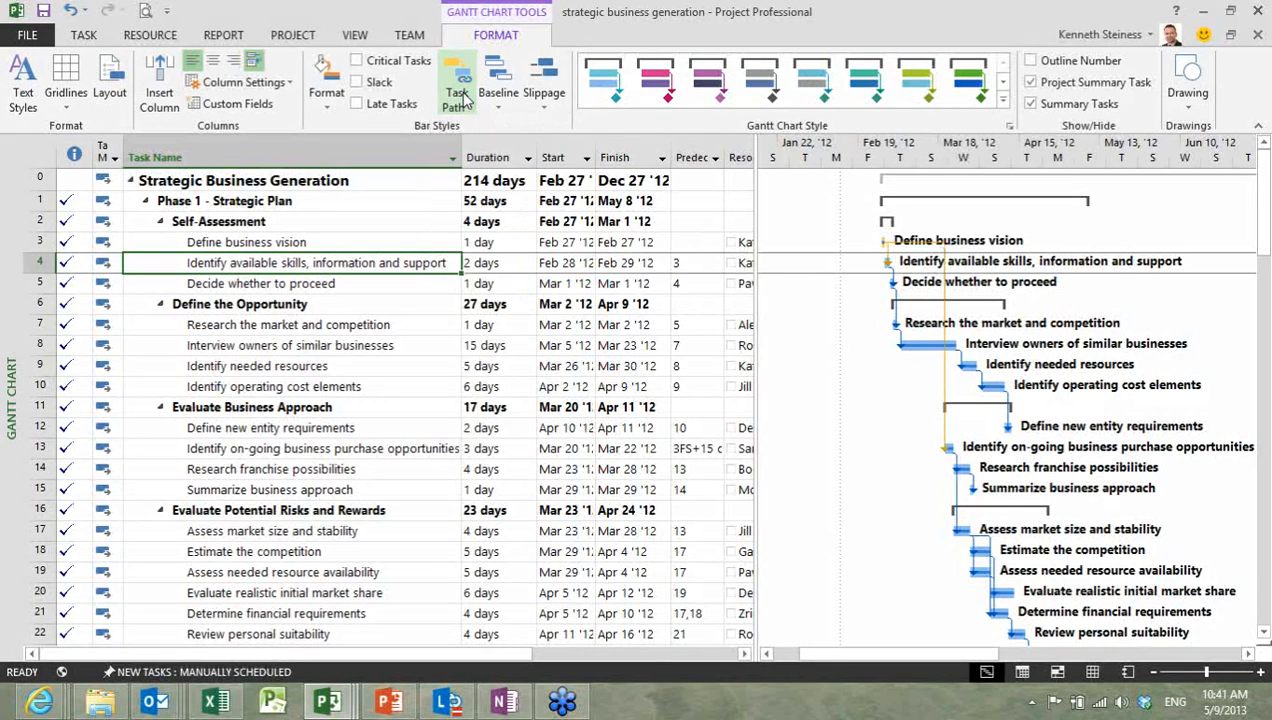
Step: Add Task Path highlighting for the successors of the same task and examine its chain in the chart
click(458, 95)
click(484, 193)
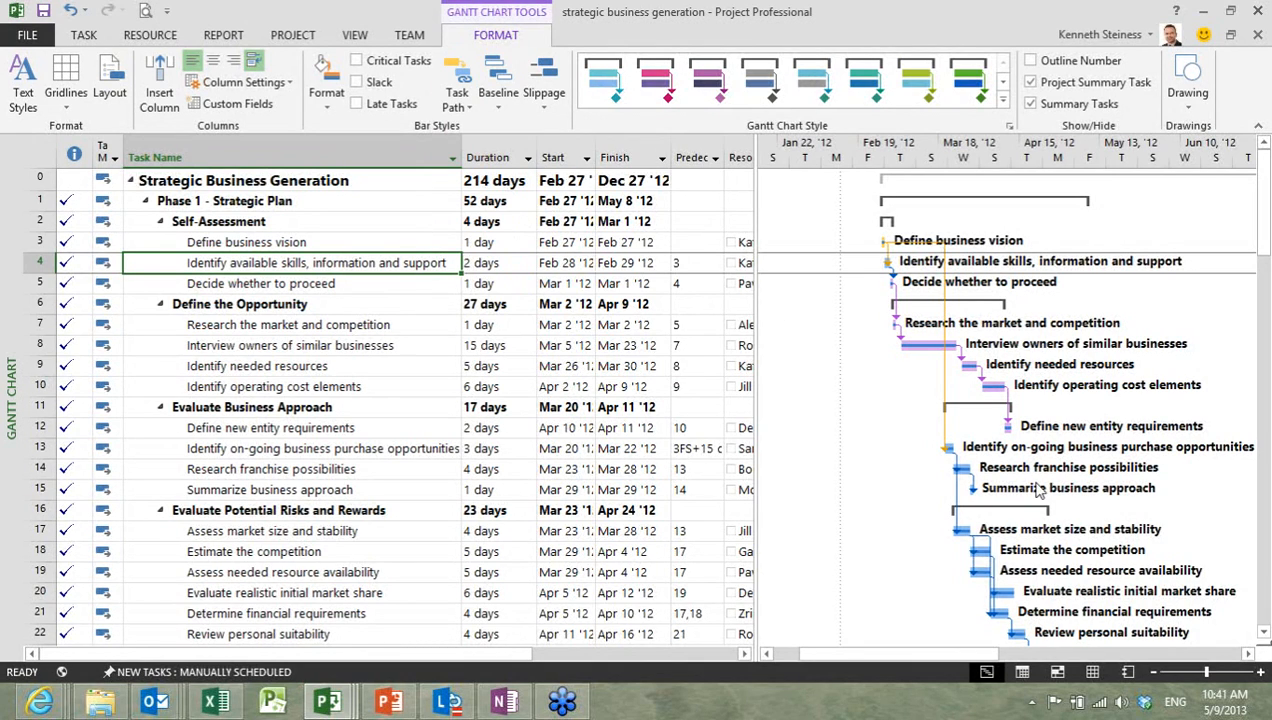
click(1261, 675)
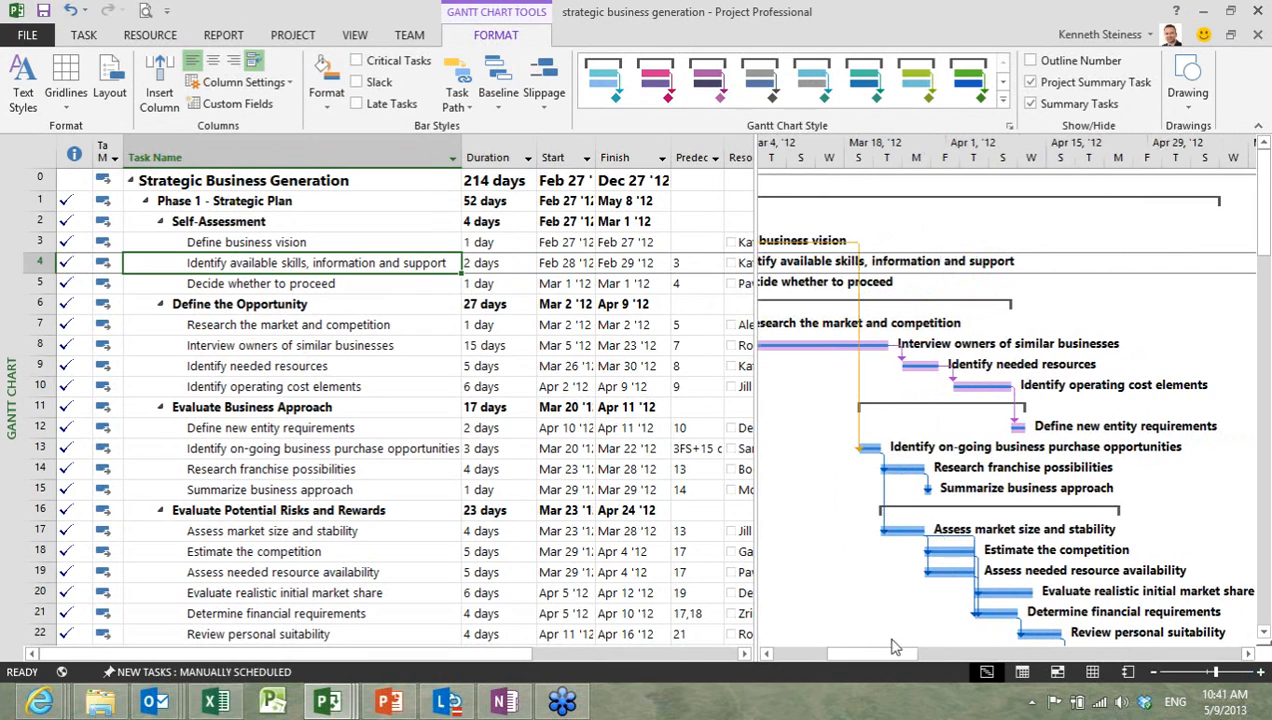
click(768, 654)
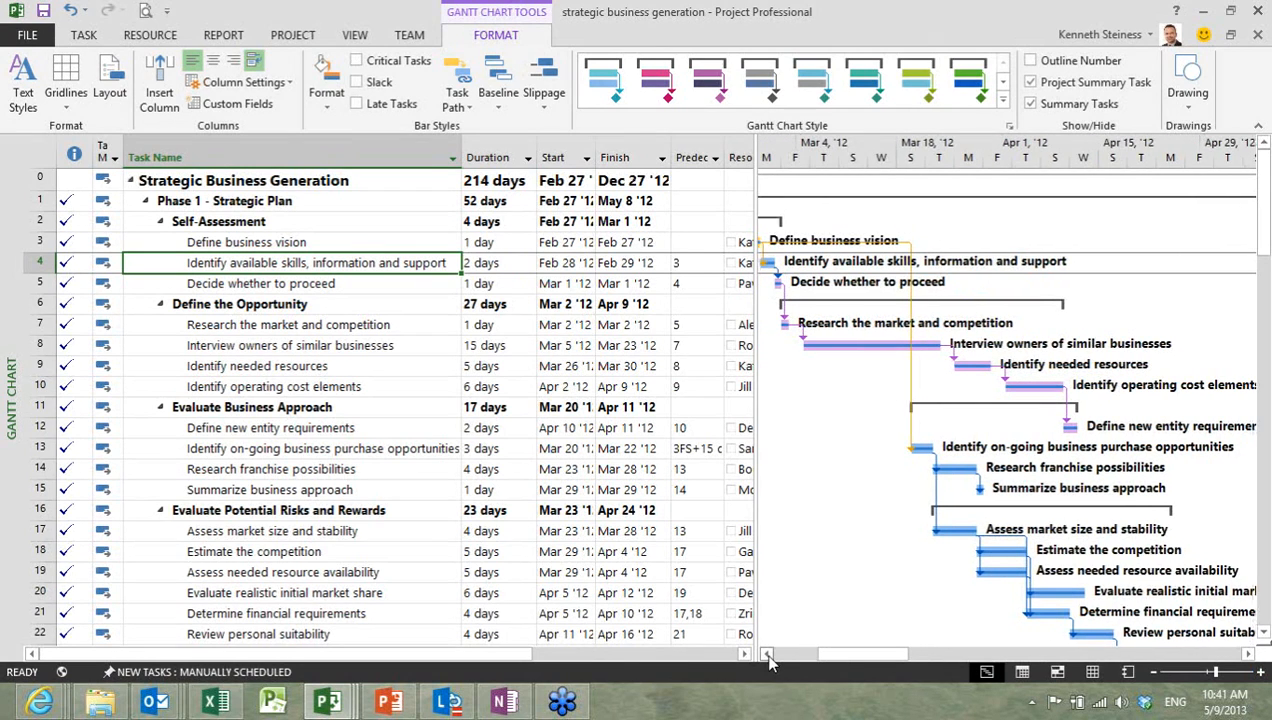
click(768, 654)
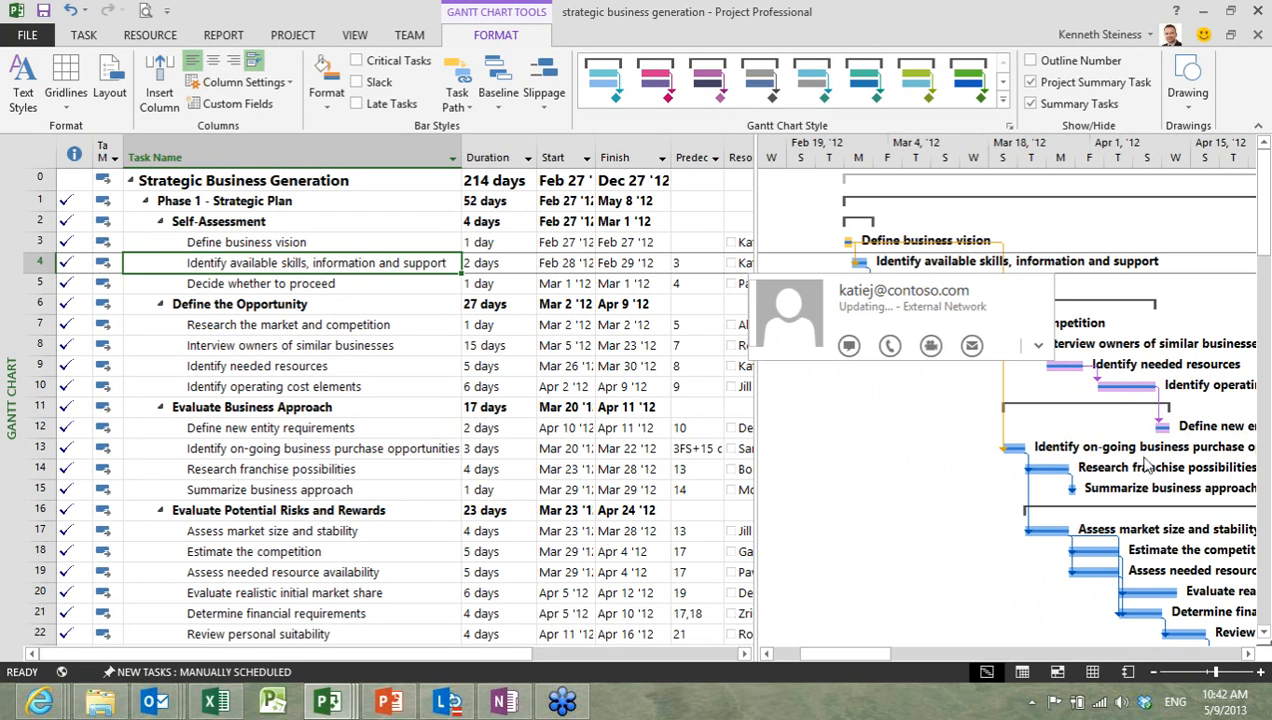
Step: Examine the highlighted task paths of the Research franchise possibilities and Select computer software tasks, bringing the latter's bars into view
click(360, 469)
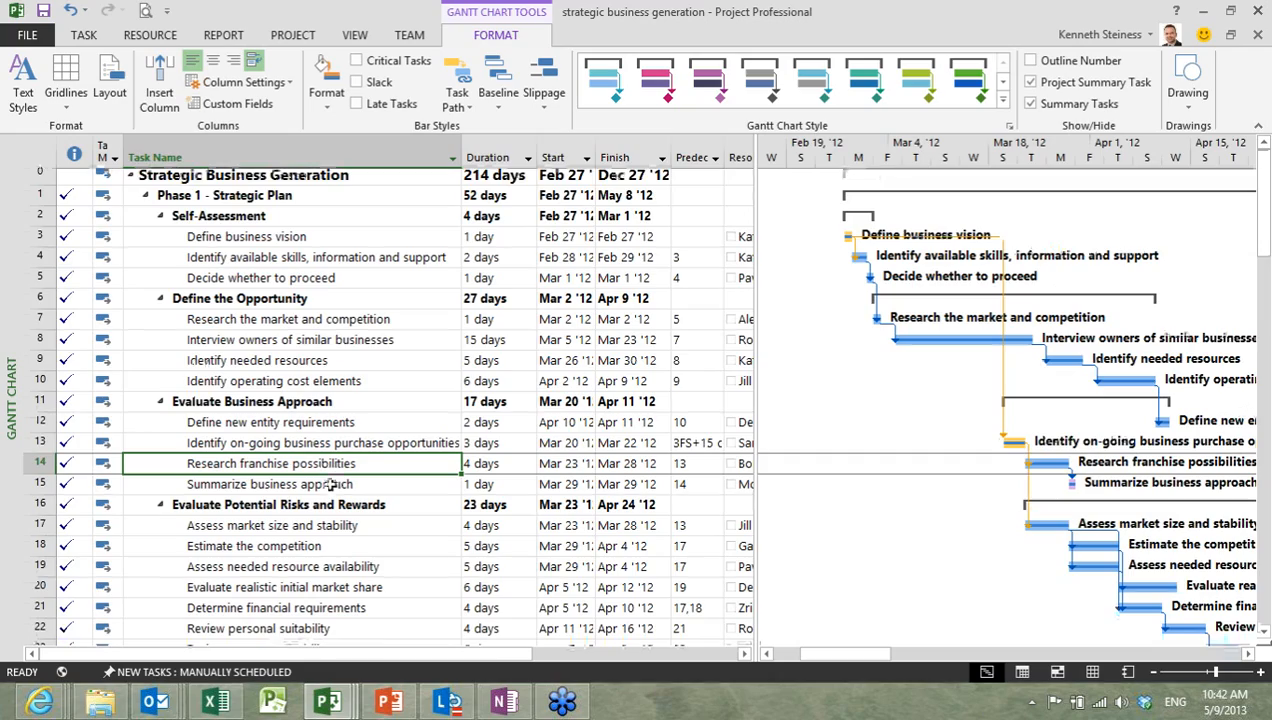
scroll(330, 484, down, 1)
scroll(330, 484, down, 7)
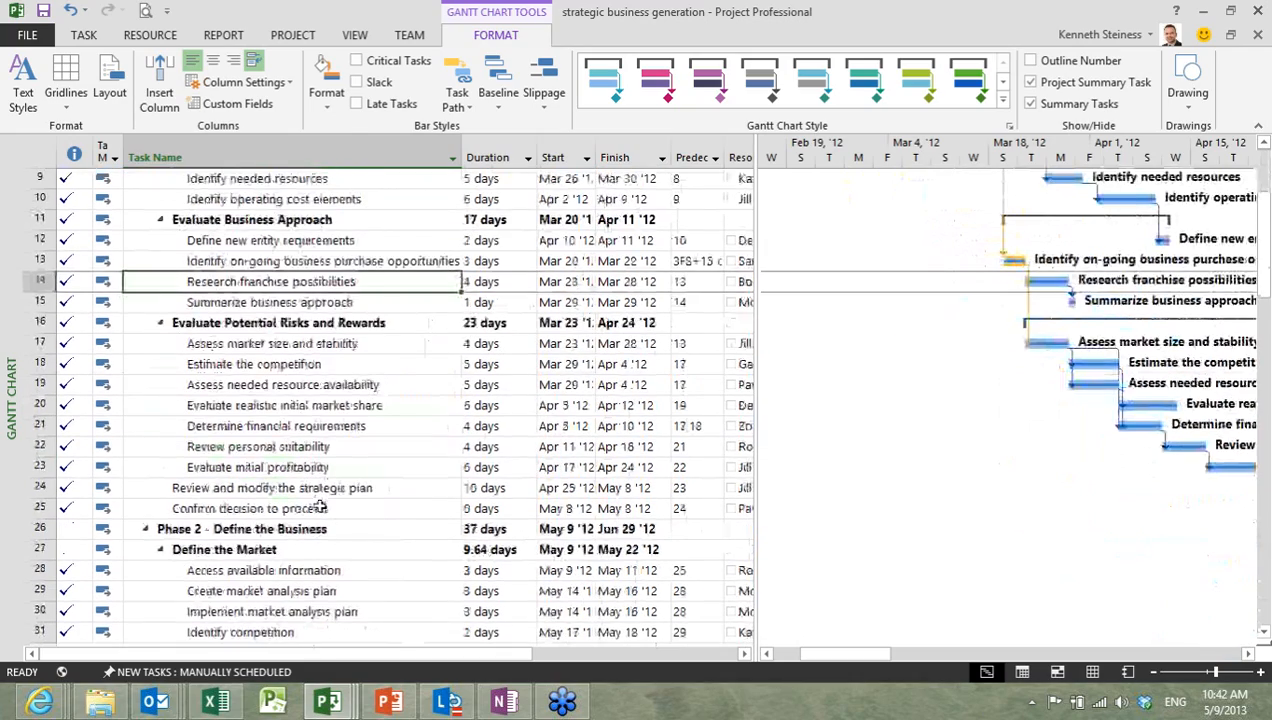
scroll(320, 505, down, 20)
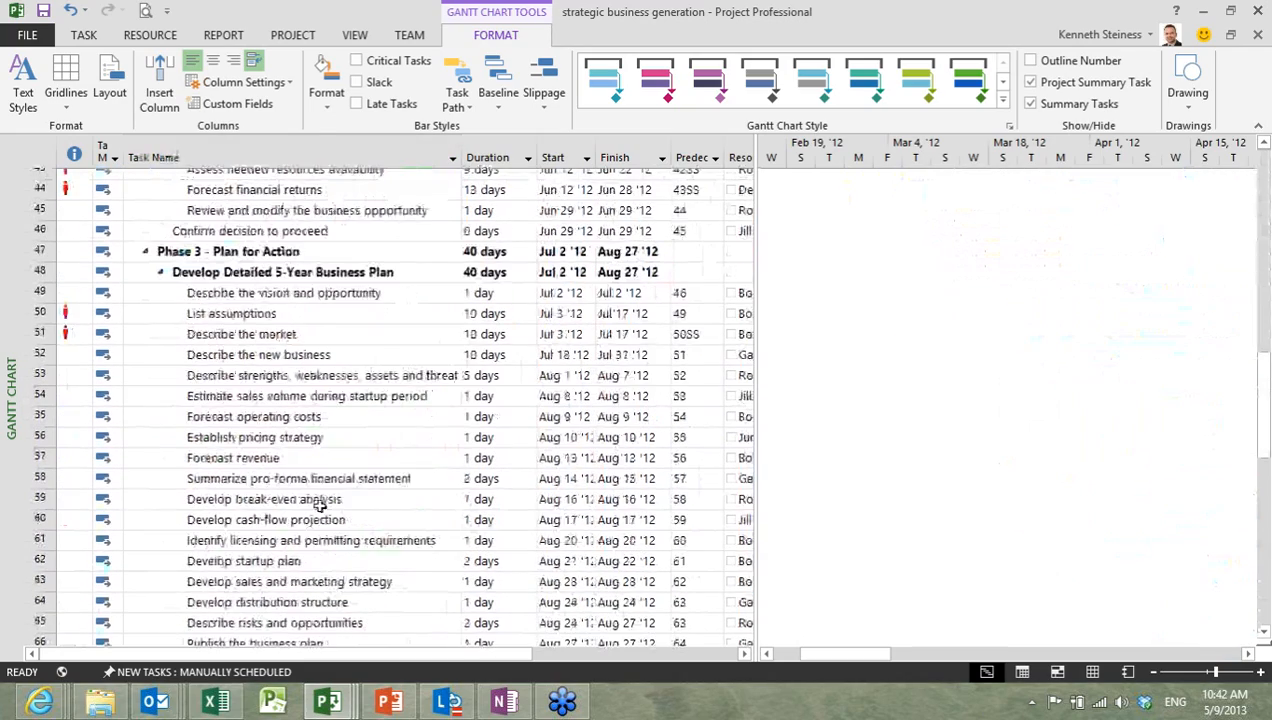
click(340, 305)
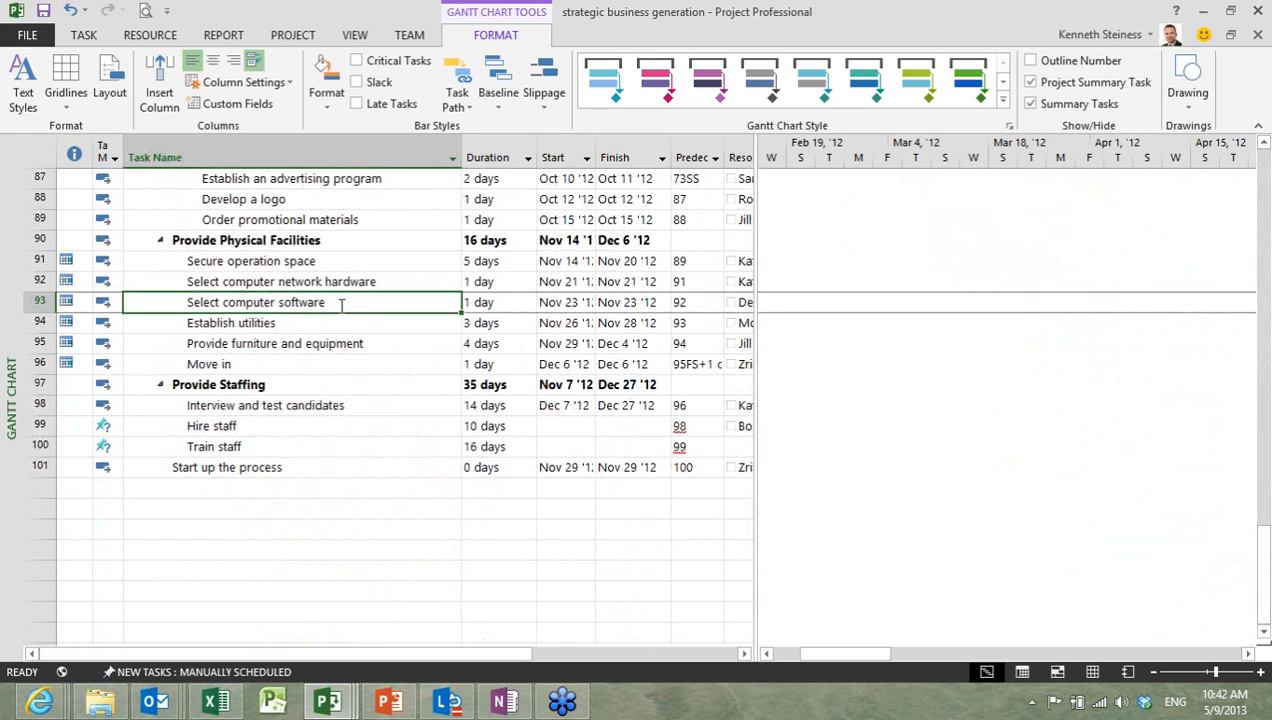
right_click(341, 304)
click(400, 386)
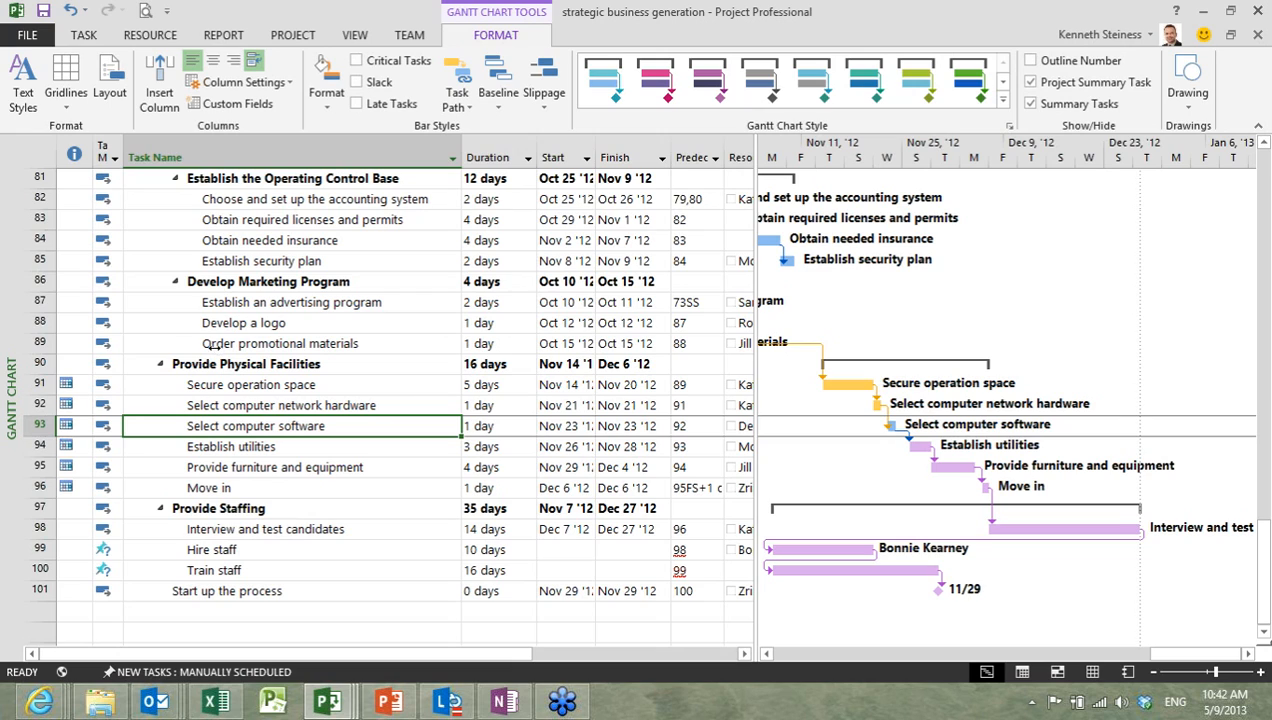
Step: Remove the Task Path highlighting from the Gantt chart and select the Obtain needed insurance task
click(457, 98)
click(457, 98)
click(457, 98)
click(520, 240)
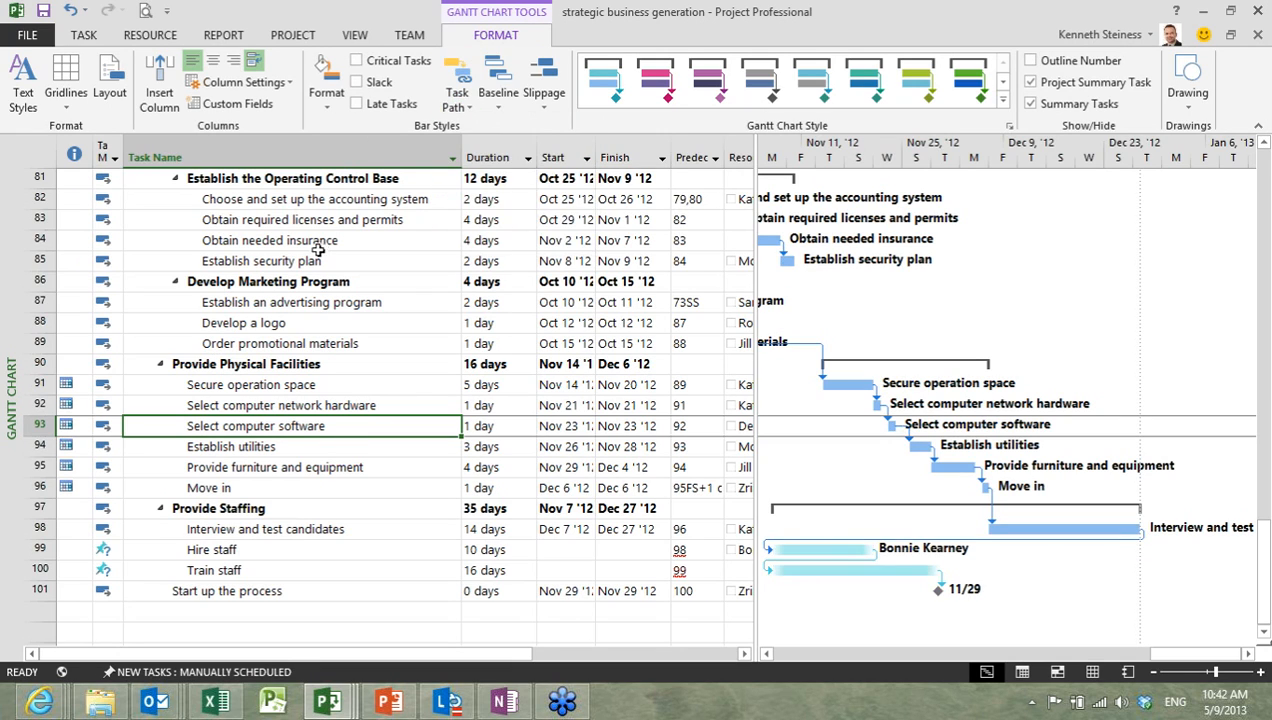
click(317, 247)
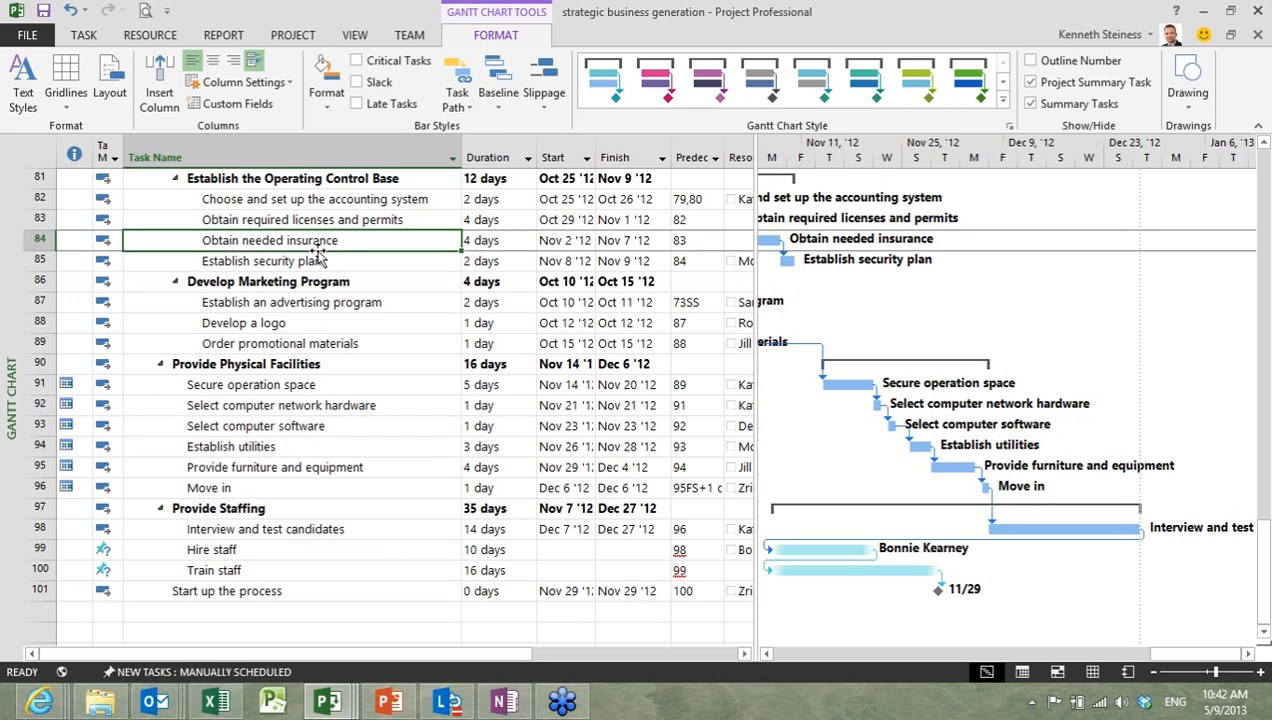
click(84, 36)
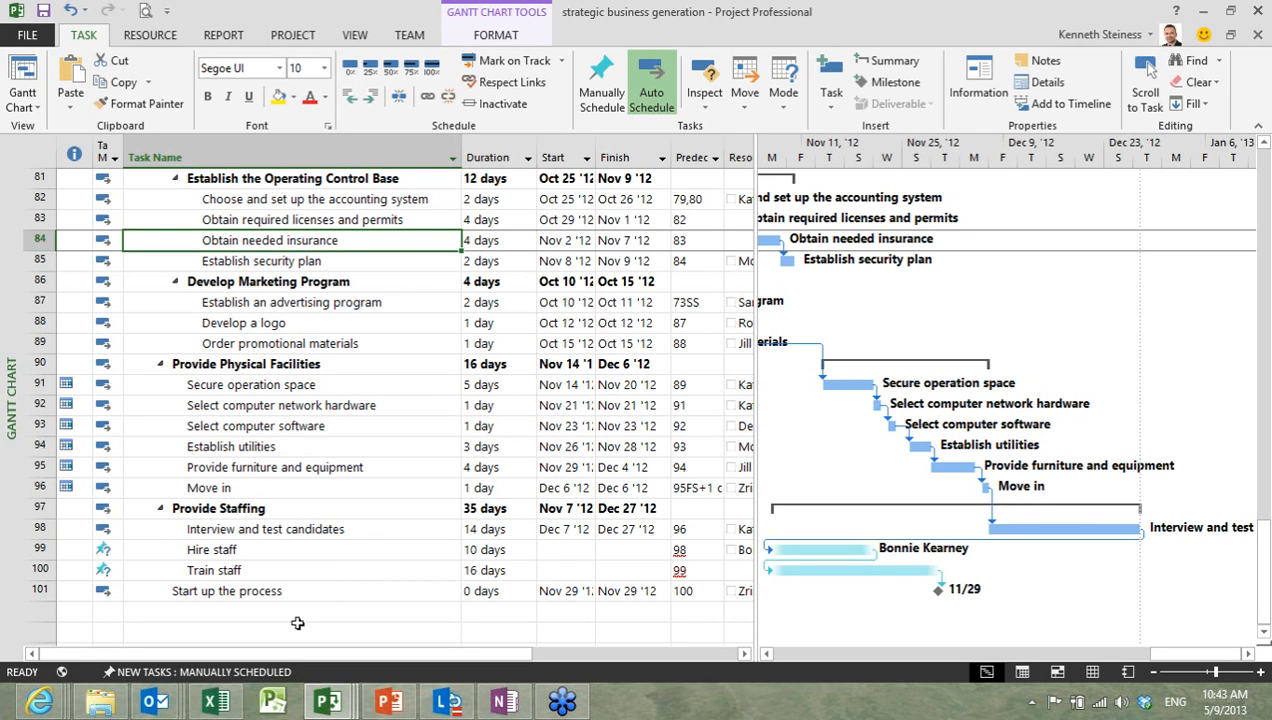
Step: Switch to Excel and insert the Geographic Heat Map app with range A2:B4 selected, placing it slightly higher on the sheet
click(222, 703)
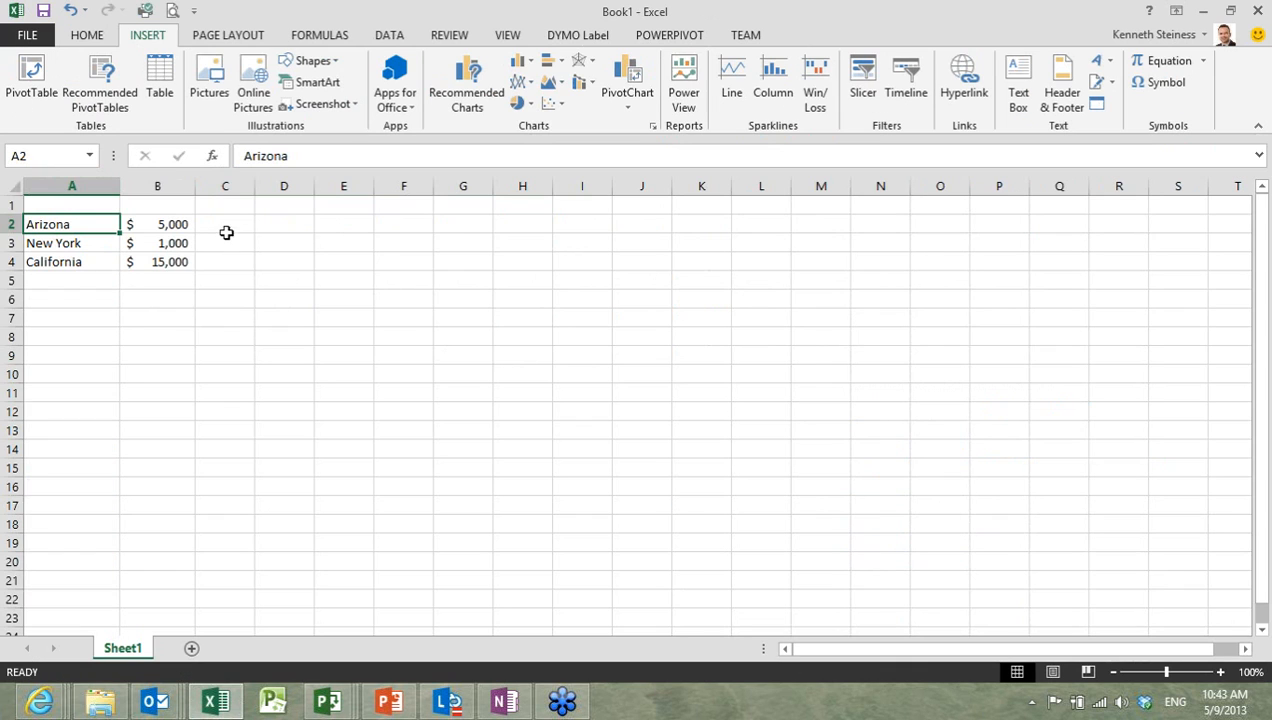
click(226, 226)
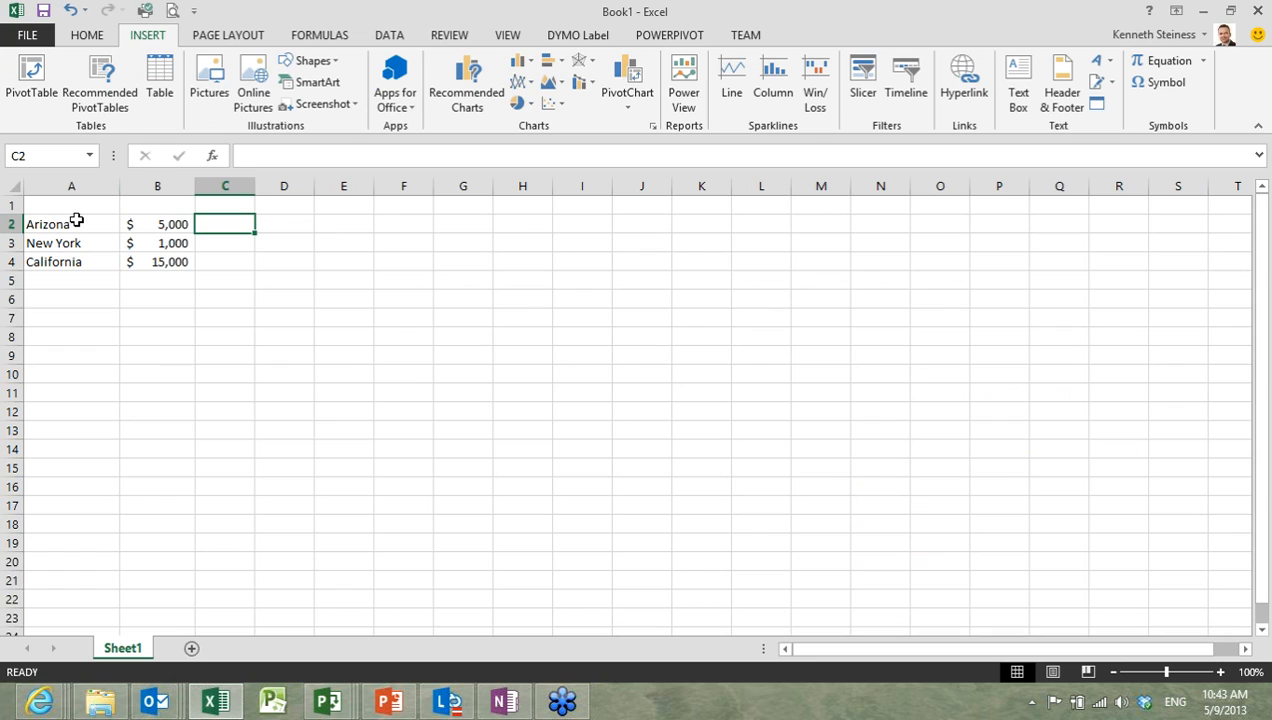
drag(79, 224, 150, 261)
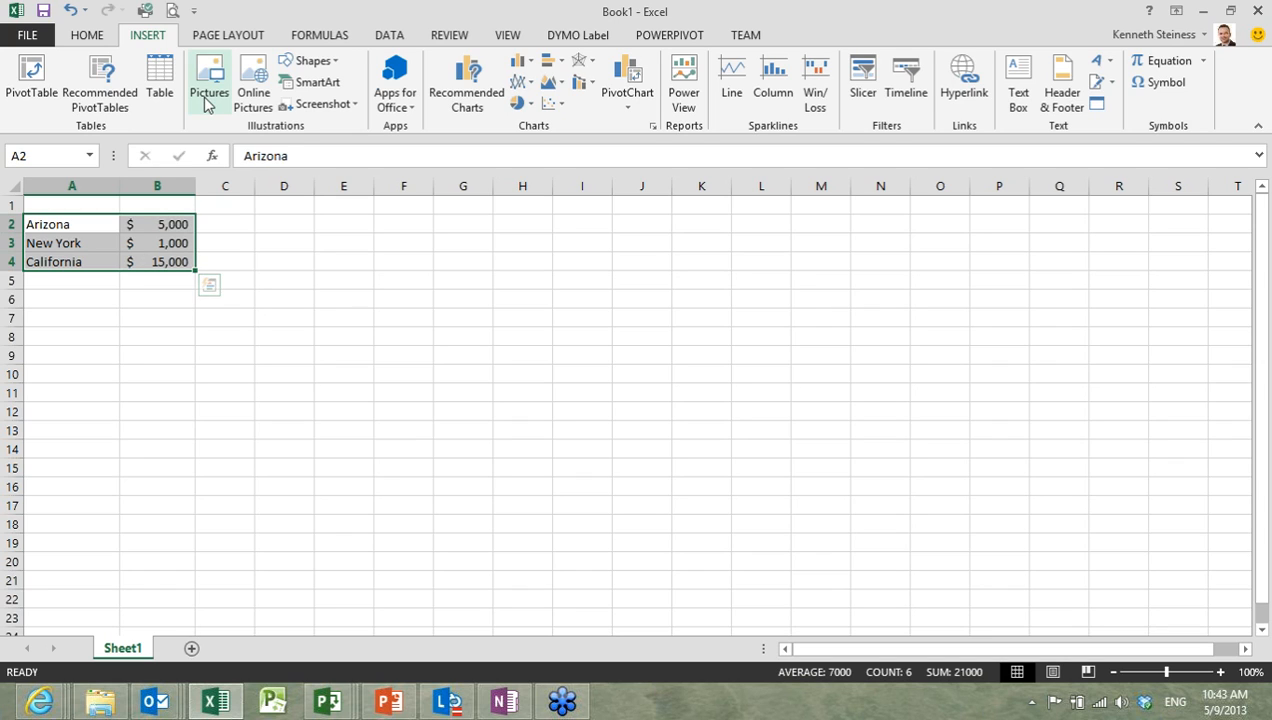
click(395, 105)
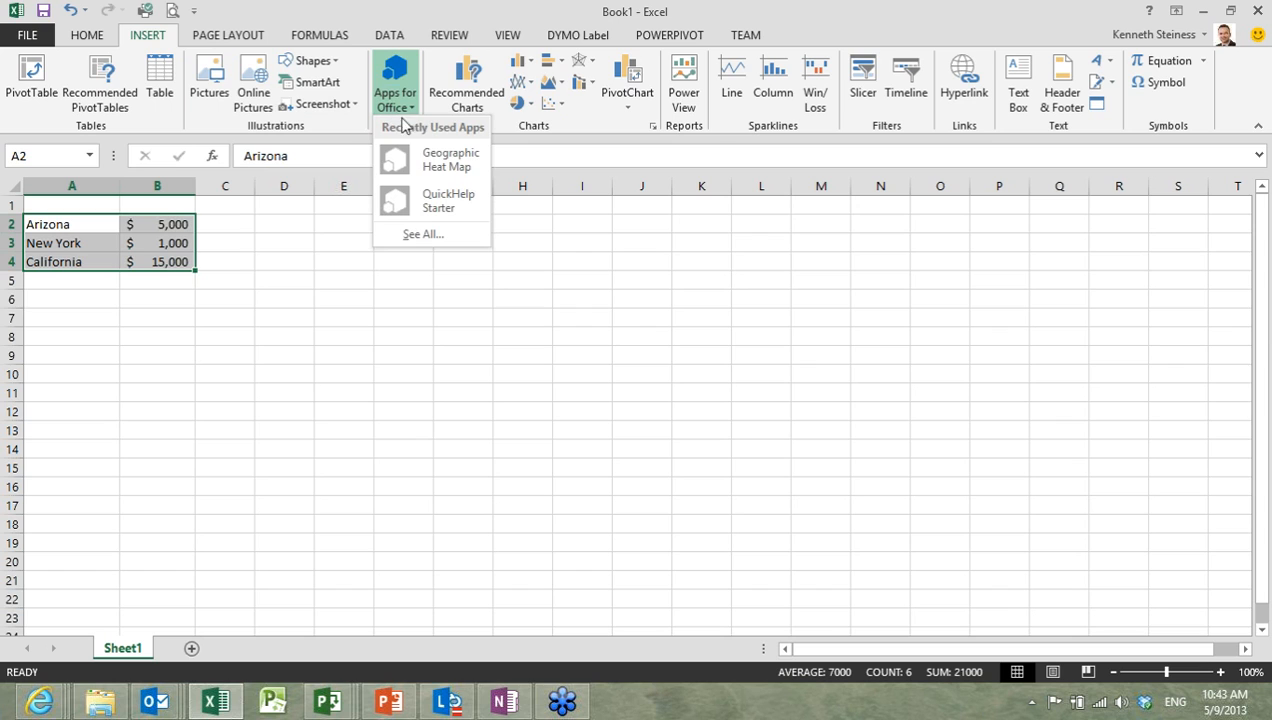
click(469, 169)
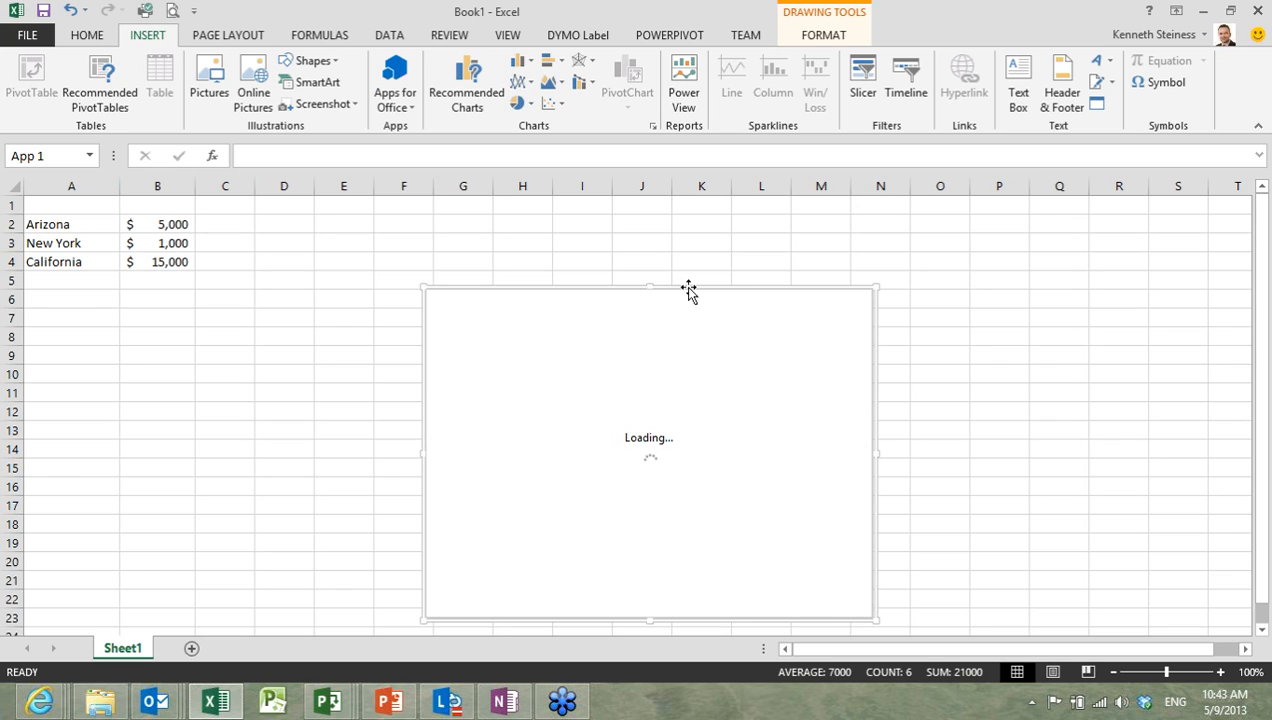
drag(688, 289, 729, 248)
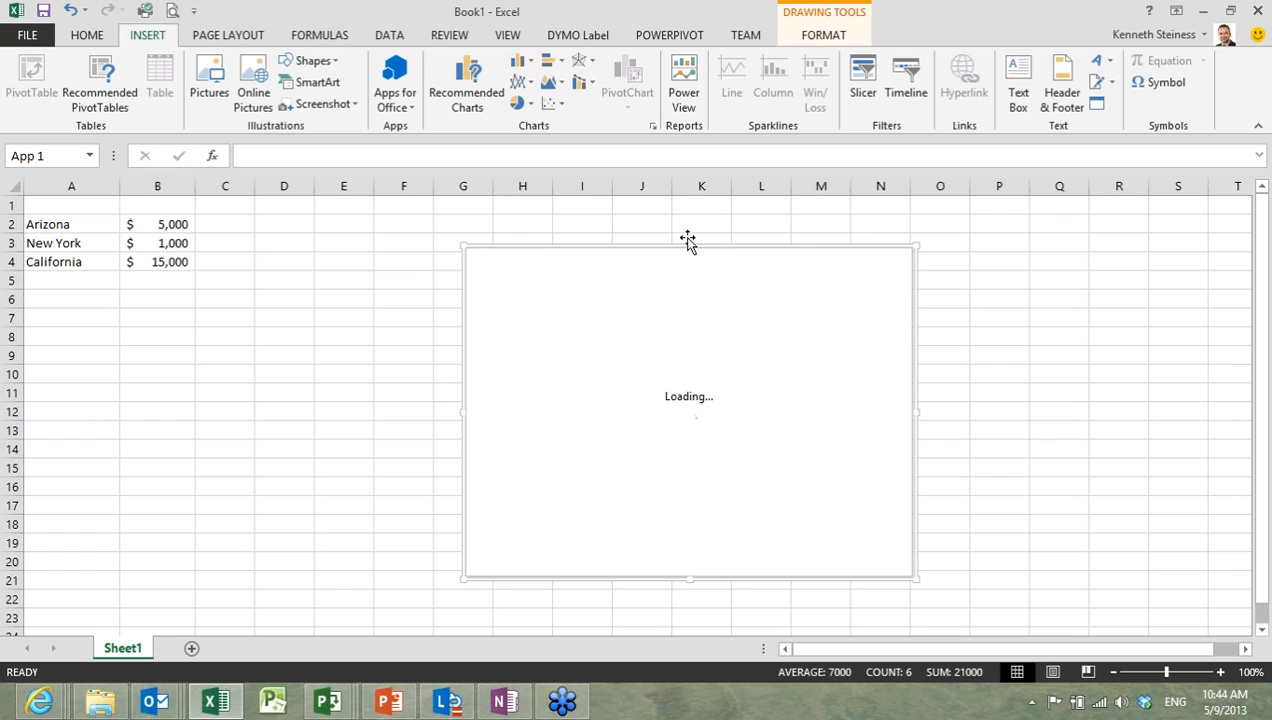
Step: Open the Office Store from the full Apps for Office list and browse the new and featured Excel apps
click(404, 108)
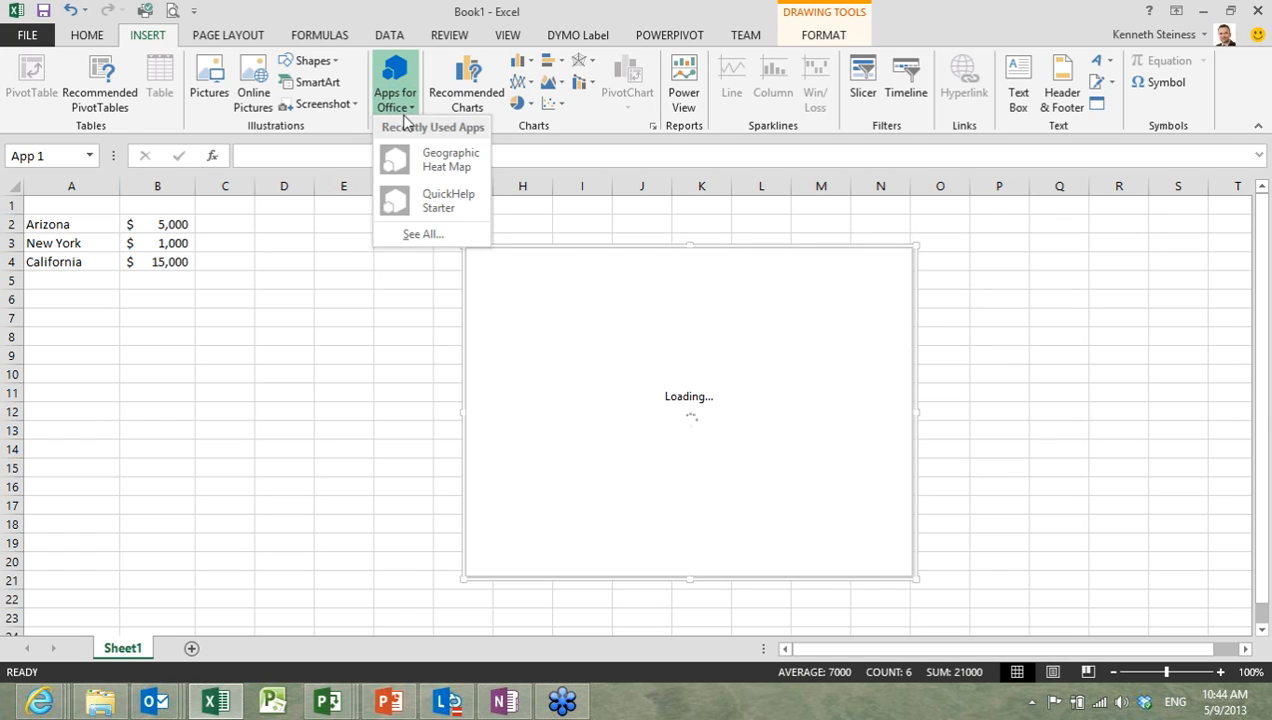
click(441, 238)
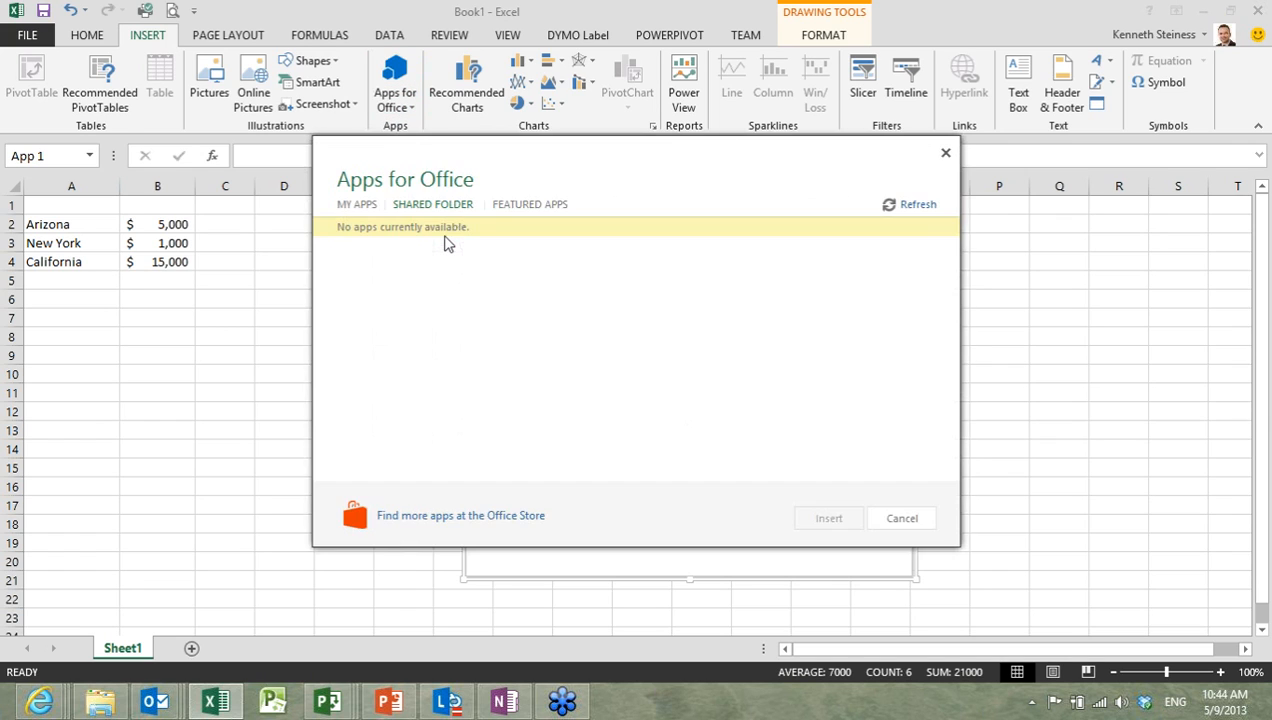
click(490, 522)
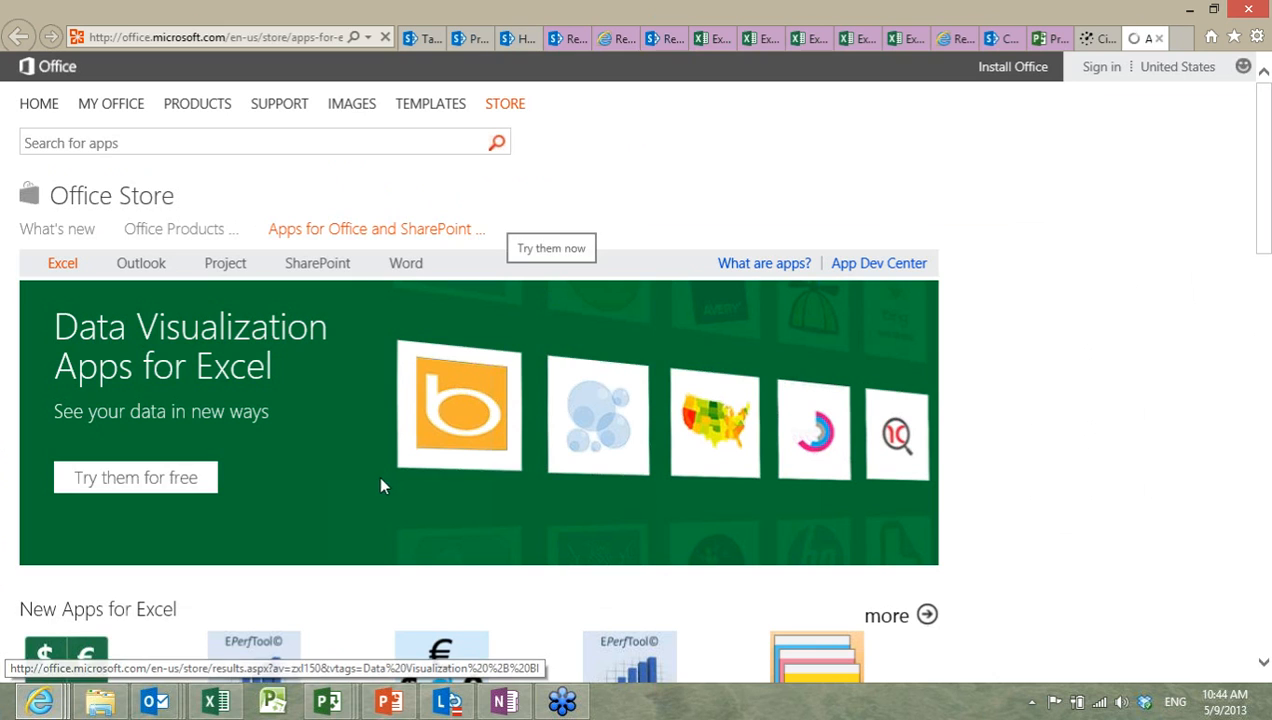
scroll(391, 396, down, 1)
scroll(391, 396, down, 4)
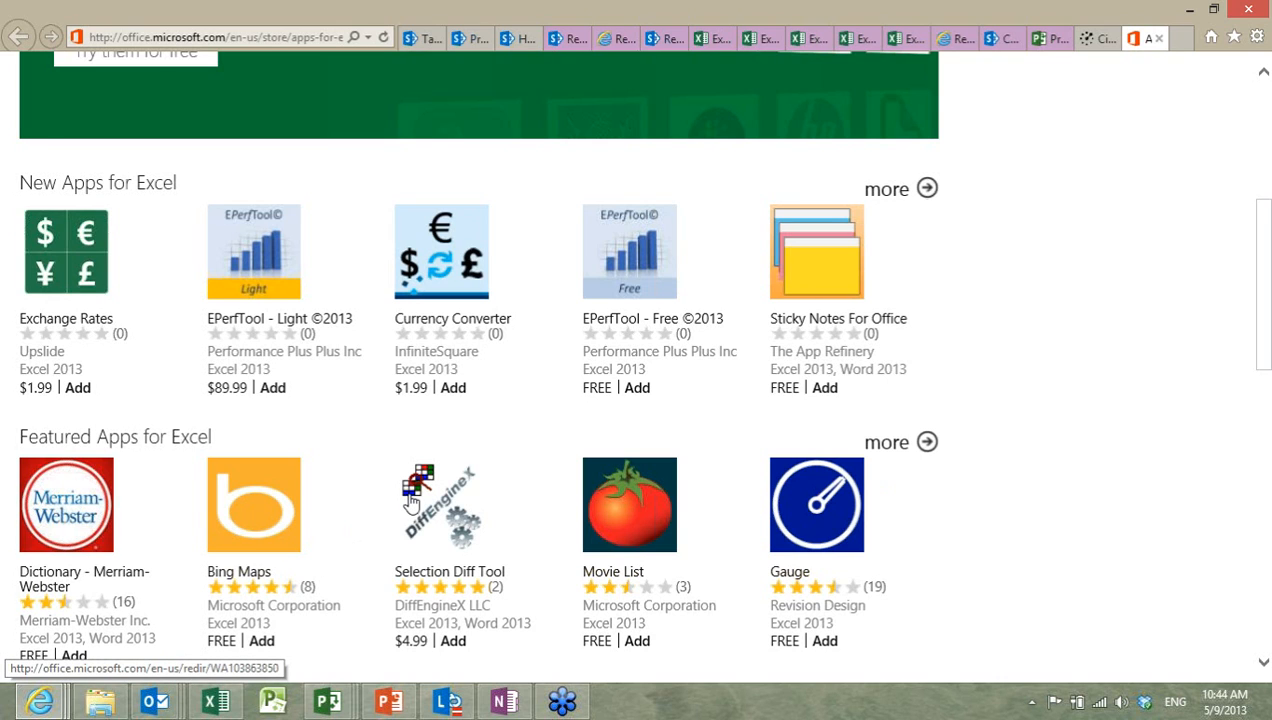
scroll(410, 503, up, 4)
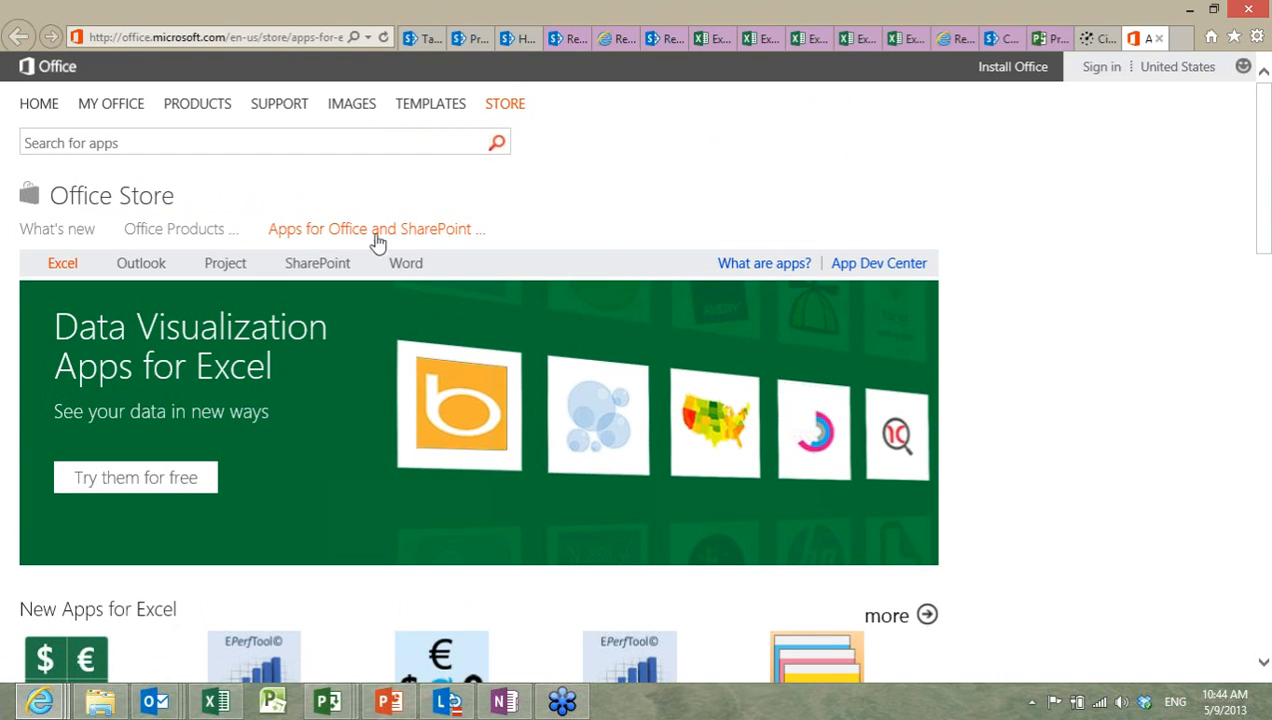
Step: Browse the apps offered for Project in the Office Store
click(232, 268)
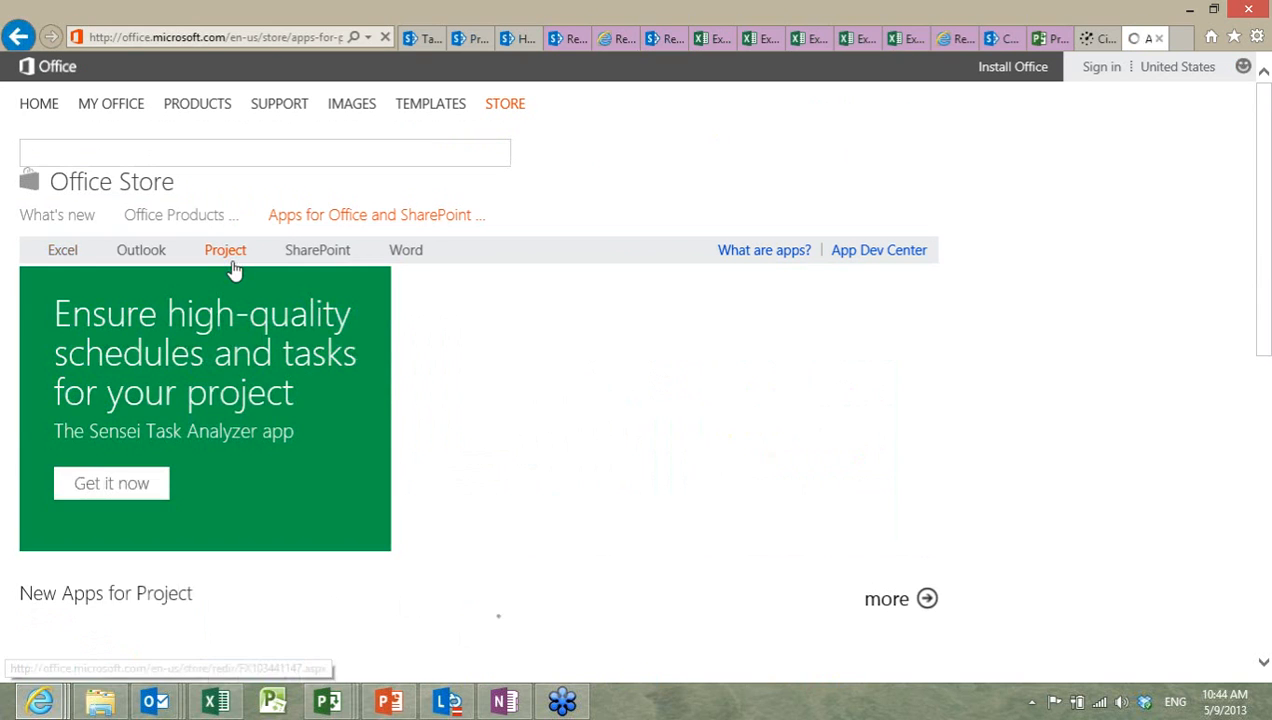
scroll(245, 365, down, 3)
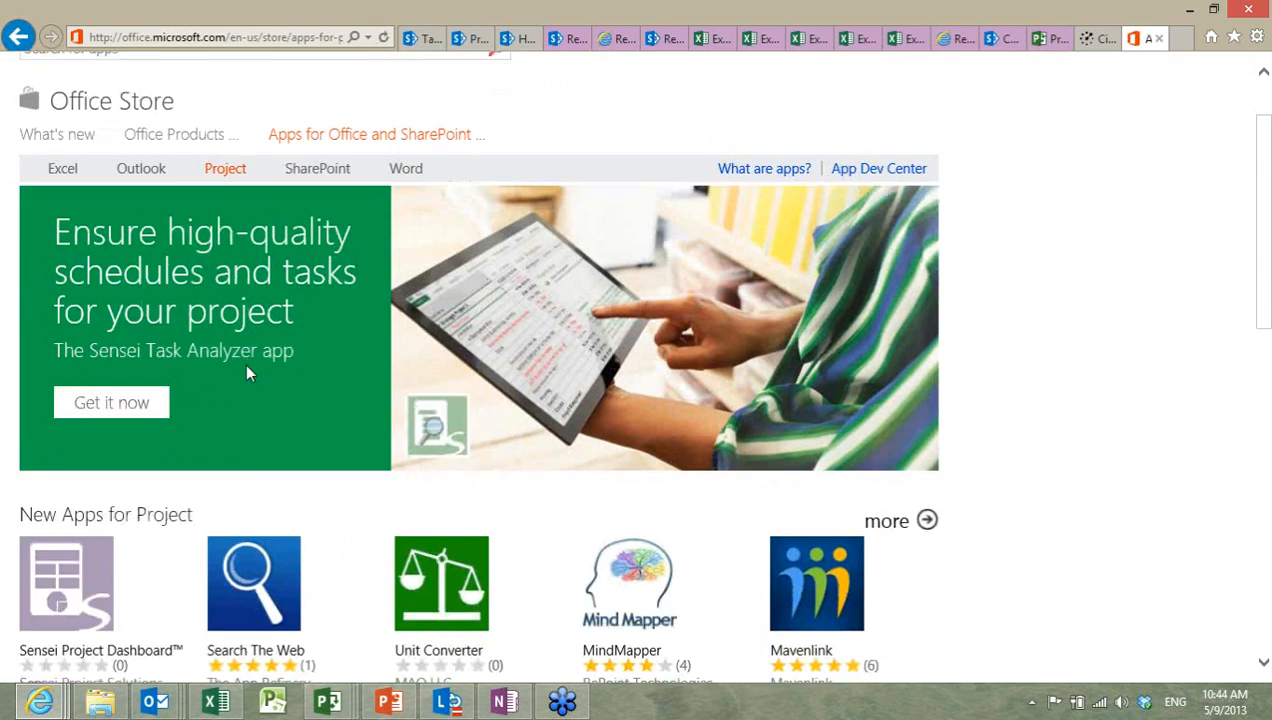
scroll(250, 363, up, 2)
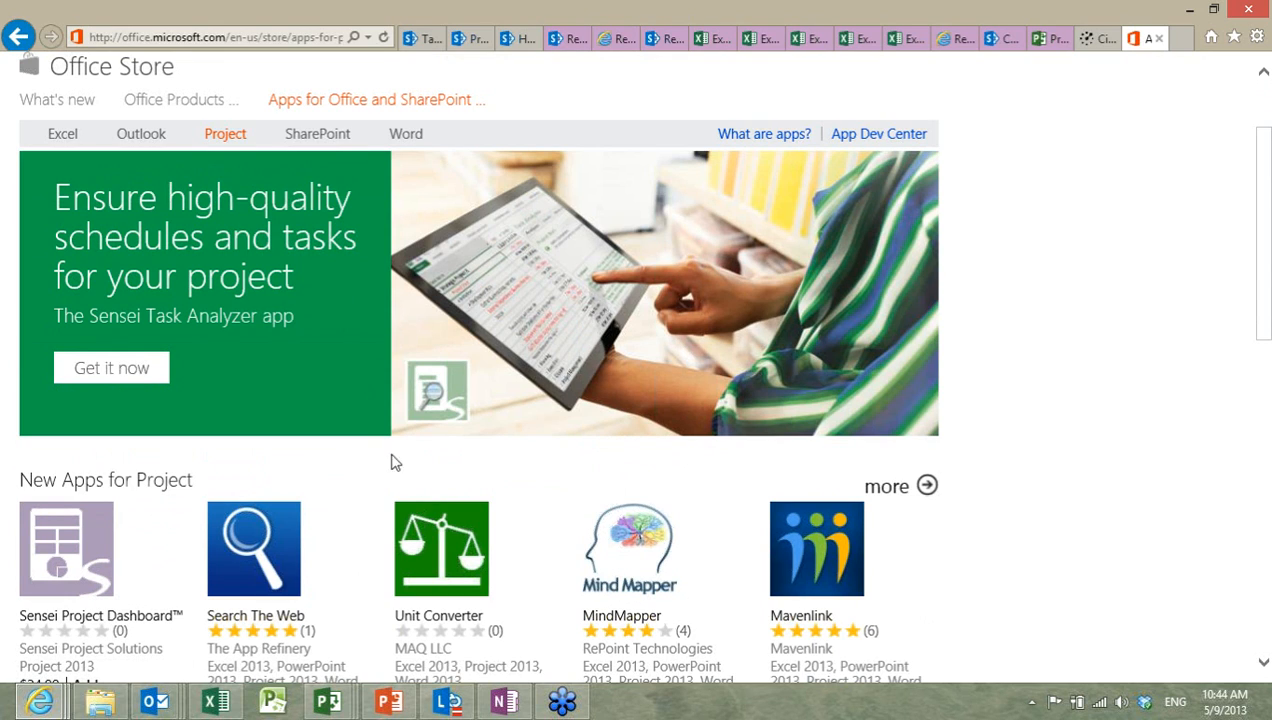
Step: View the Sensei Project Dashboard app's store page with its screenshots and purchase options, and return to the Excel workbook
click(97, 551)
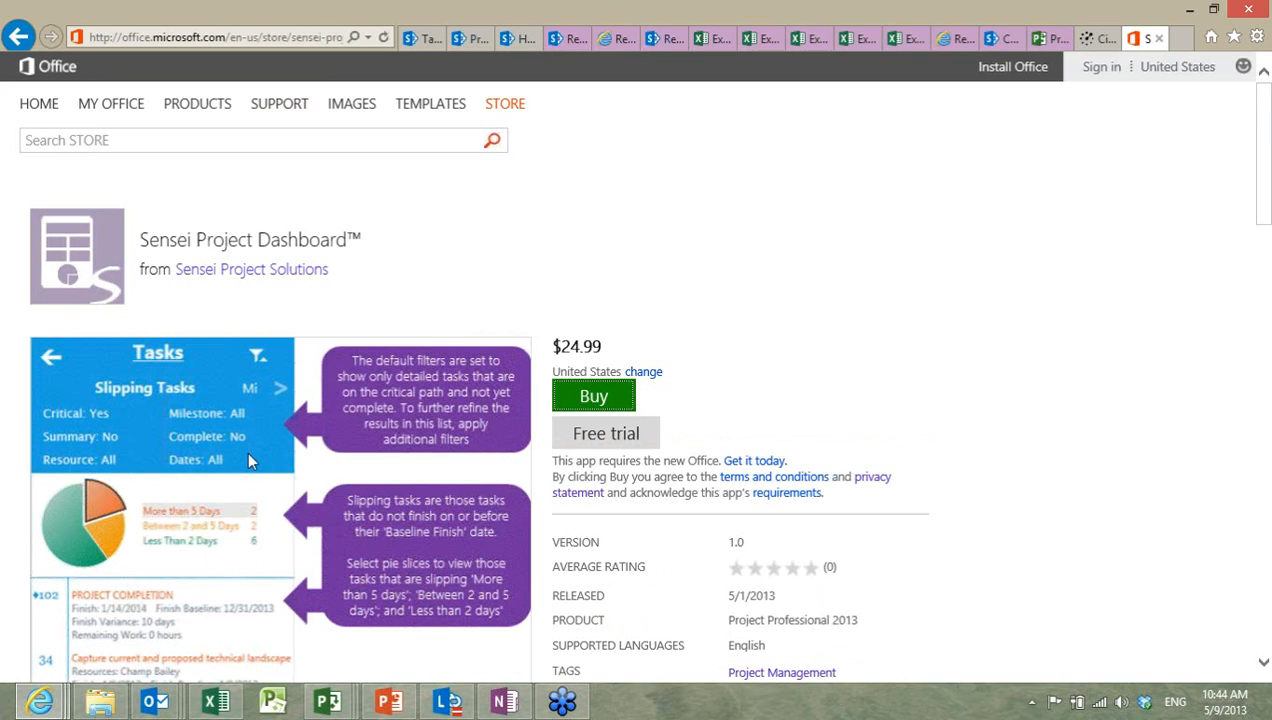
scroll(249, 460, down, 1)
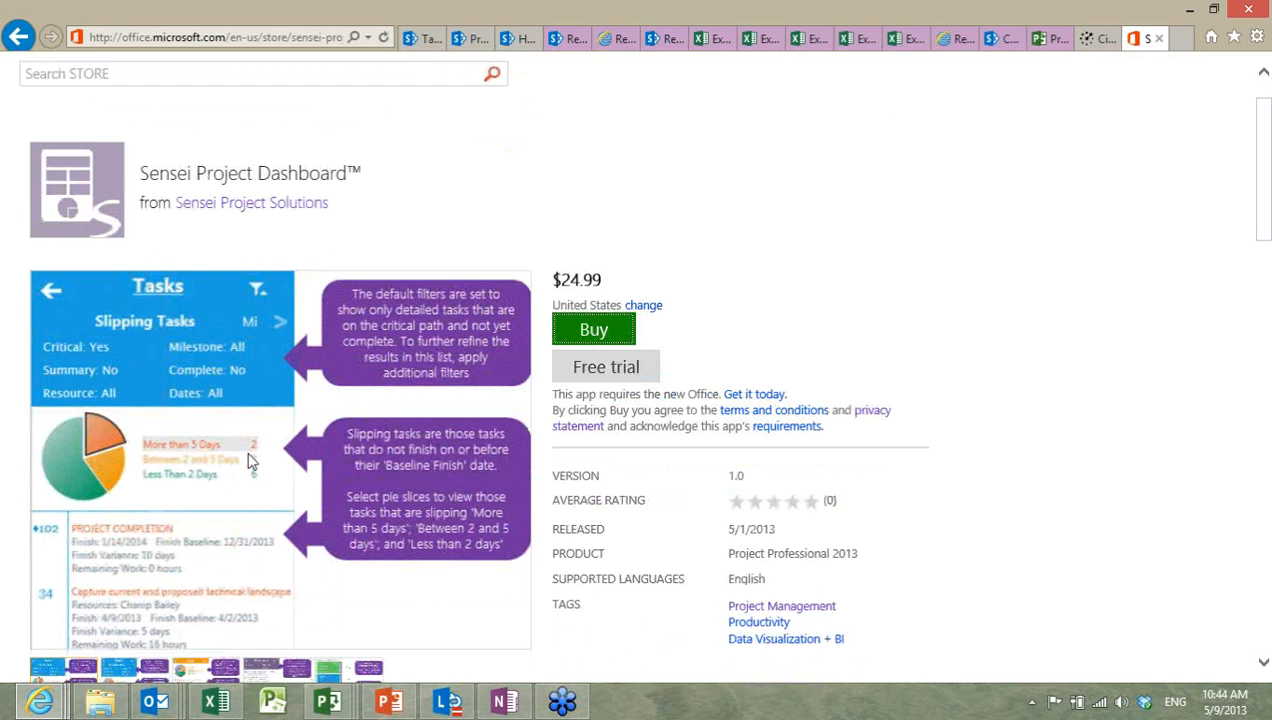
scroll(249, 460, down, 1)
scroll(250, 461, down, 3)
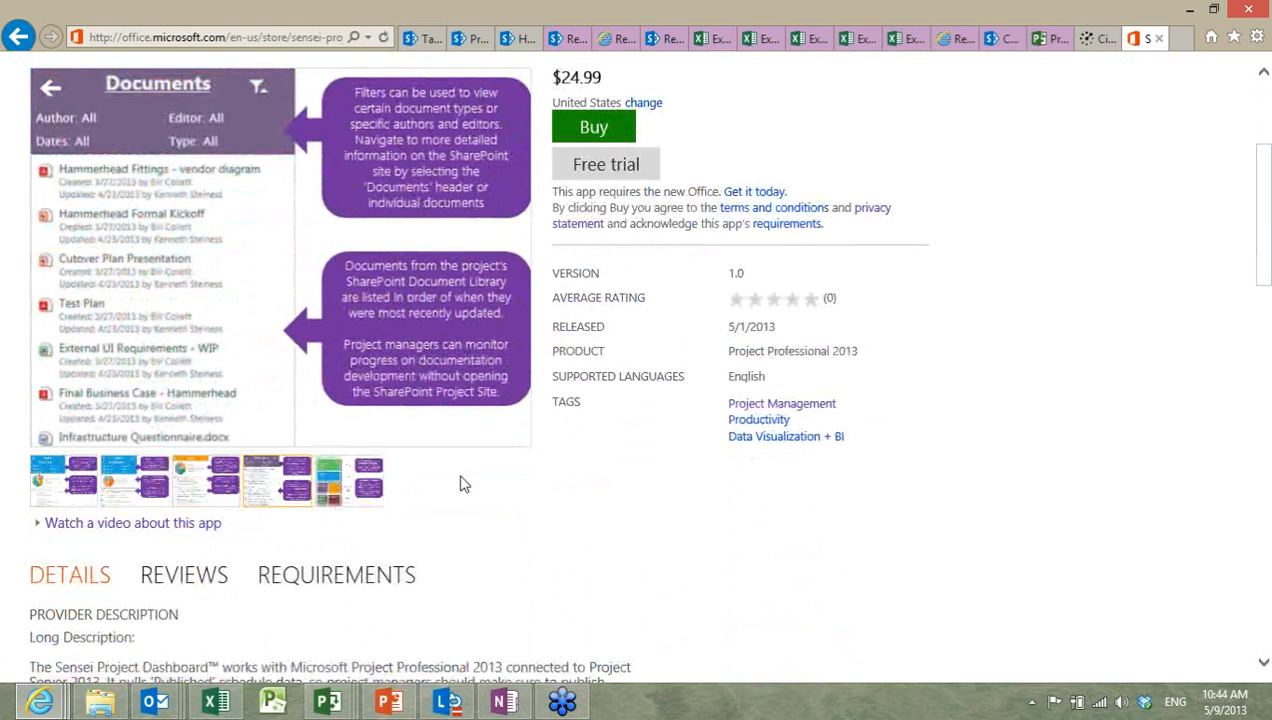
scroll(460, 484, up, 5)
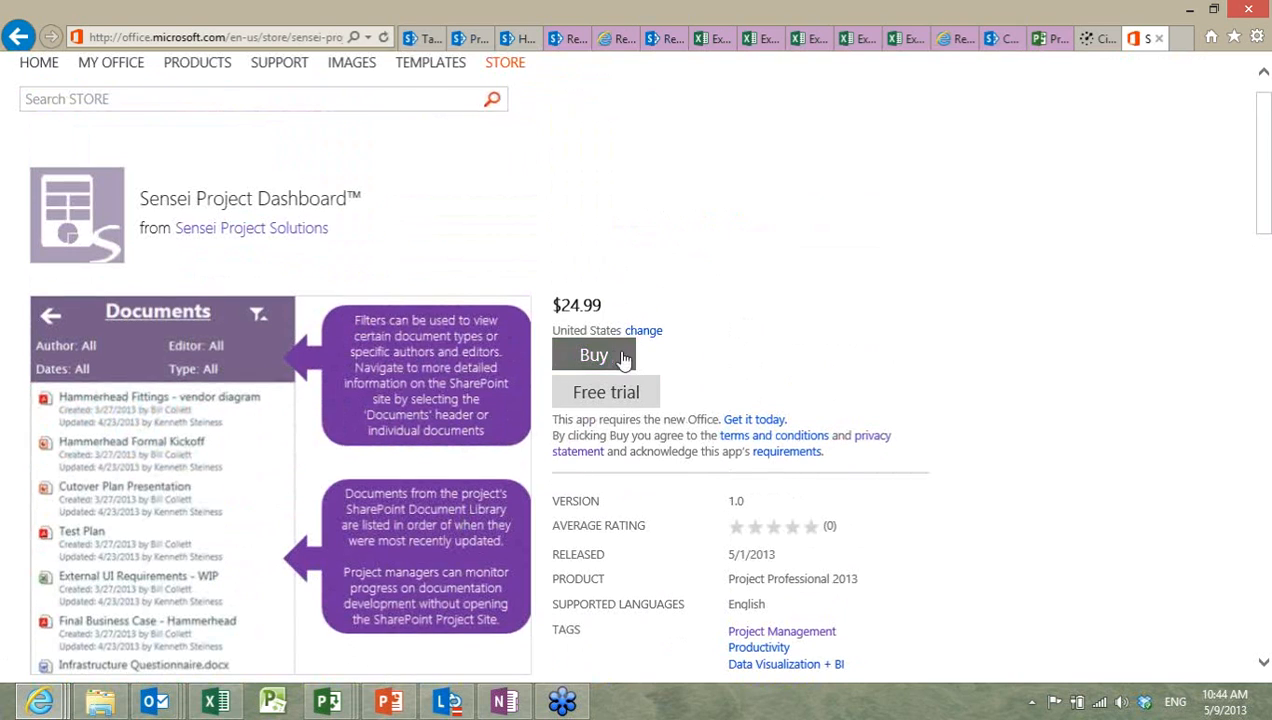
click(218, 702)
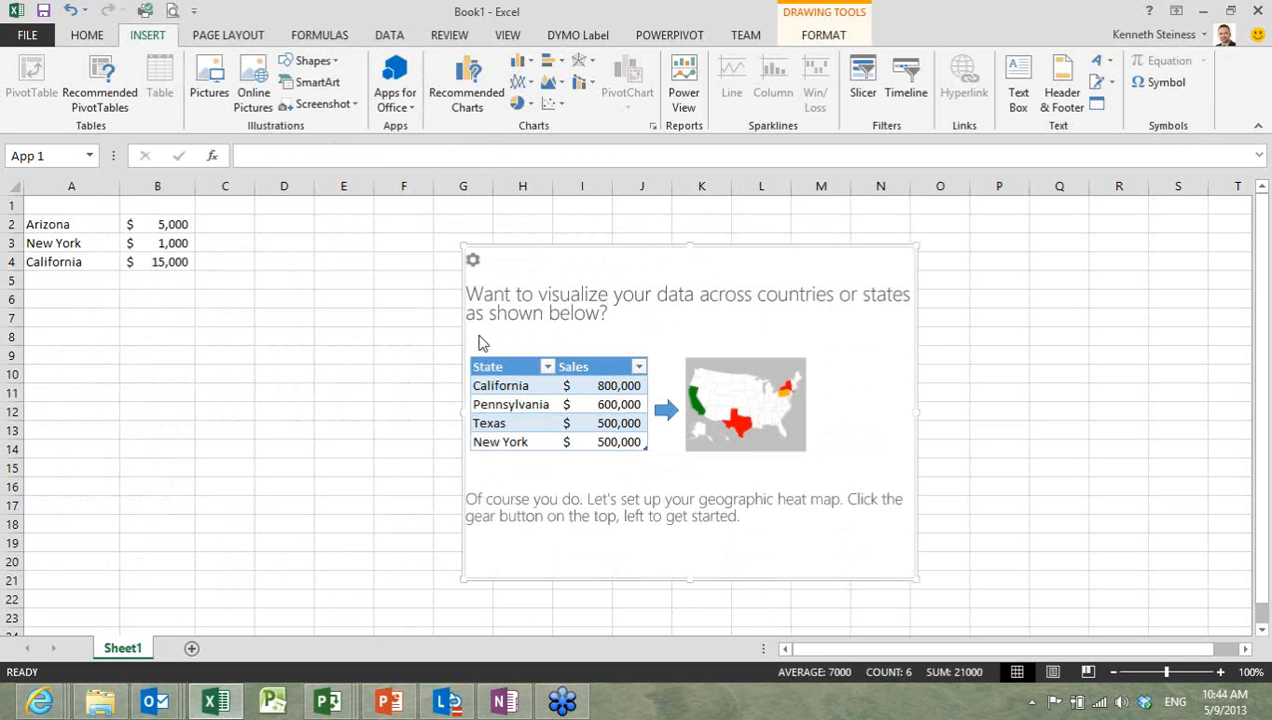
Step: Try to configure the Geographic Heat Map for range A2:B4 with the title Sales Map and save its settings
click(474, 263)
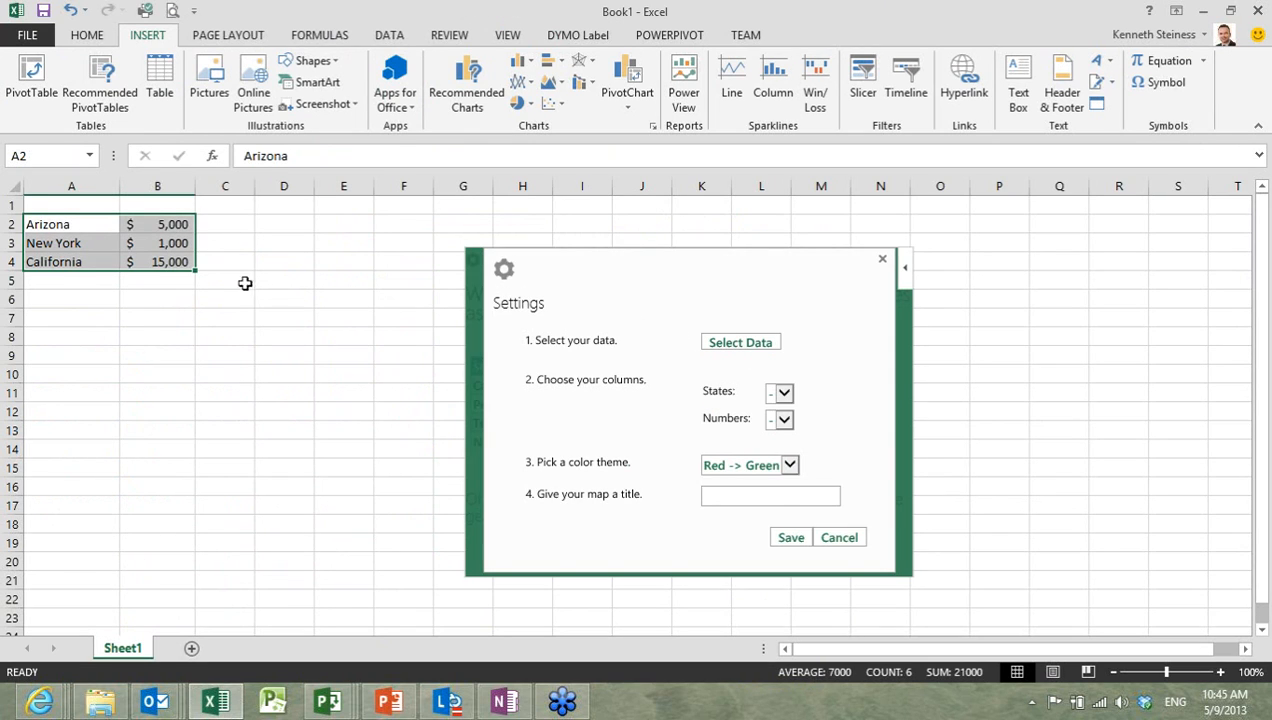
drag(88, 230, 149, 257)
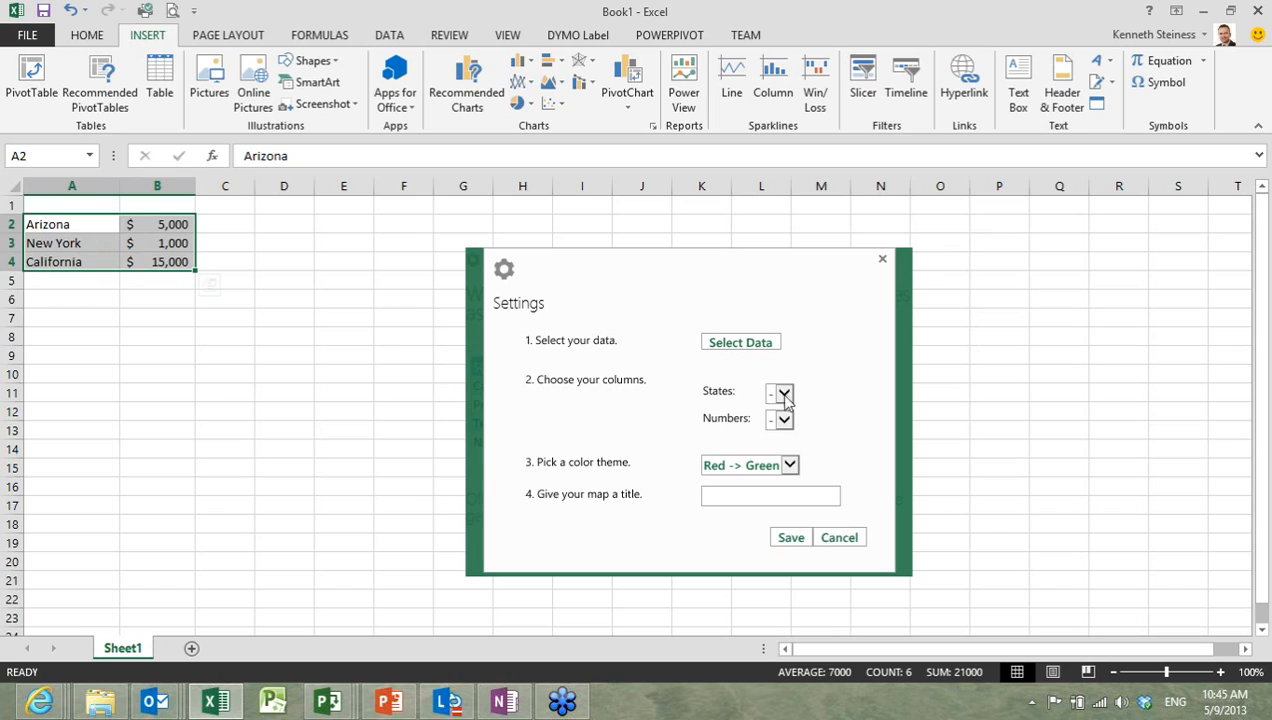
click(765, 495)
text(Sales Map)
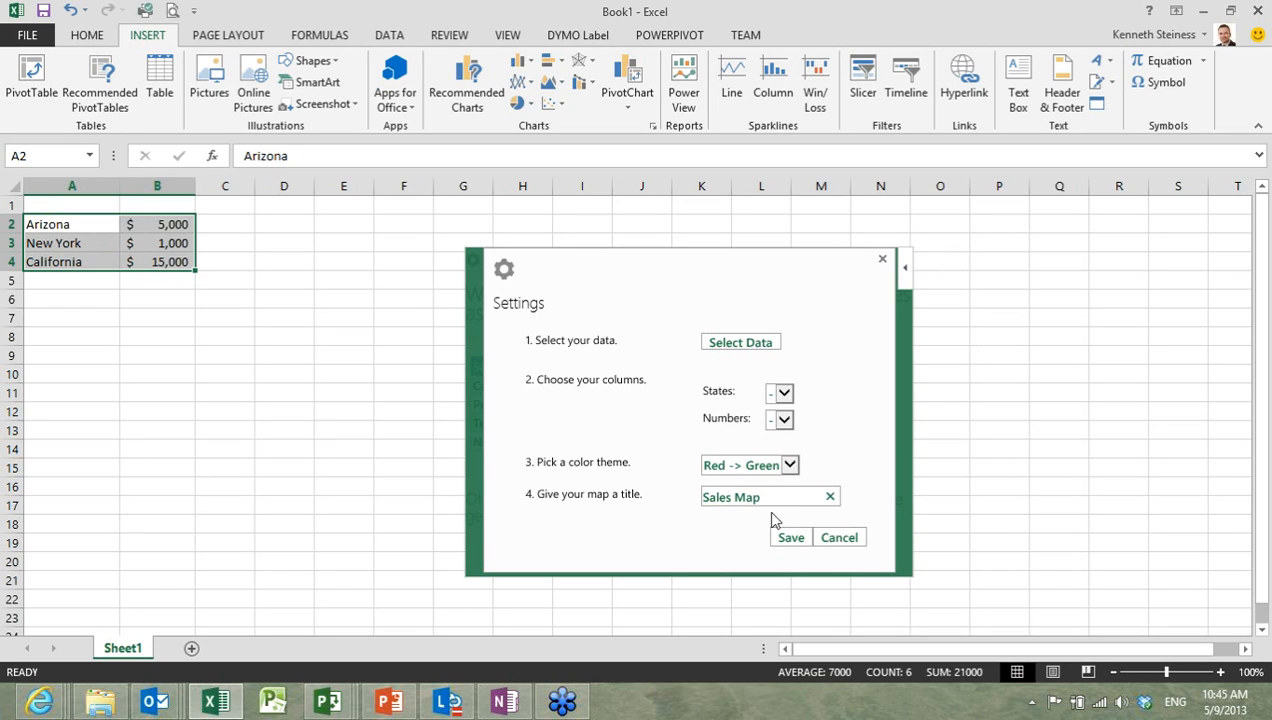
click(787, 540)
Step: Switch to the Strategic Project X schedule in Project and open the Sensei Task Analyzer app on it
click(318, 698)
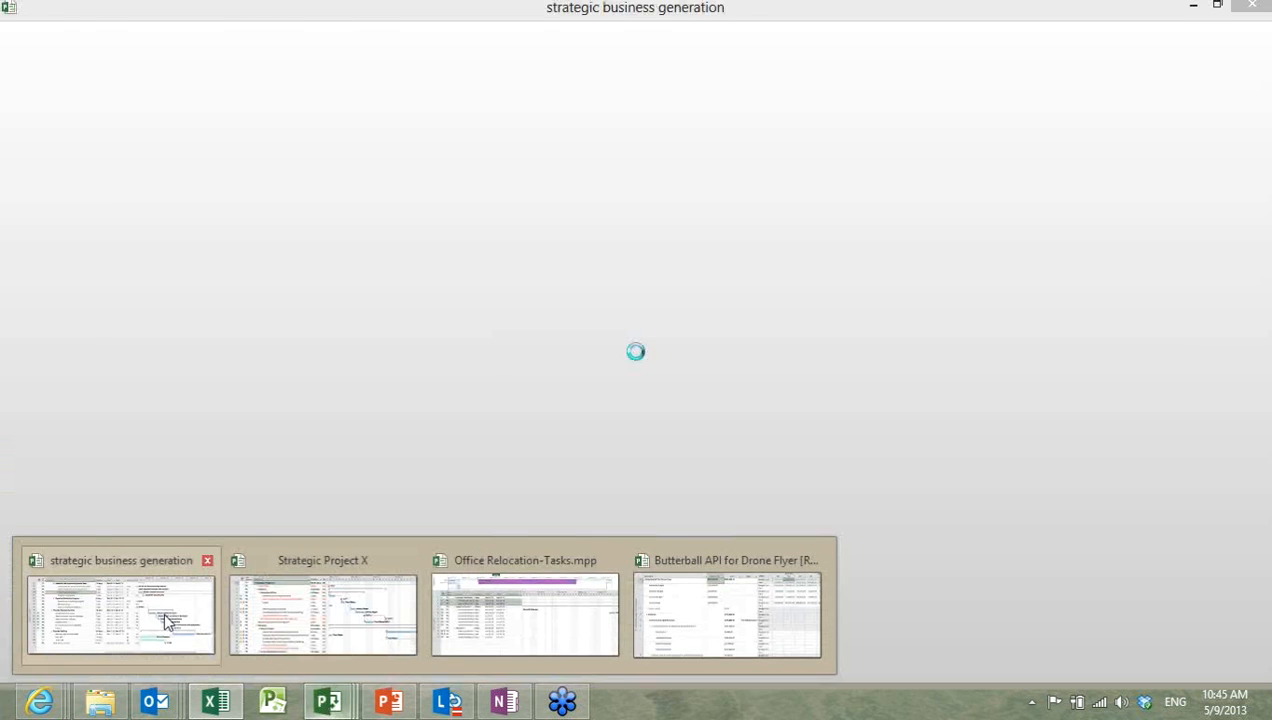
click(323, 612)
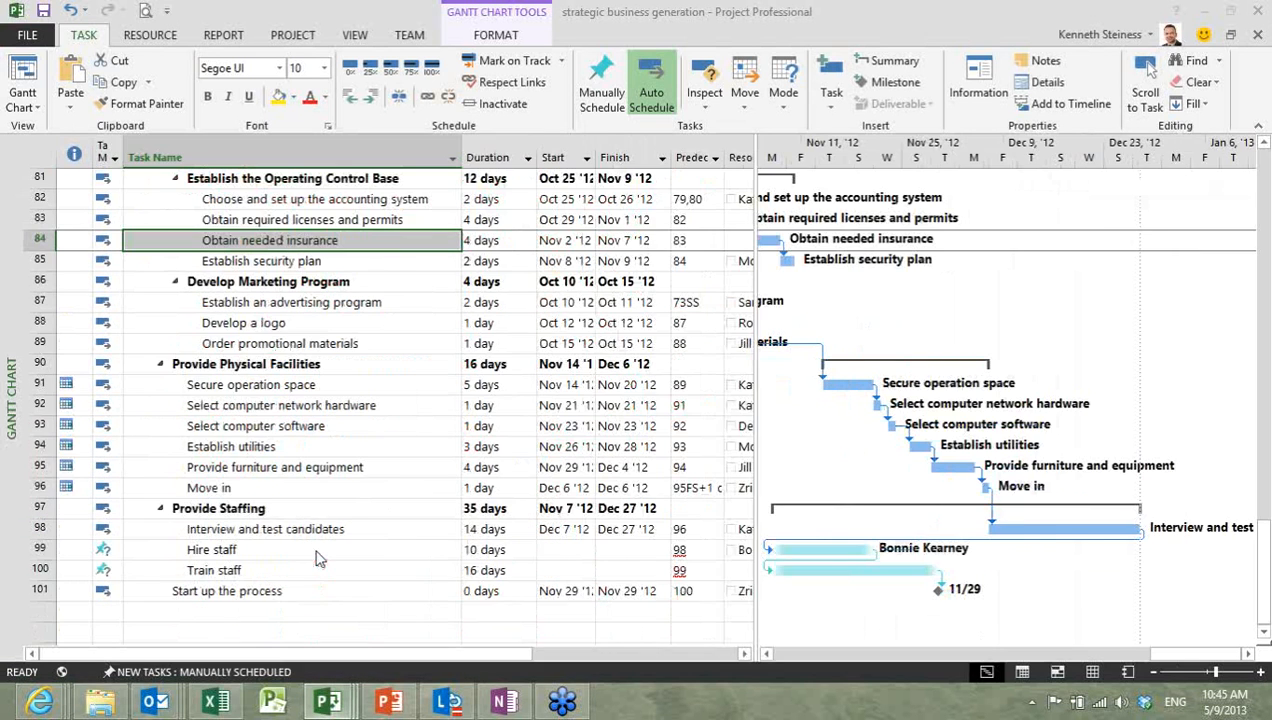
click(292, 36)
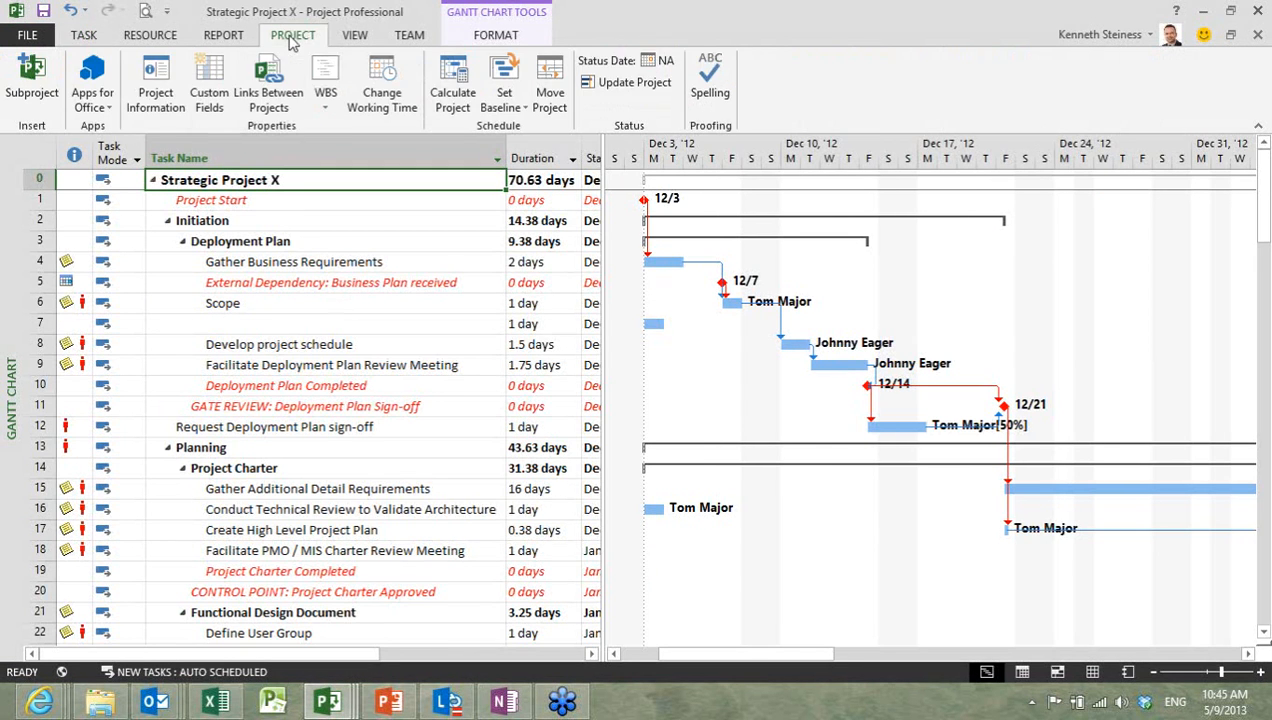
click(91, 105)
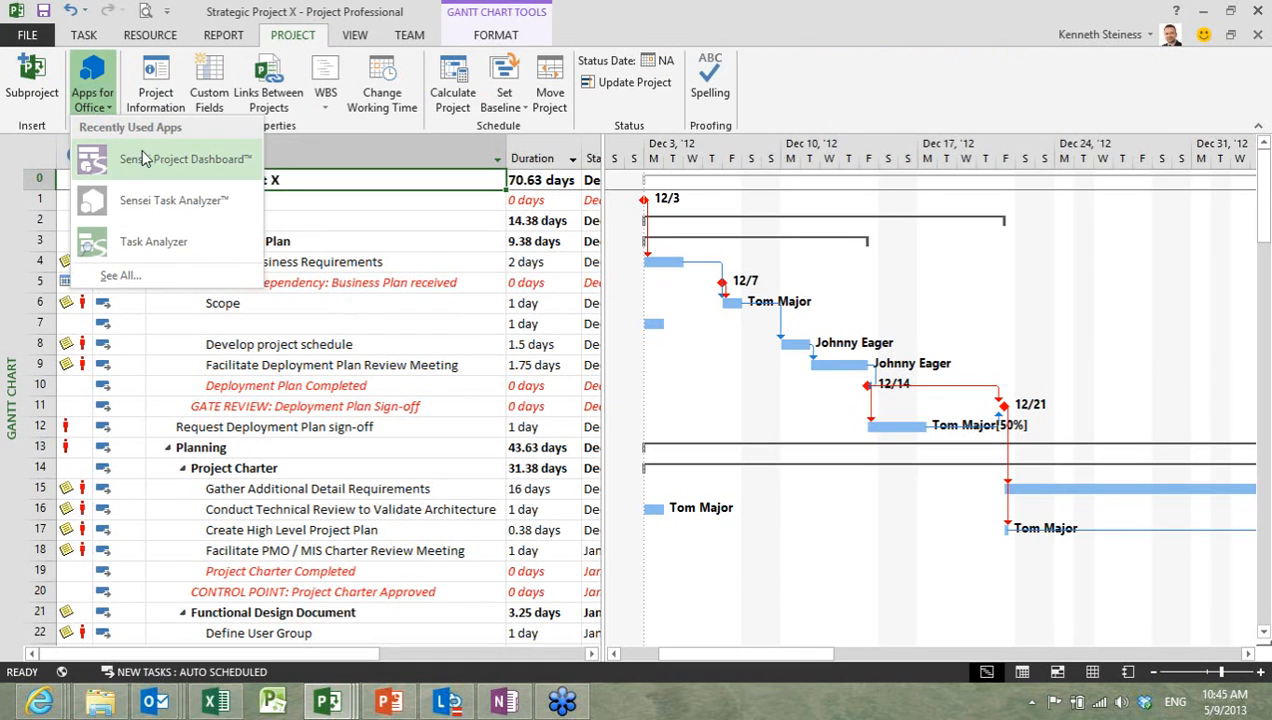
click(176, 212)
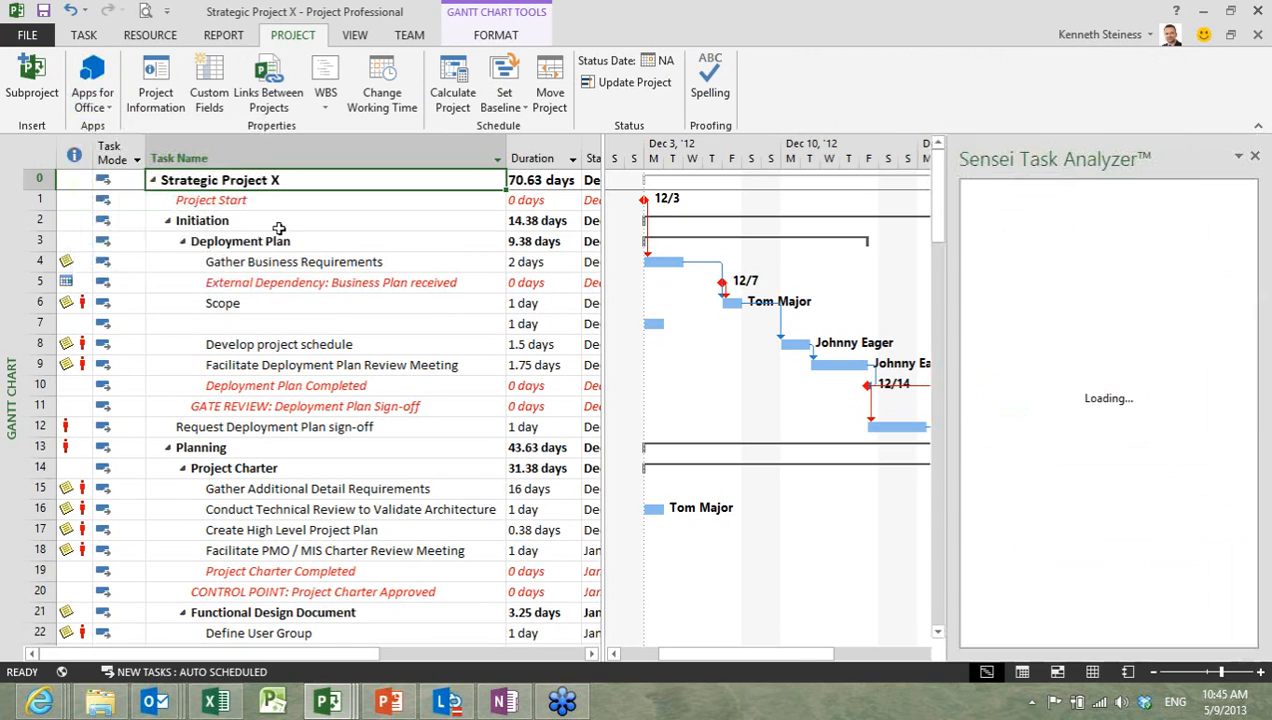
scroll(283, 228, down, 1)
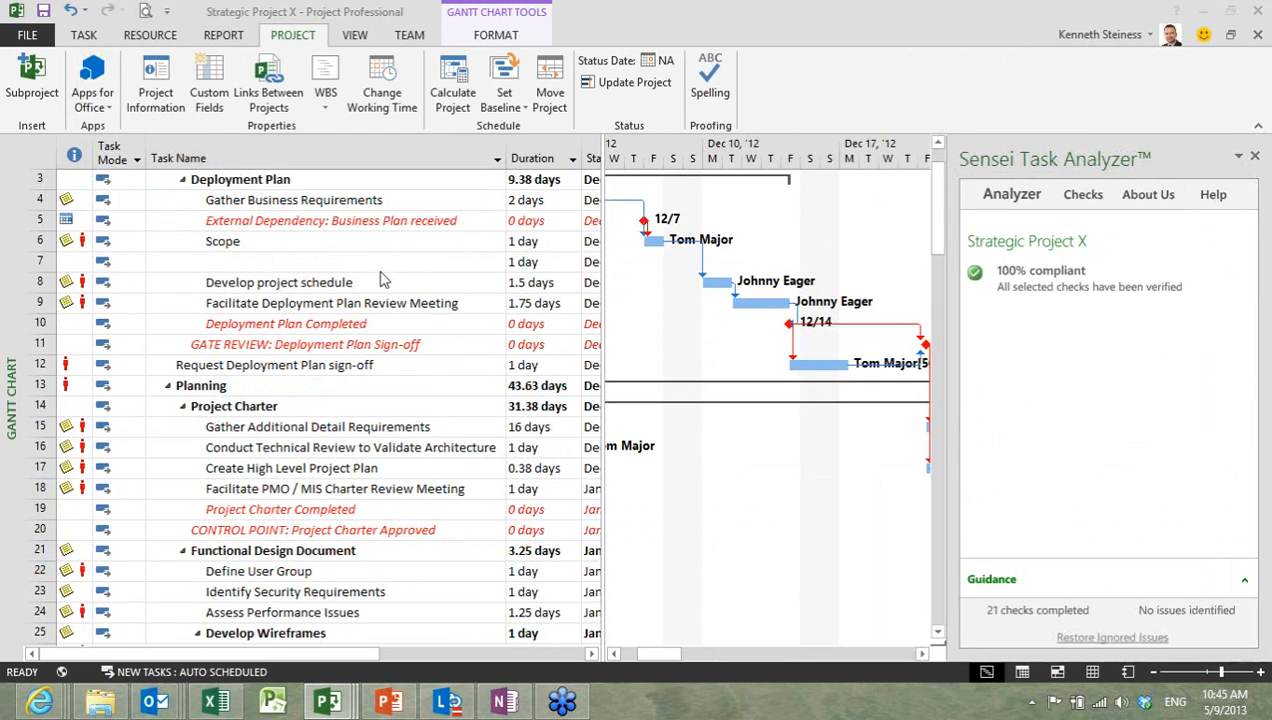
click(938, 145)
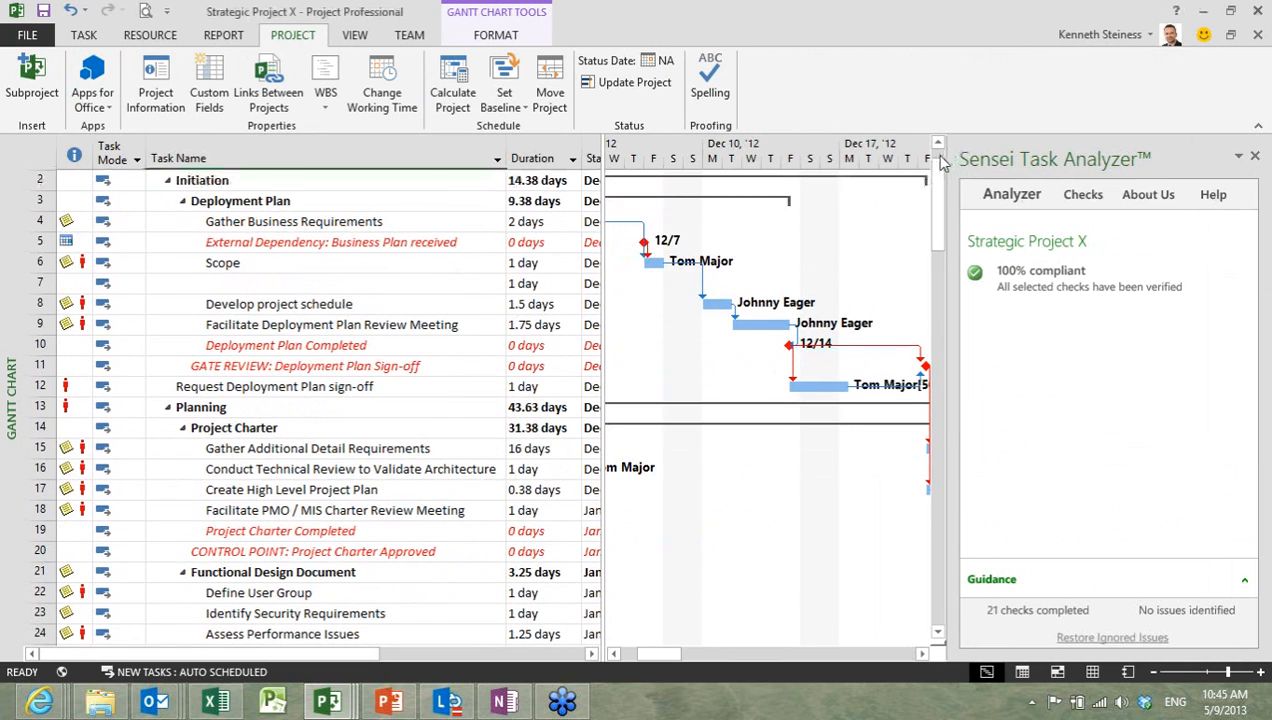
click(940, 156)
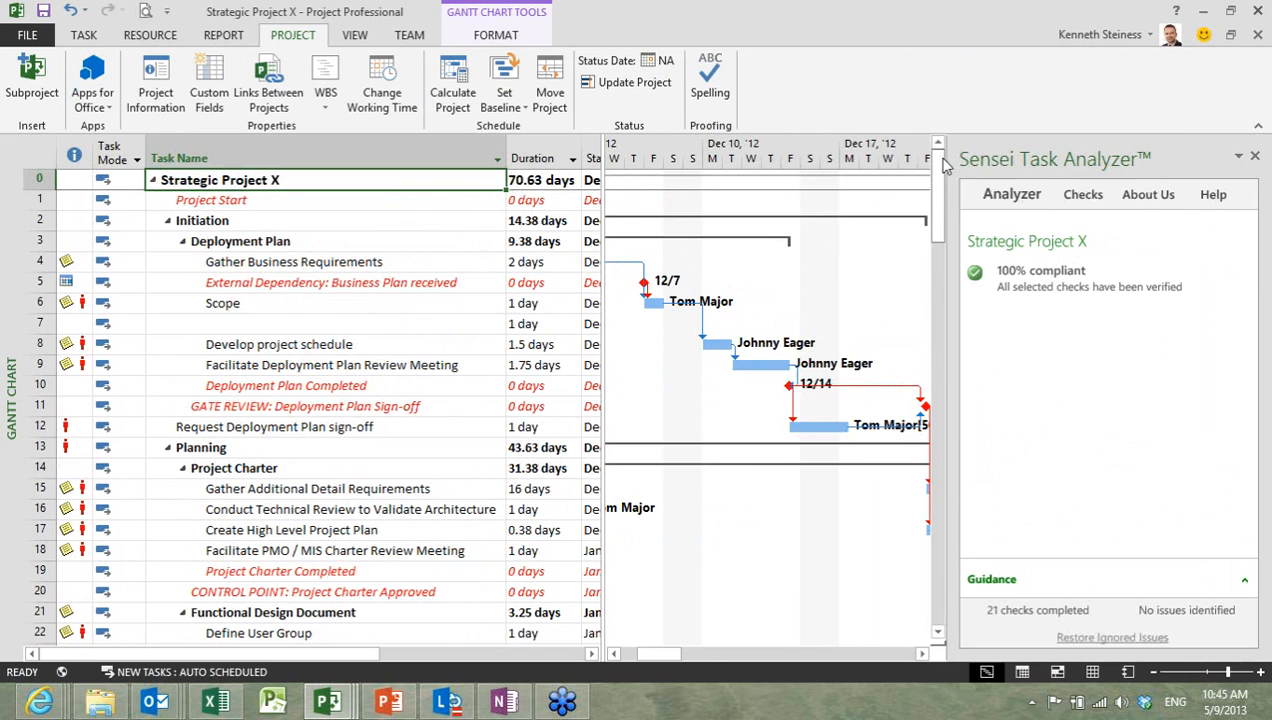
Step: Review the analyzer's WBS, resource, link and schedule compliance checks, including the severity options for the deliberate constraints check
click(1081, 196)
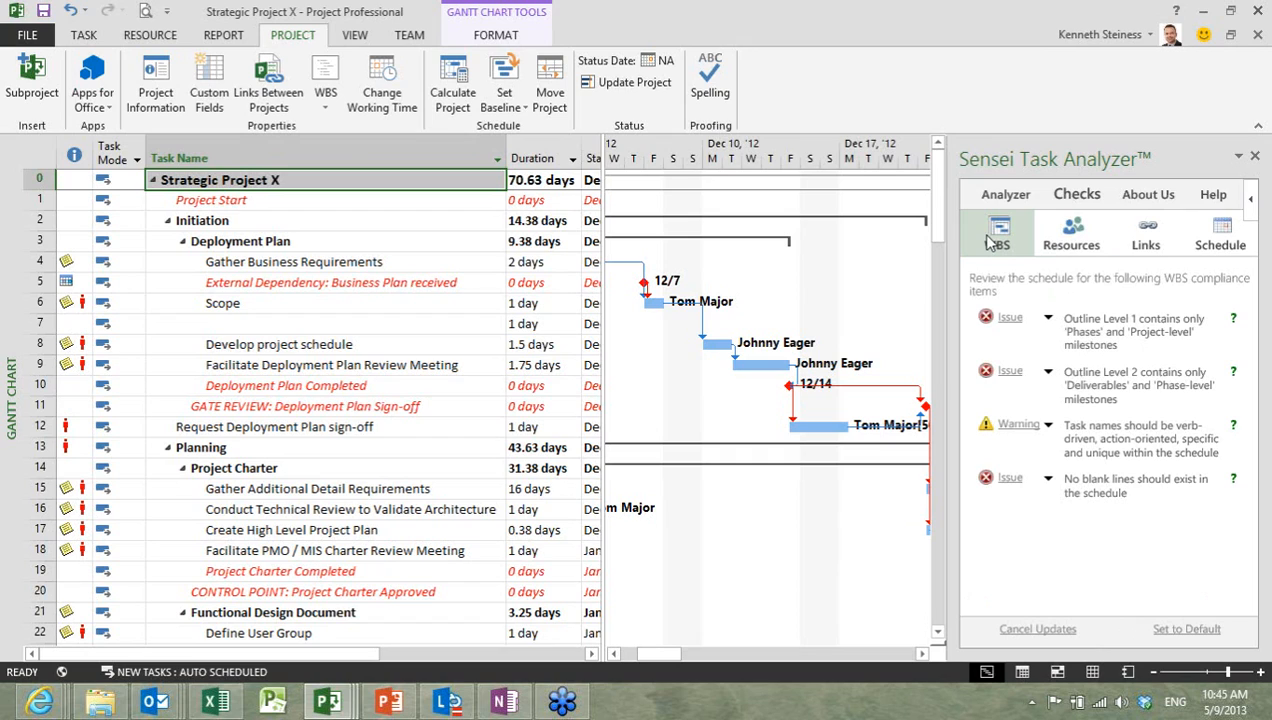
click(1072, 244)
click(1150, 238)
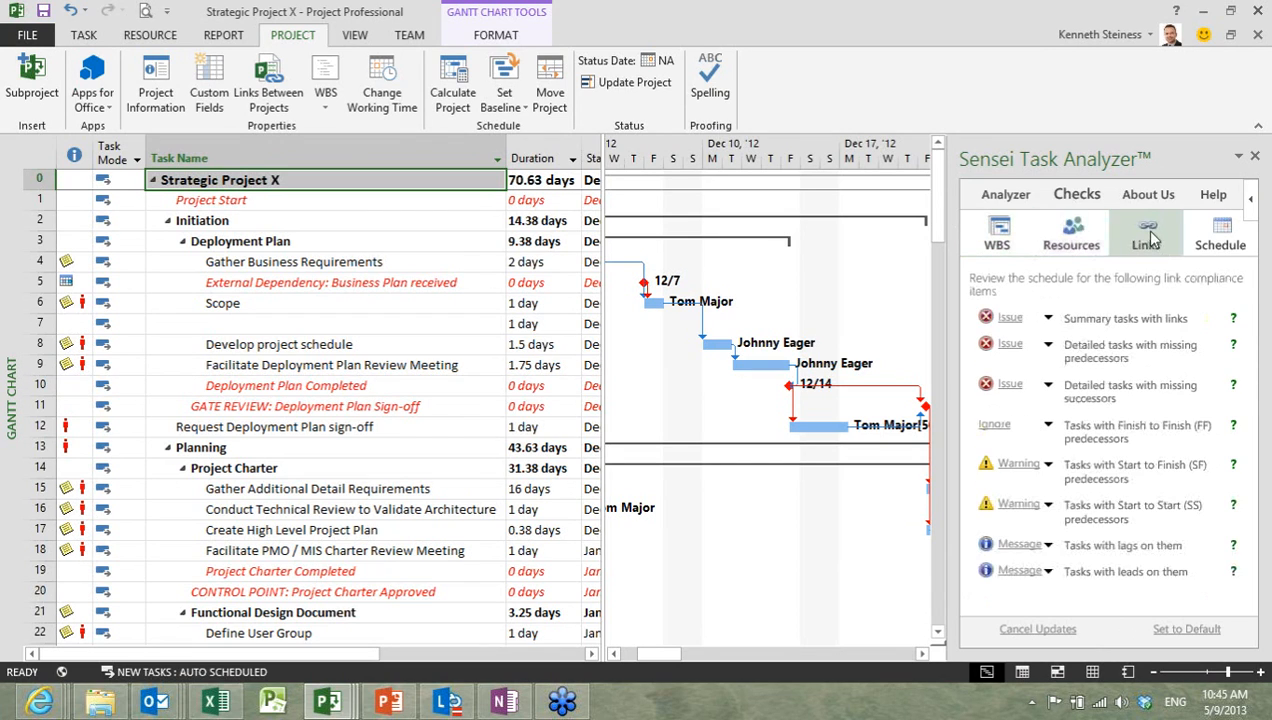
click(1222, 228)
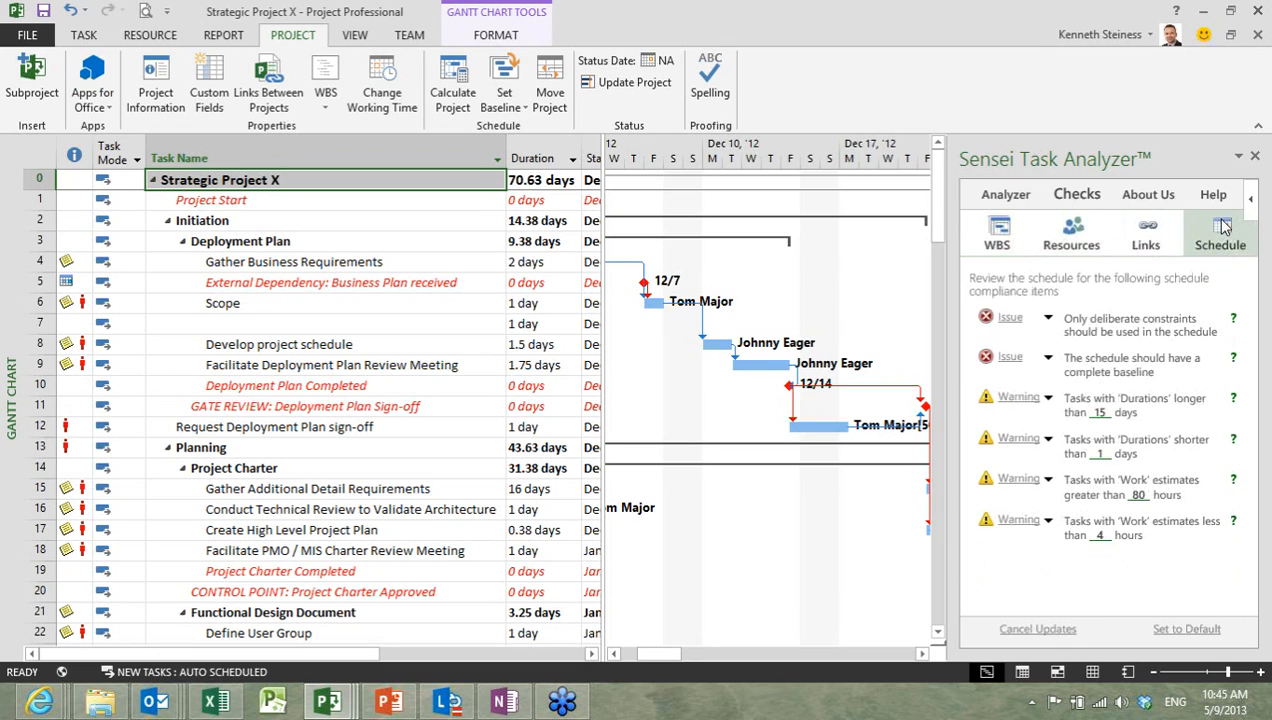
click(1048, 317)
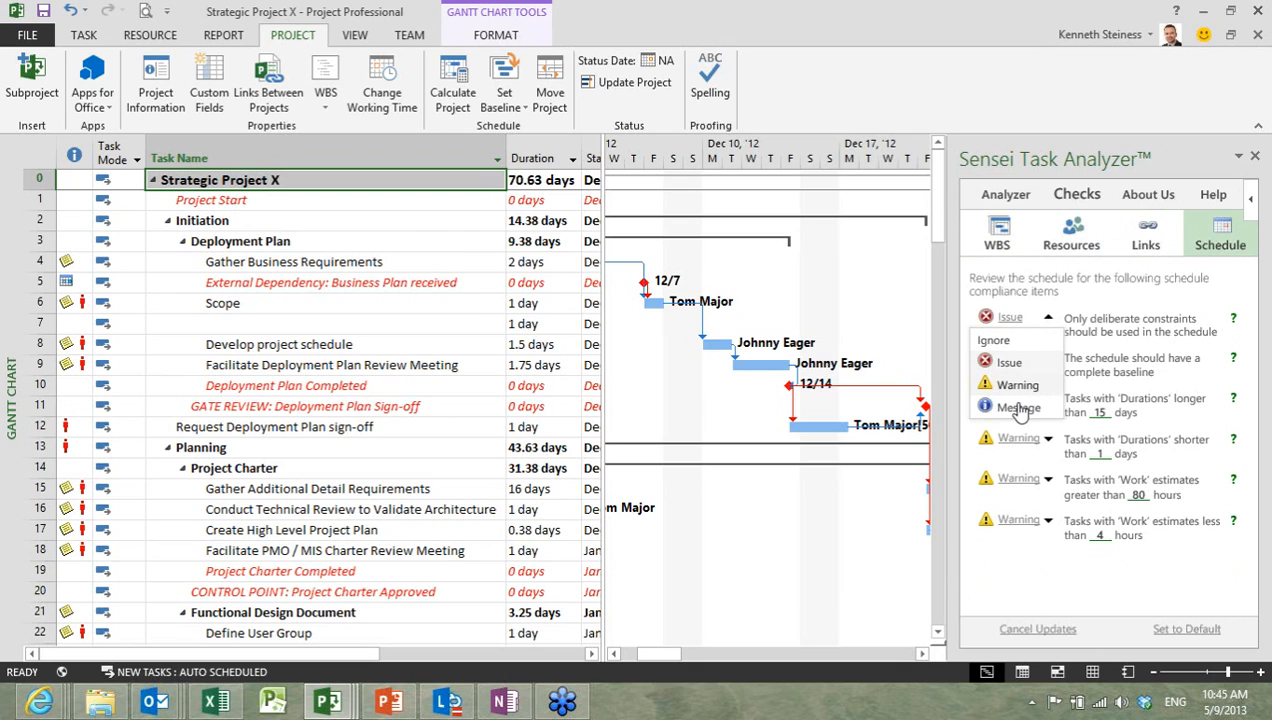
click(1045, 318)
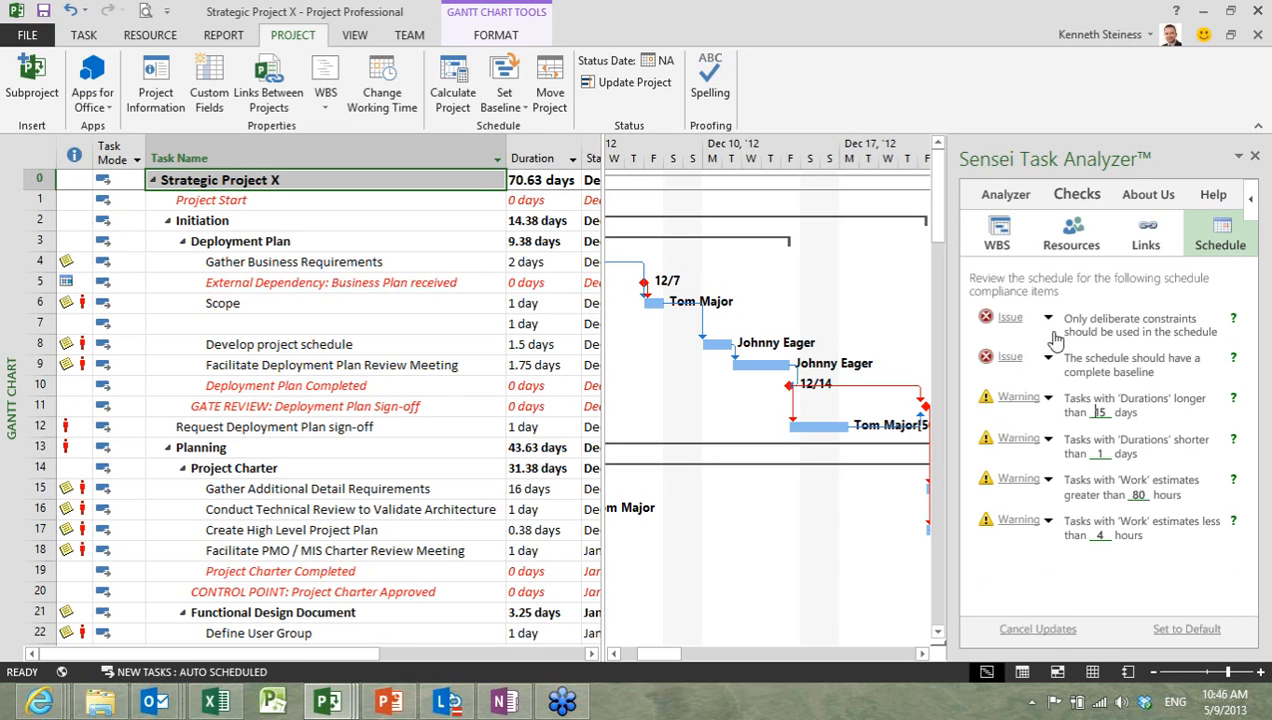
Step: Return to the analyzer results and examine the compliance of the Initiation and Gather Business Requirements tasks
click(1005, 195)
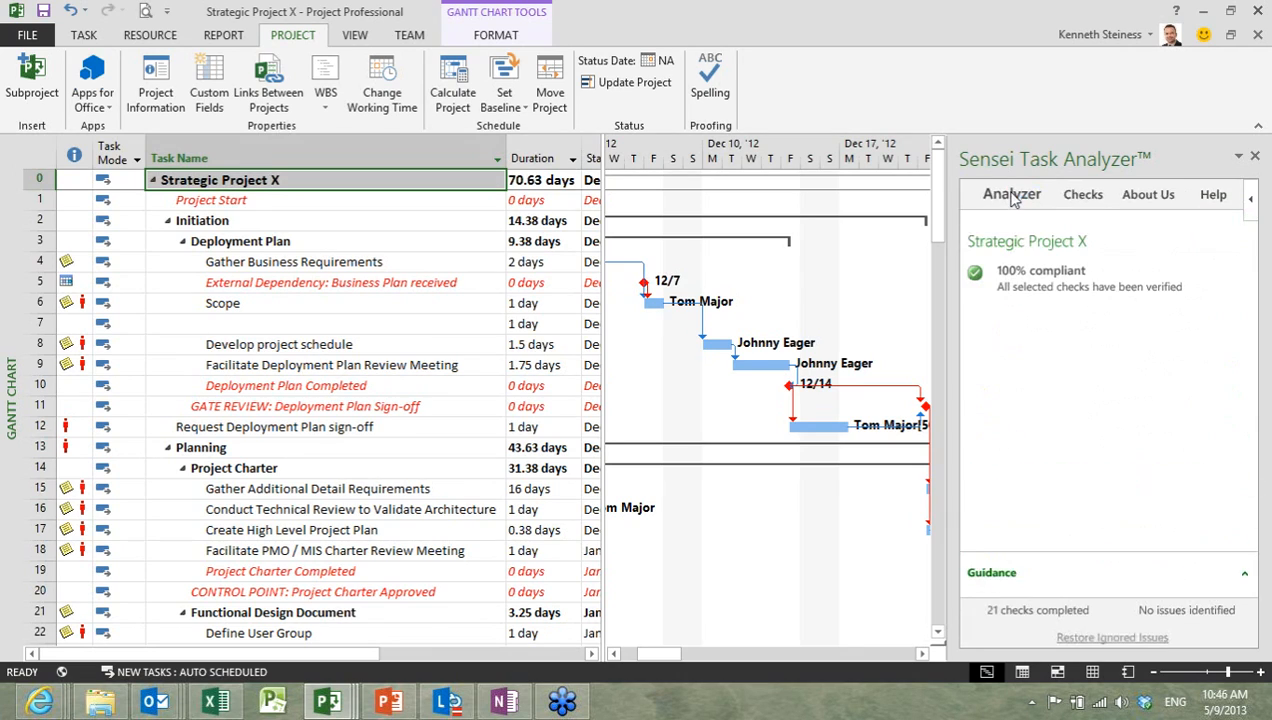
click(376, 215)
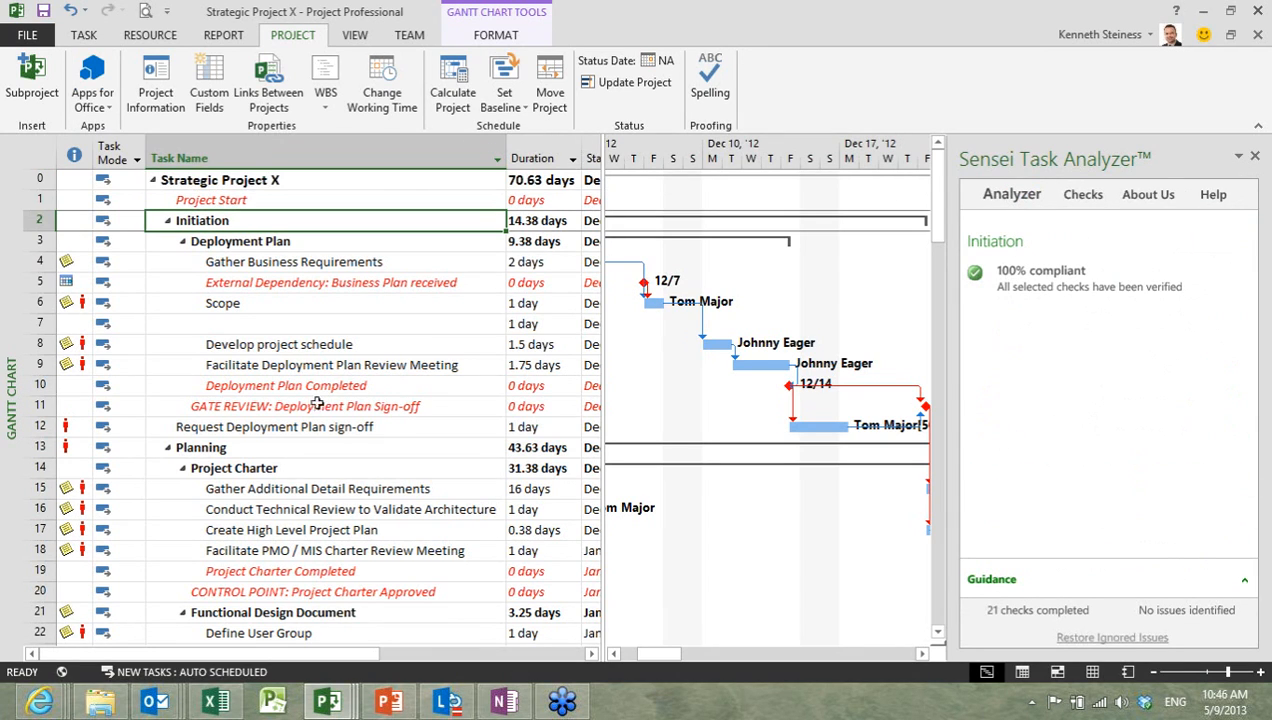
click(338, 264)
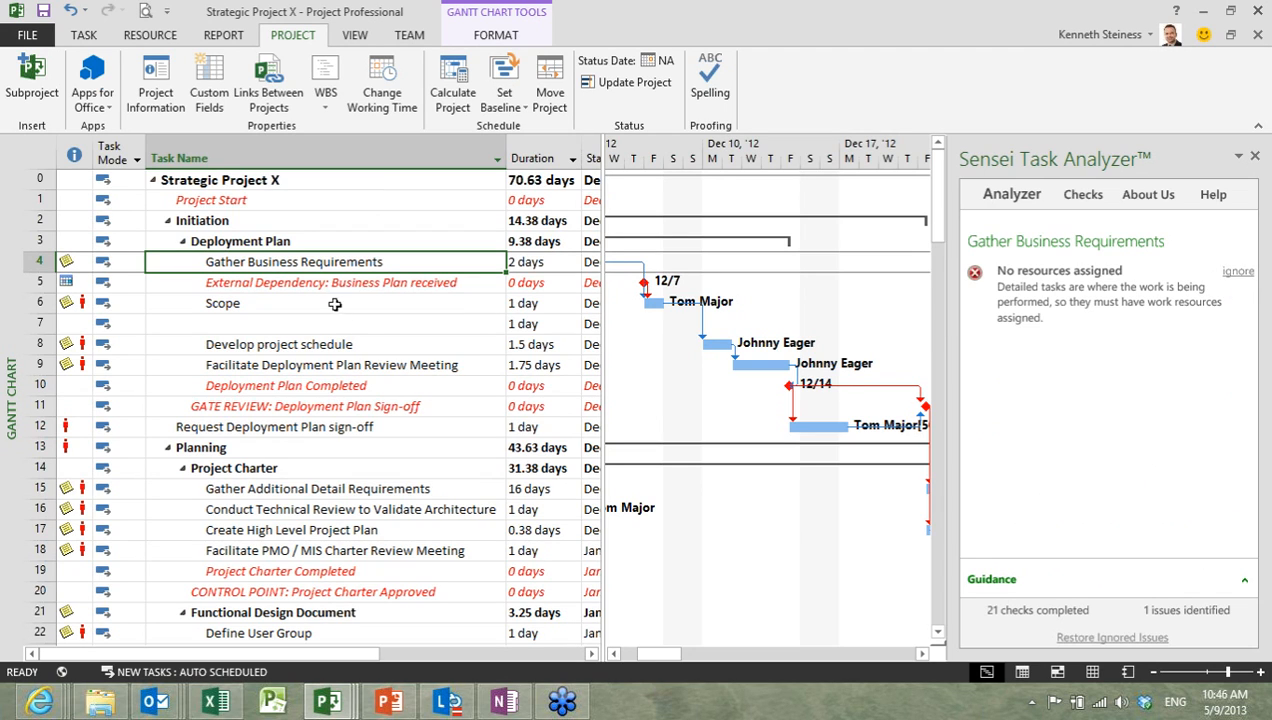
Step: Assign the first listed resource to the Gather Business Requirements task and close the resource assignment dialog
right_click(344, 263)
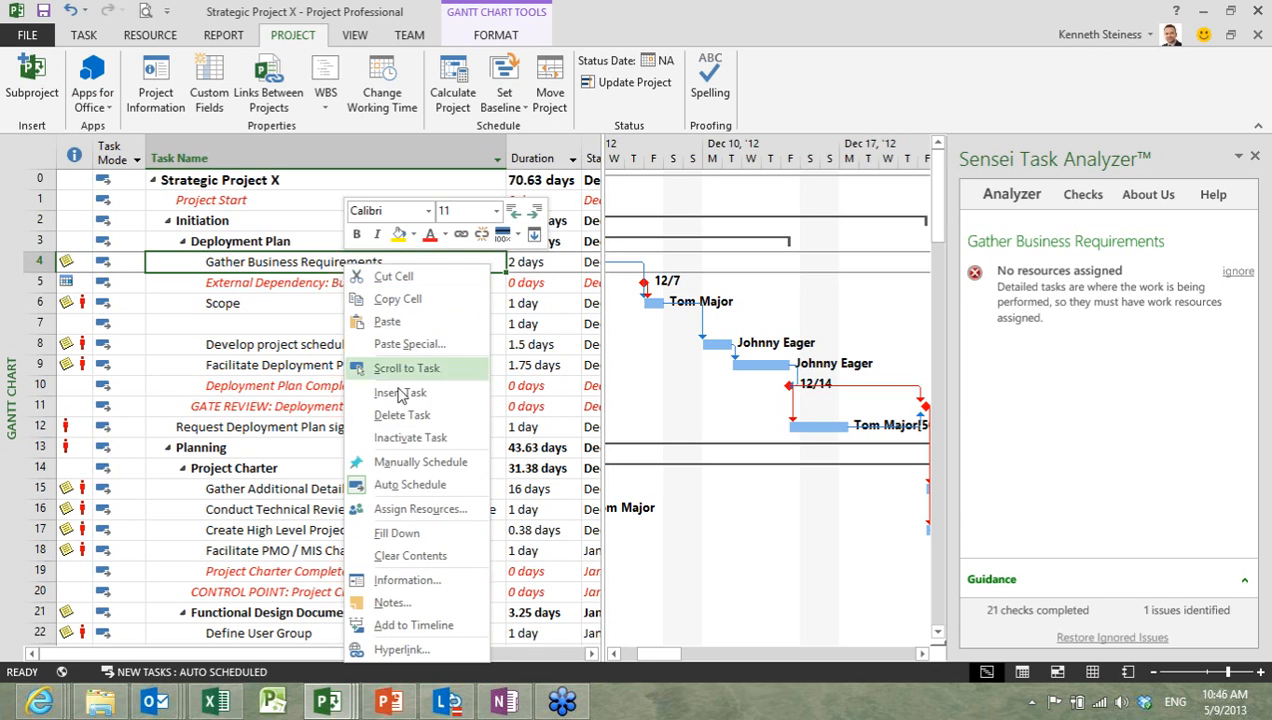
click(437, 511)
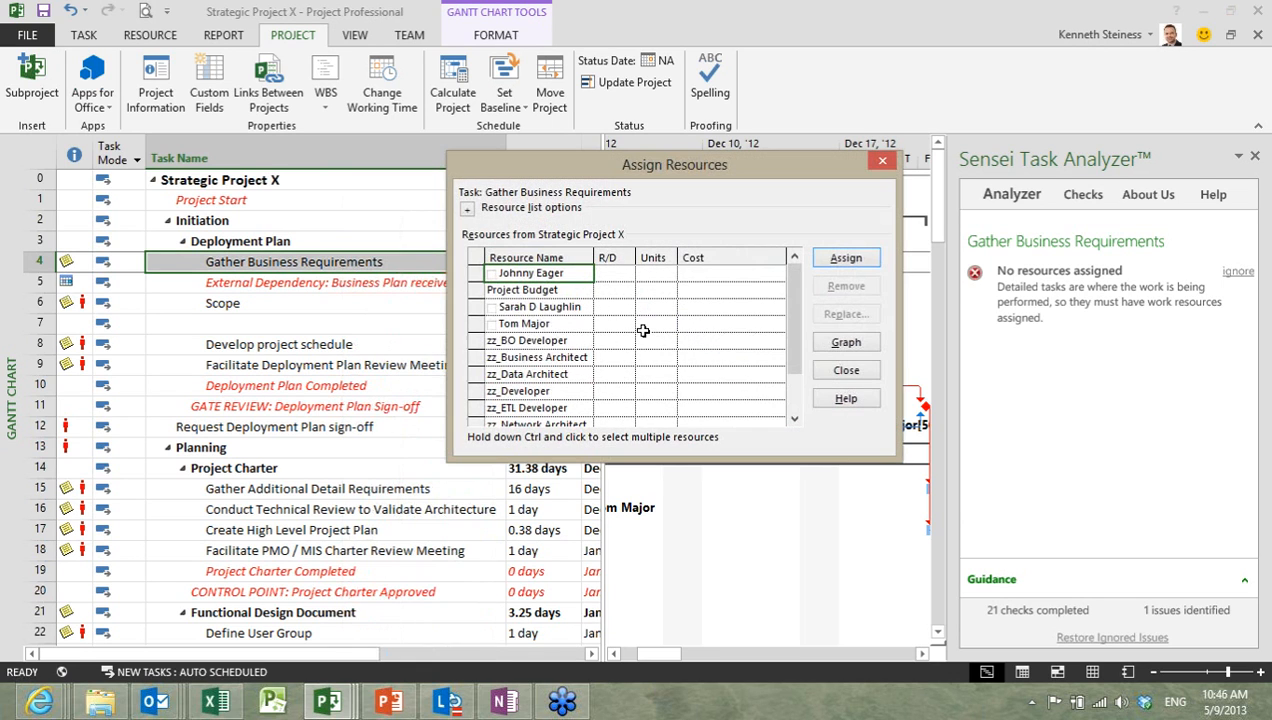
click(845, 258)
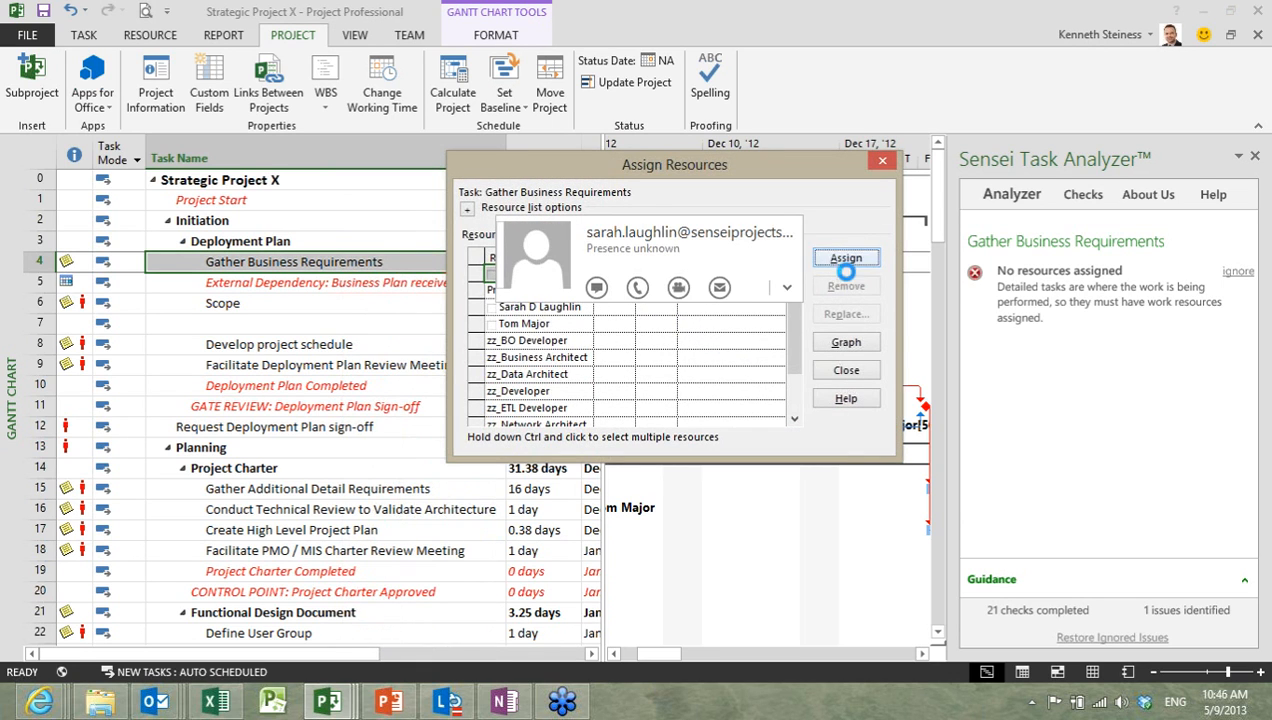
click(852, 377)
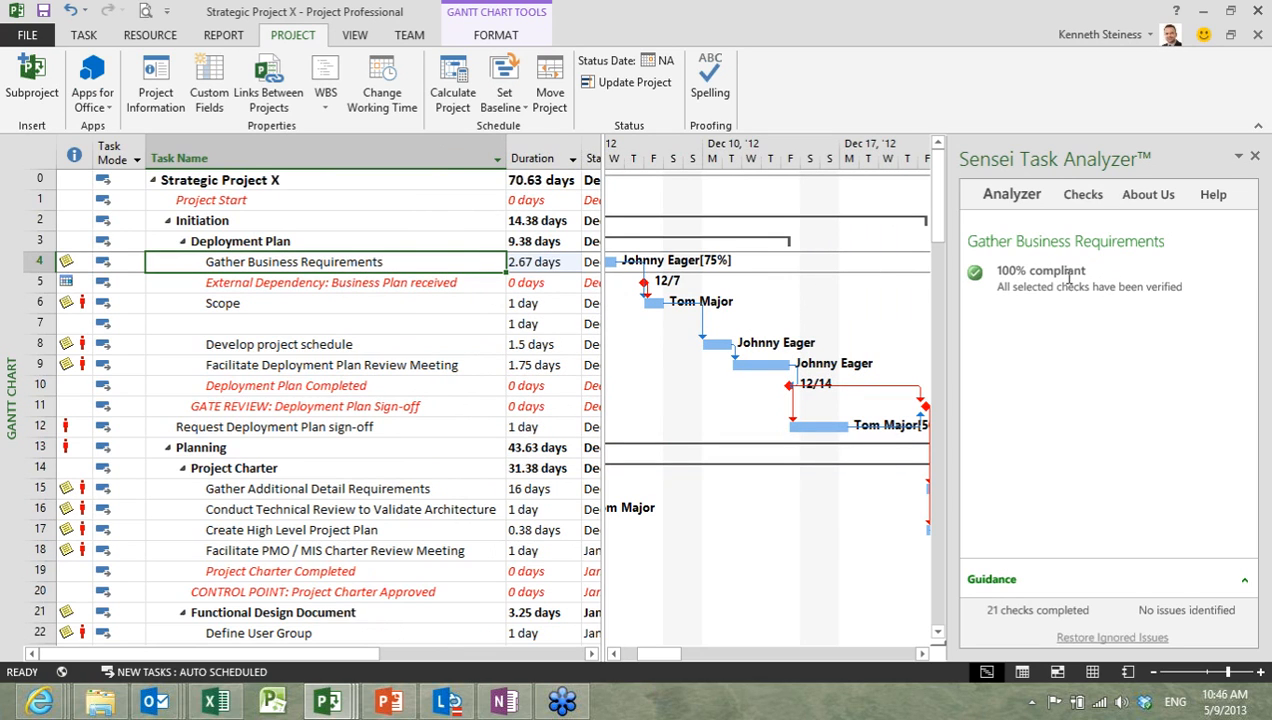
Step: Examine the analyzer's findings for the Planning, Project Charter and Gather Additional Detail Requirements tasks
click(340, 446)
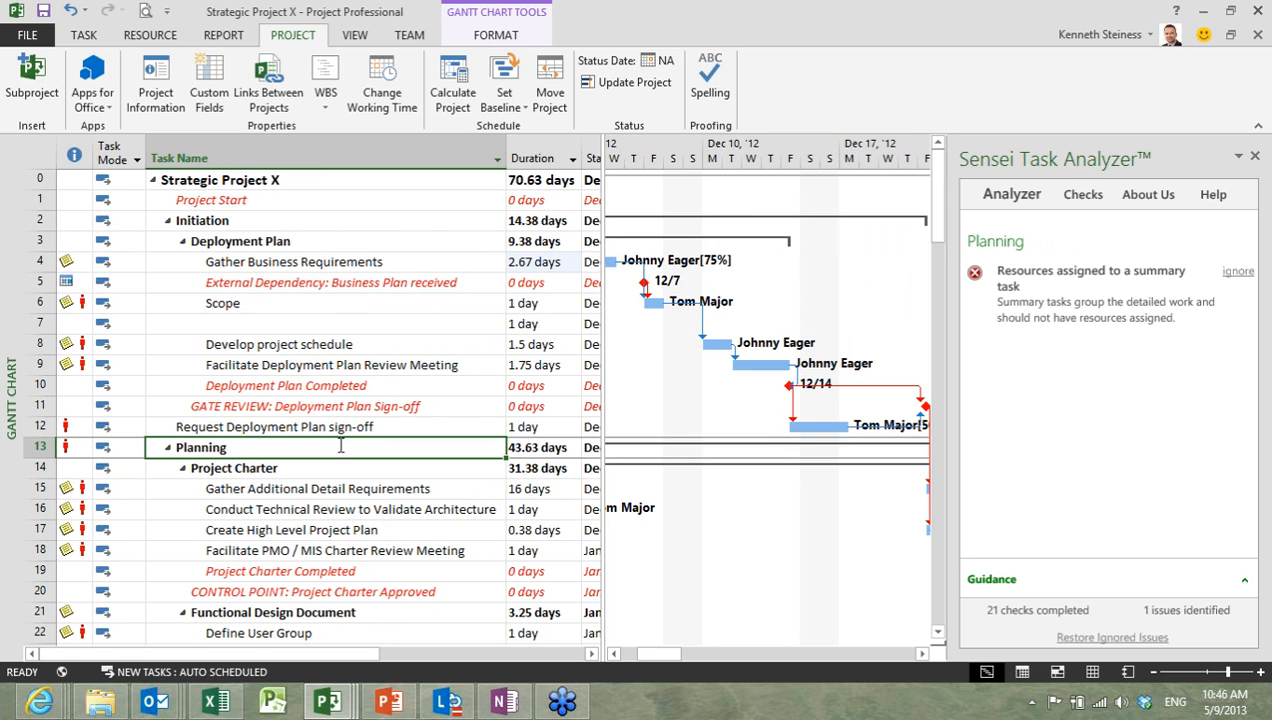
key(Down)
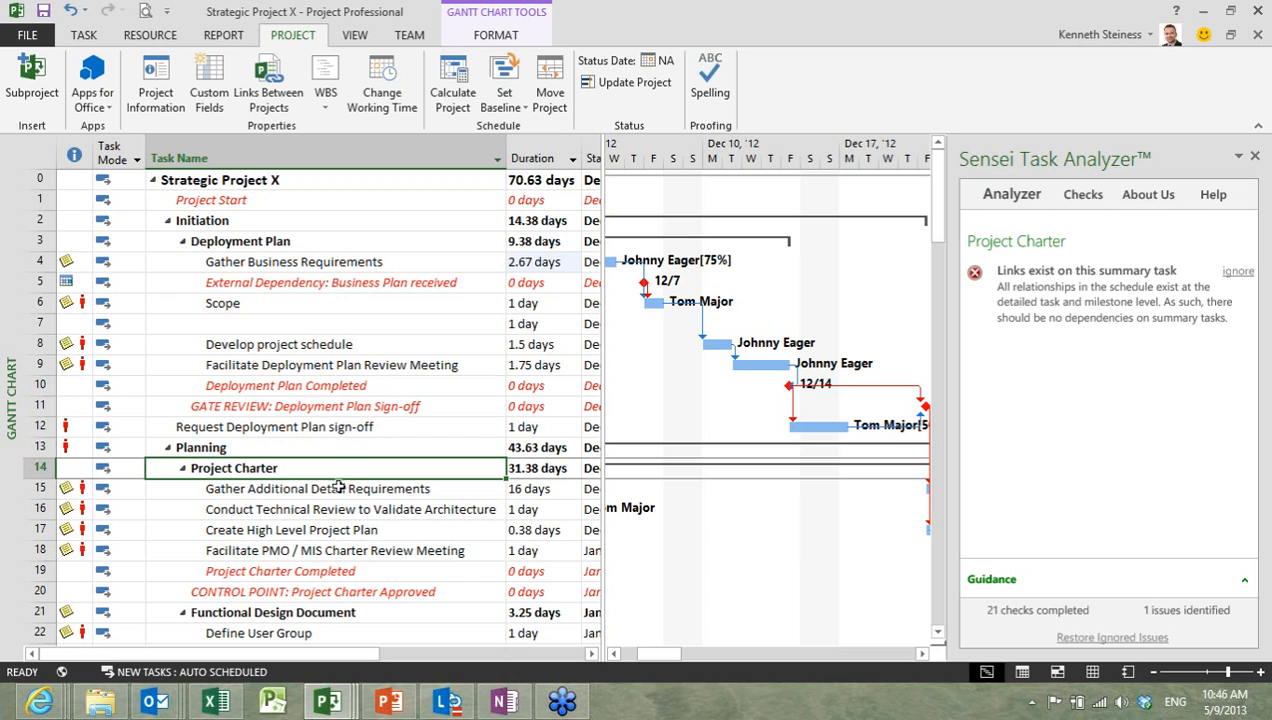
click(343, 489)
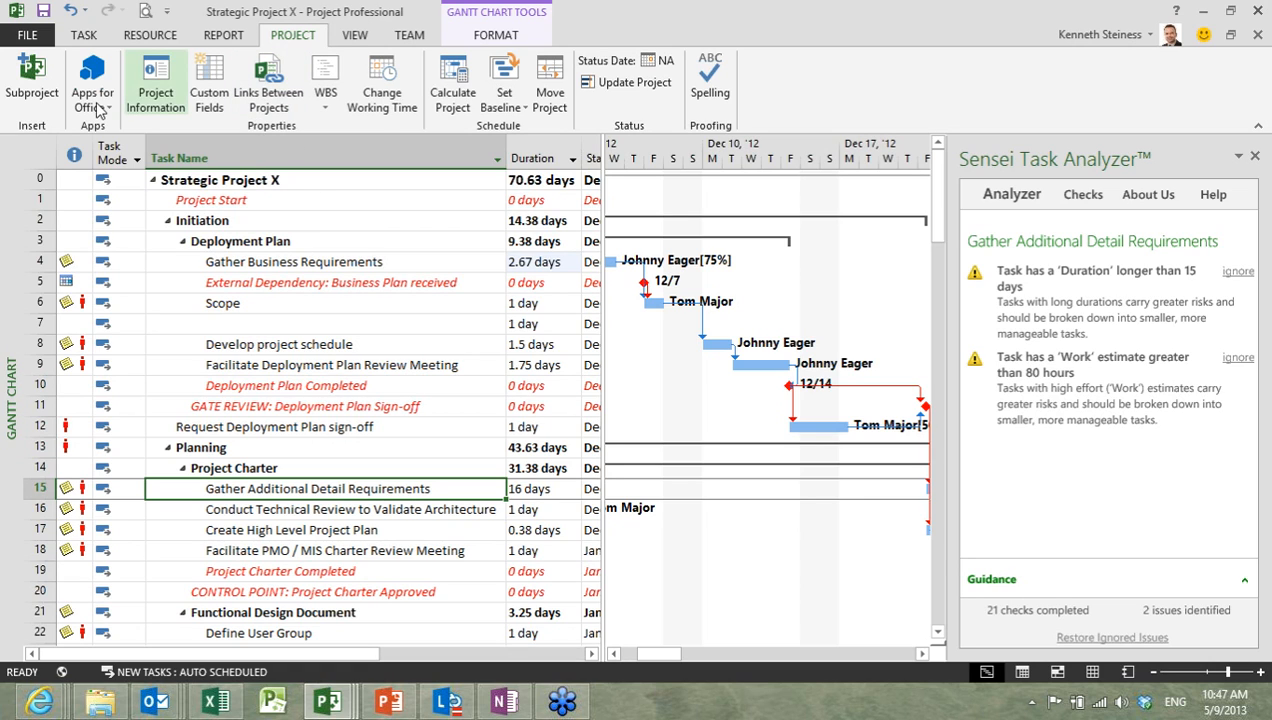
Step: Close Project without saving changes to the open projects, and cancel the heat map settings in Excel
click(1257, 11)
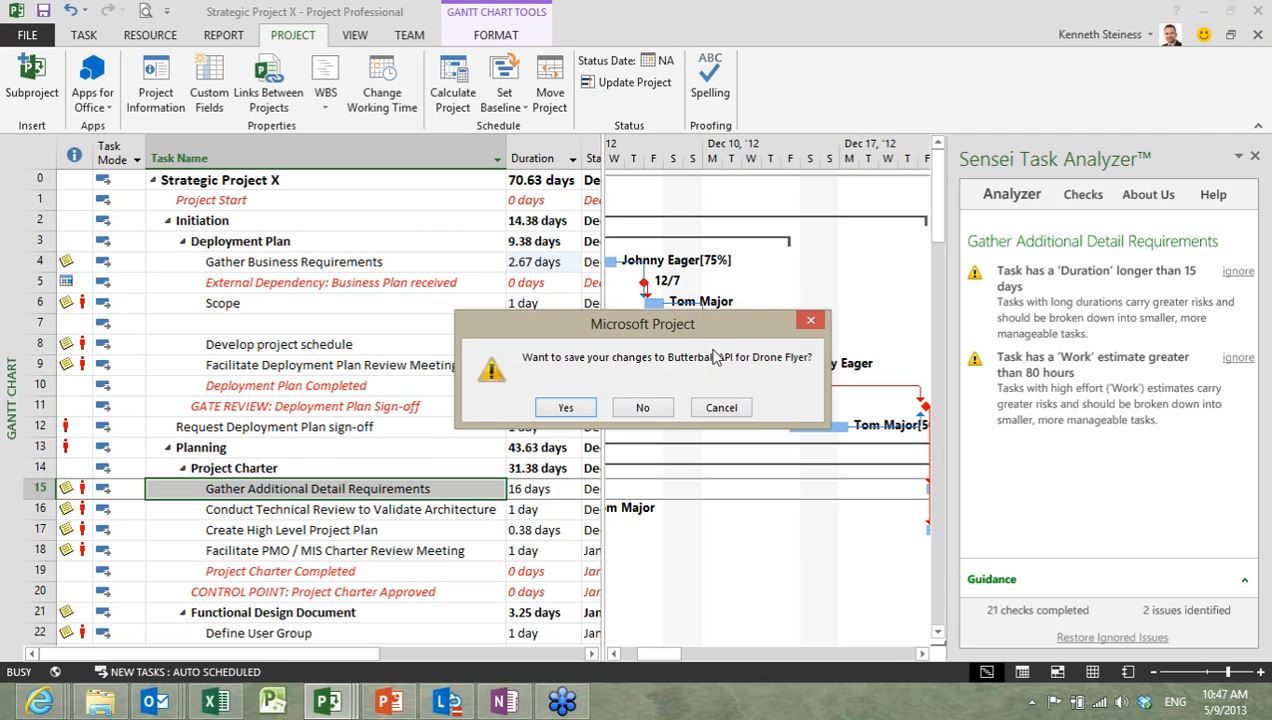
click(643, 408)
click(643, 408)
click(643, 408)
click(643, 408)
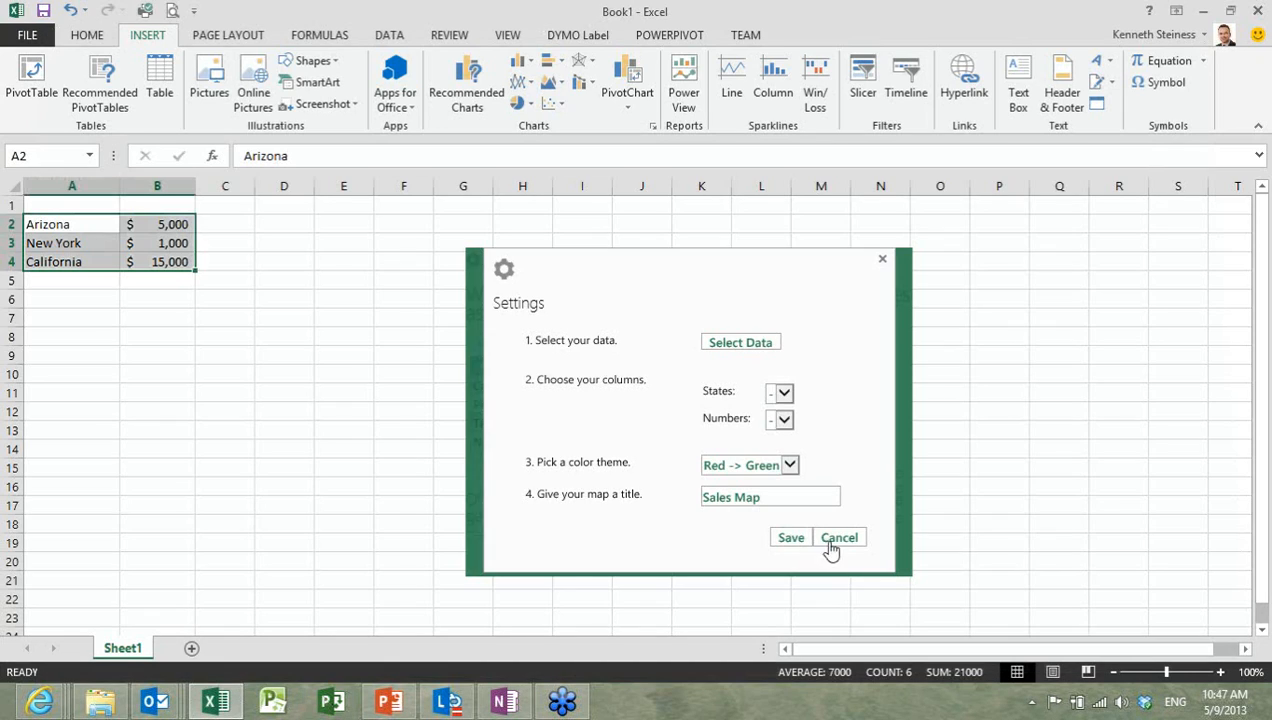
click(832, 540)
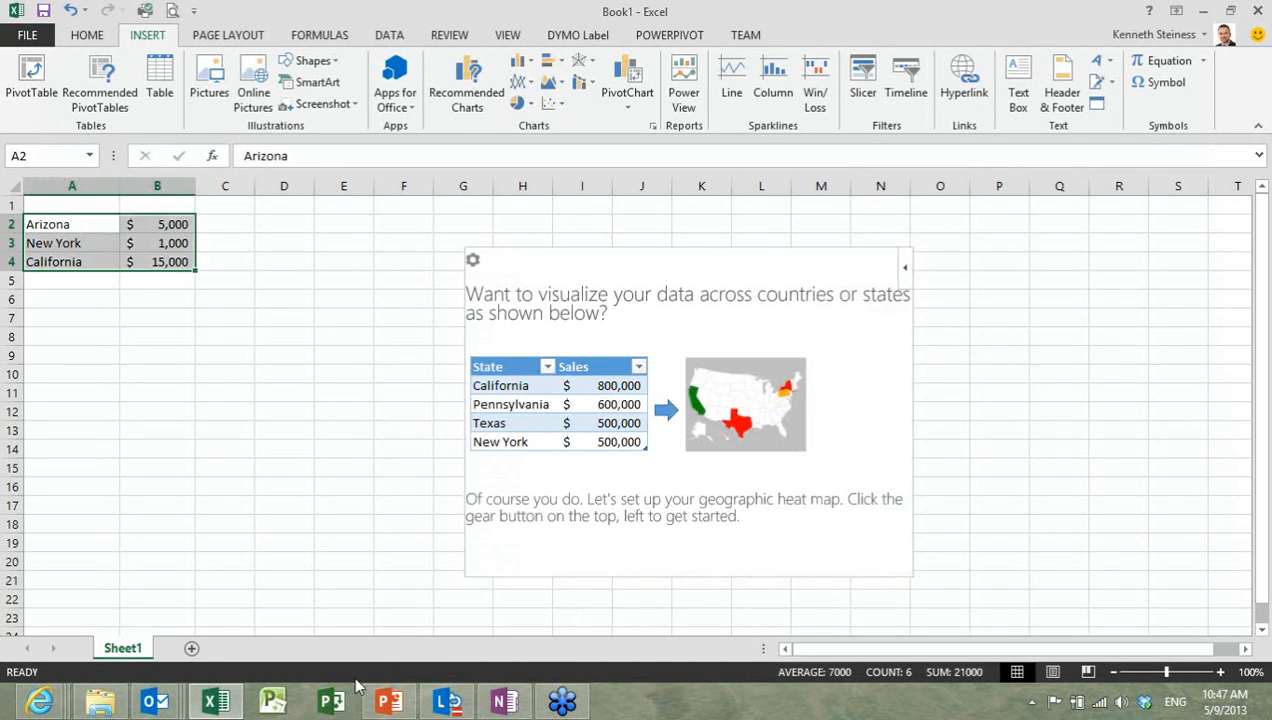
Step: Start Project and log in with the Project Online - Development profile
click(337, 702)
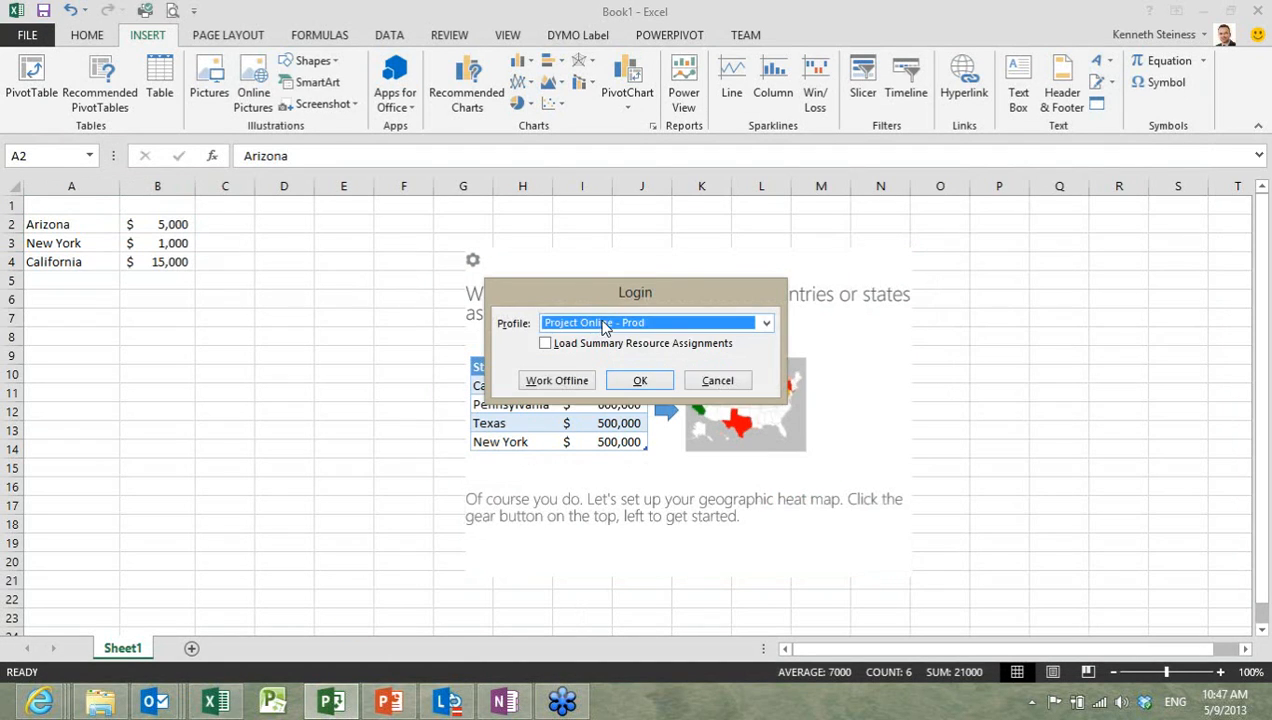
click(600, 323)
click(628, 386)
click(637, 381)
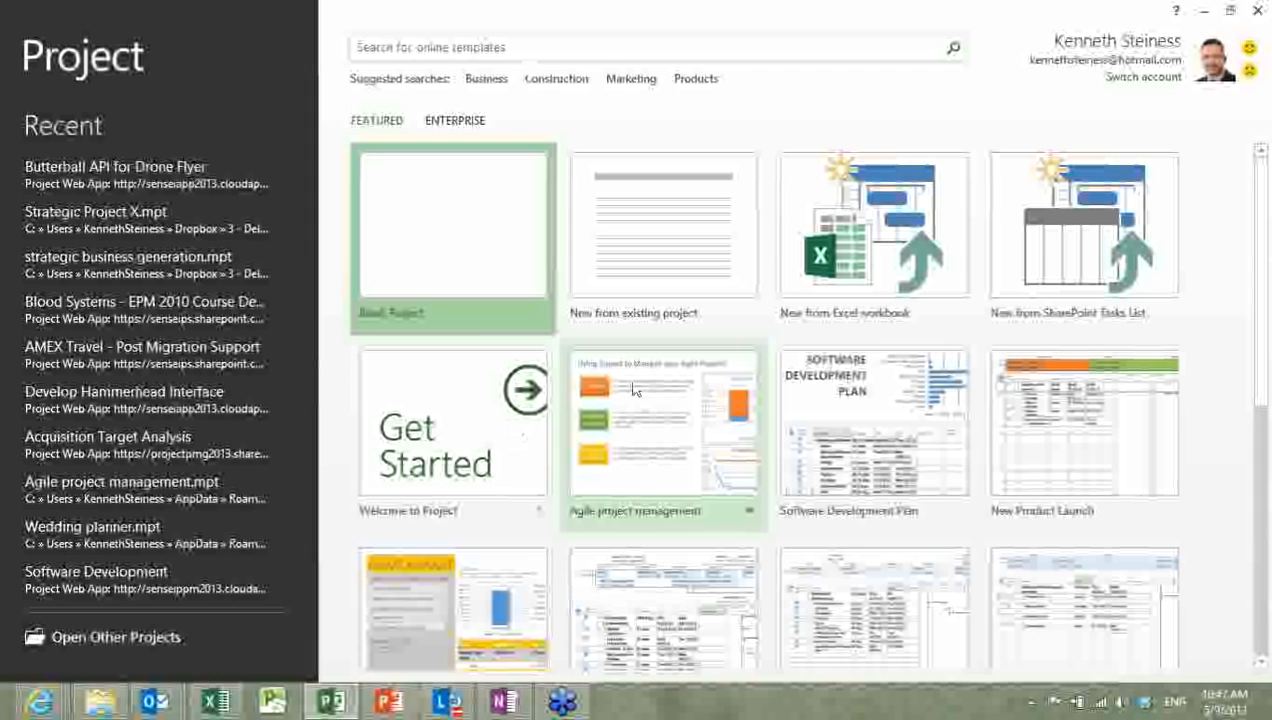
Step: Open the enterprise project Develop Hammerhead Interface from Project Web App in read-only mode
click(130, 643)
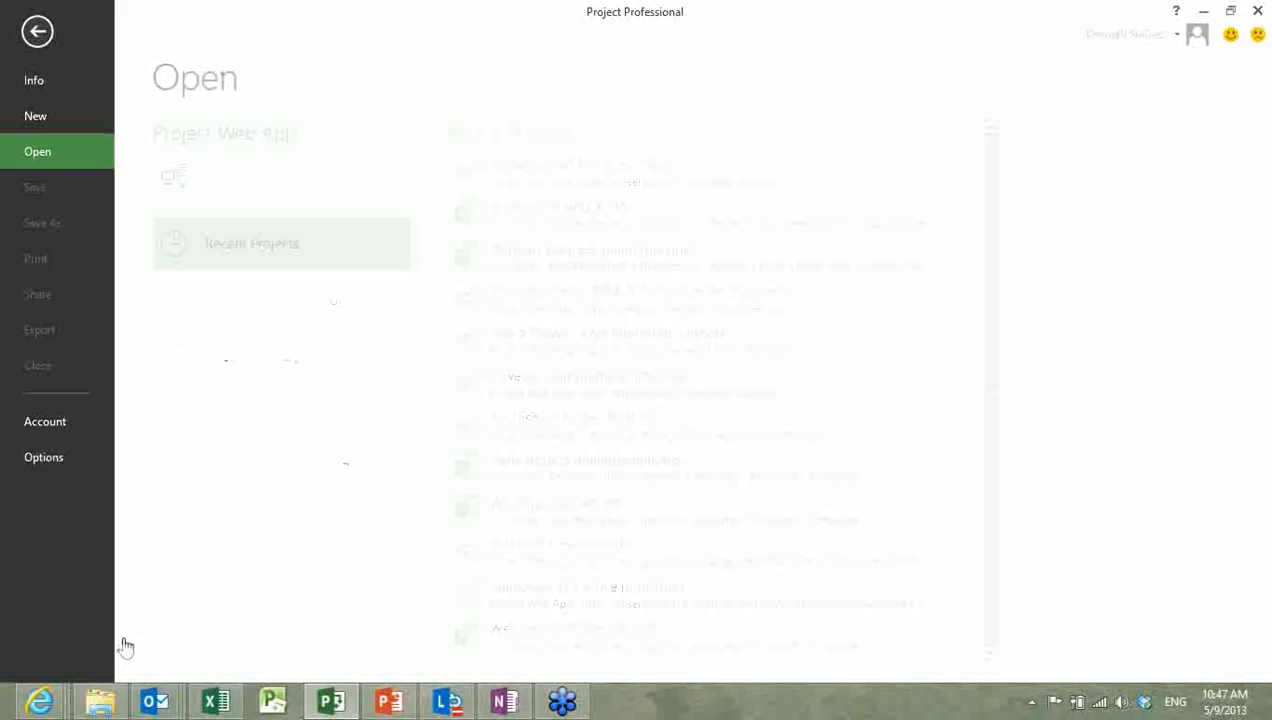
click(264, 180)
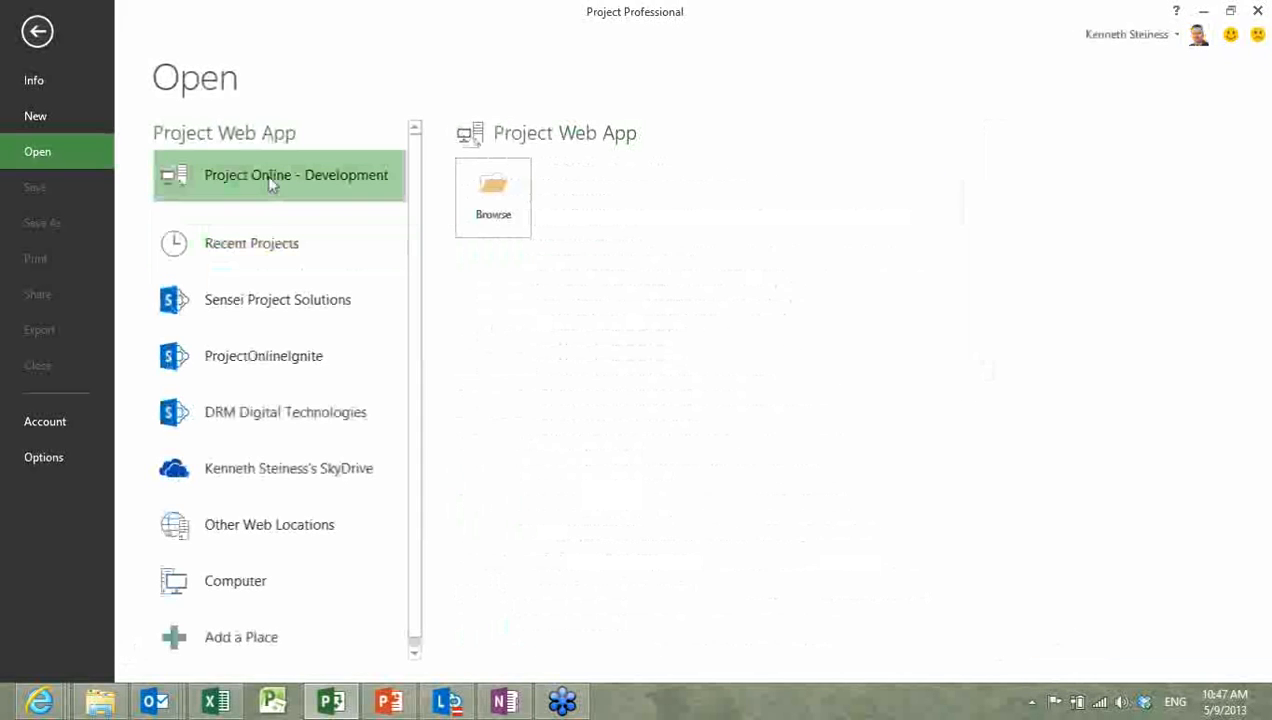
click(491, 205)
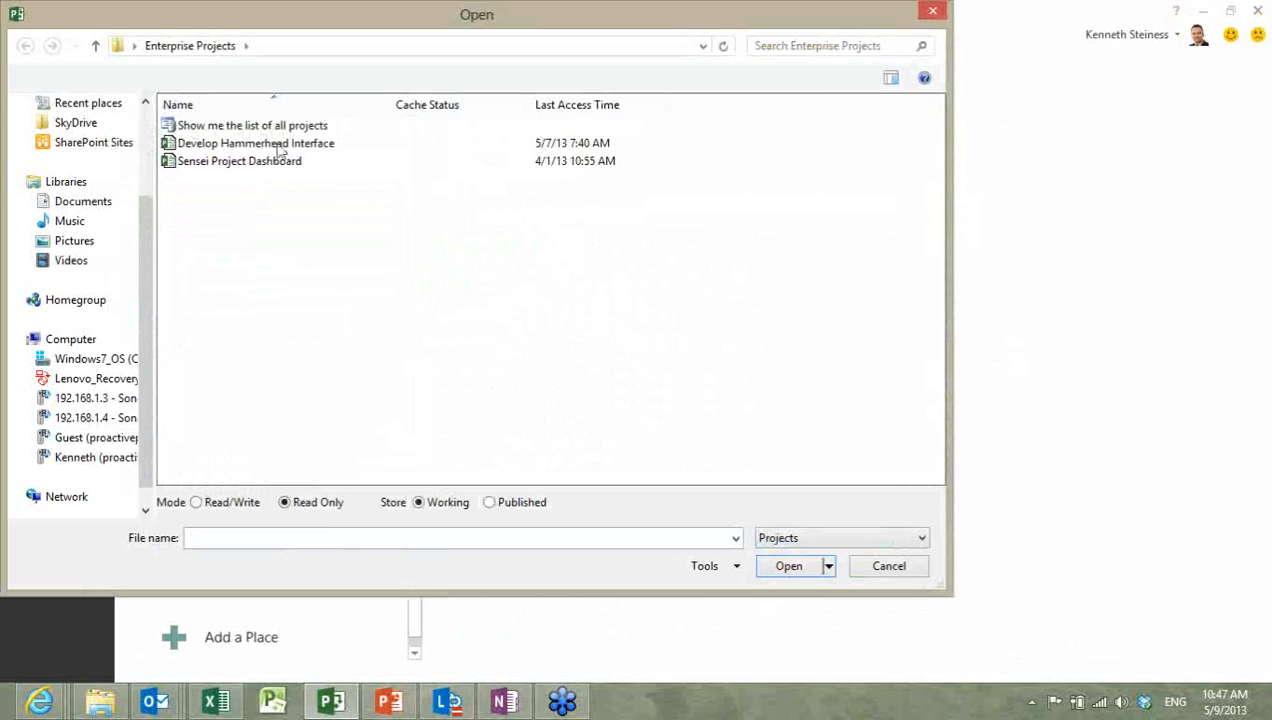
double_click(281, 148)
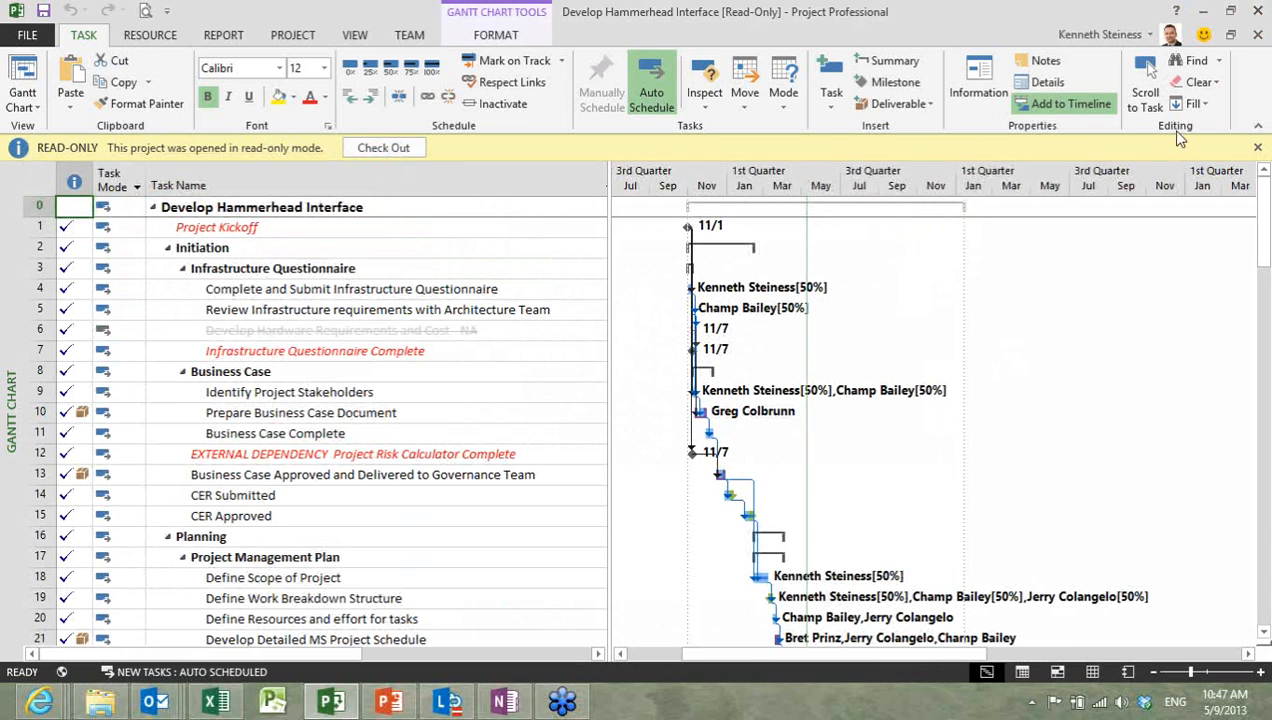
Step: Dismiss the read-only notice, start the Sensei Project Dashboard app beside the Gantt chart, and collapse the ribbon
click(1259, 148)
click(292, 35)
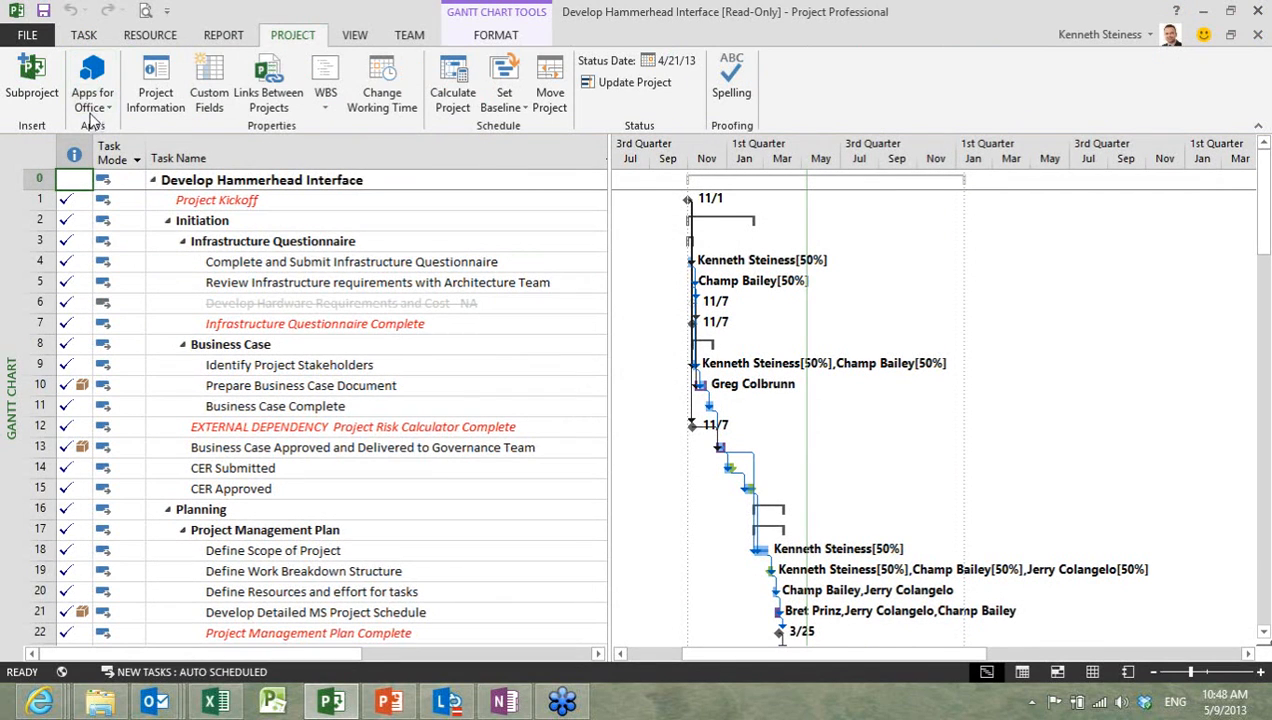
click(92, 95)
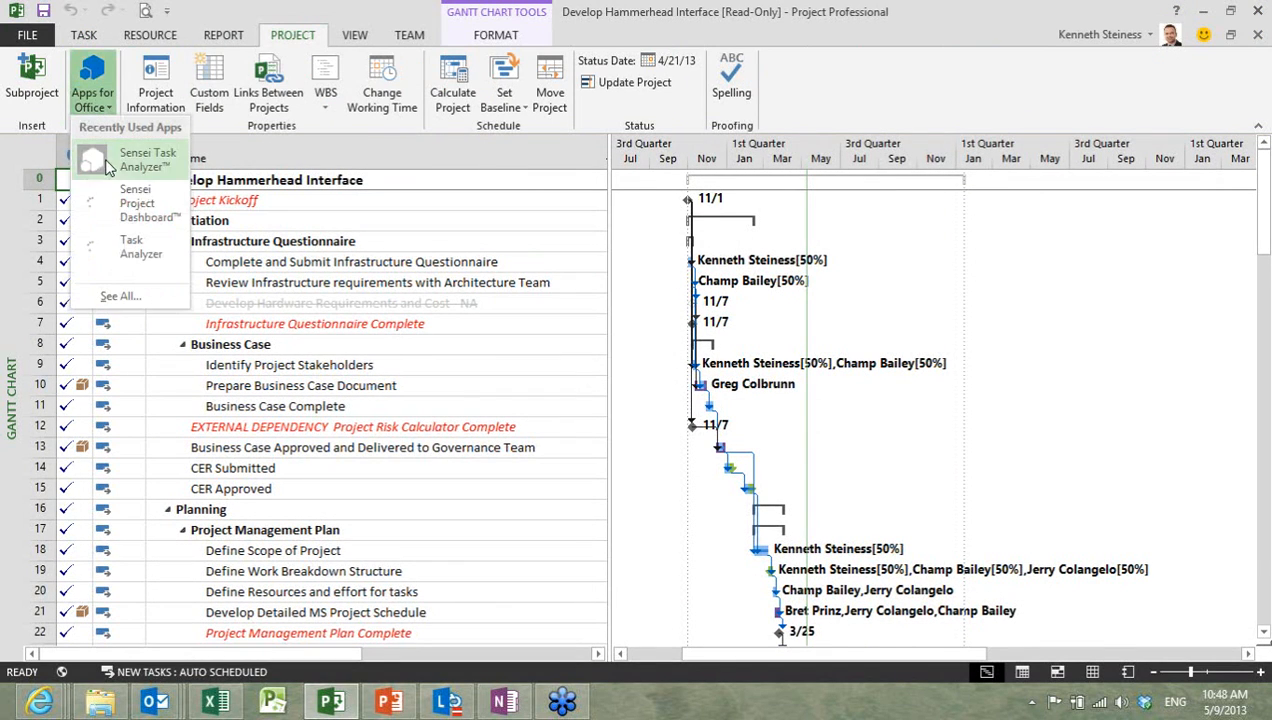
click(145, 205)
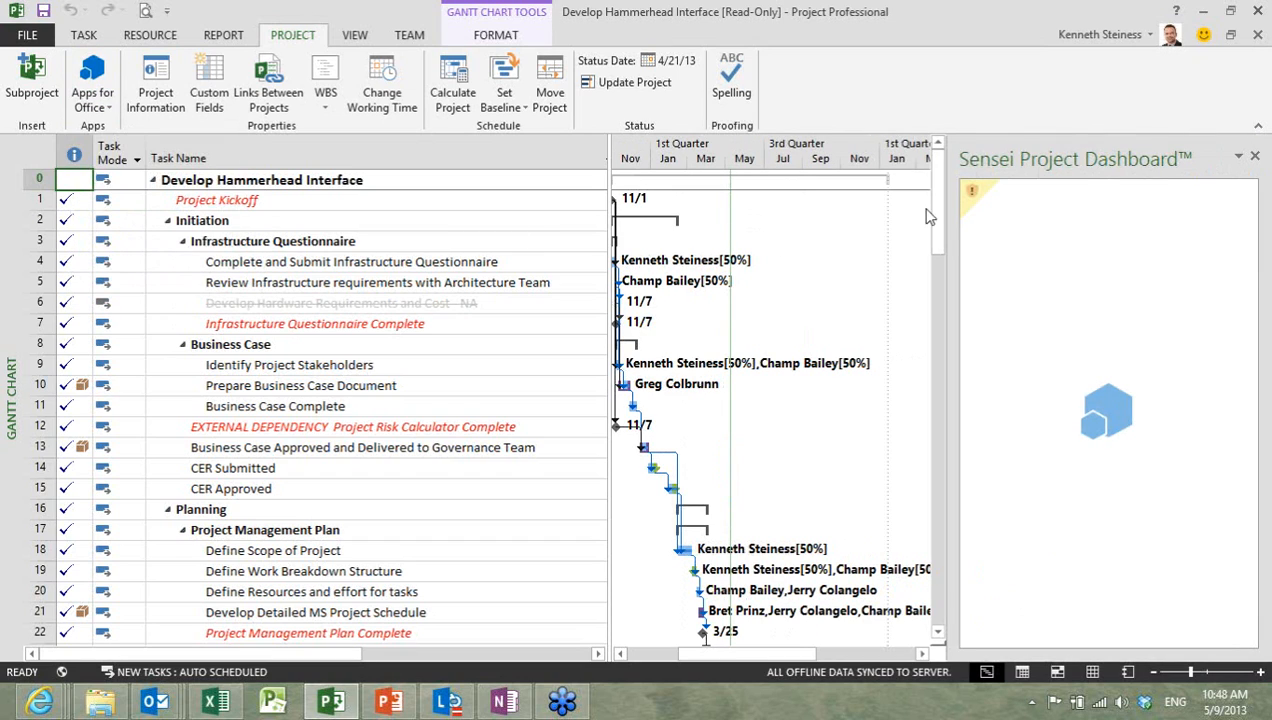
click(973, 195)
click(1015, 258)
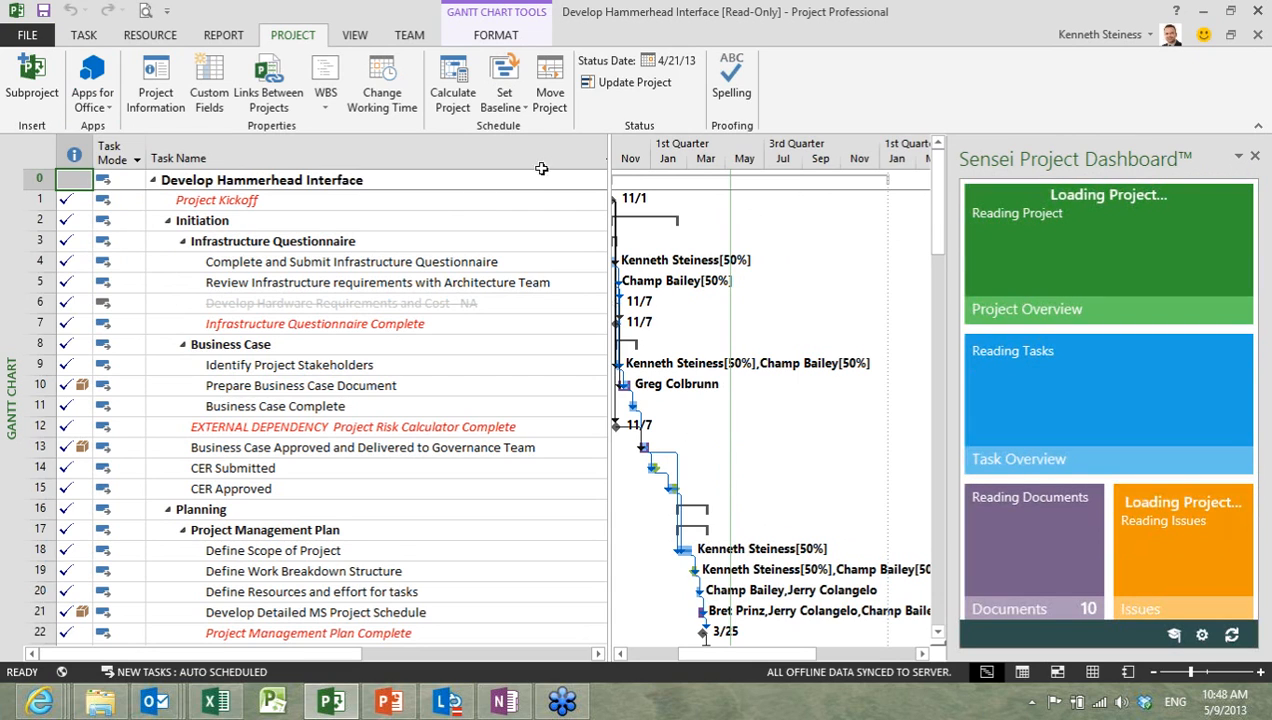
click(1259, 131)
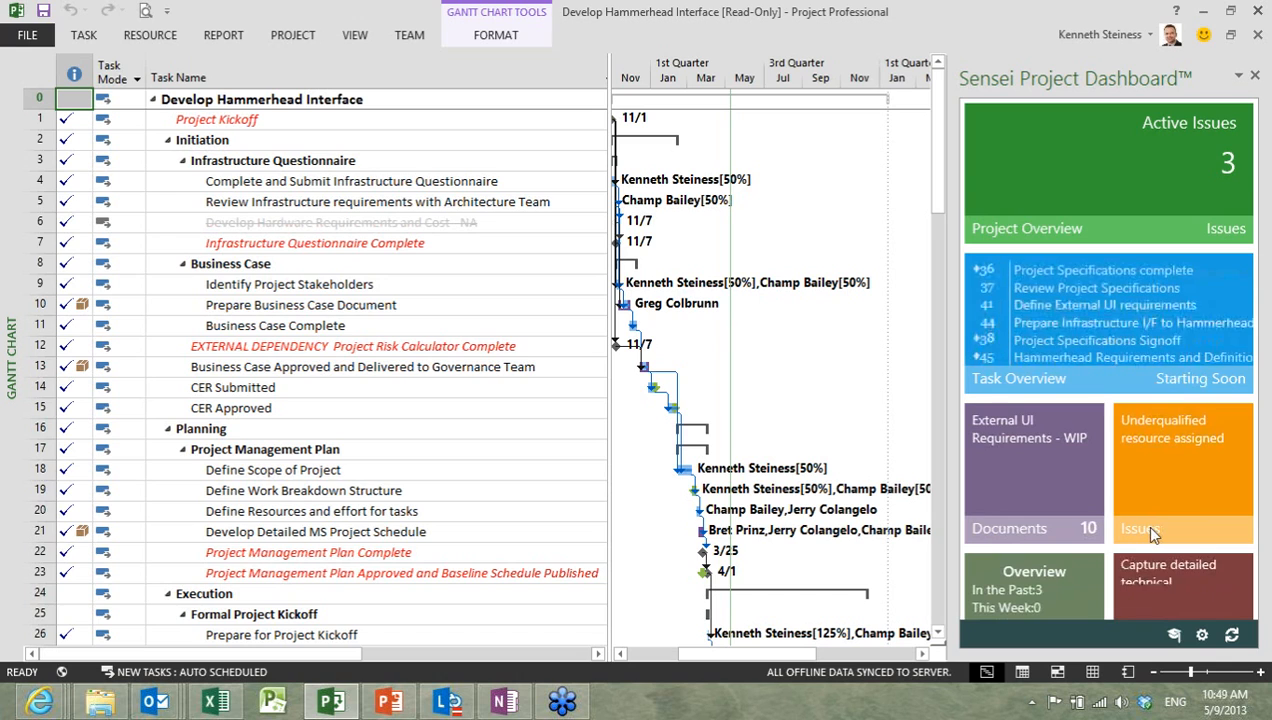
Step: Review the dashboard tiles and the Finish and Cost details in the Project Overview, and return to the dashboard's main page
scroll(1150, 529, down, 1)
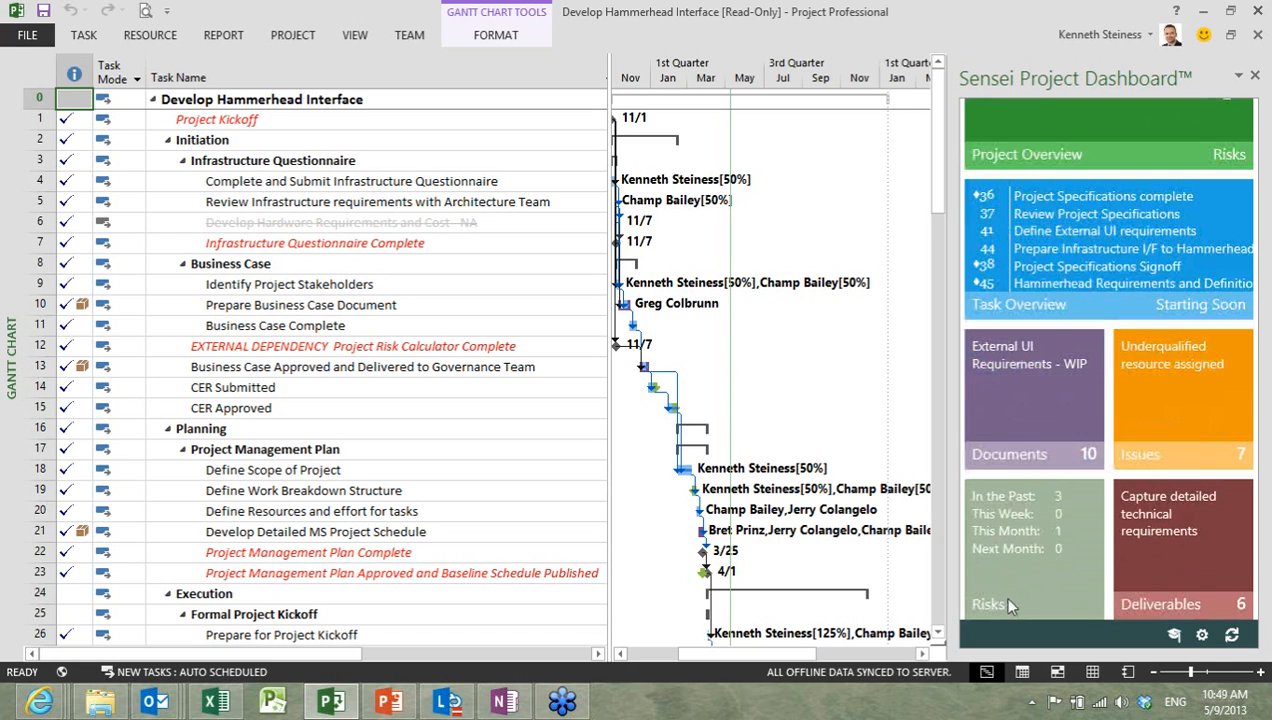
scroll(1060, 480, up, 1)
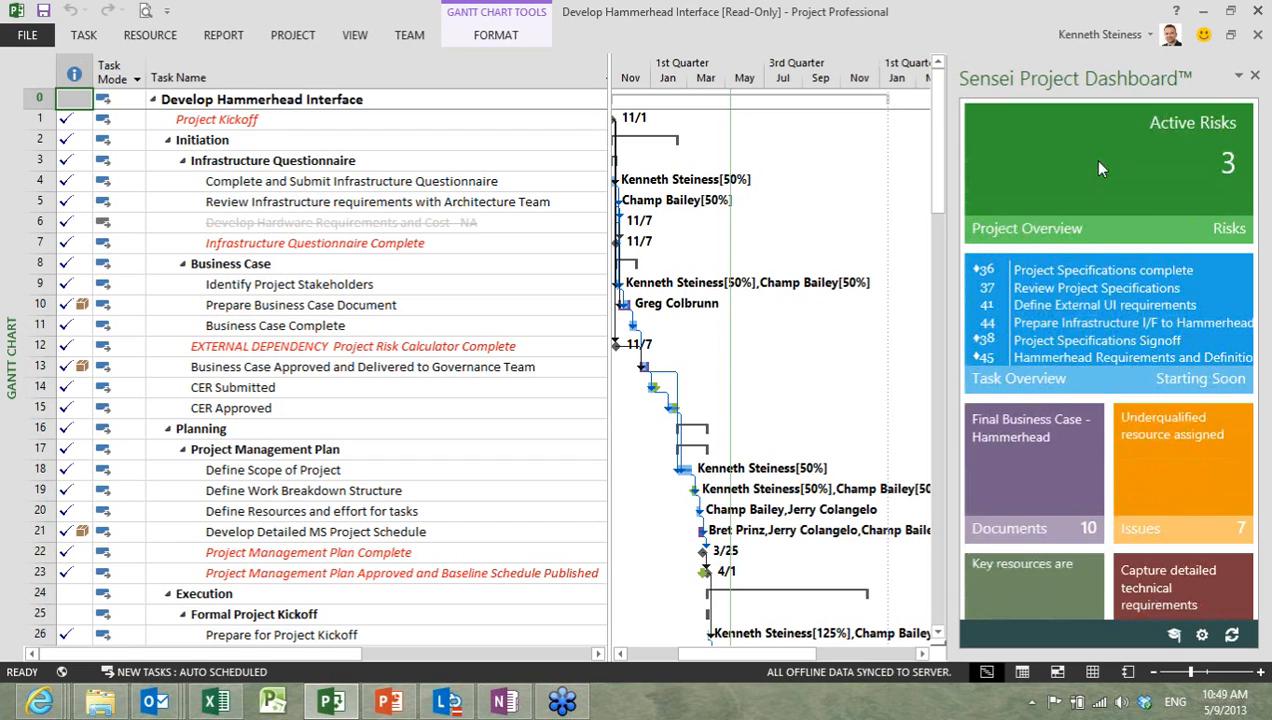
click(1098, 163)
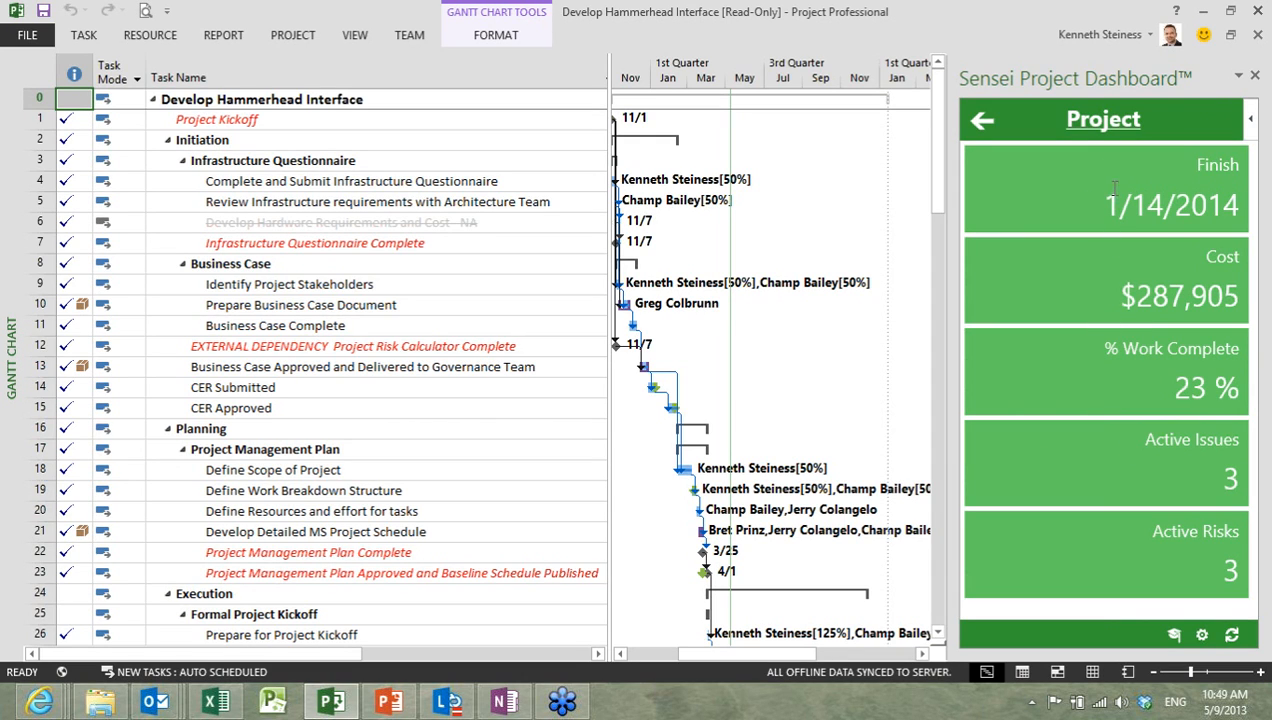
click(1113, 188)
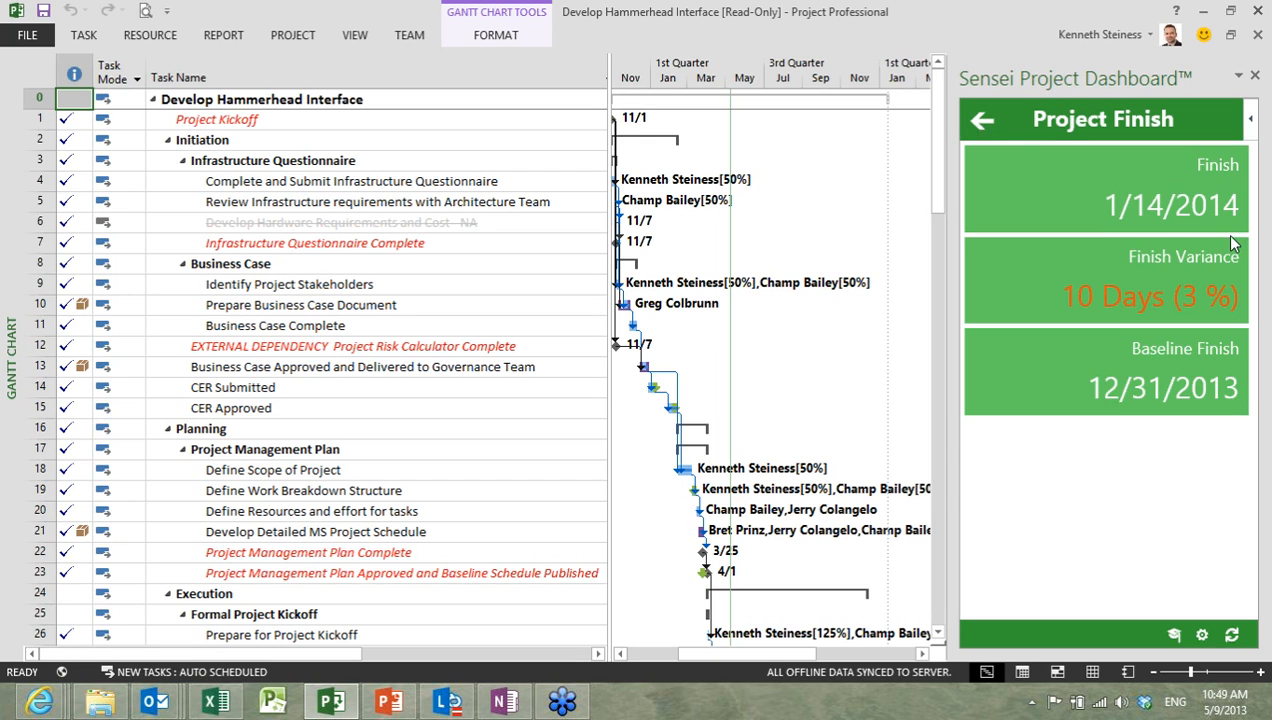
click(982, 120)
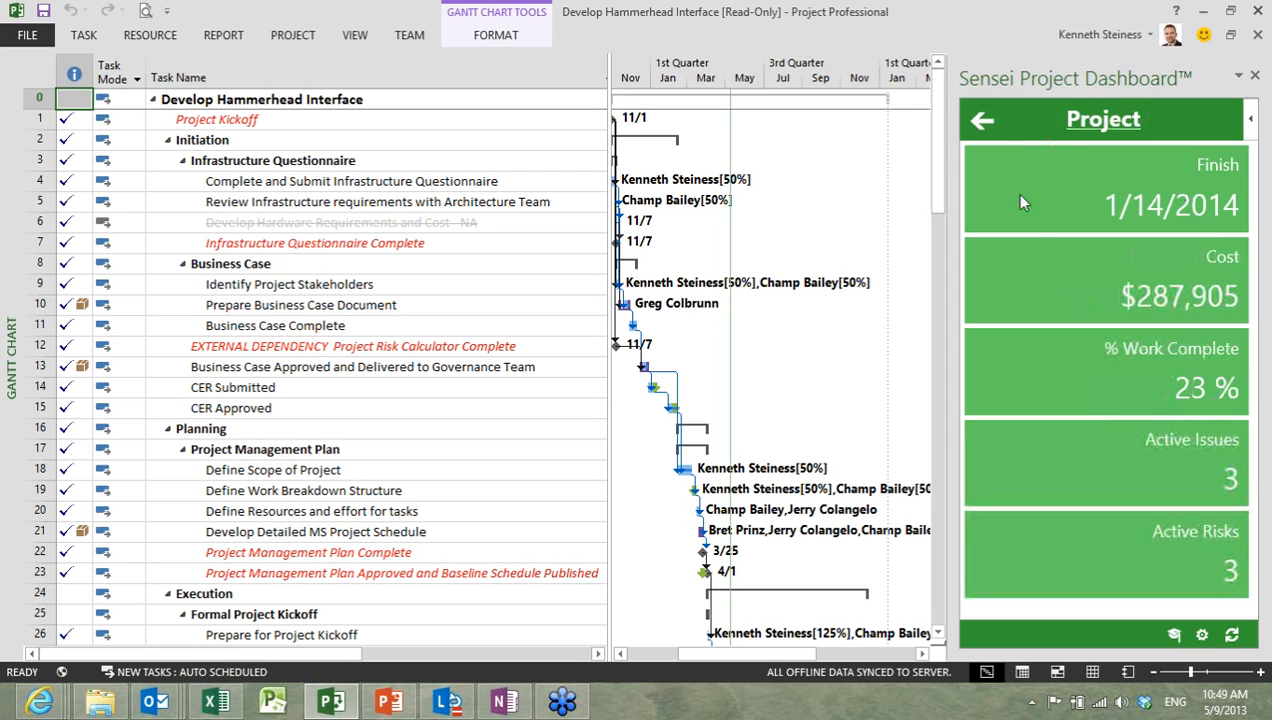
click(1104, 280)
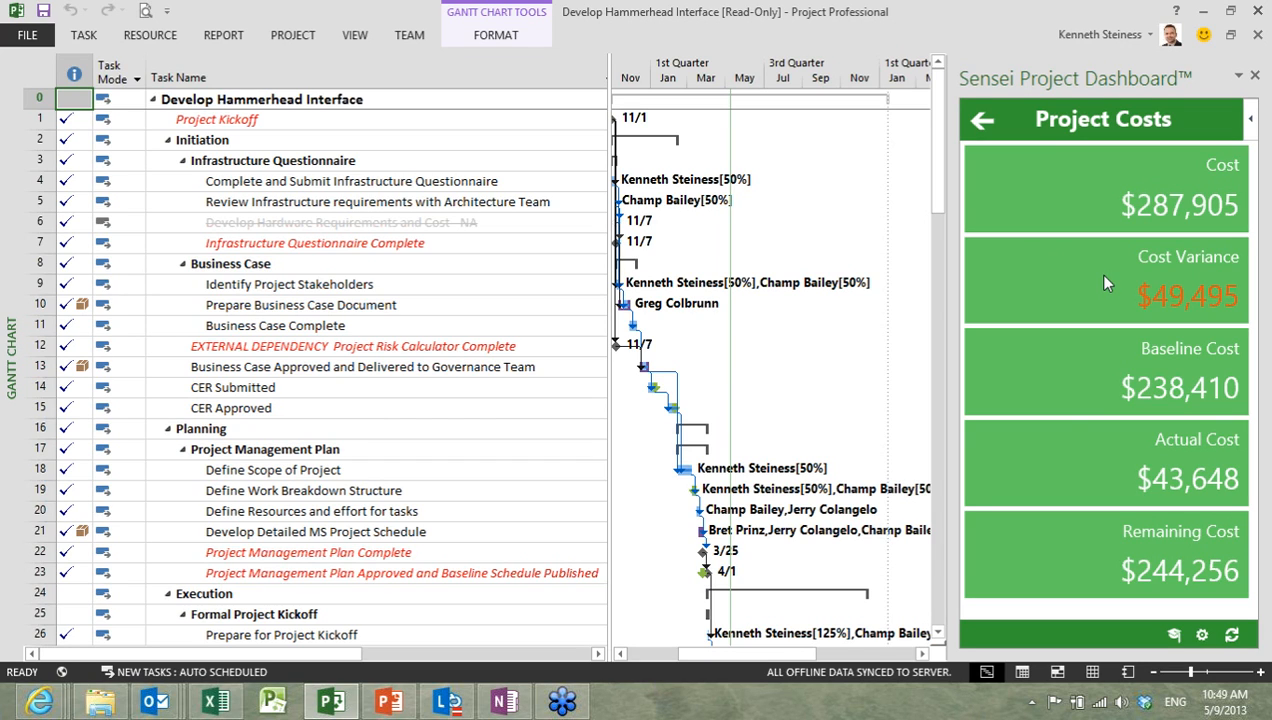
click(980, 120)
click(980, 120)
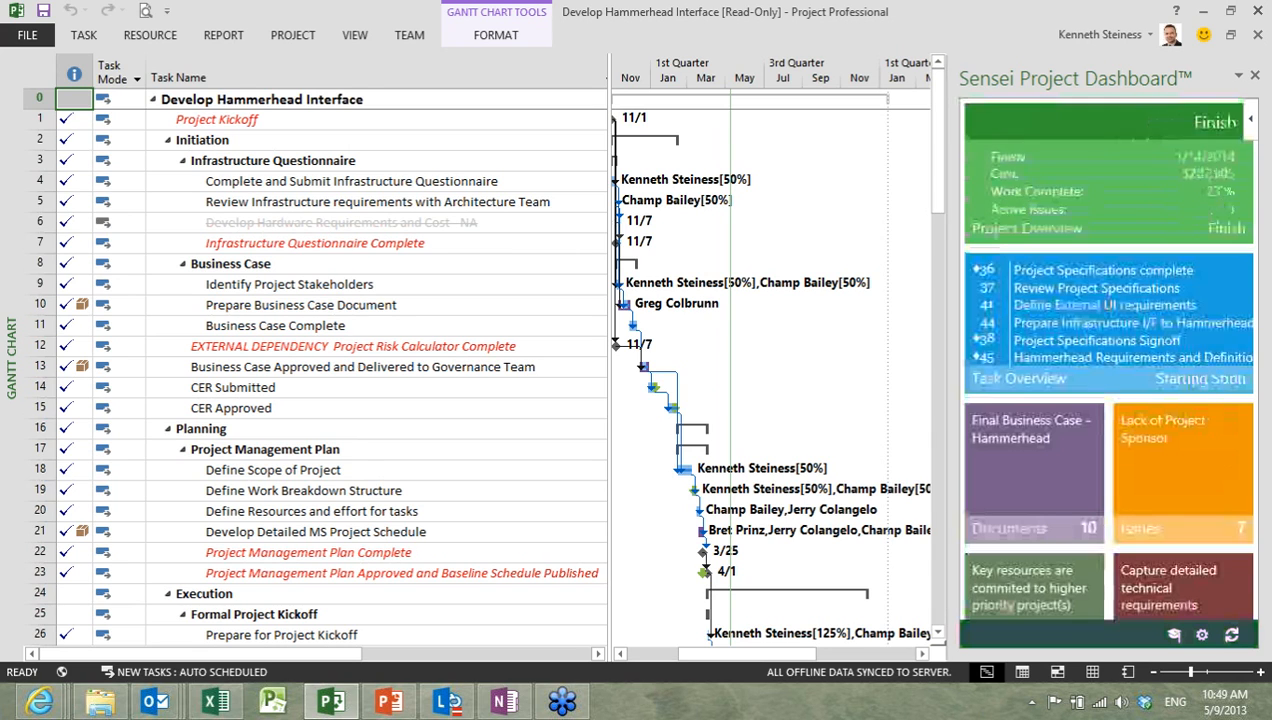
Step: In the Task Overview, show tasks slipping more than 5 days, and set the Critical filter to All
click(1110, 304)
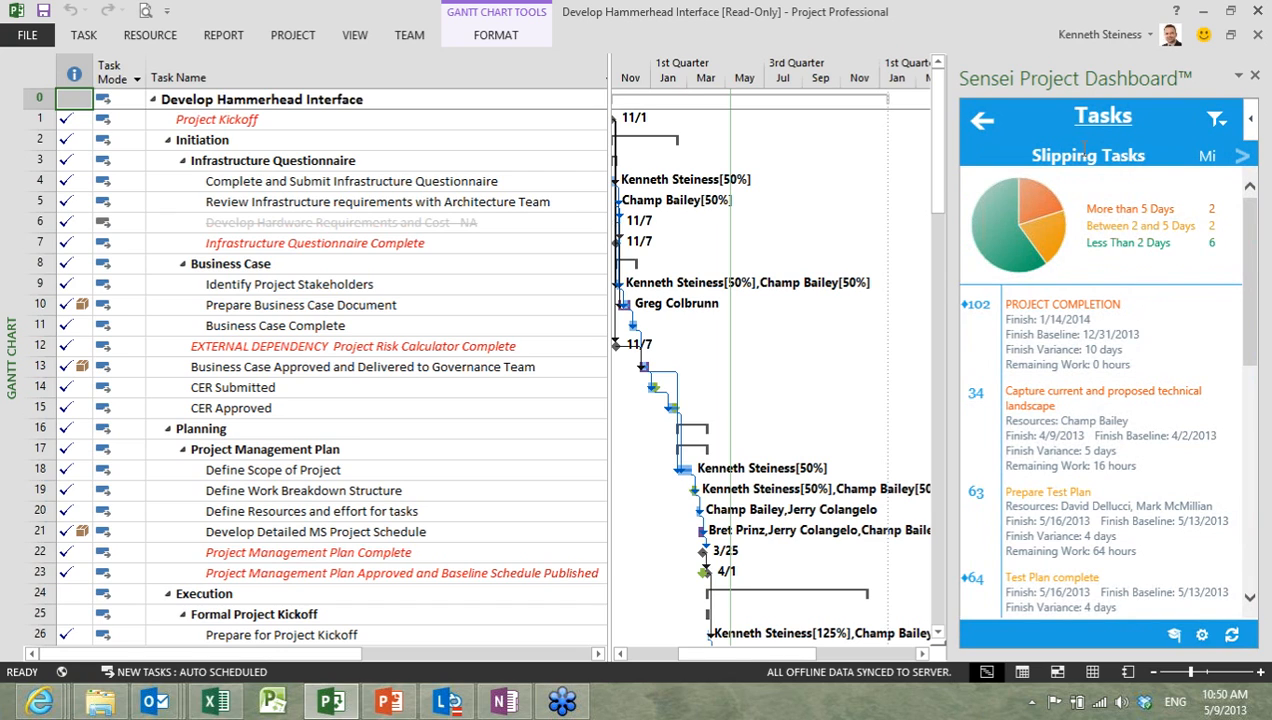
click(1040, 204)
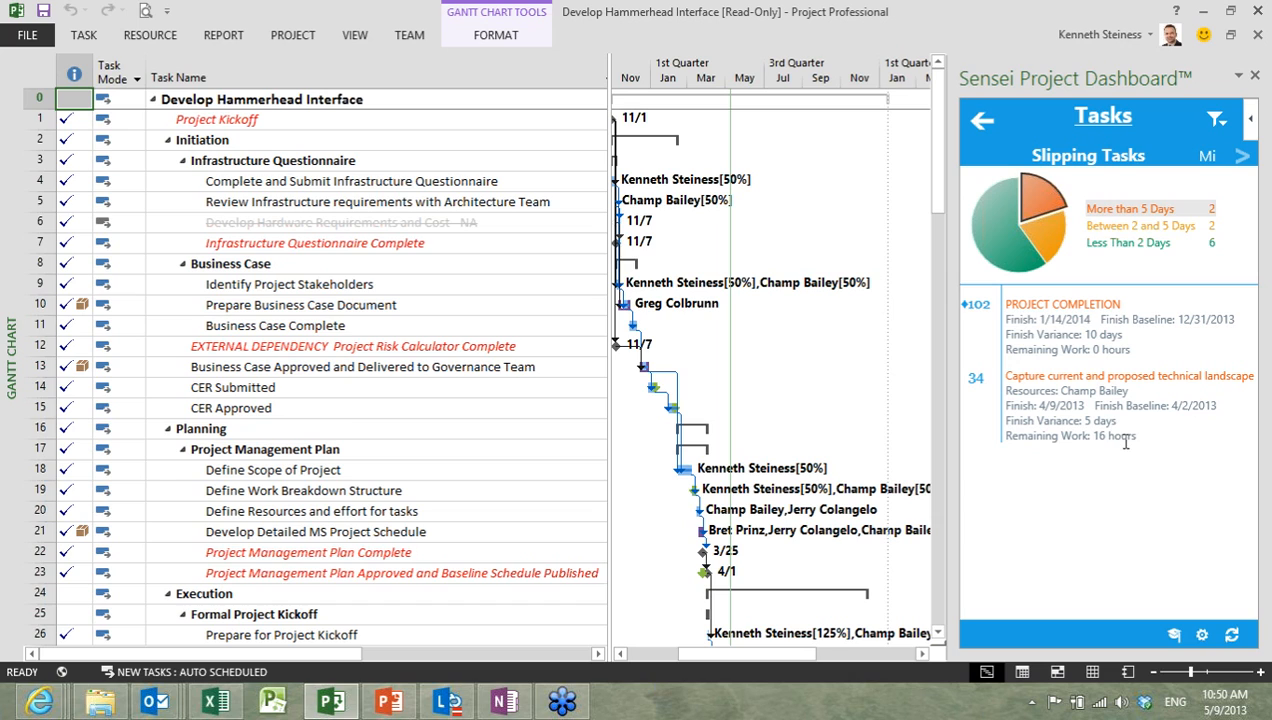
click(1216, 120)
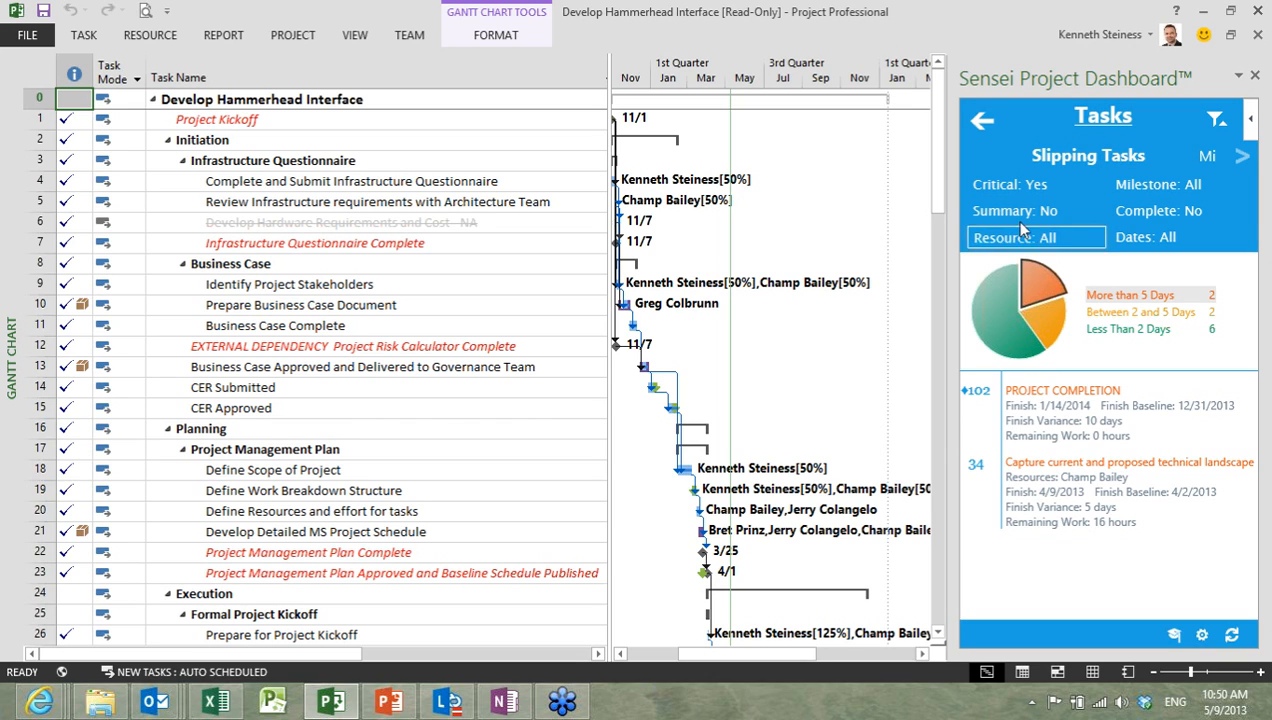
click(1020, 188)
click(978, 209)
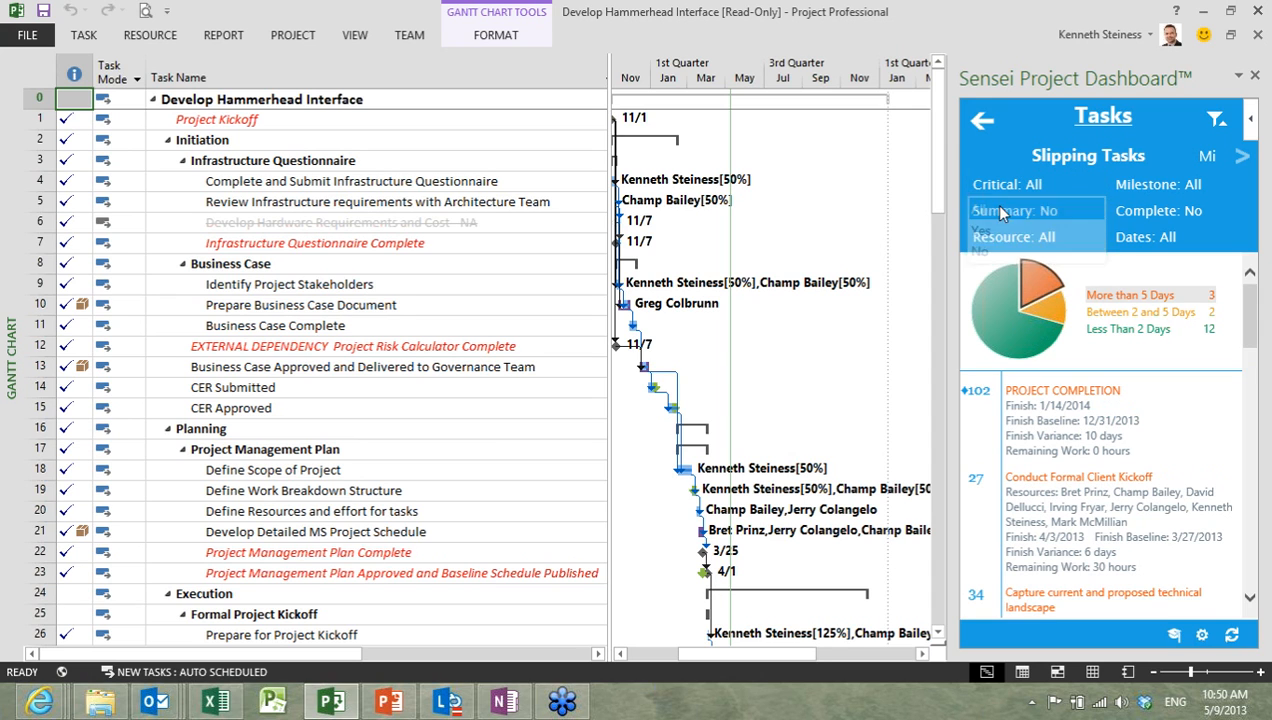
mouse_move(1258, 340)
mouse_down()
mouse_move(1263, 478)
mouse_move(1265, 320)
mouse_up()
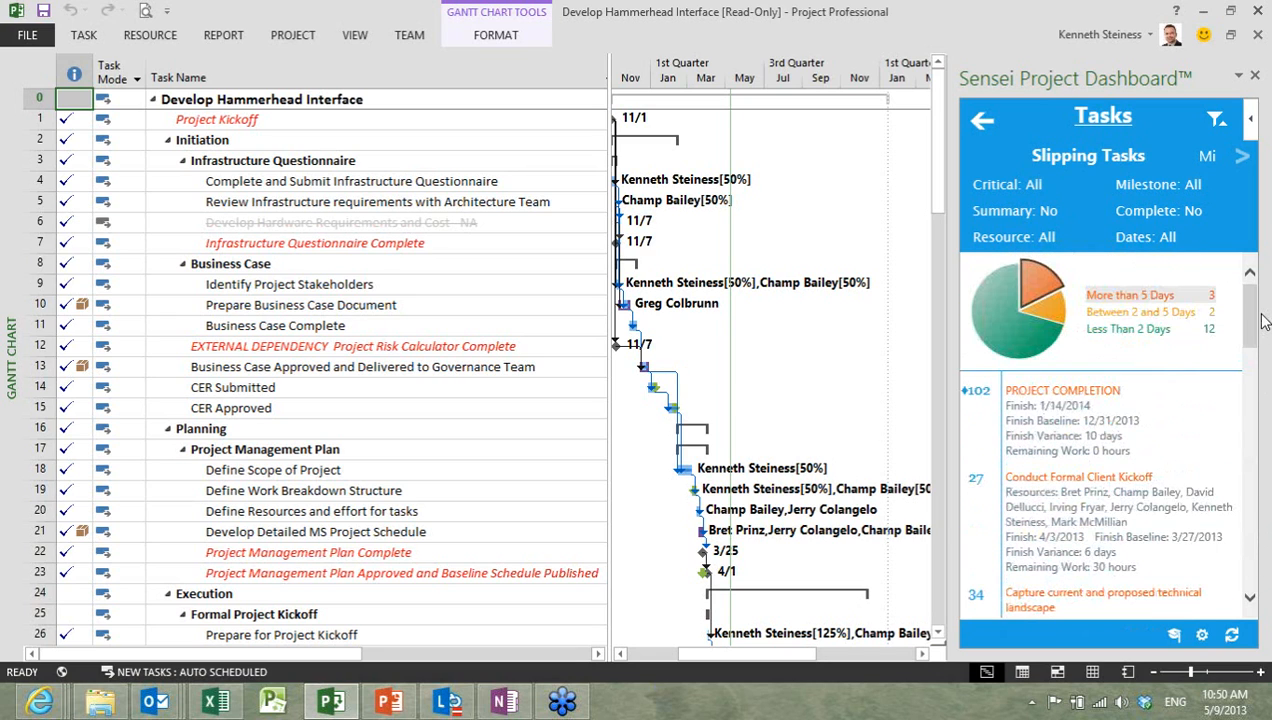
Step: Limit the slipping tasks to Critical: Yes and view each range of slippage, ending with More than 5 Days
click(1005, 185)
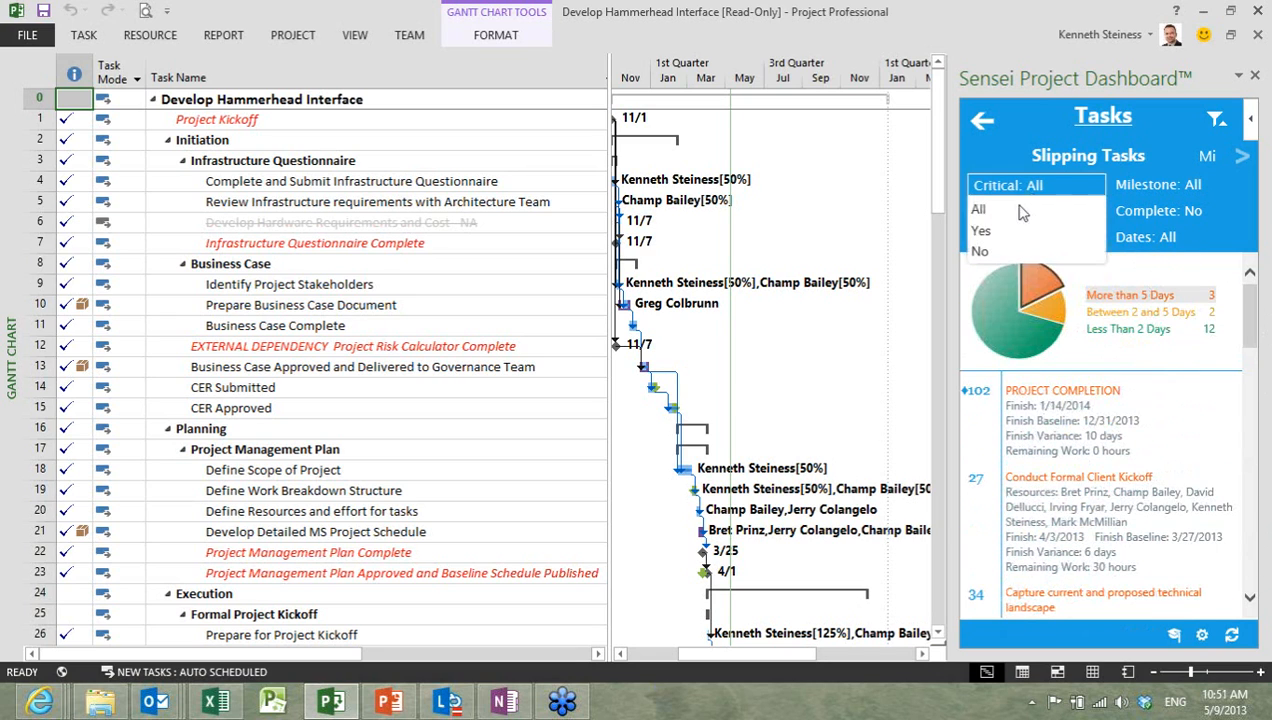
click(1008, 232)
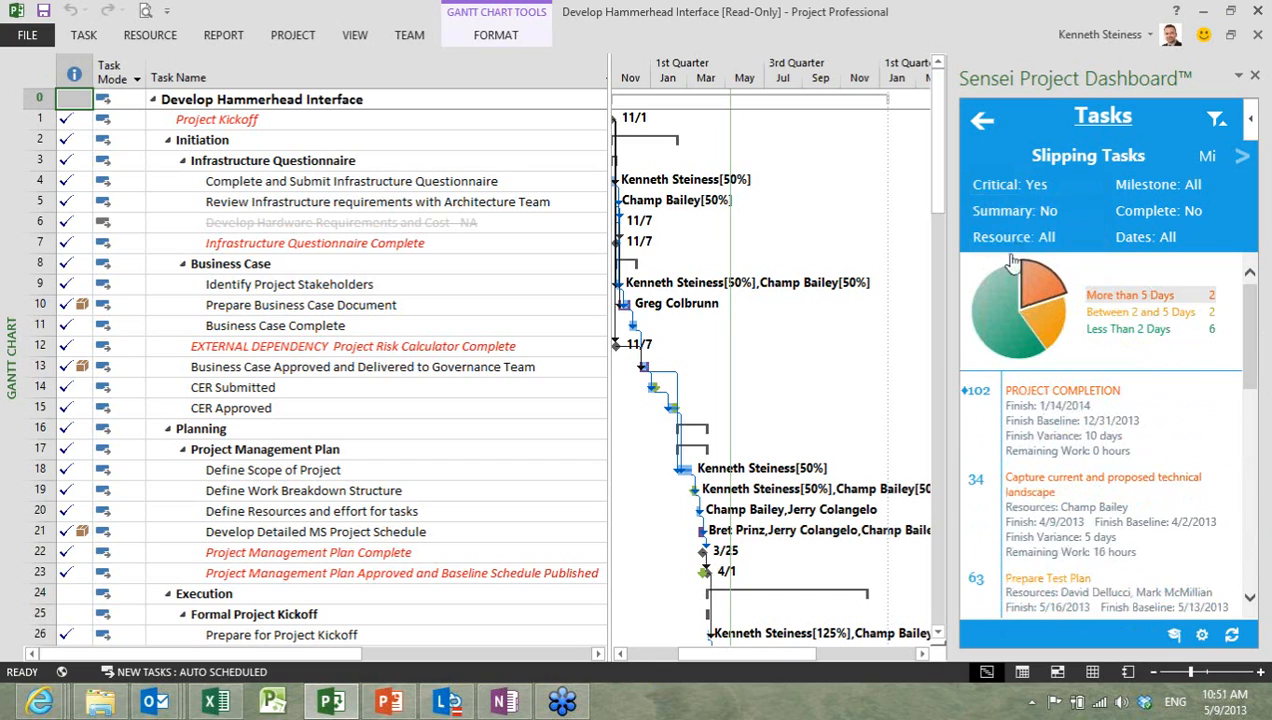
click(1048, 325)
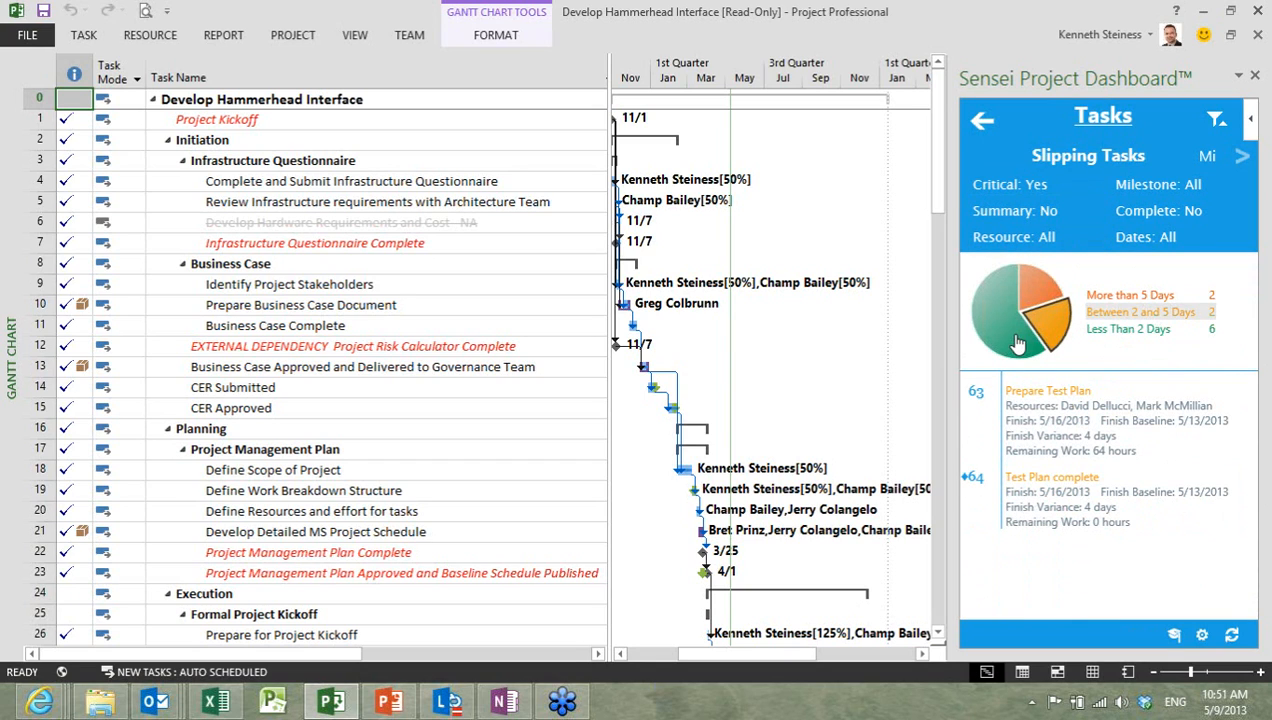
click(1017, 343)
click(1040, 297)
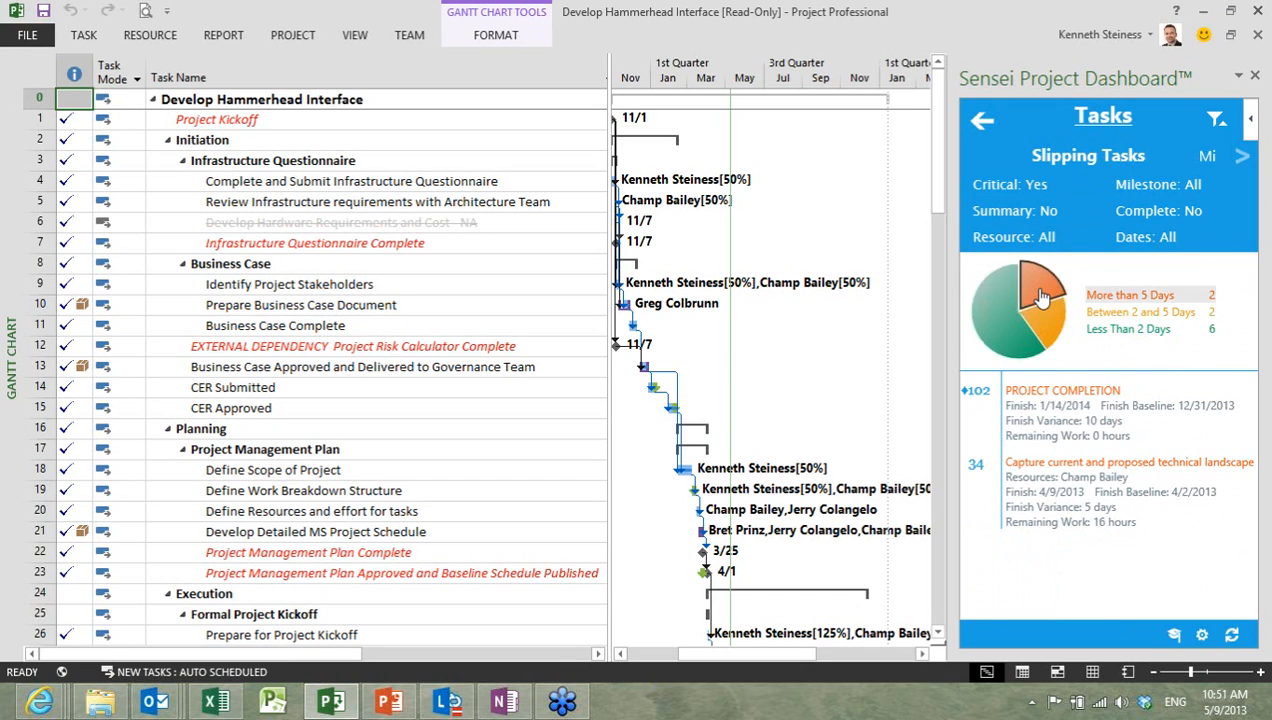
click(1214, 126)
Step: View the Missed Deadlines tasks and the Due Soon tasks for each period, ending with In the Past
click(1240, 156)
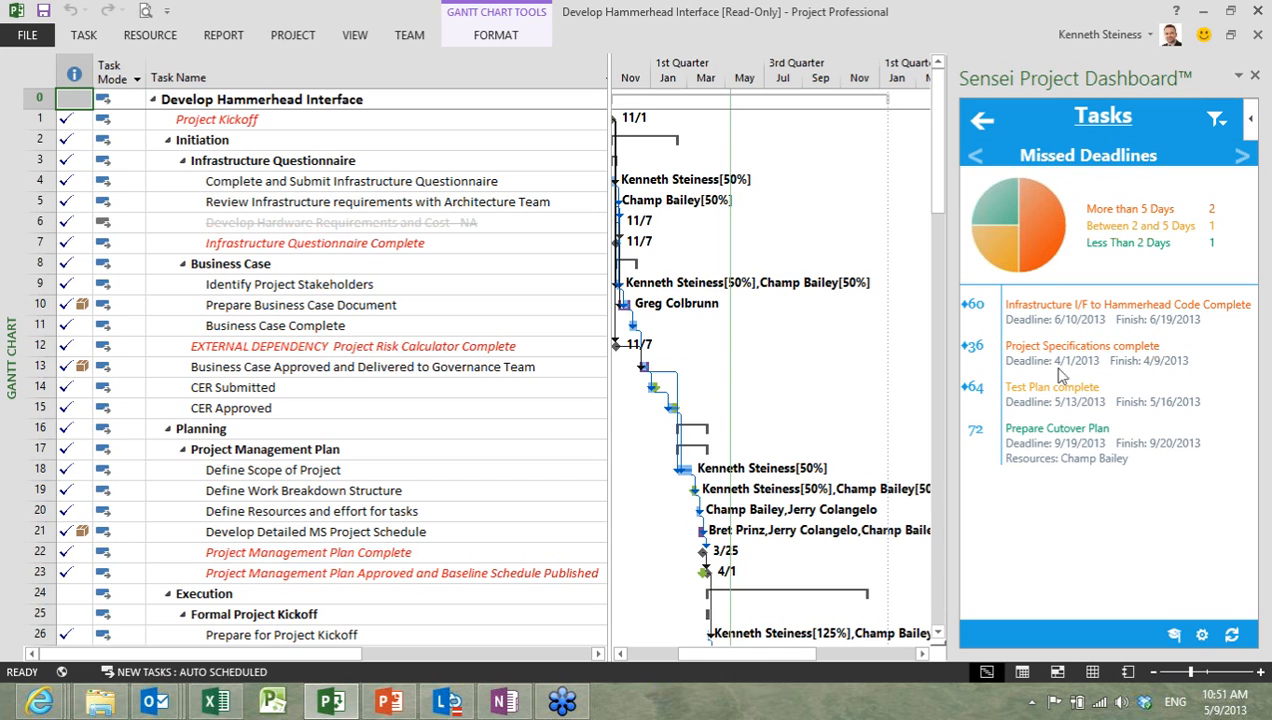
click(1240, 158)
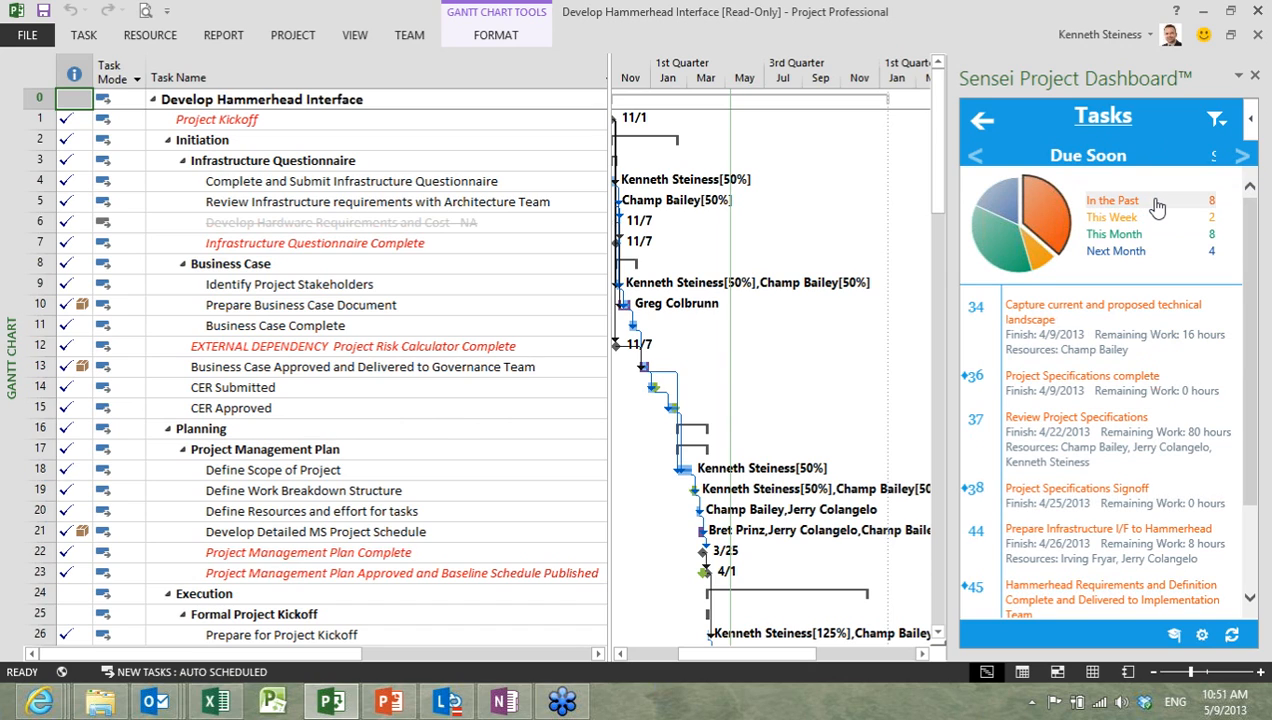
click(1040, 262)
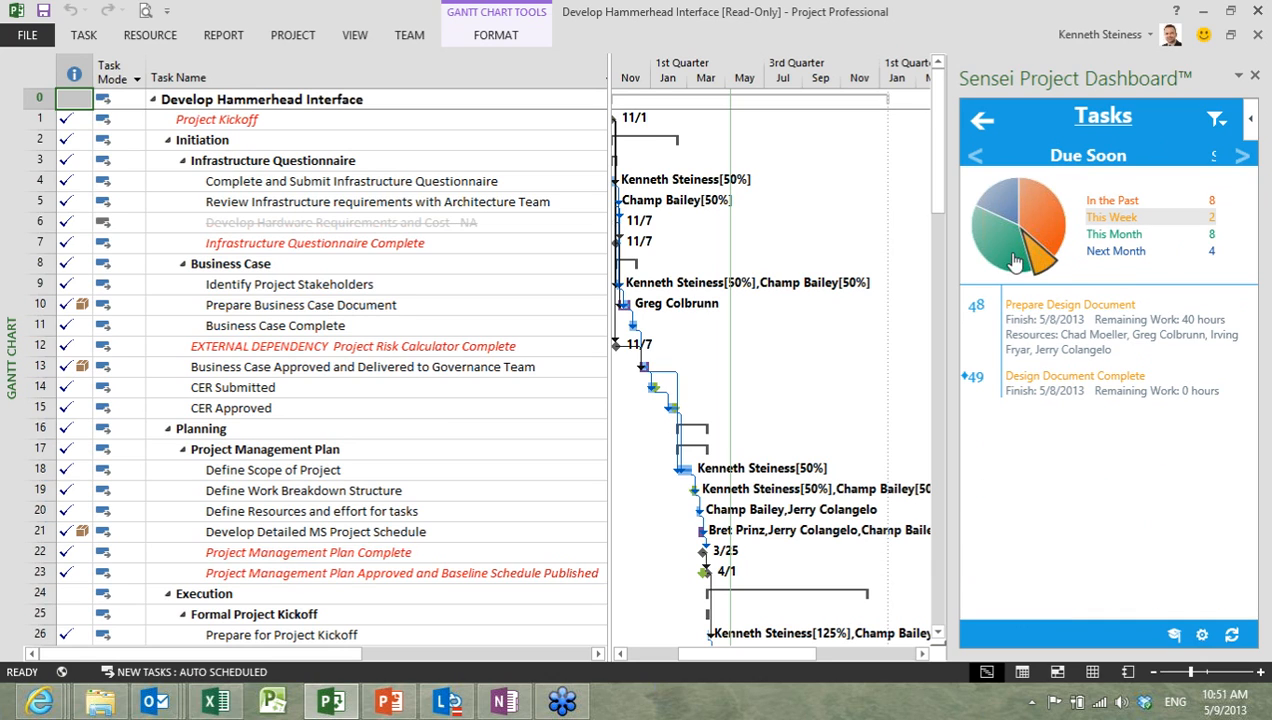
click(1000, 250)
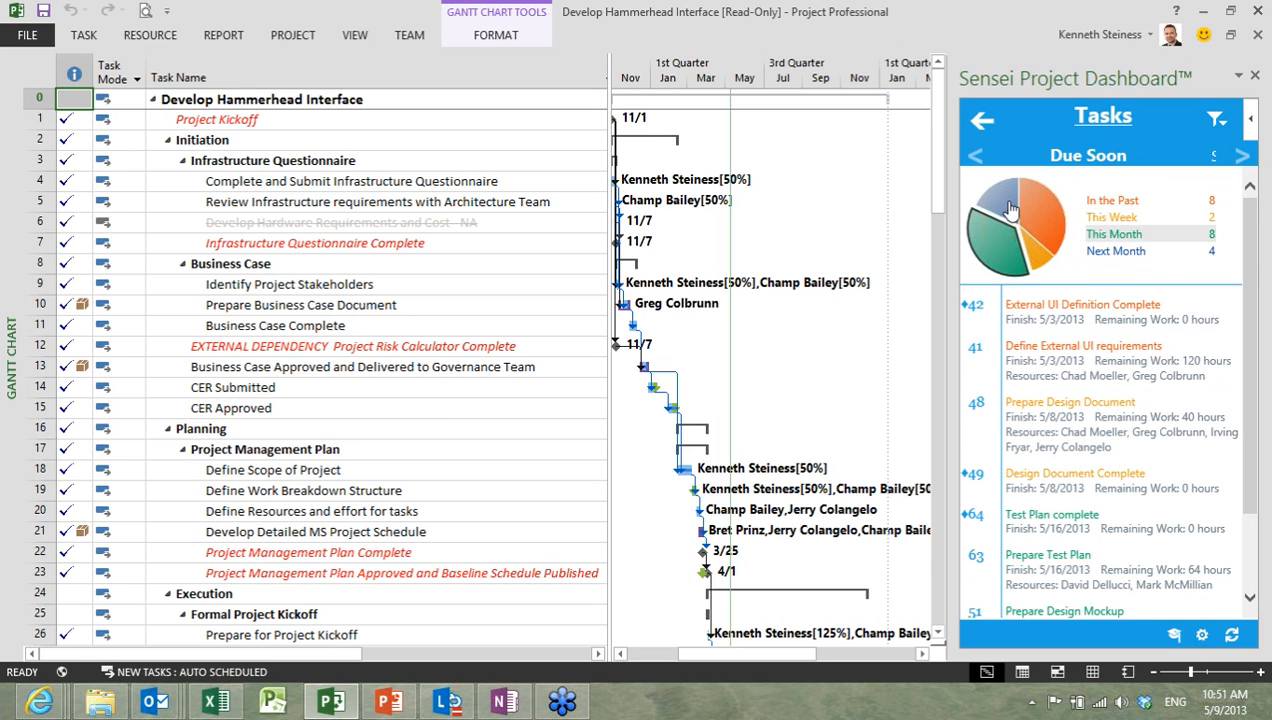
click(1004, 212)
click(1043, 216)
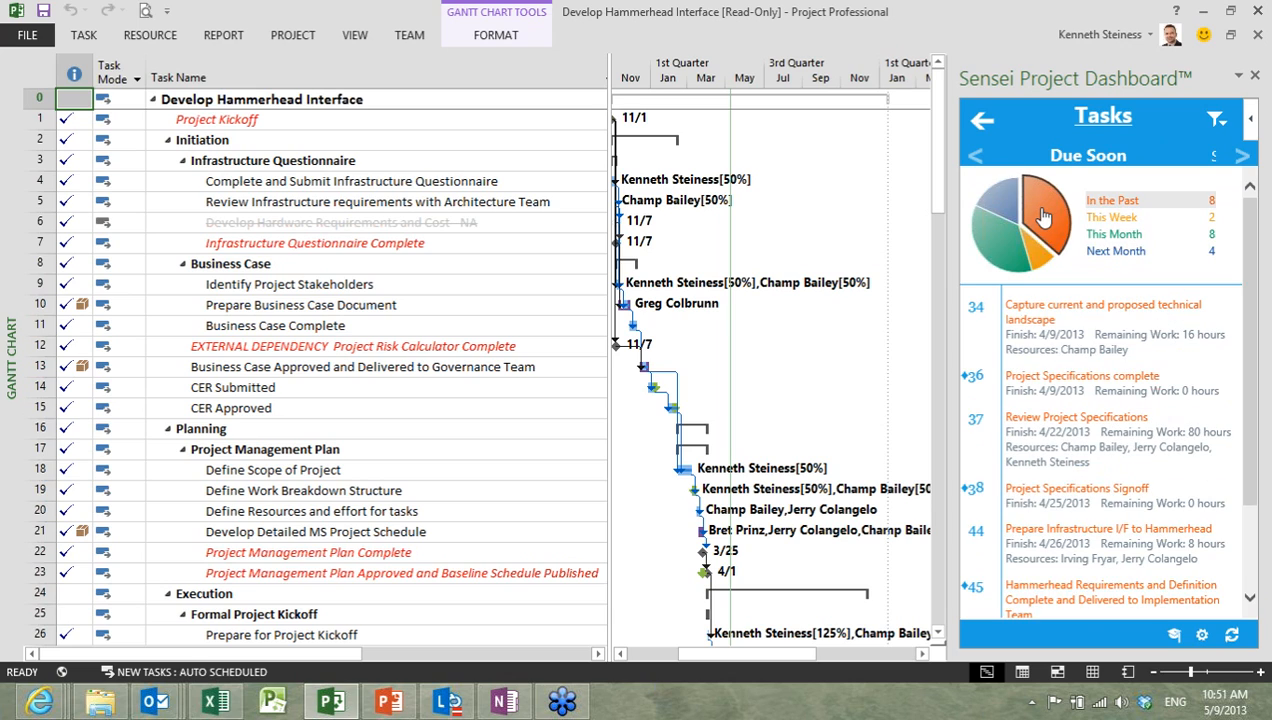
Step: Filter the Due Soon tasks by the project manager as resource, and reset the Resource filter to All
click(1216, 120)
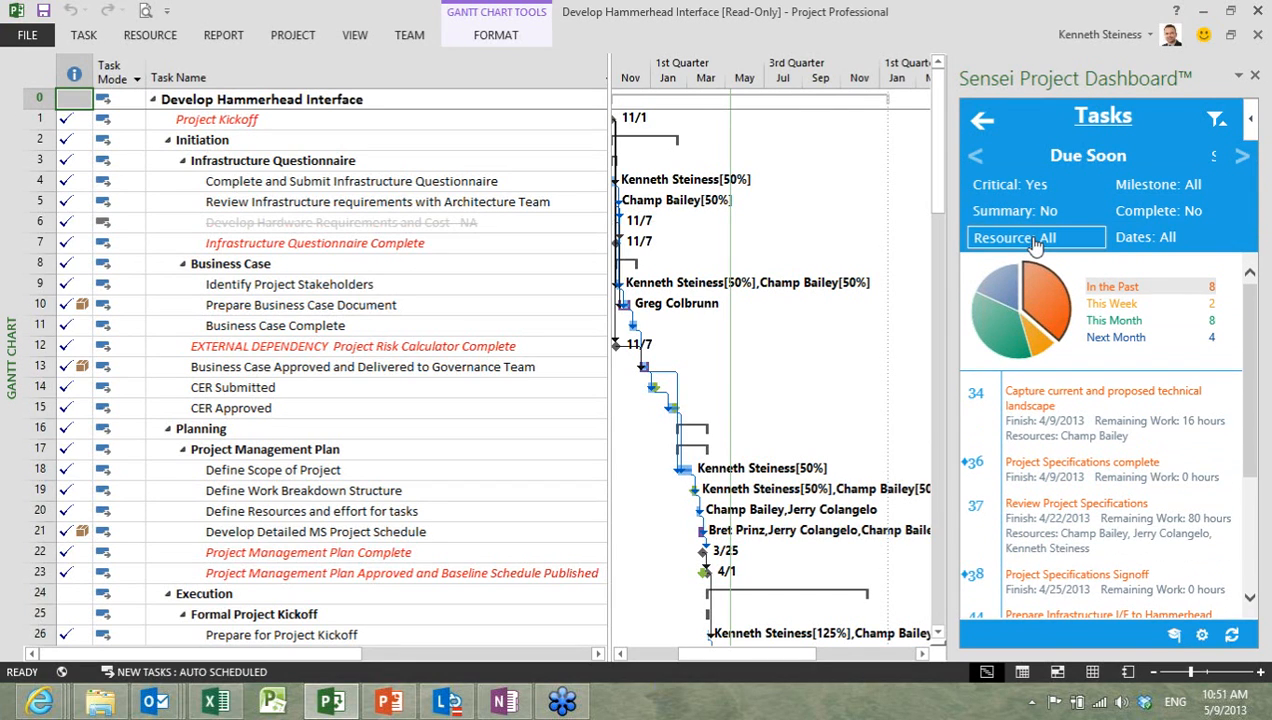
click(1037, 242)
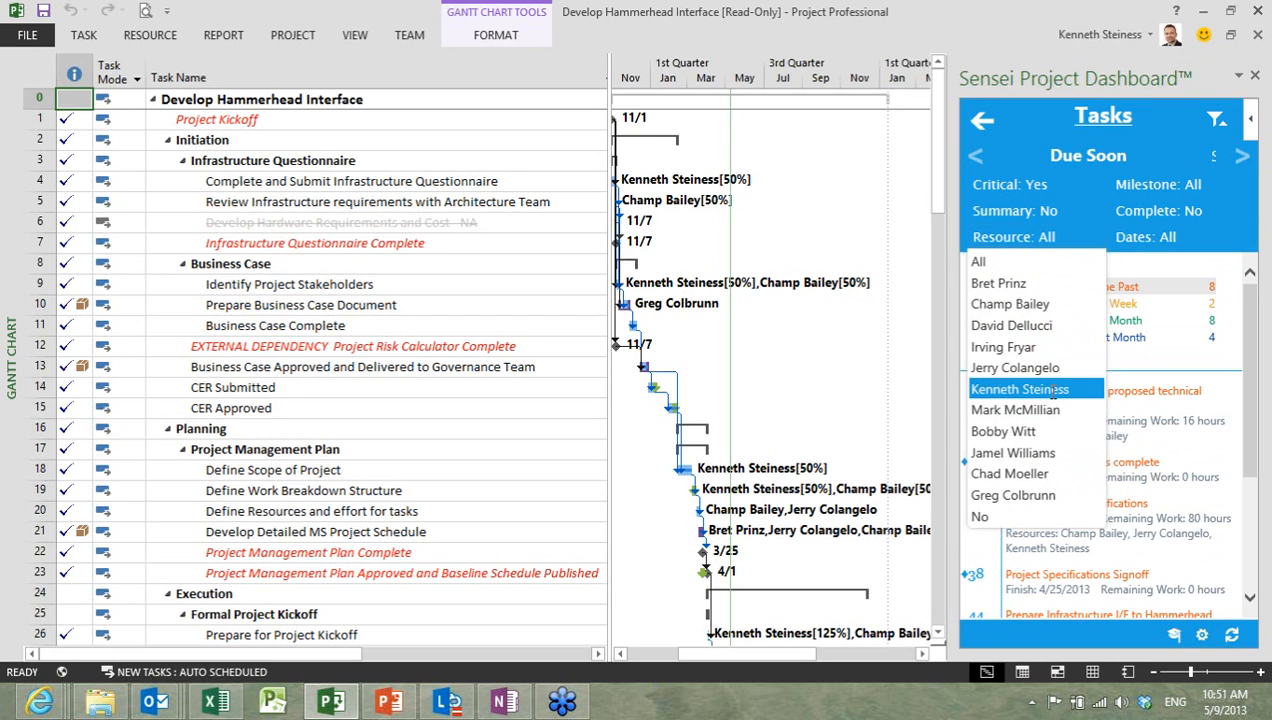
click(1052, 393)
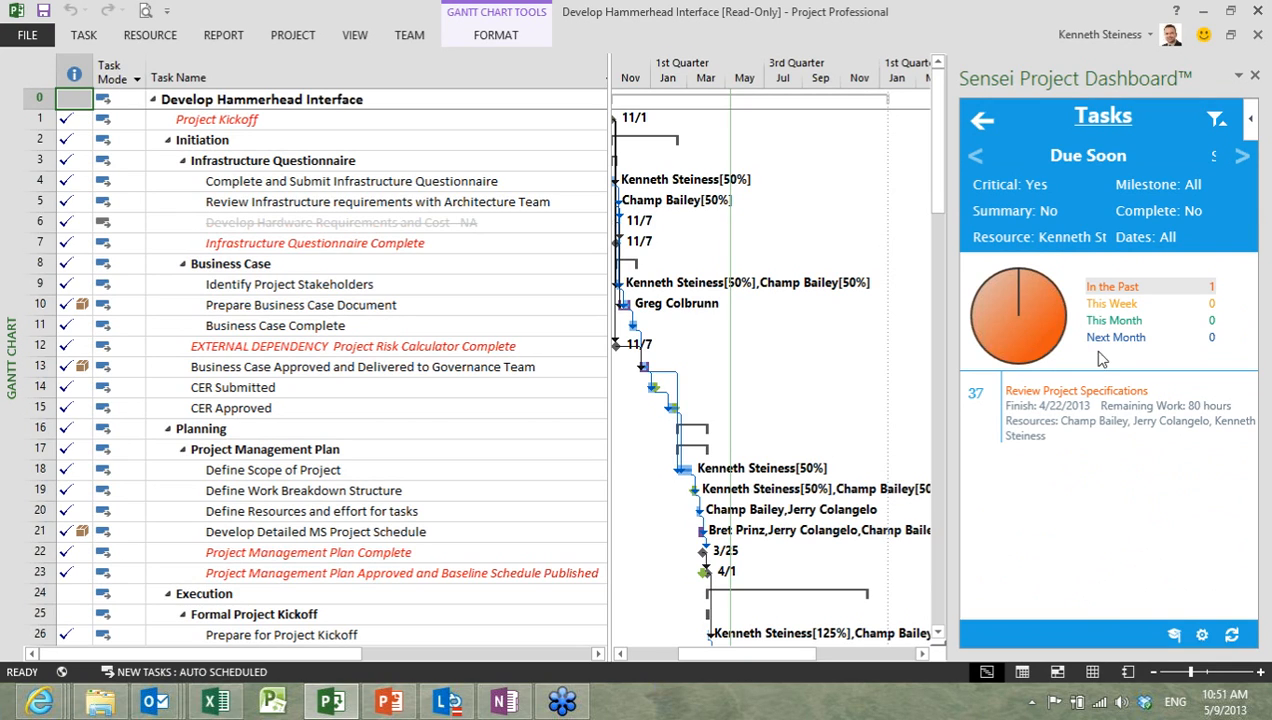
click(1216, 121)
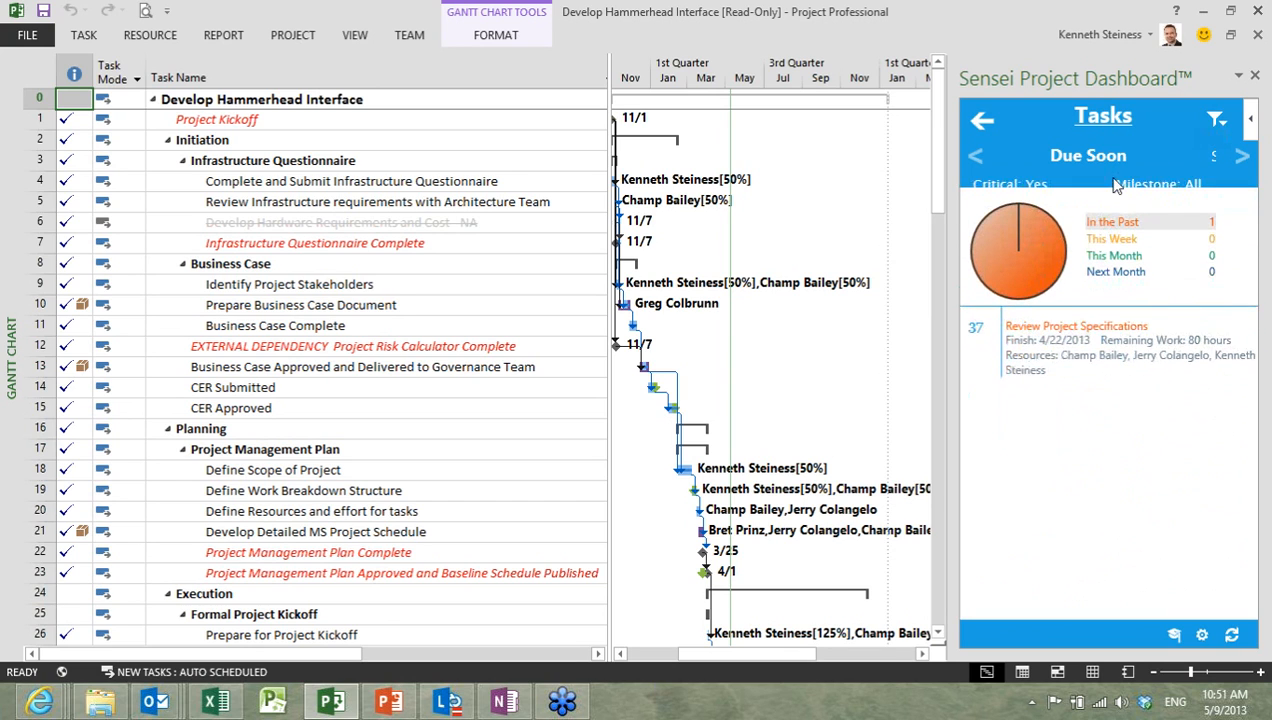
click(1030, 237)
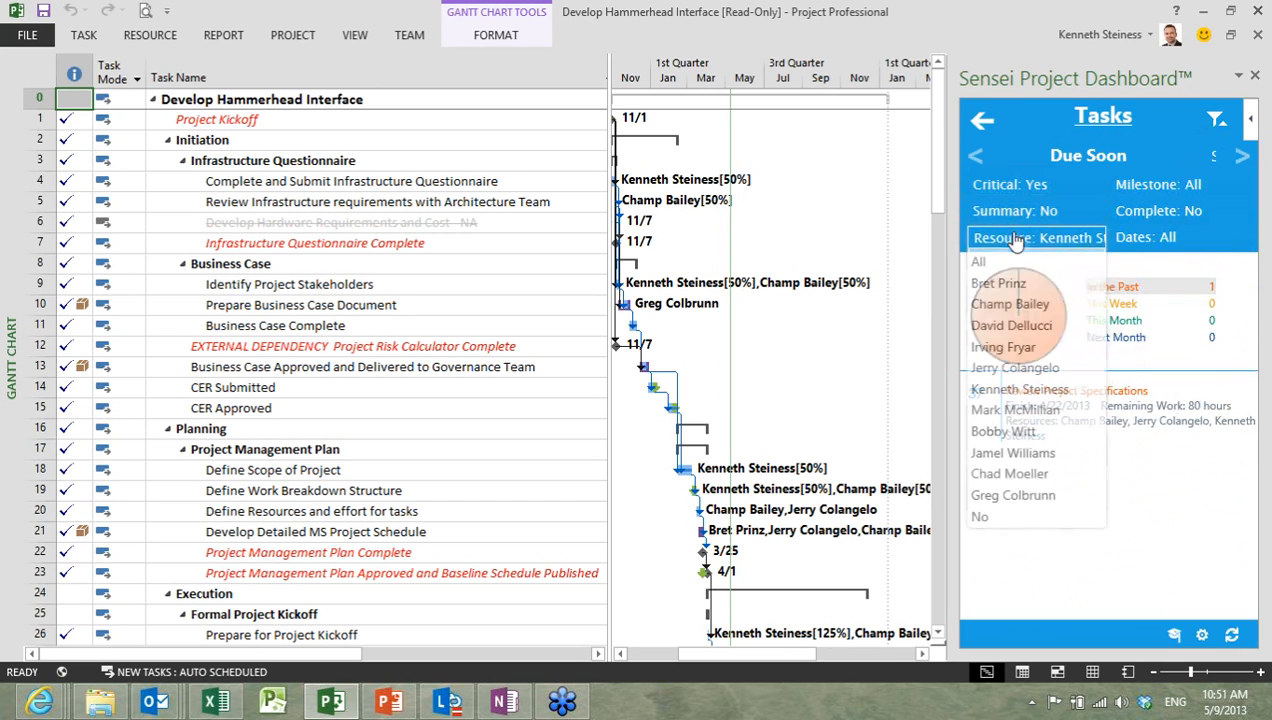
click(990, 261)
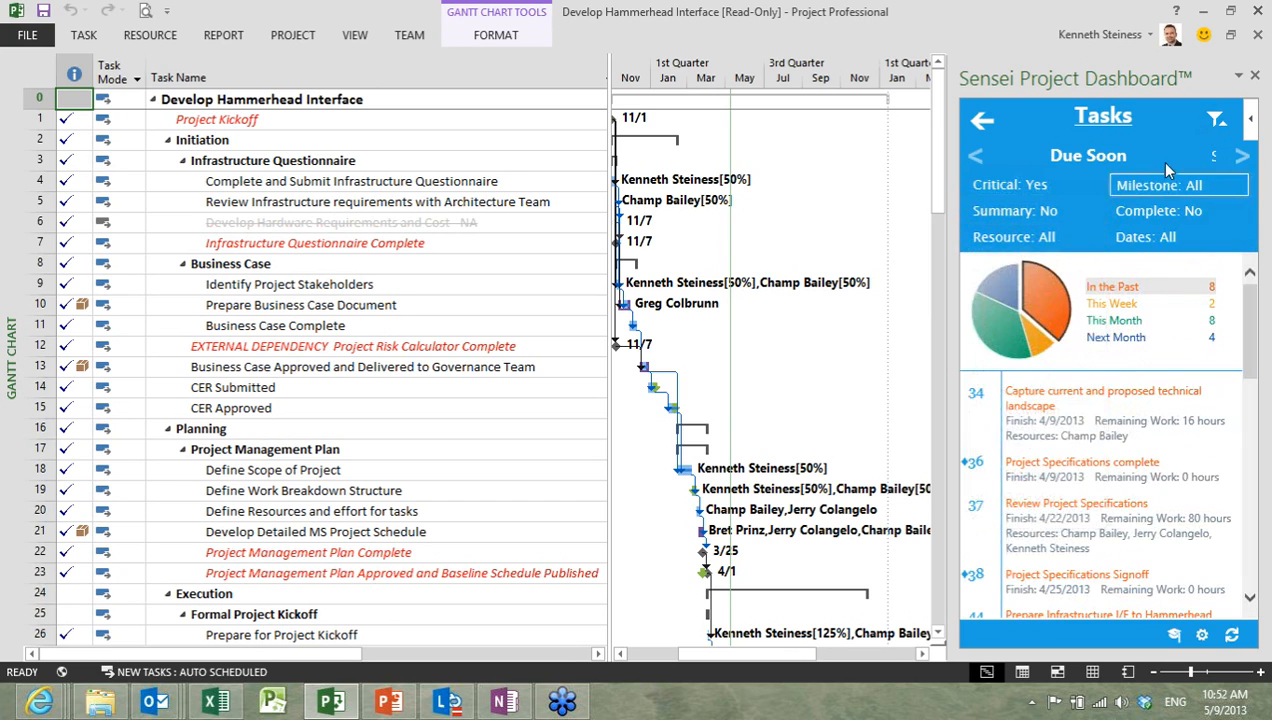
Step: View the Starting Soon tasks for This Week and This Month
click(1241, 156)
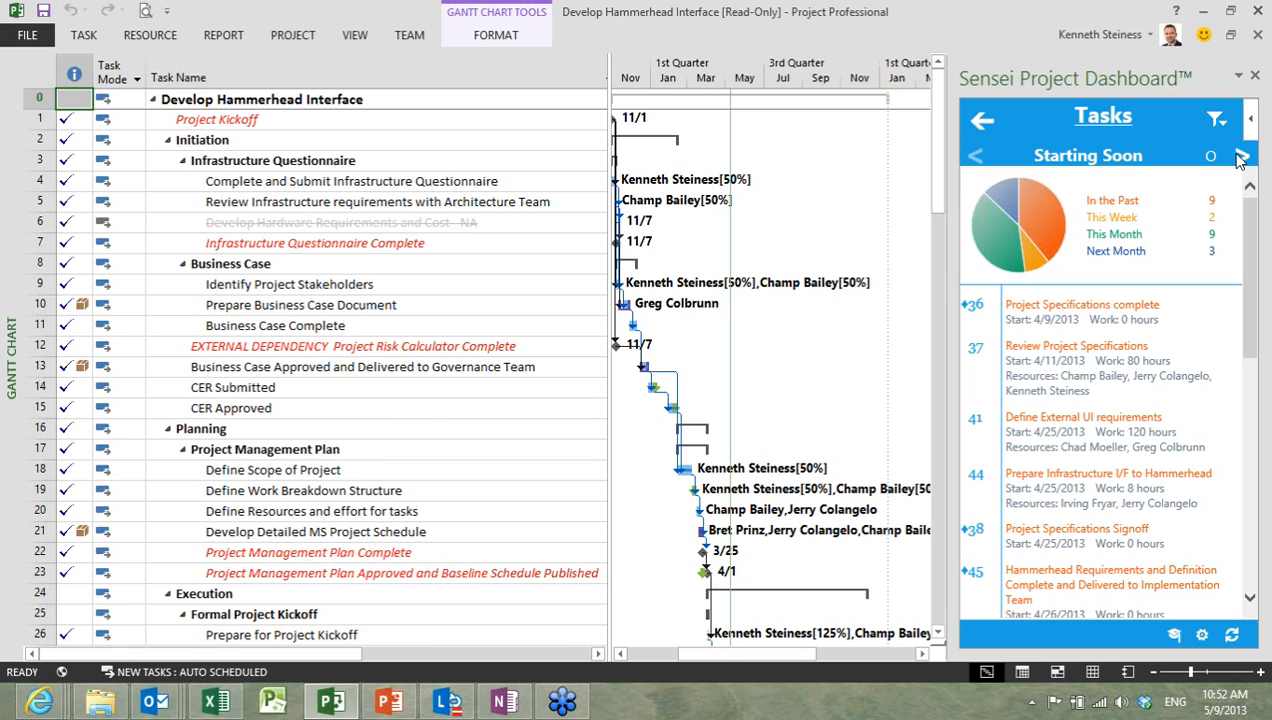
click(1028, 260)
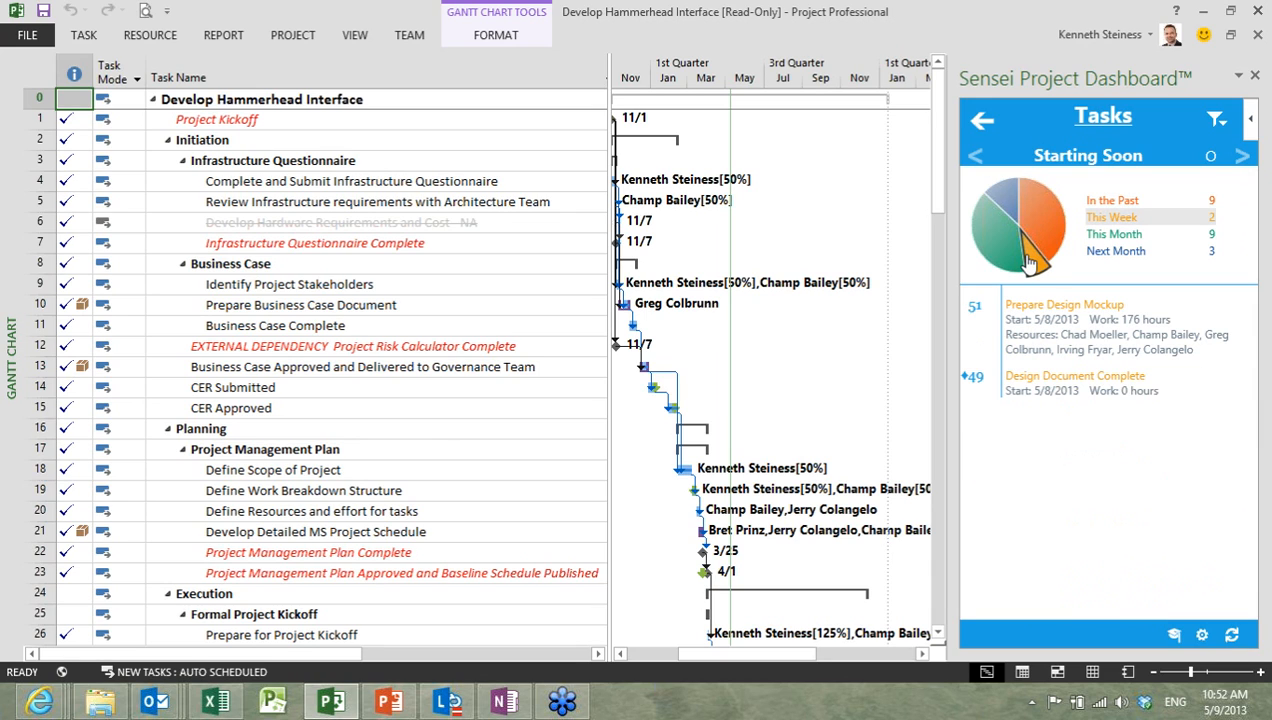
click(998, 258)
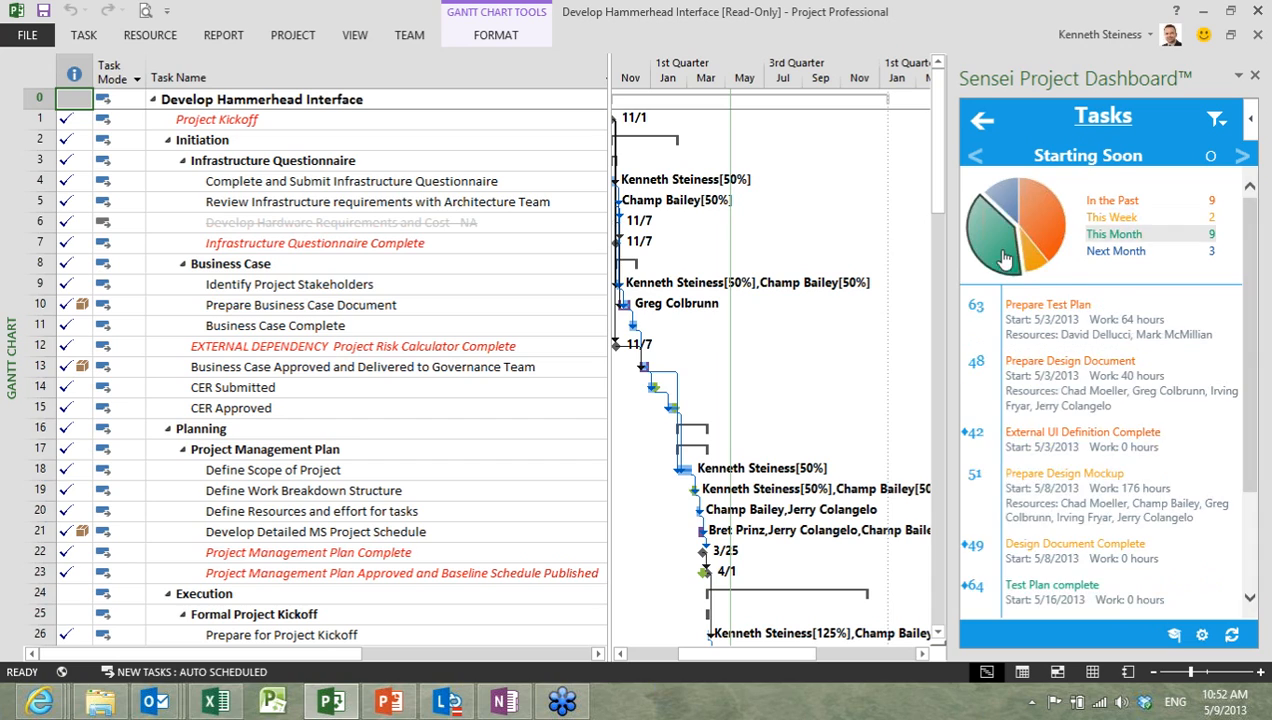
Step: View the Starting Soon tasks for Next Month, and show the Overallocations with the Critical filter set to All
click(1008, 203)
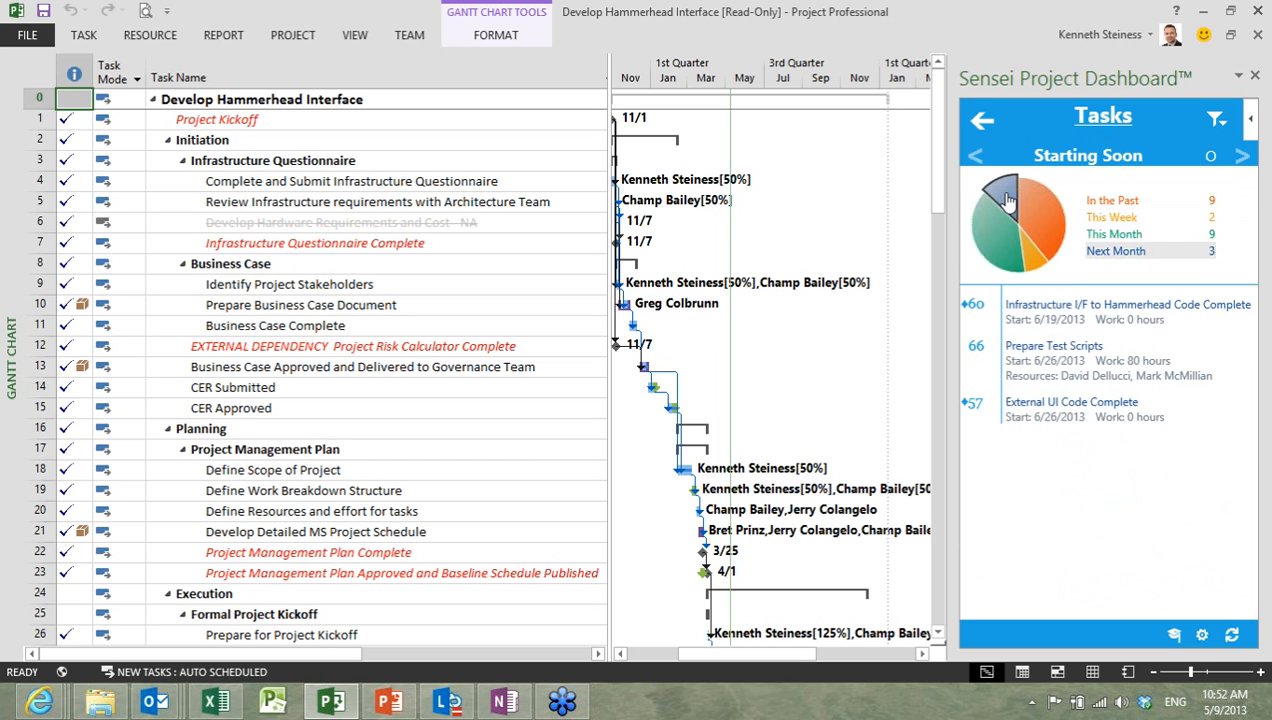
click(1244, 155)
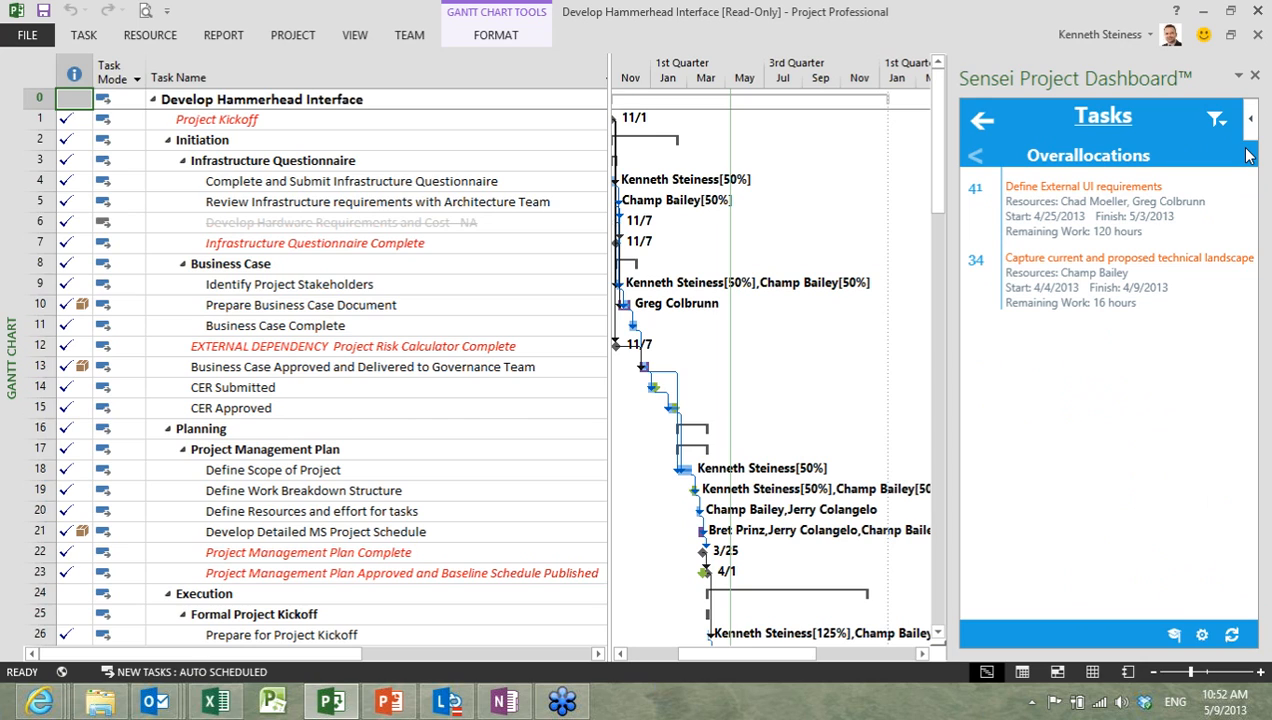
click(1216, 119)
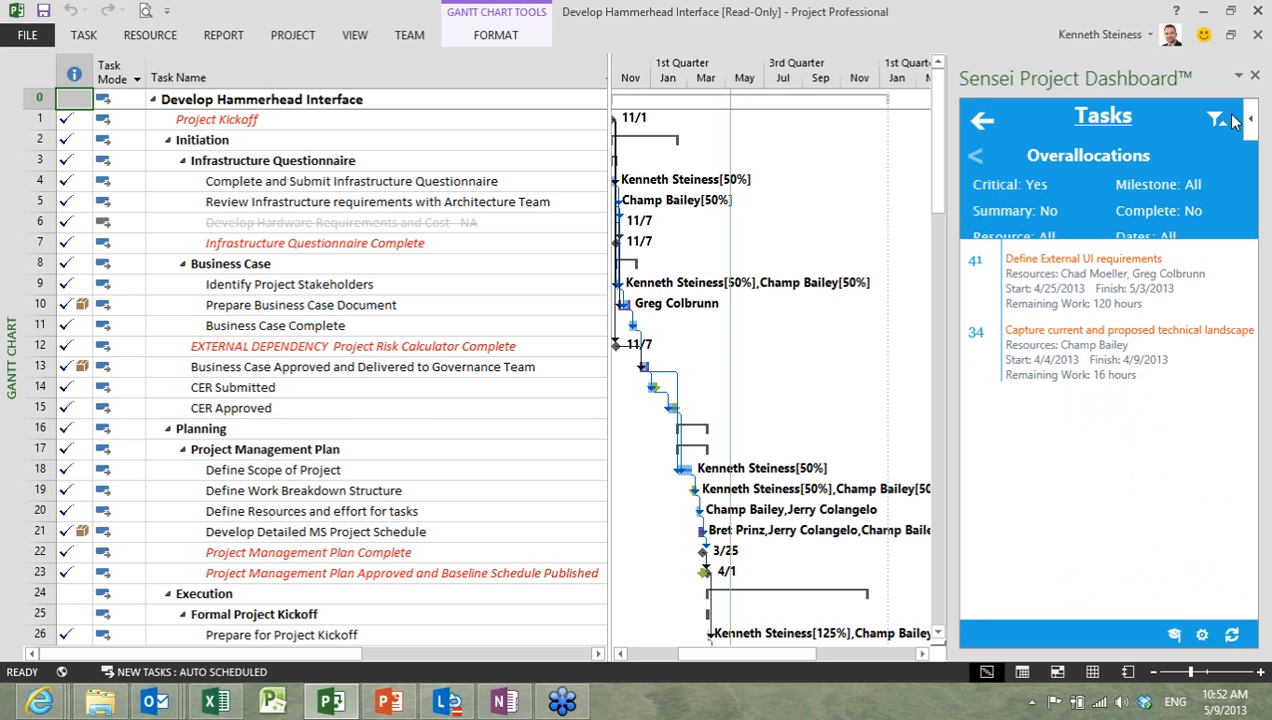
click(1028, 189)
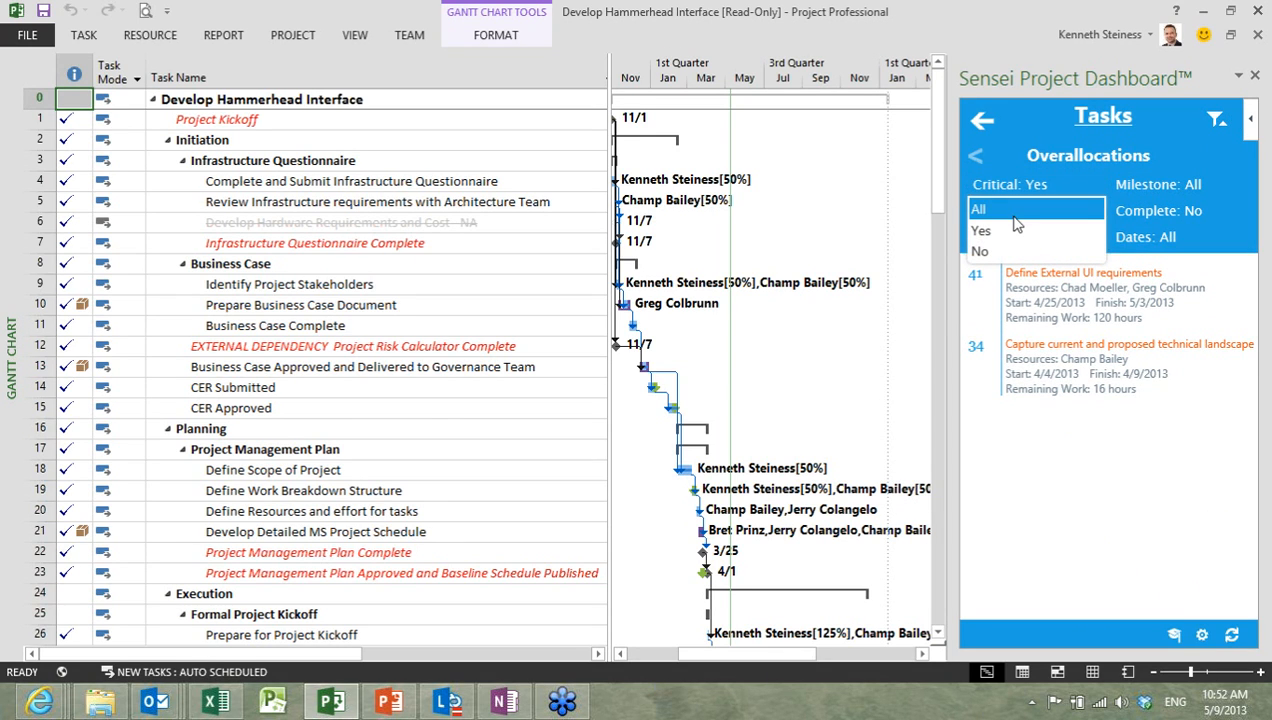
click(1016, 222)
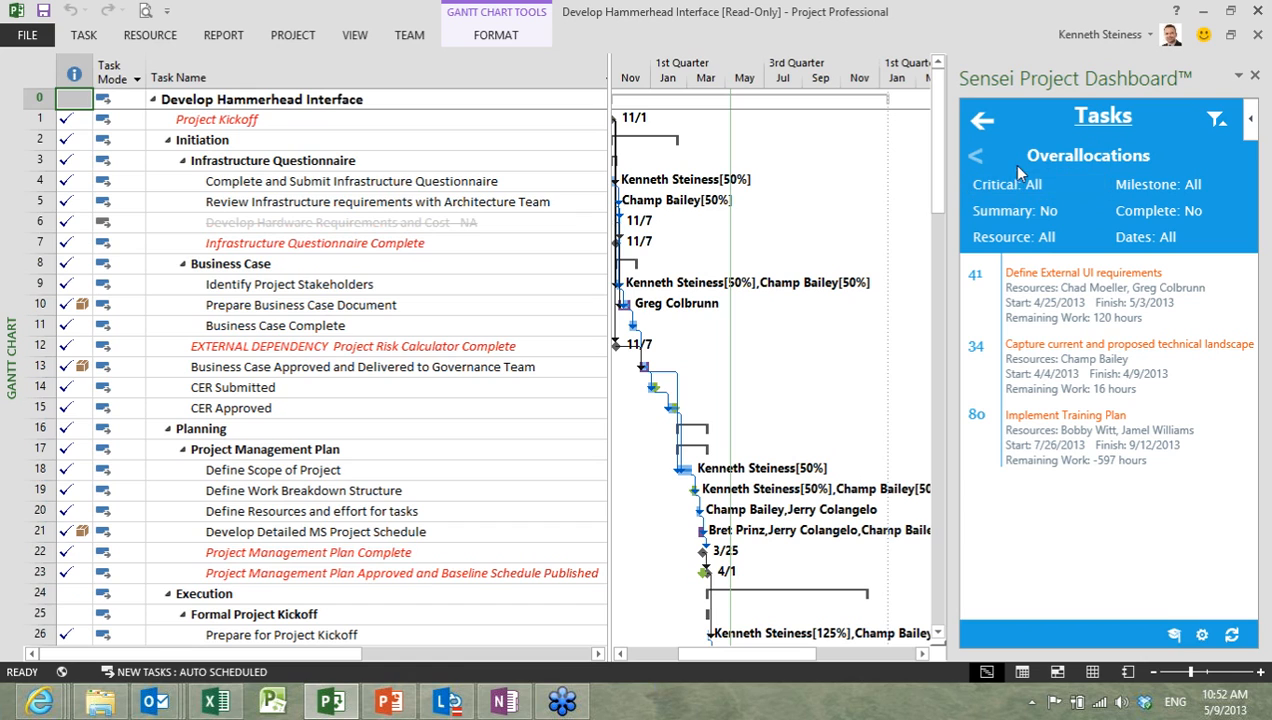
click(984, 121)
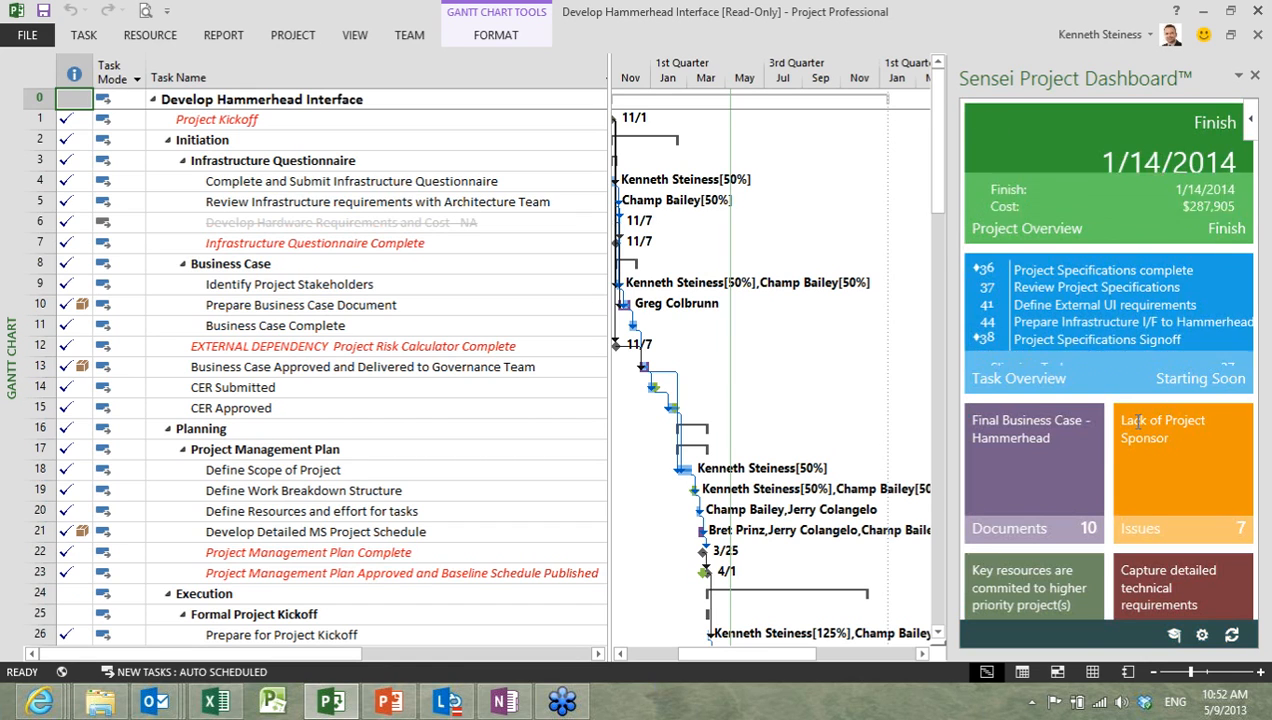
Step: Show the project's documents and filter them by the .pdf type
click(995, 514)
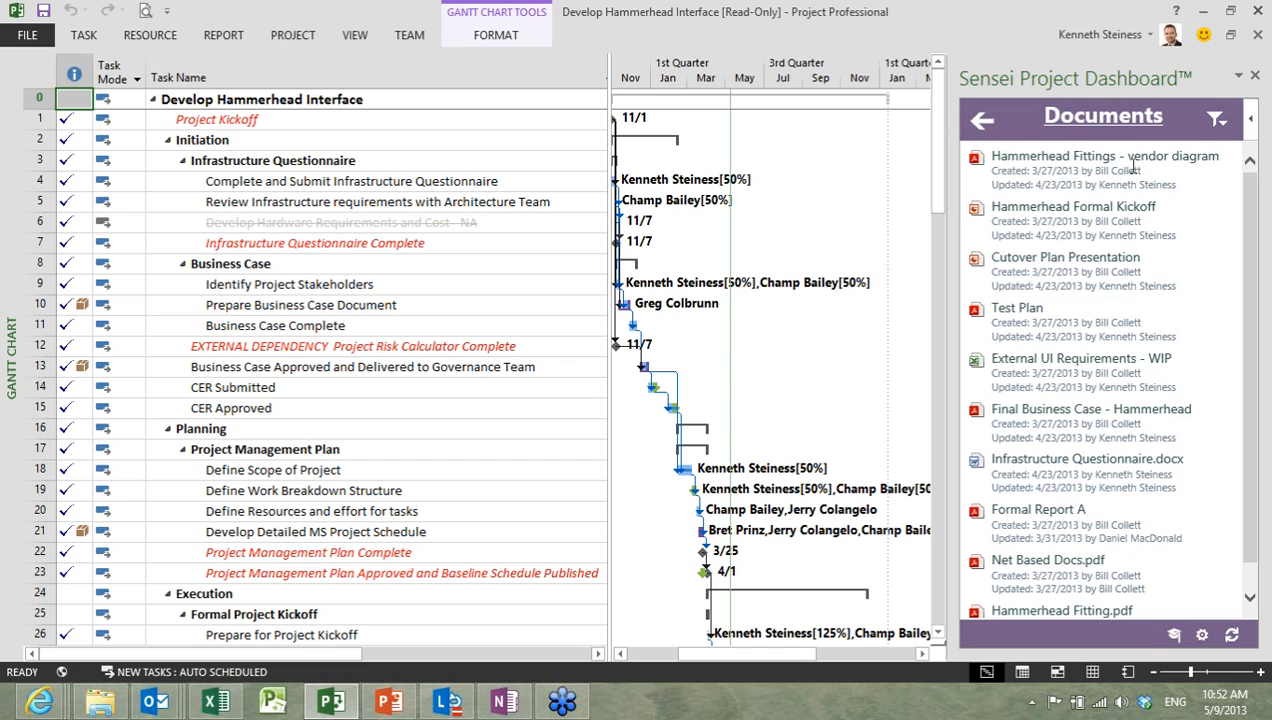
click(1217, 119)
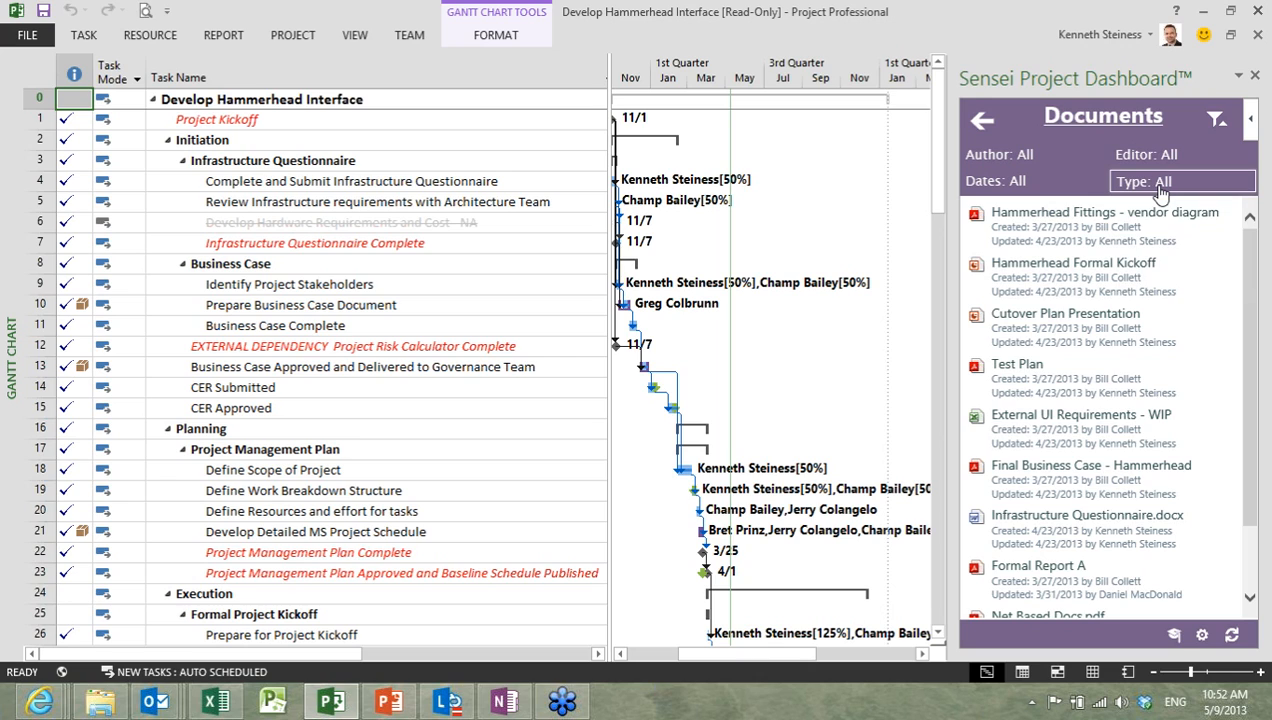
click(1160, 188)
click(1146, 230)
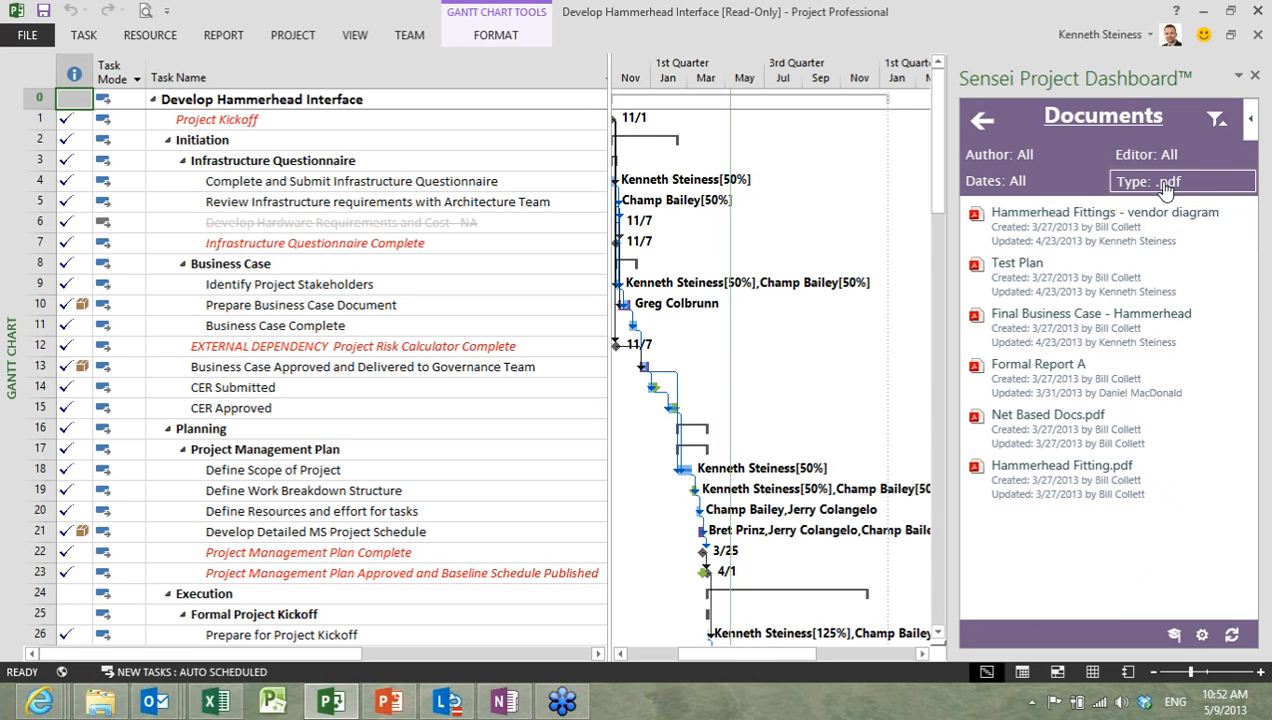
Step: Filter the PDF documents by a single editor, and reset the Editor and Type filters to All
click(1165, 188)
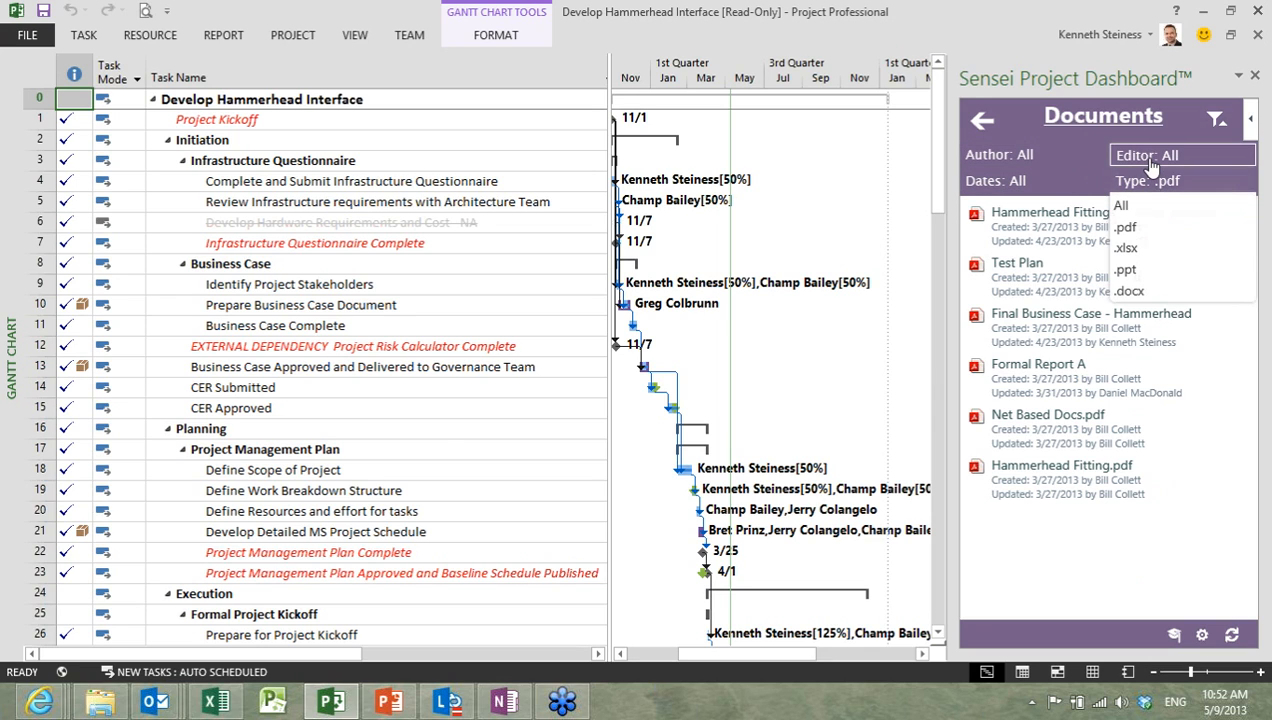
click(1152, 166)
click(1155, 240)
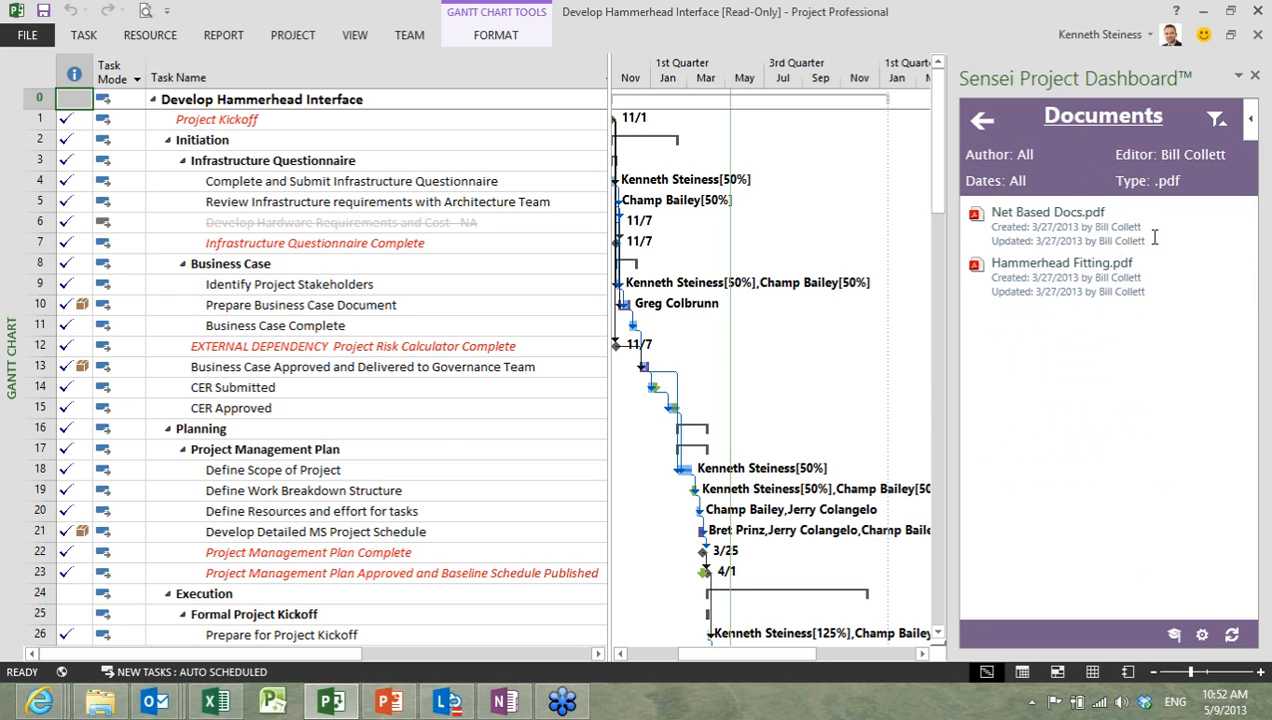
click(1155, 166)
click(1155, 178)
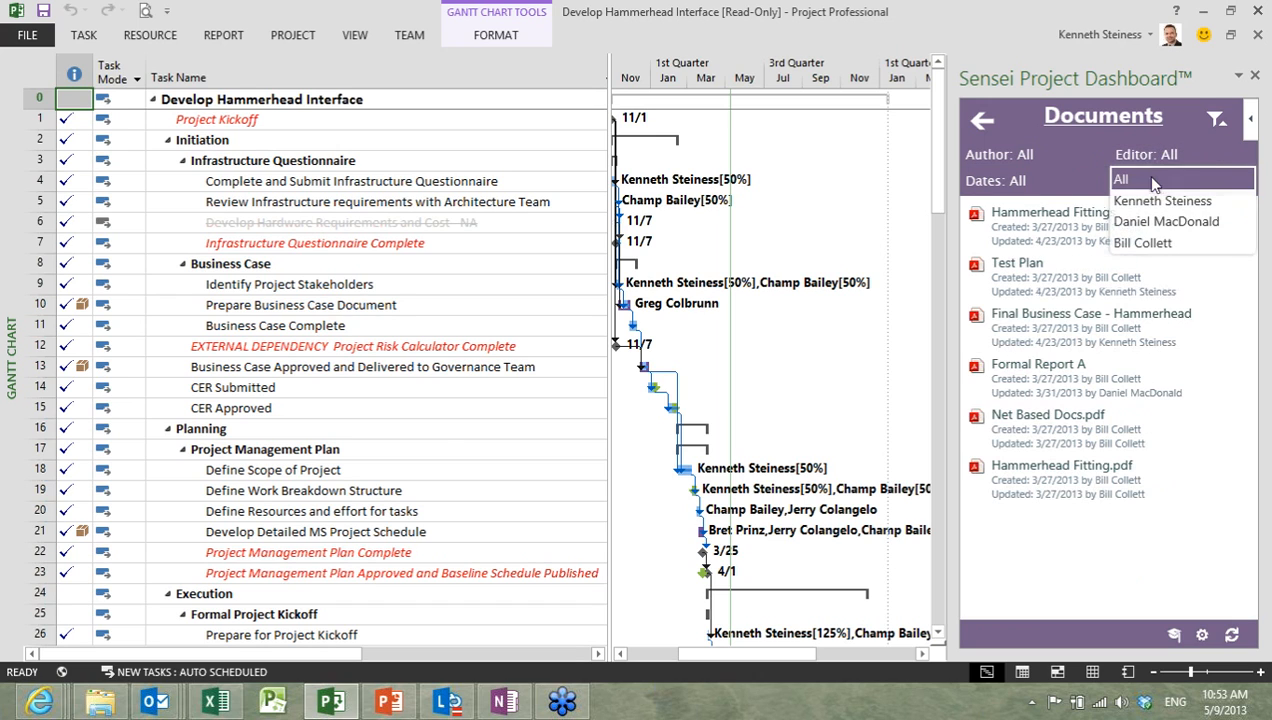
click(1152, 181)
click(1153, 206)
click(1153, 212)
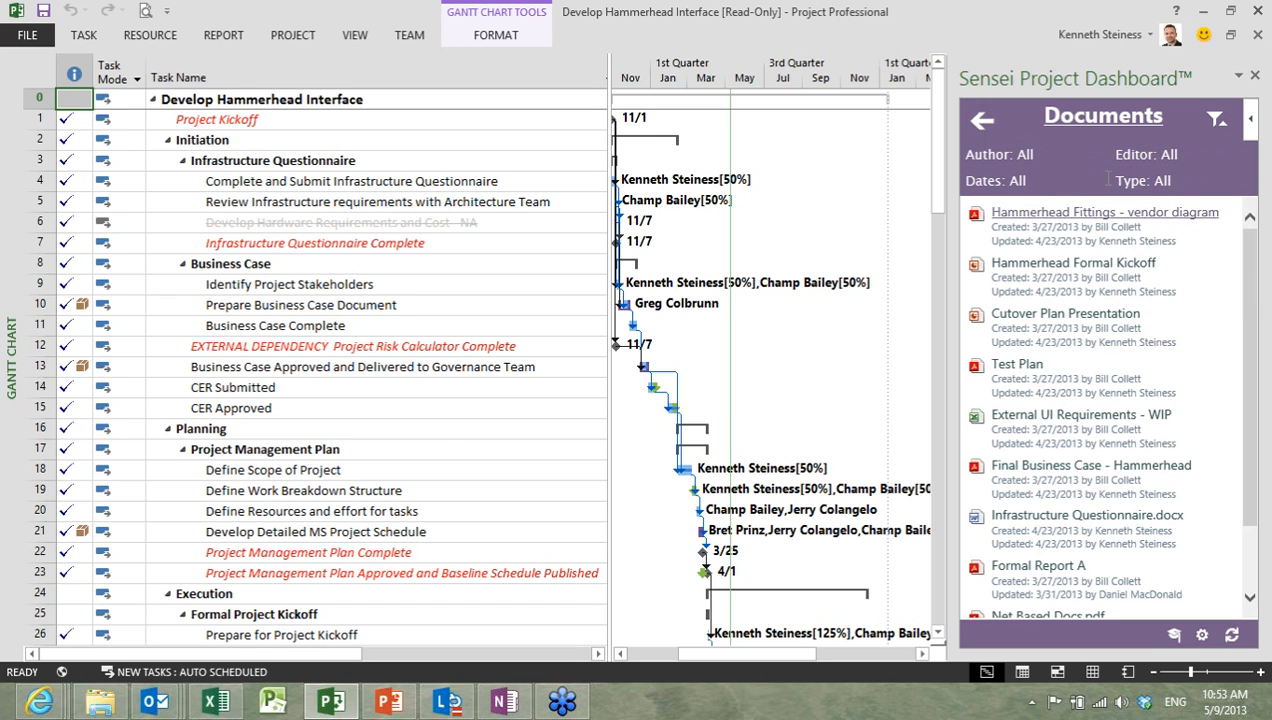
Step: Try to open the project's document library in the browser from the Documents heading, and return to the dashboard overview
click(1101, 124)
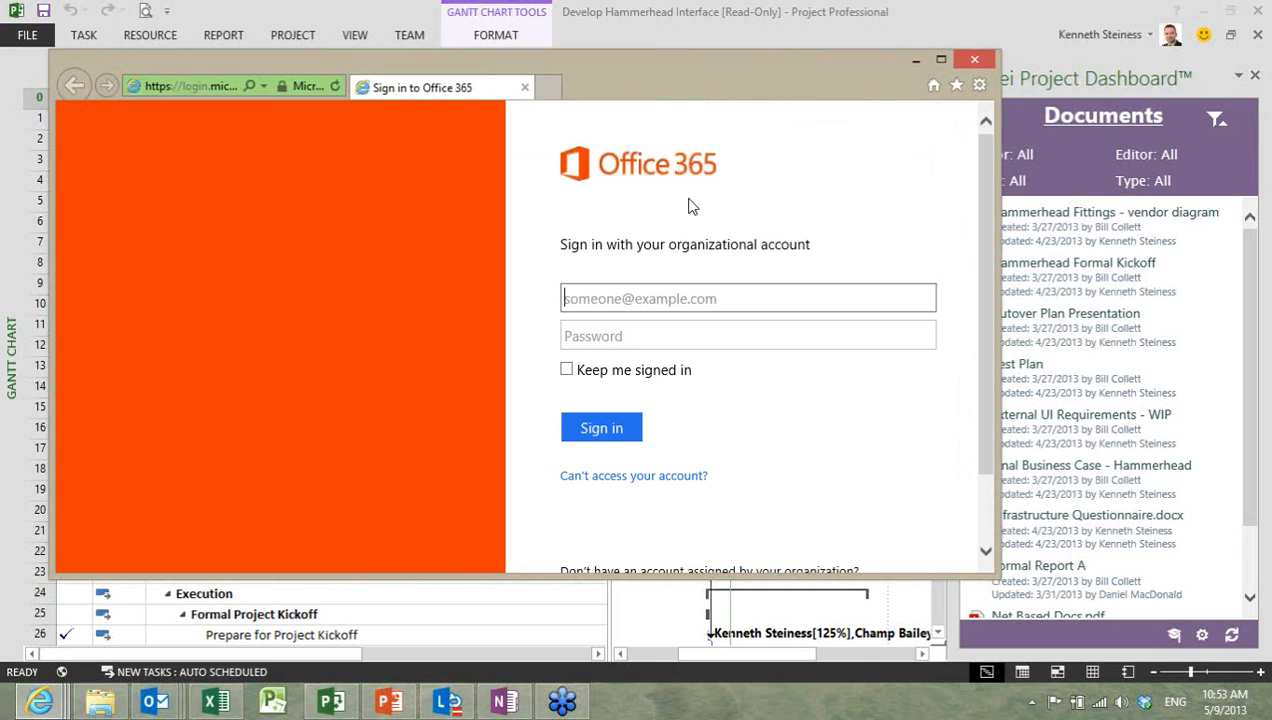
click(975, 63)
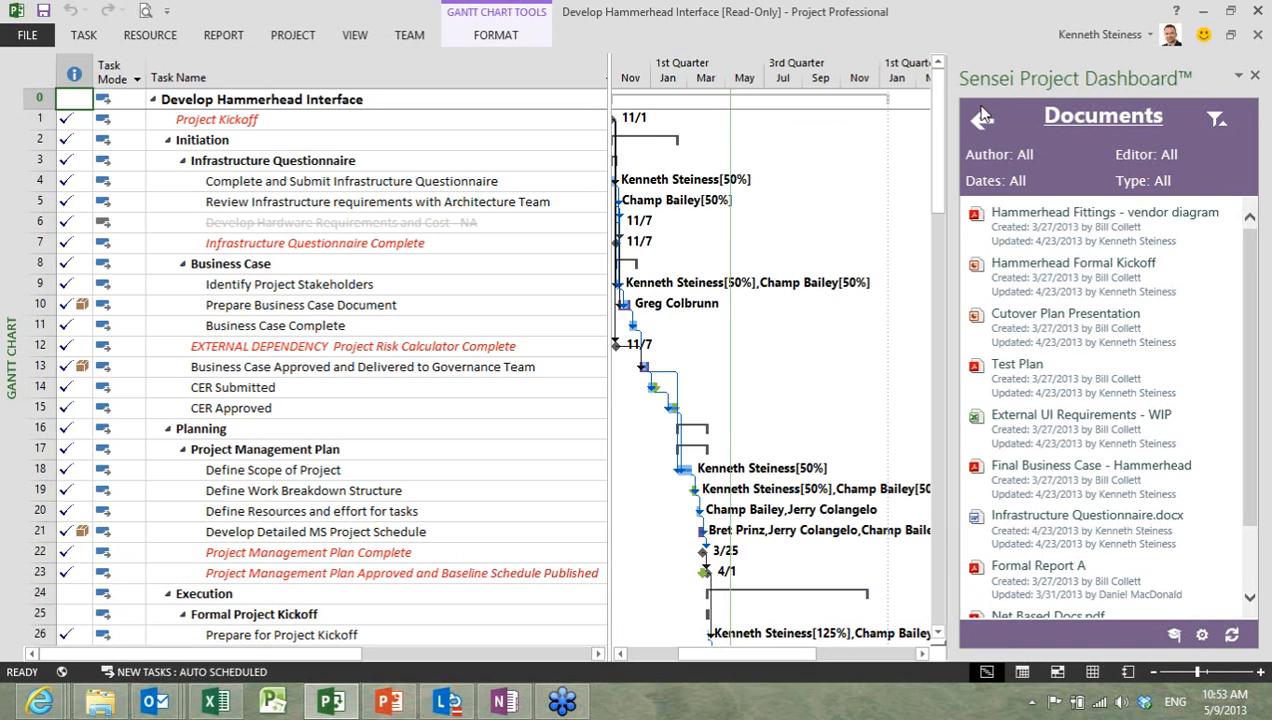
click(982, 121)
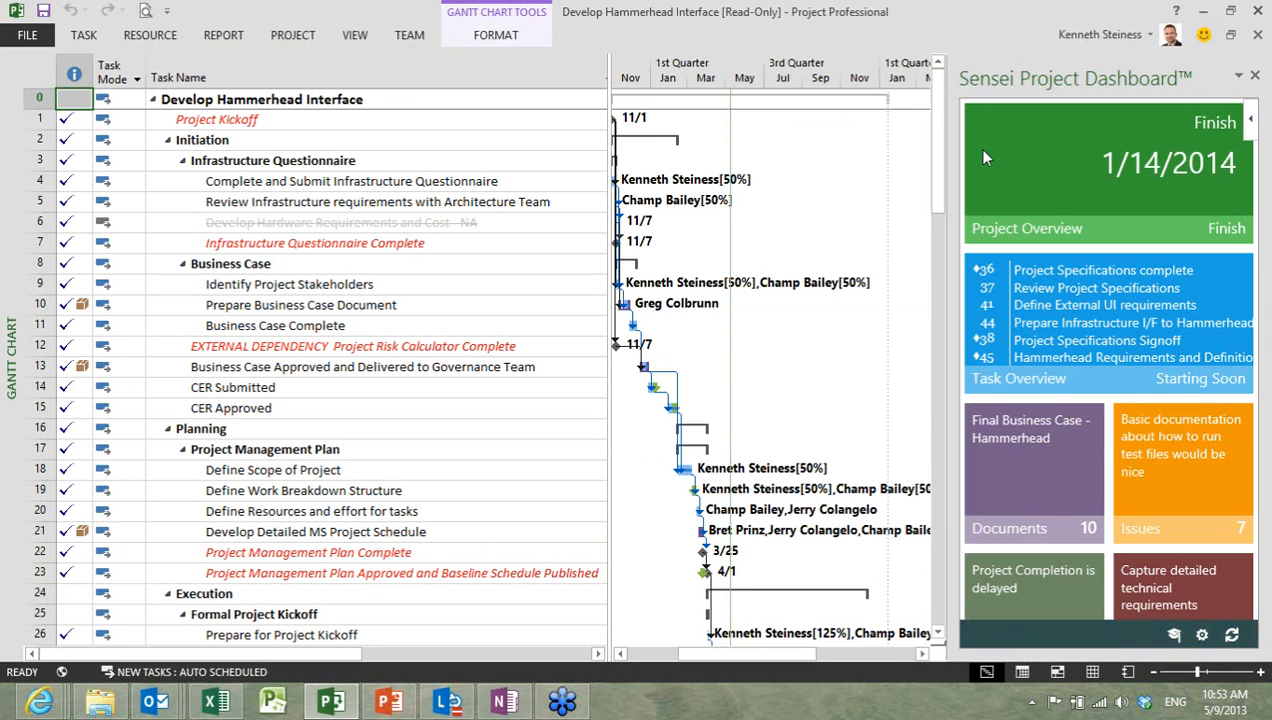
Step: Filter the project's issues by Status (1) Active, and read the built-in explanation of the Issues view
click(1177, 460)
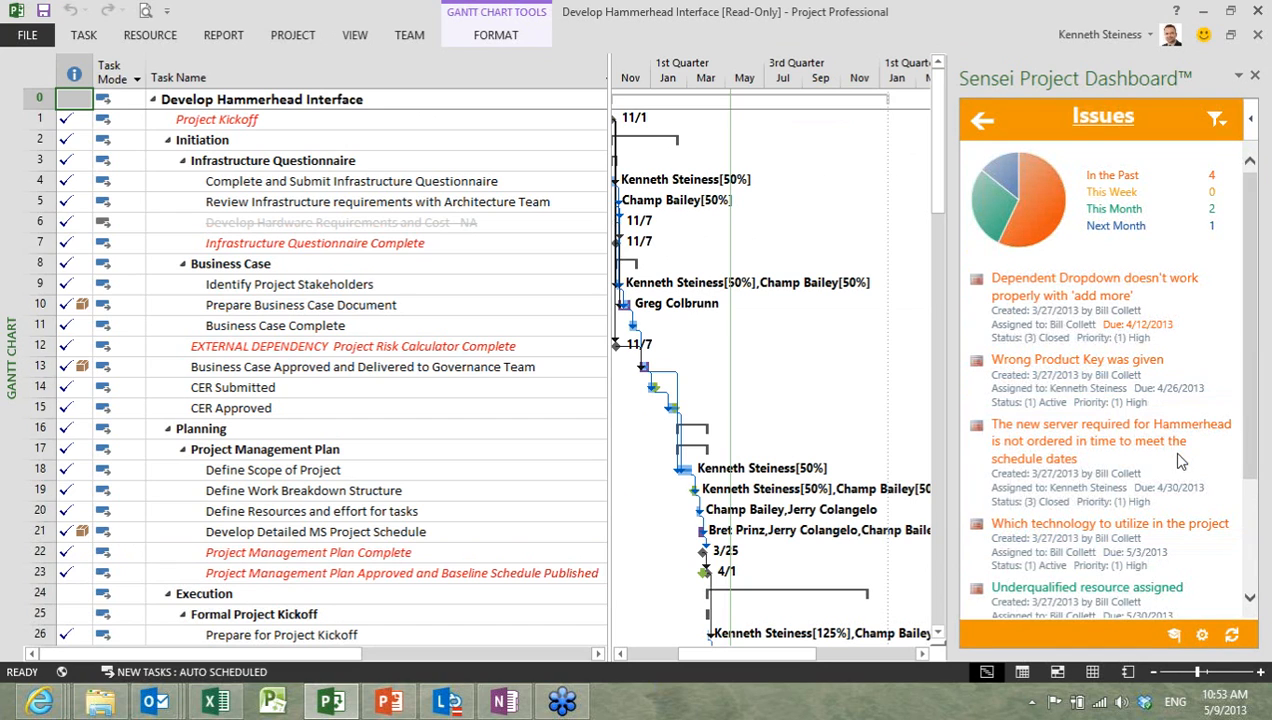
click(1222, 122)
click(993, 167)
click(998, 201)
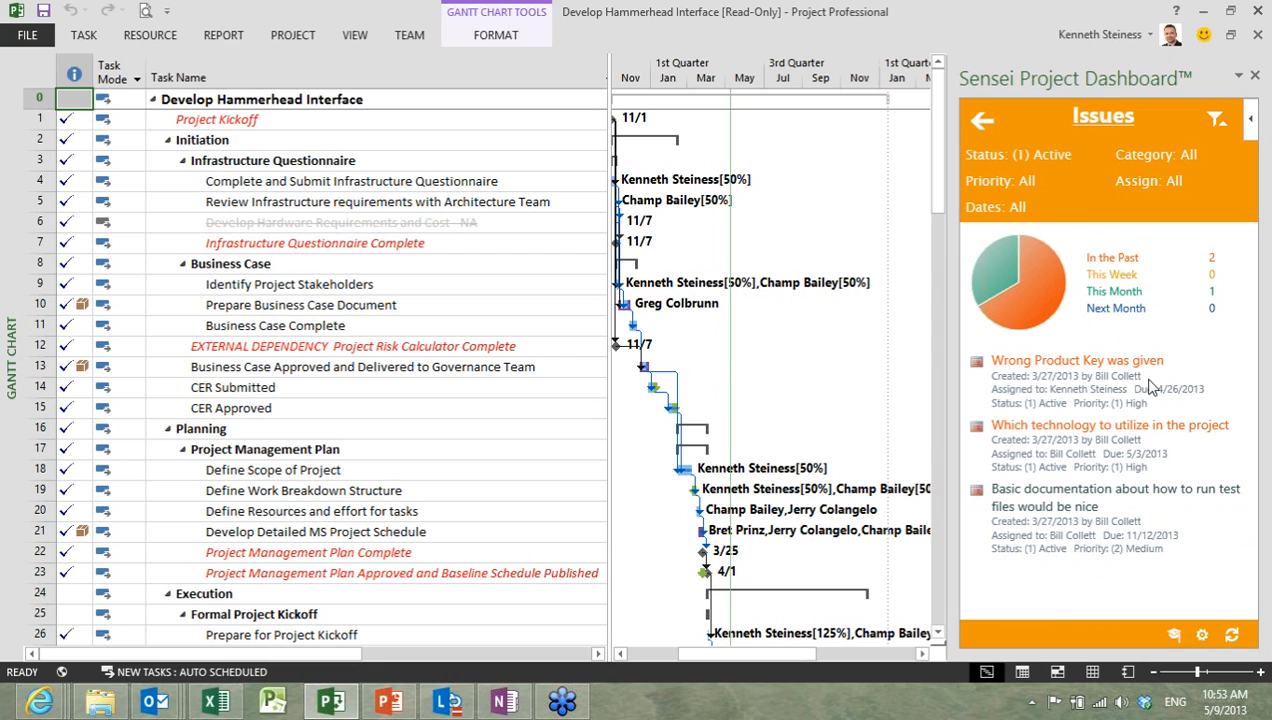
click(1176, 640)
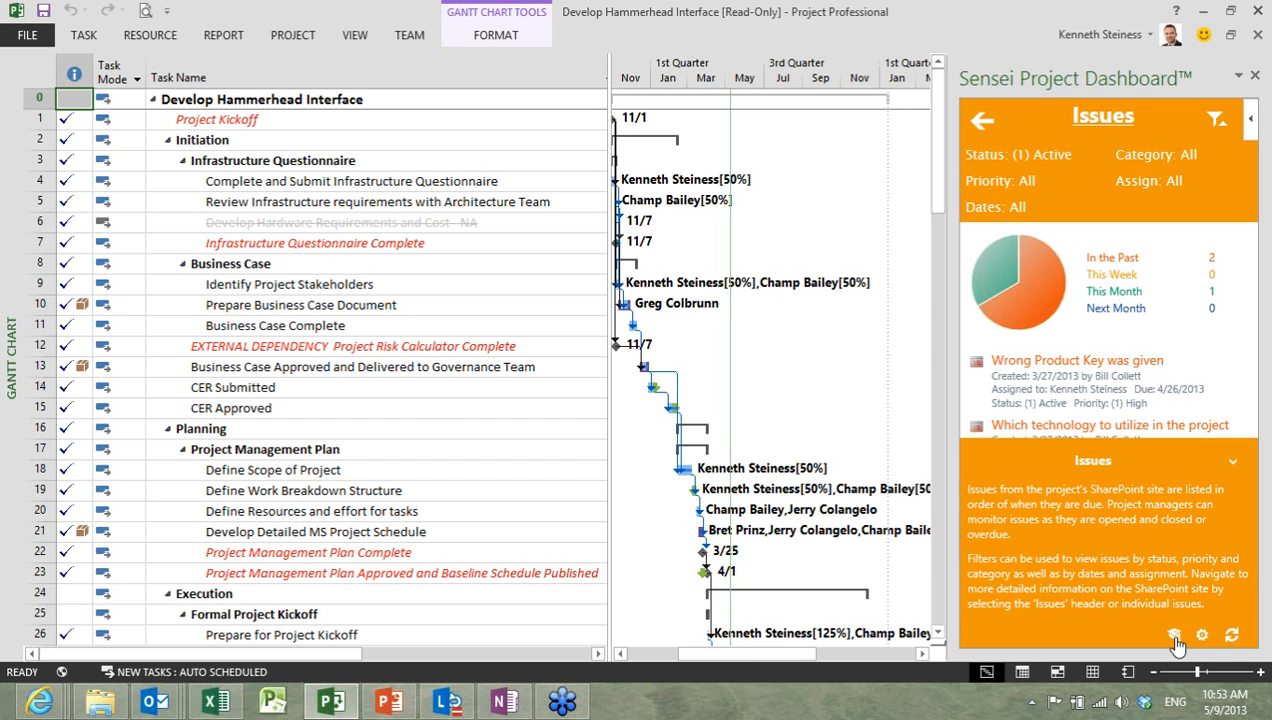
click(1176, 640)
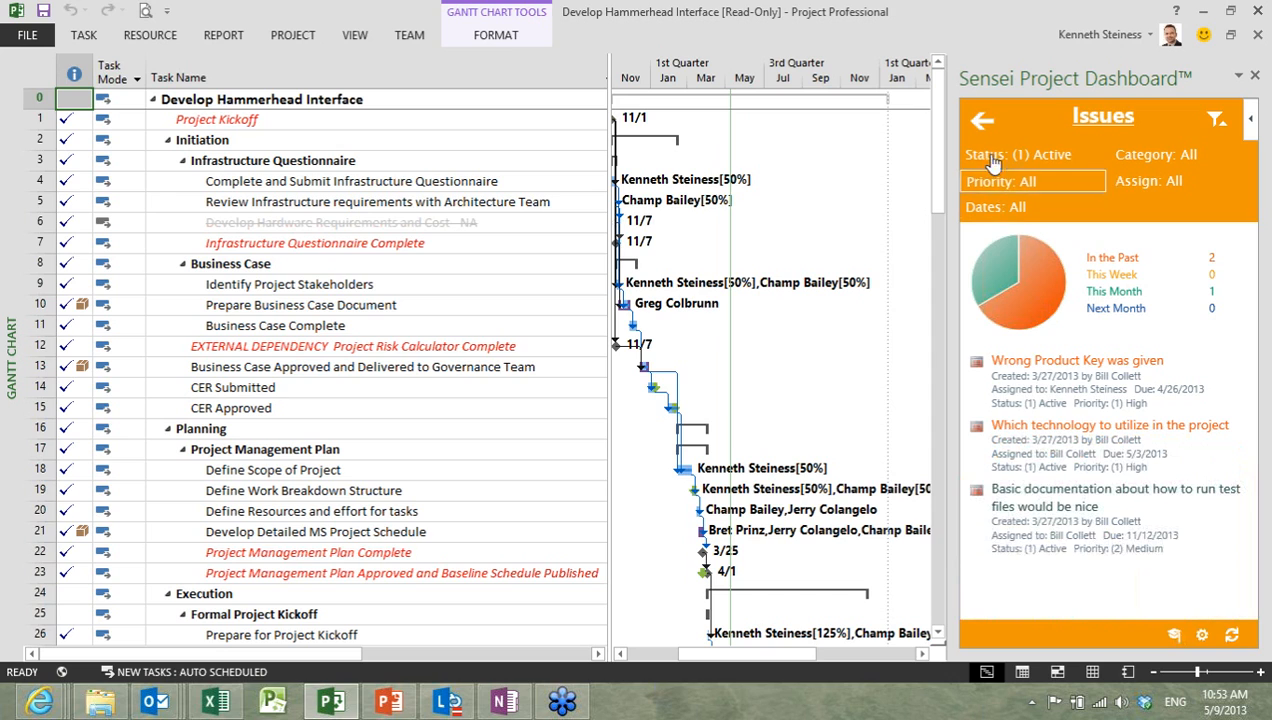
Step: View the project's risks and its deliverables, and return to the dashboard overview
click(982, 120)
click(1030, 585)
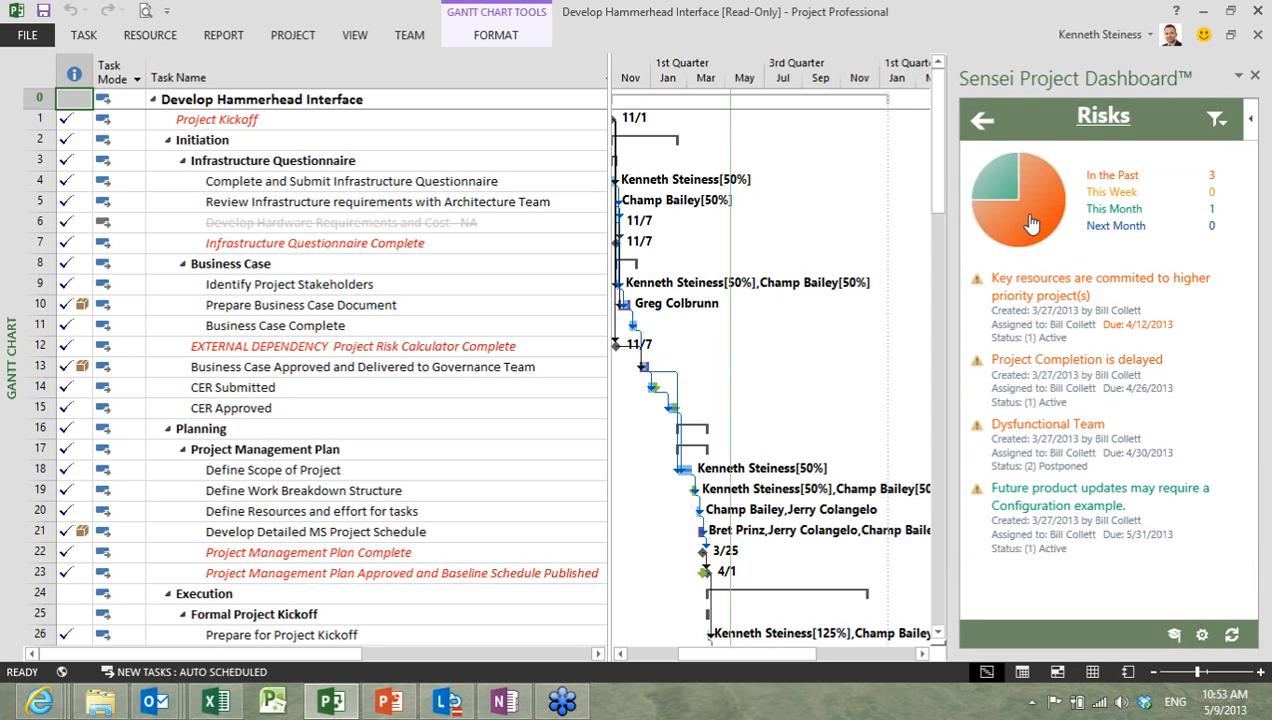
click(983, 121)
click(1112, 427)
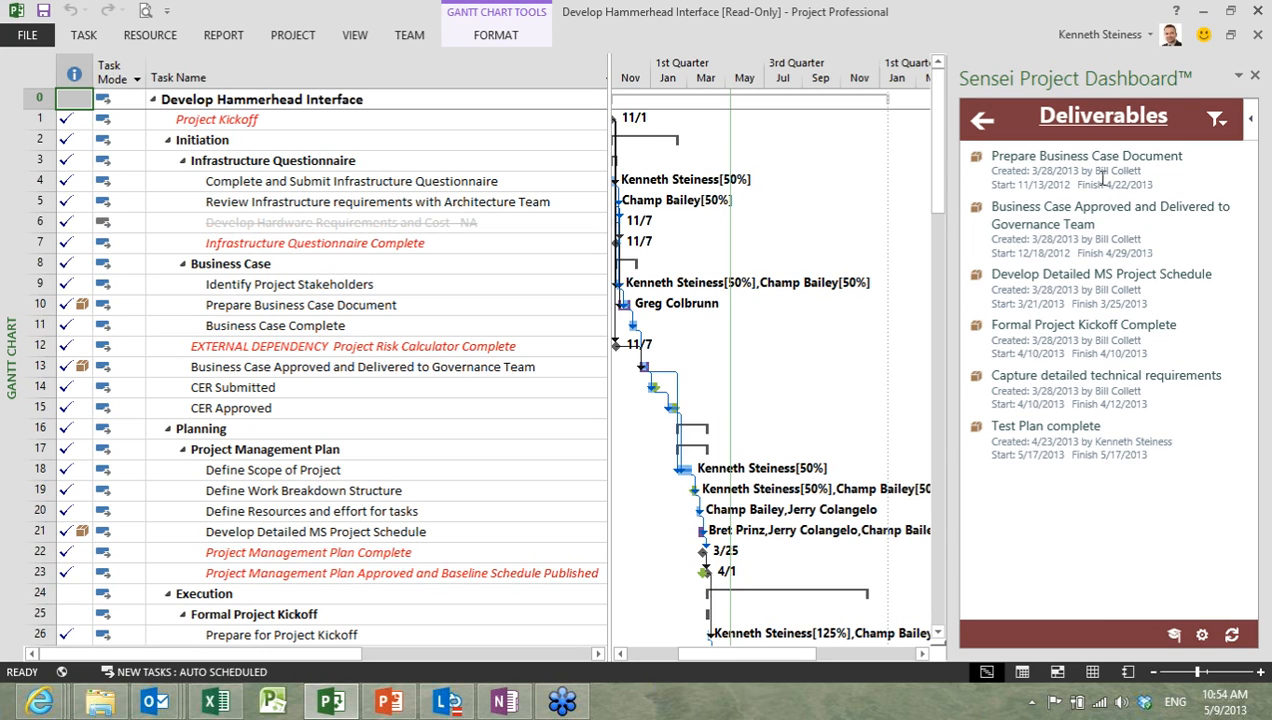
click(983, 121)
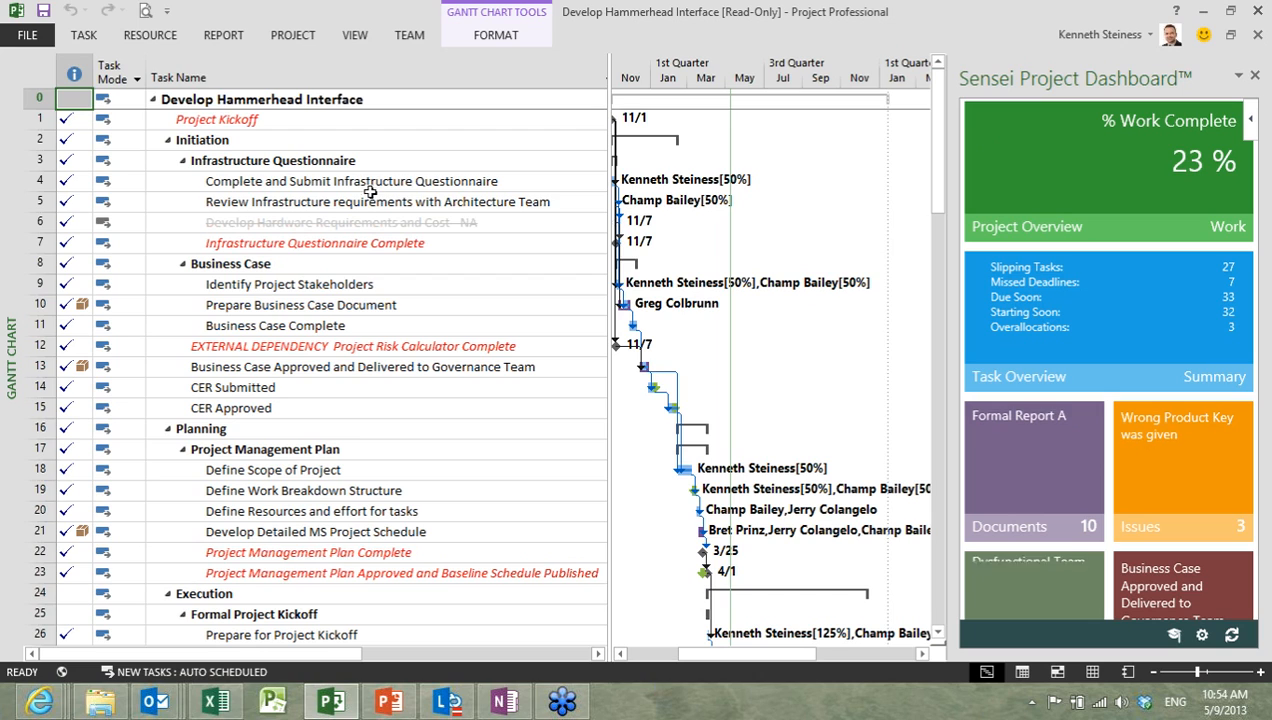
click(372, 181)
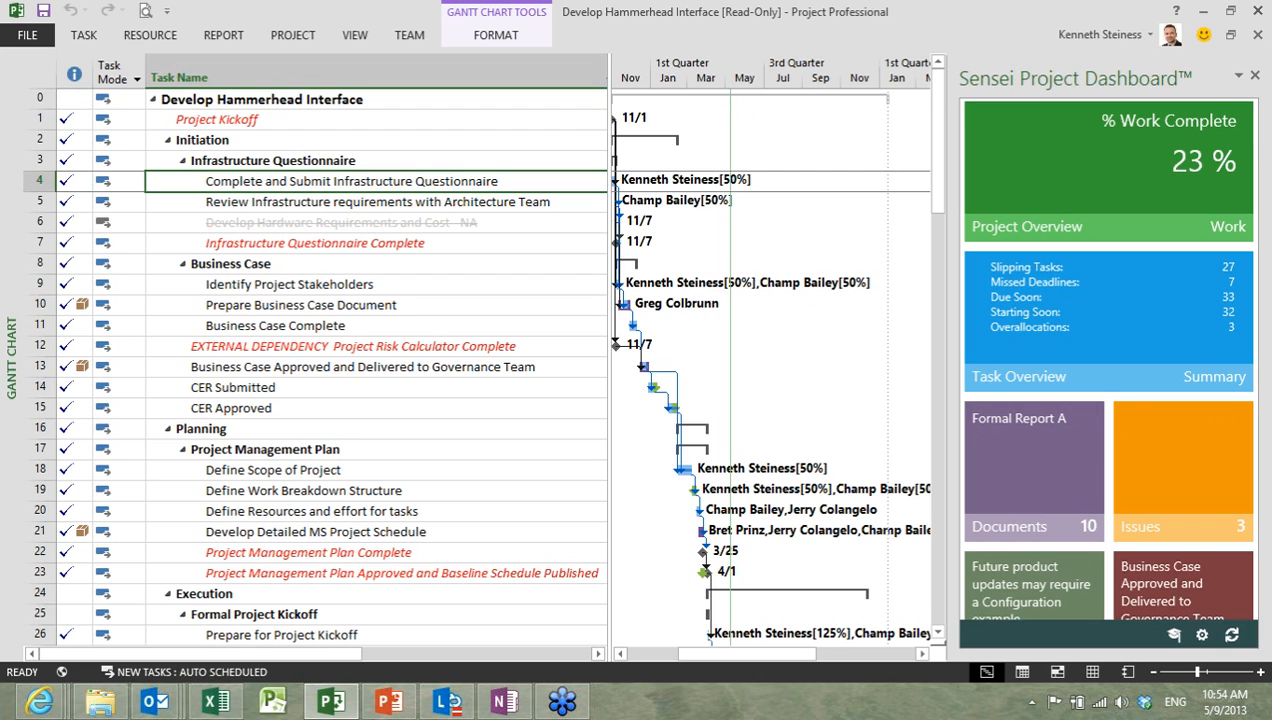
Step: Switch to Internet Explorer and open the current timesheet in Project Web App
key(alt+Tab)
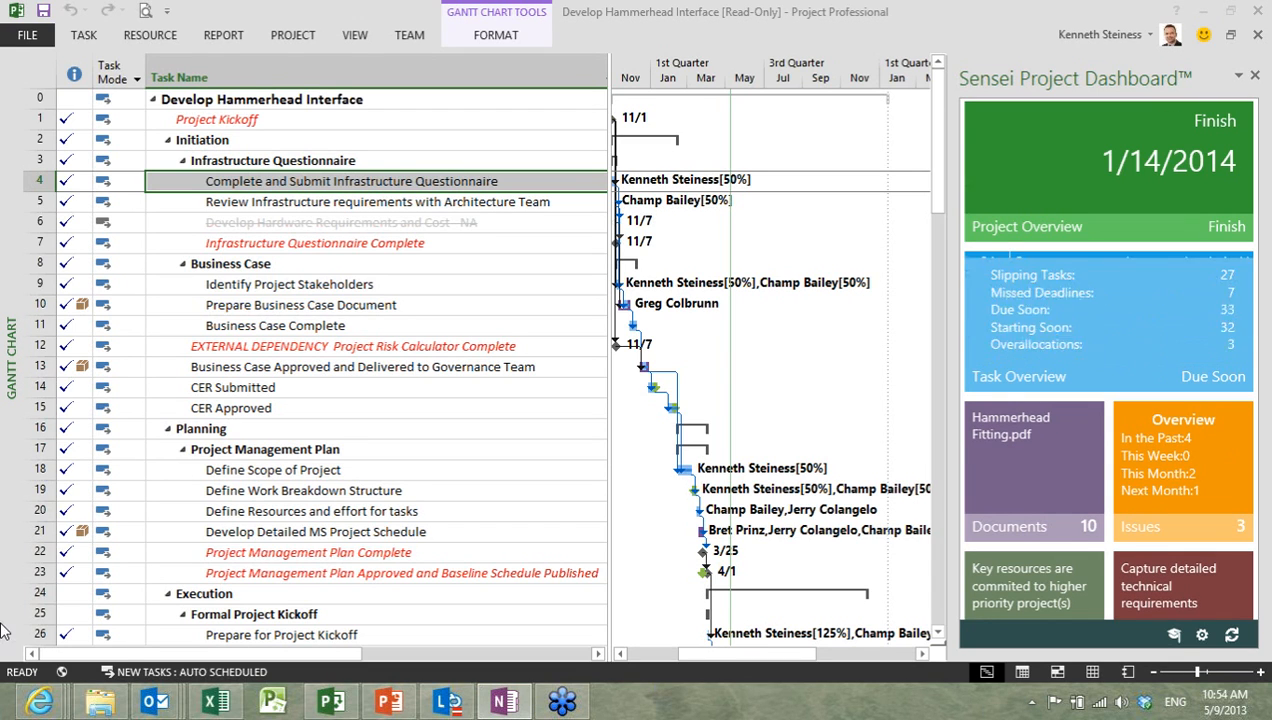
right_click(42, 703)
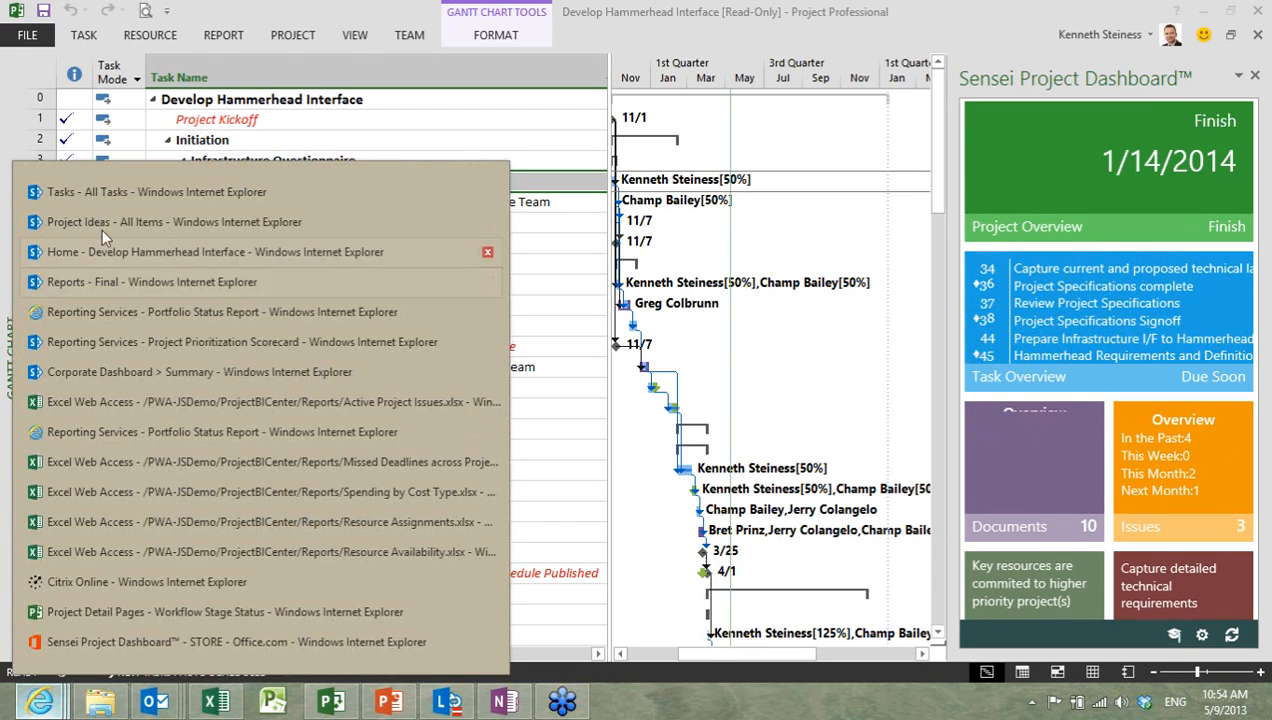
click(107, 195)
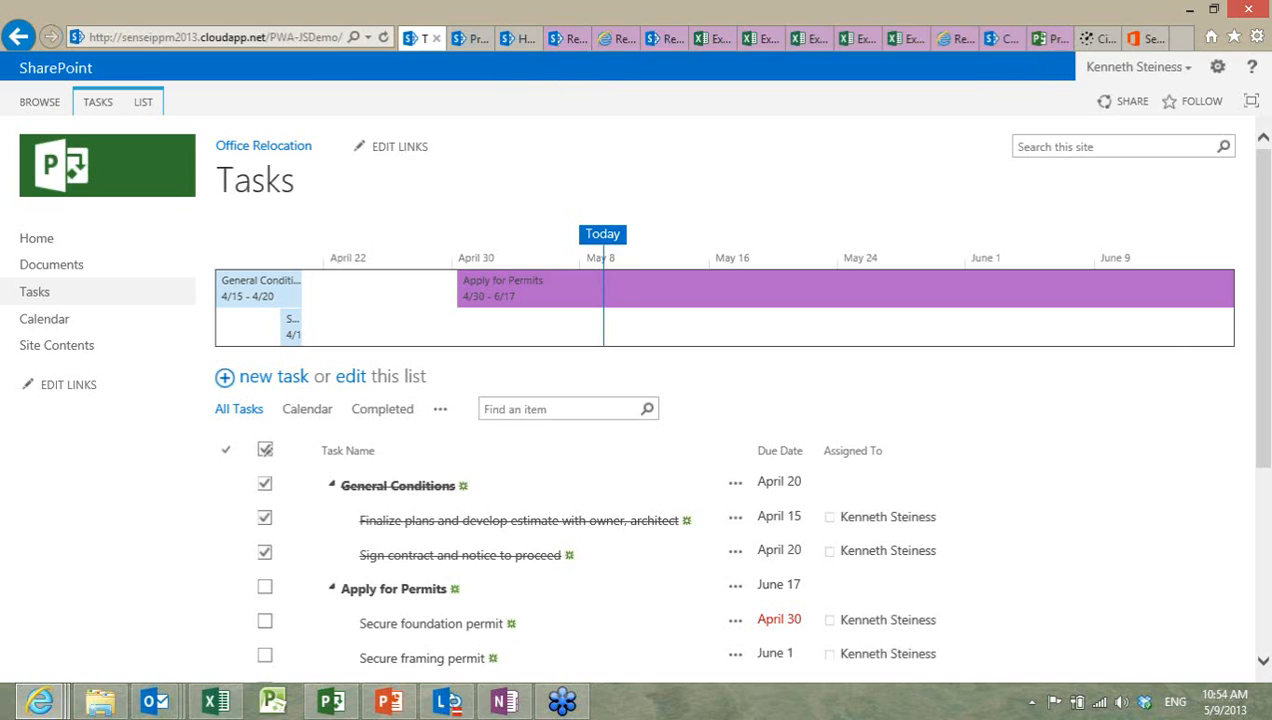
click(504, 701)
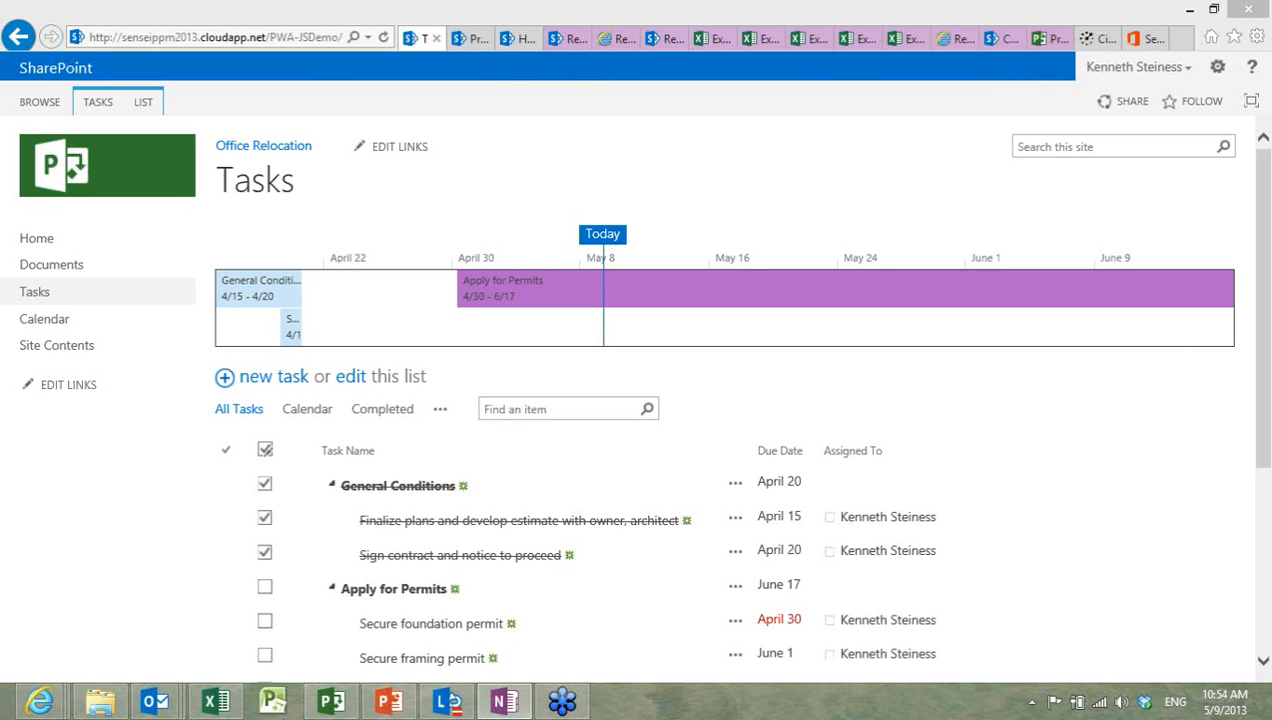
click(603, 40)
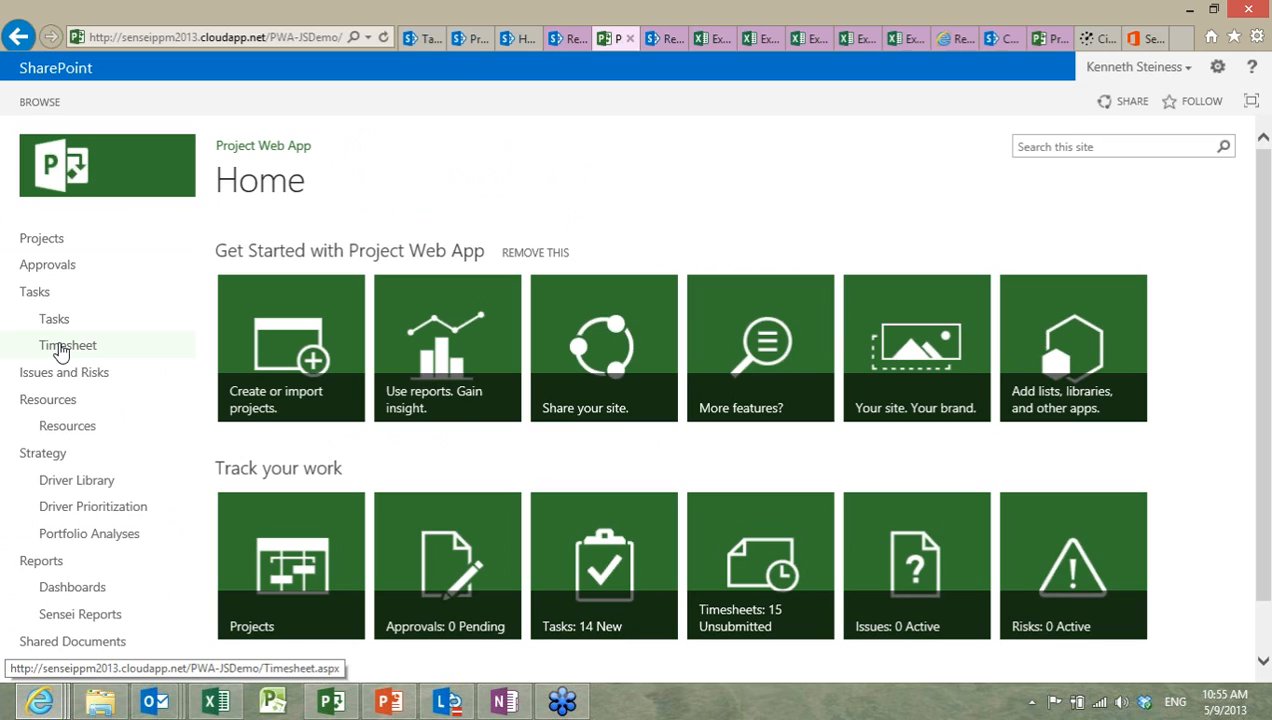
click(62, 348)
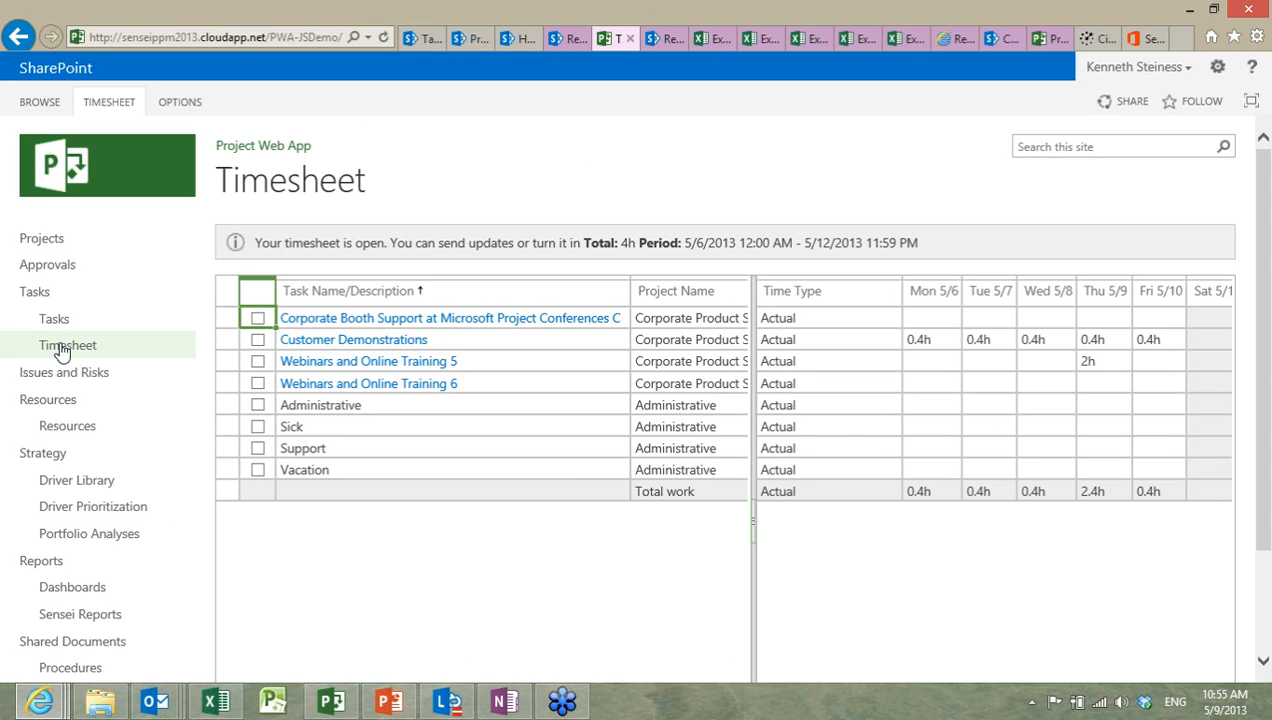
scroll(103, 190, down, 1)
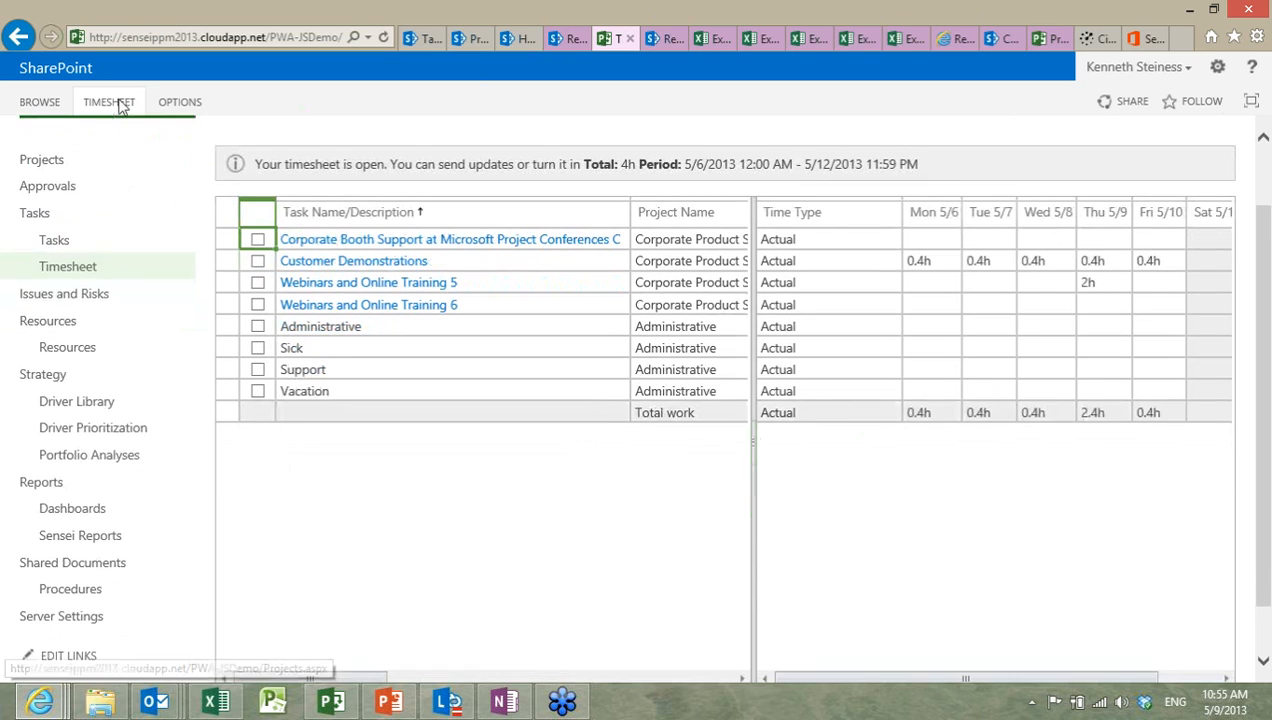
Step: Add the existing assignments Webinars and Online Training 4, 11 and 12 to the timesheet with Standard line classification
click(122, 105)
click(122, 145)
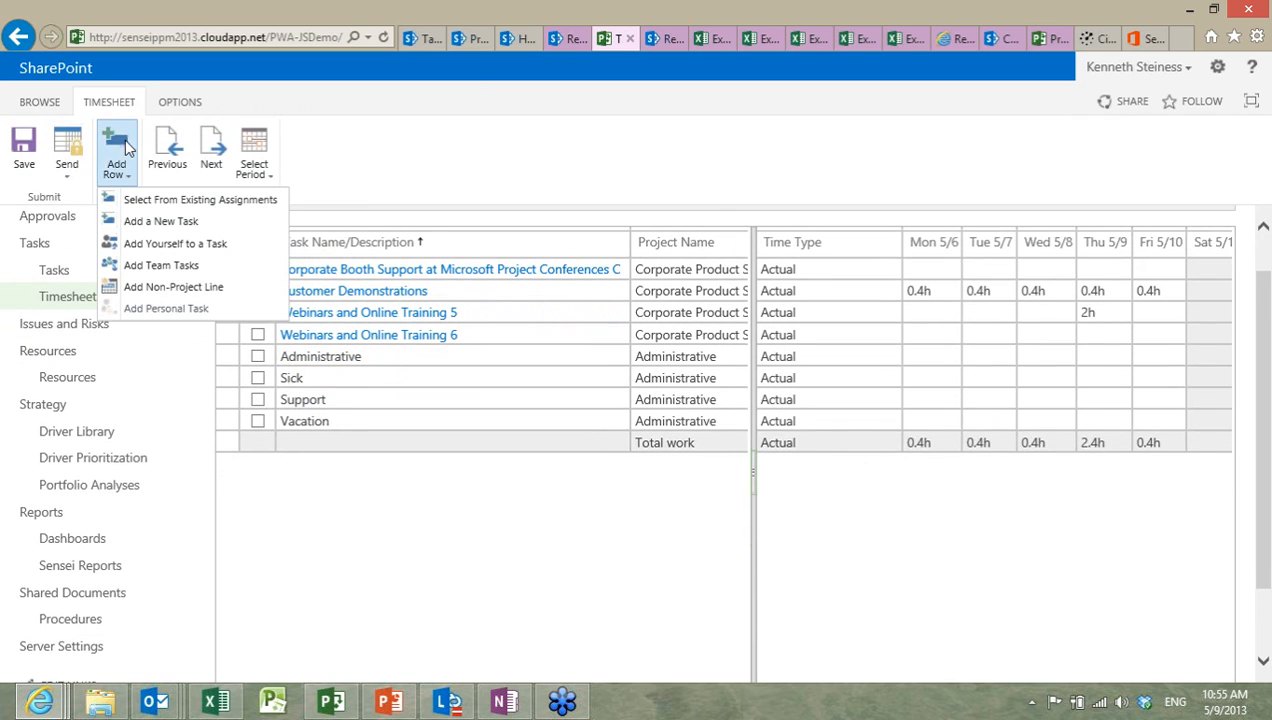
click(146, 201)
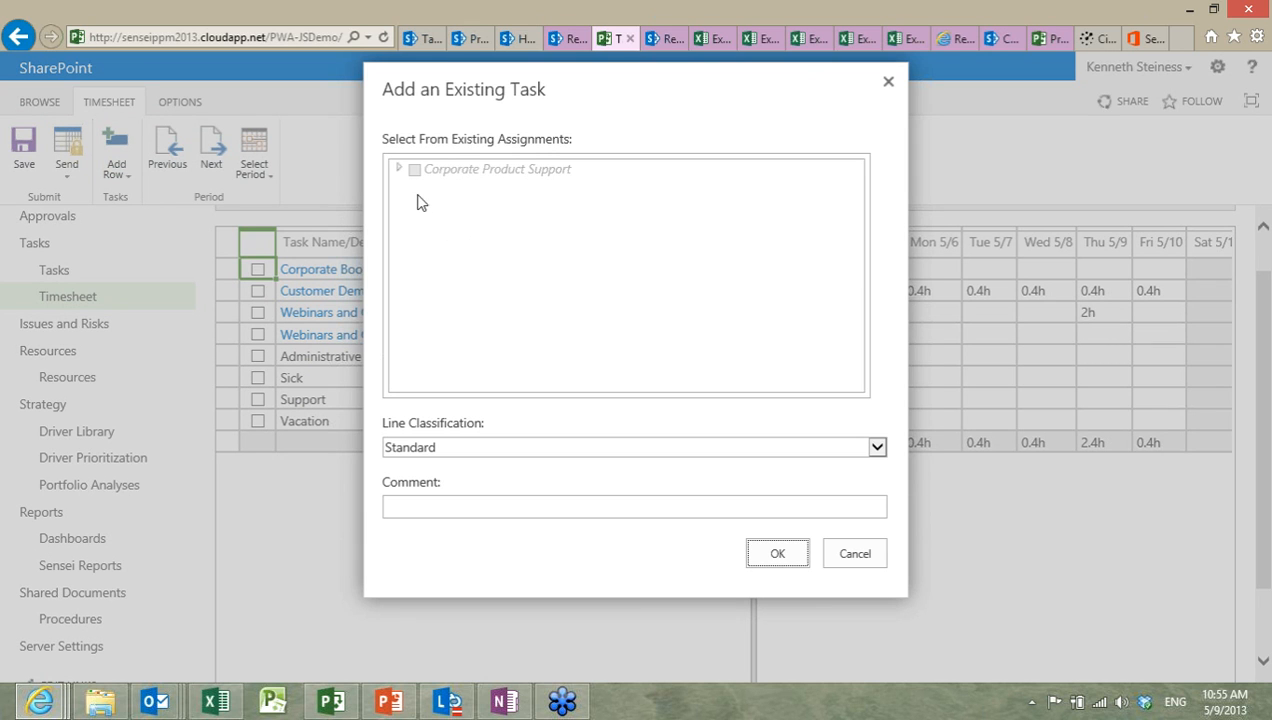
click(401, 170)
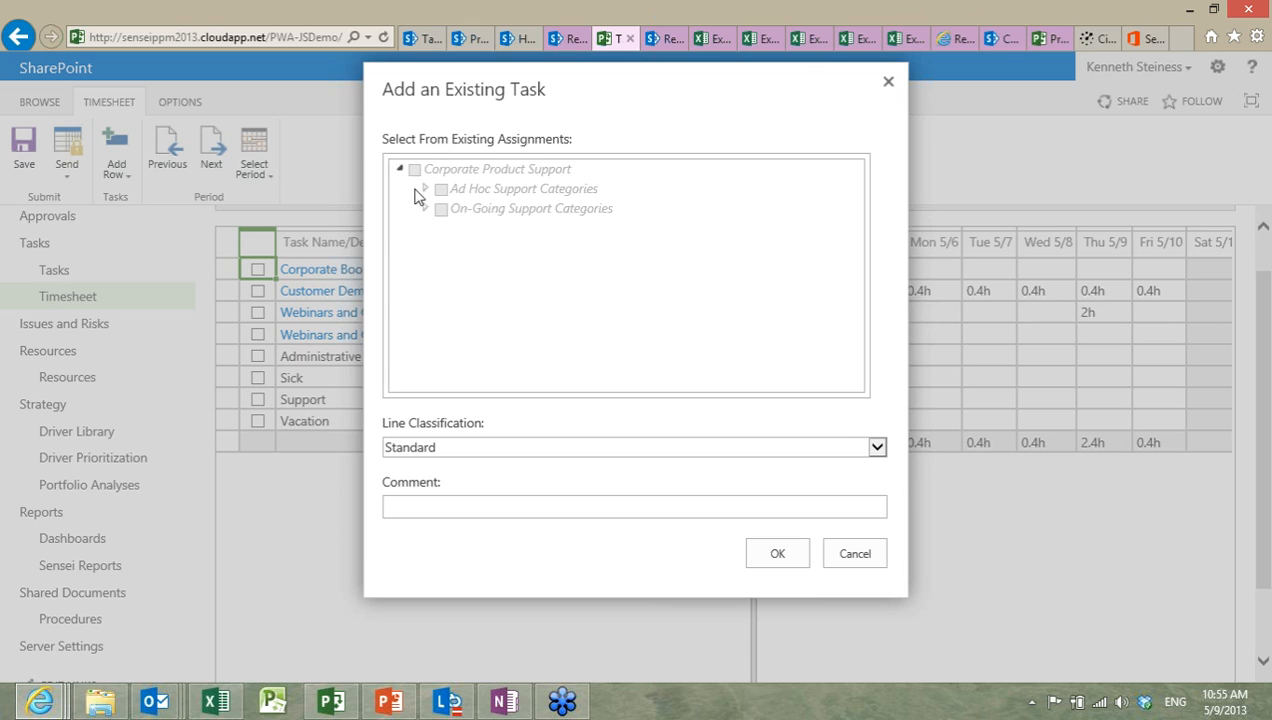
click(425, 189)
click(451, 208)
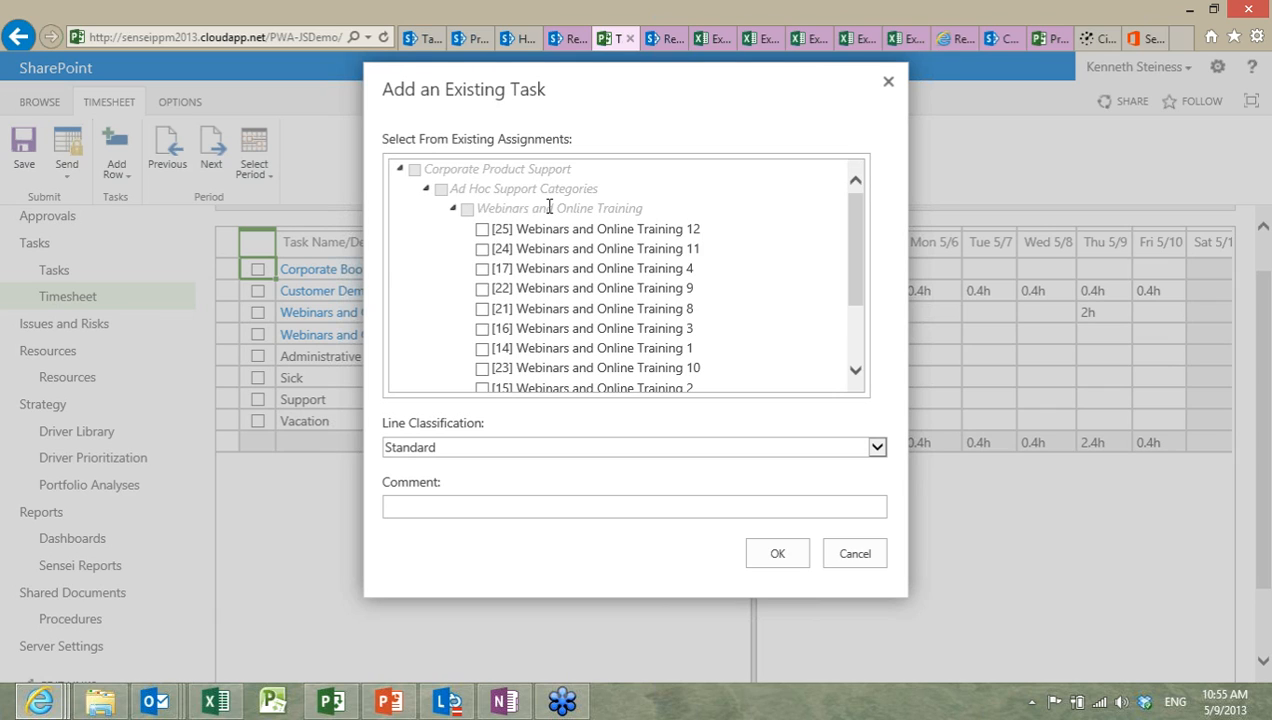
click(482, 229)
click(482, 249)
click(800, 555)
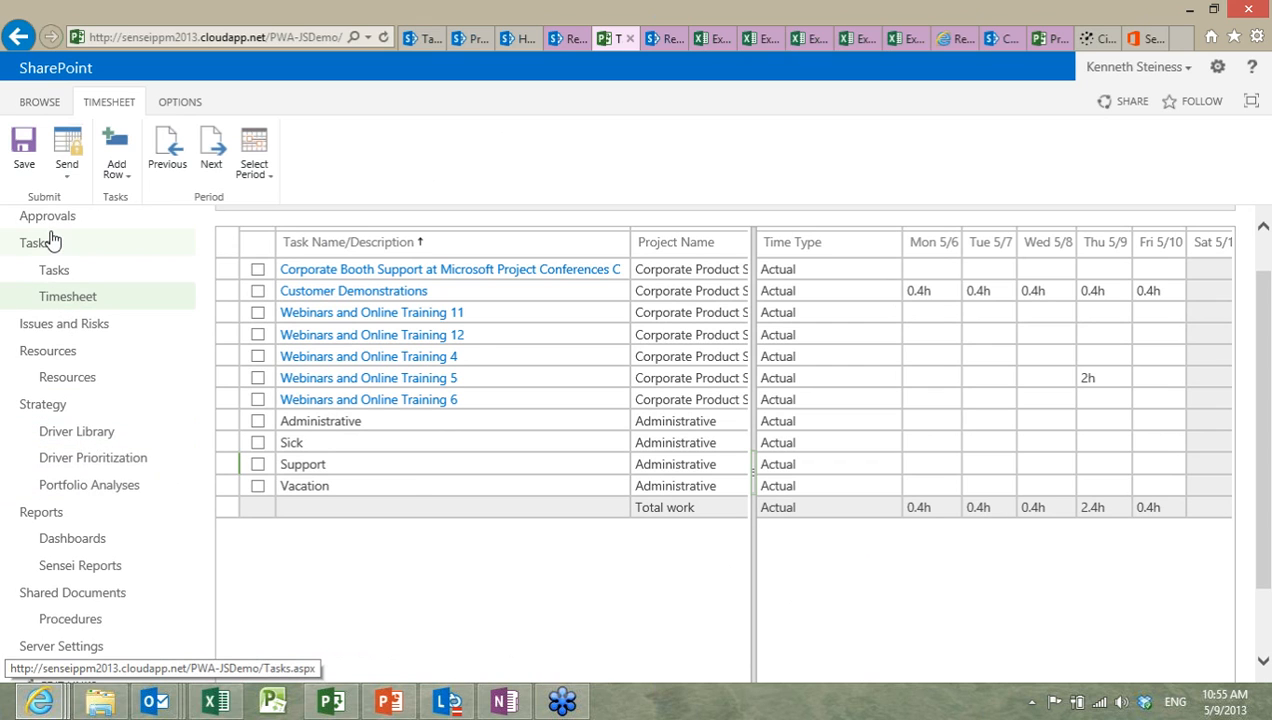
Step: Leave the timesheet without saving its changes and open the Project Center
scroll(70, 370, up, 1)
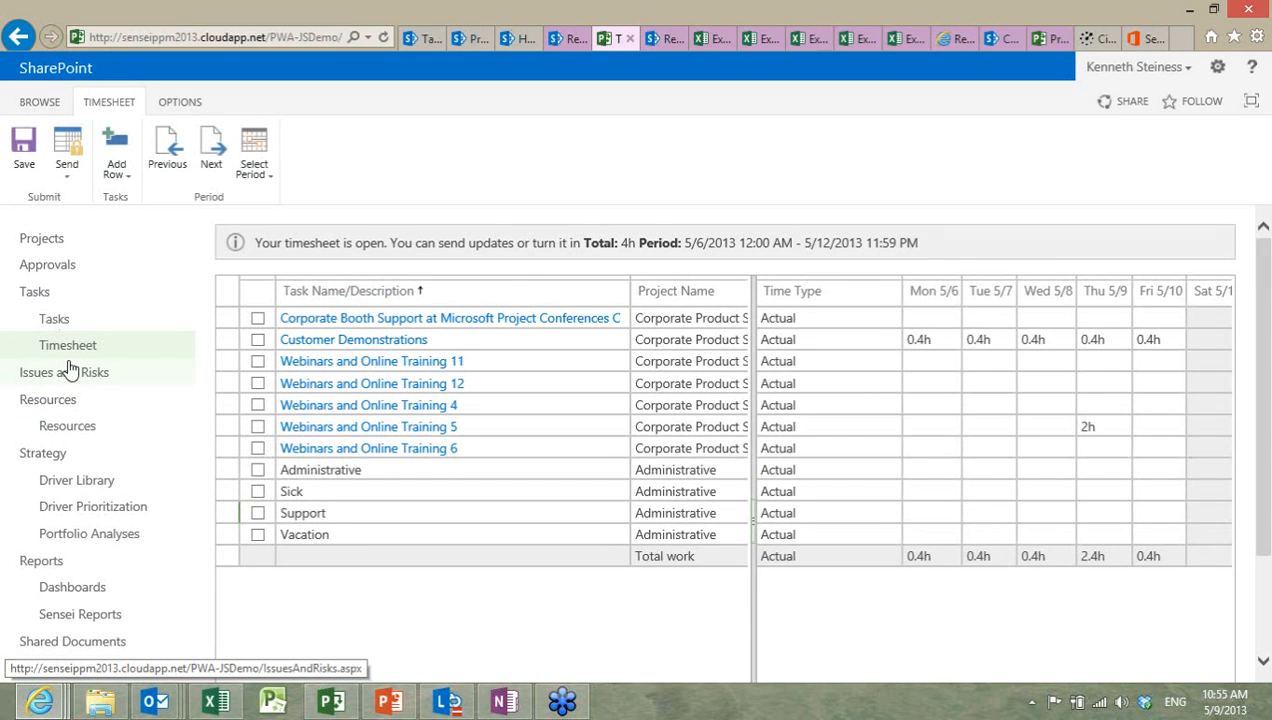
click(48, 238)
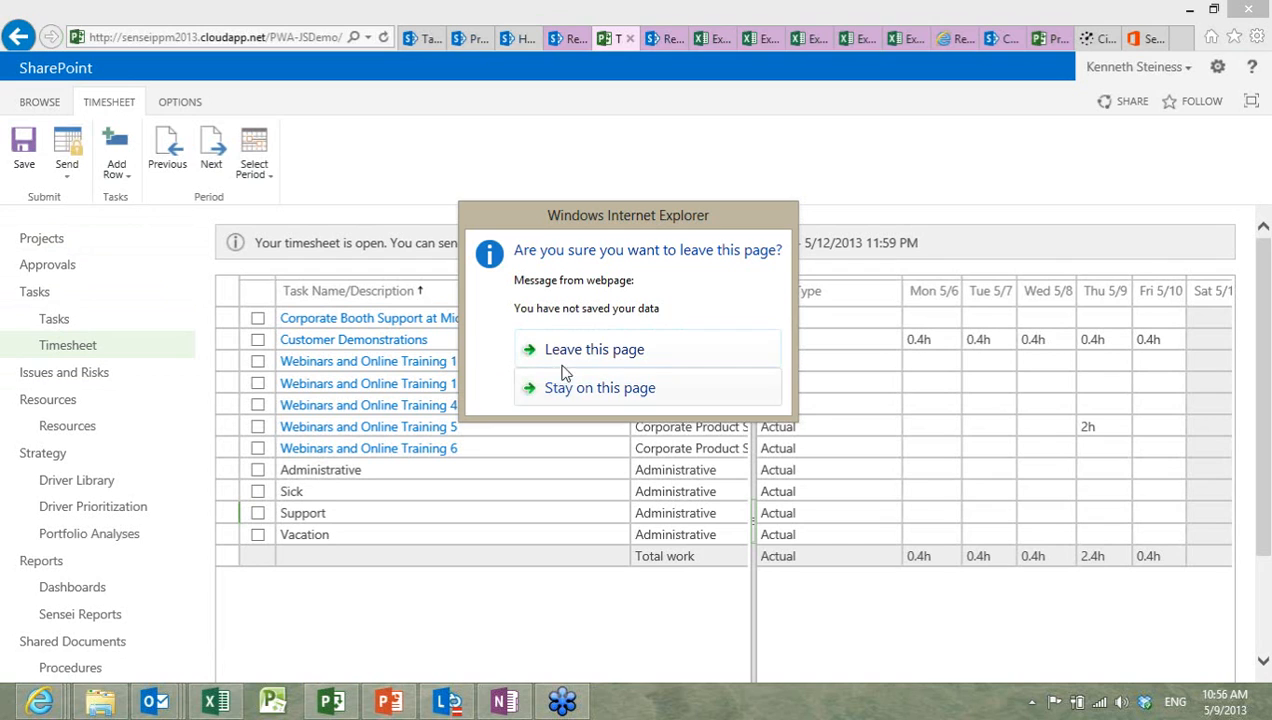
click(574, 358)
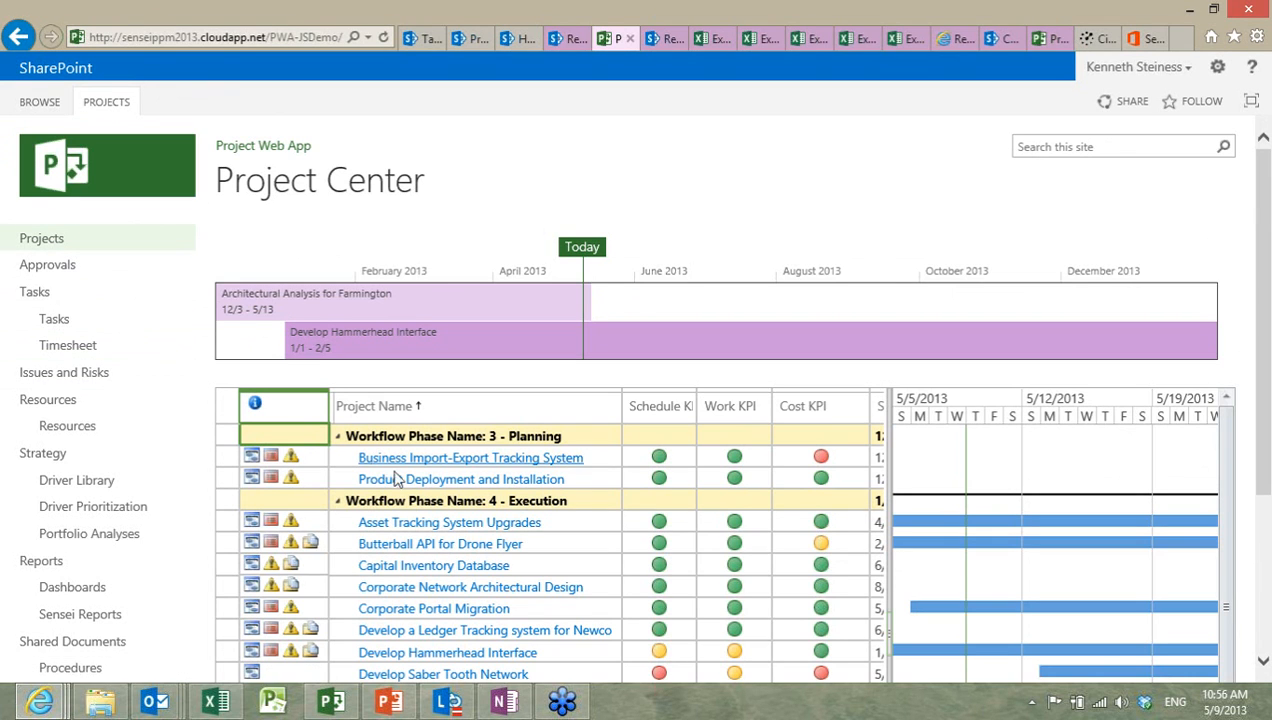
Step: Open the Butterball API for Drone Flyer project and view its Business Case page
click(457, 547)
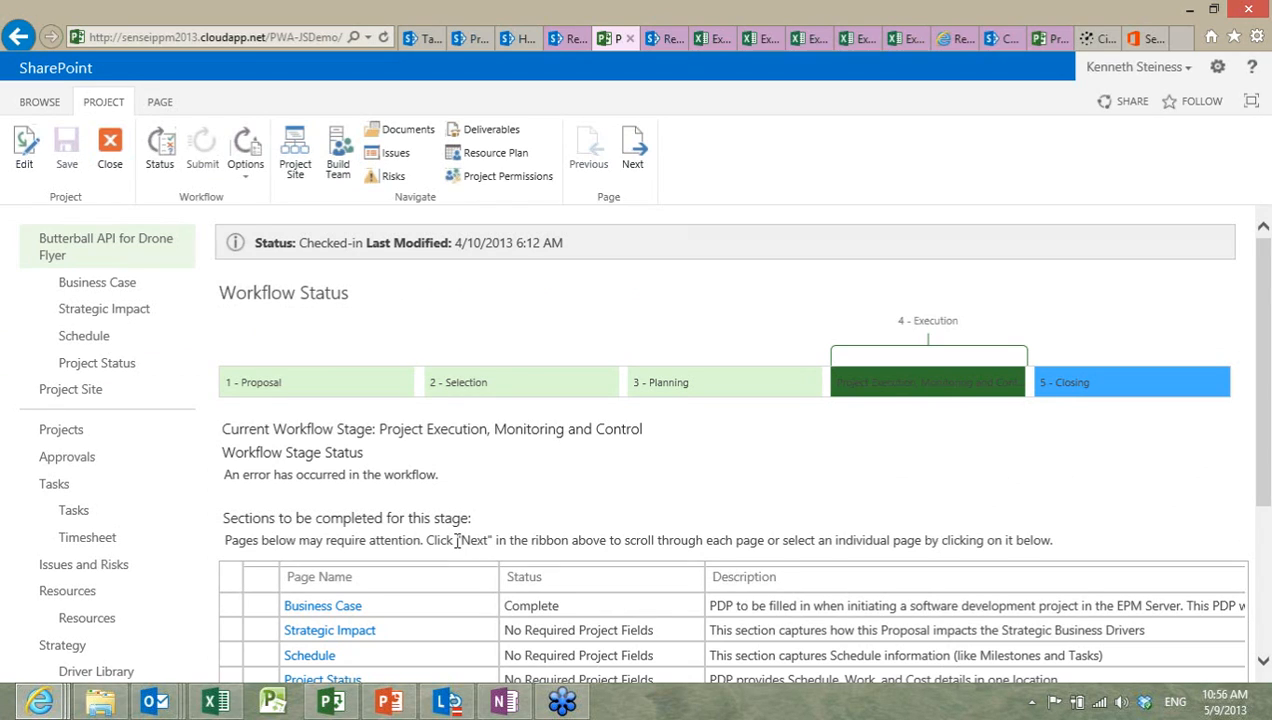
scroll(28, 356, down, 1)
click(108, 268)
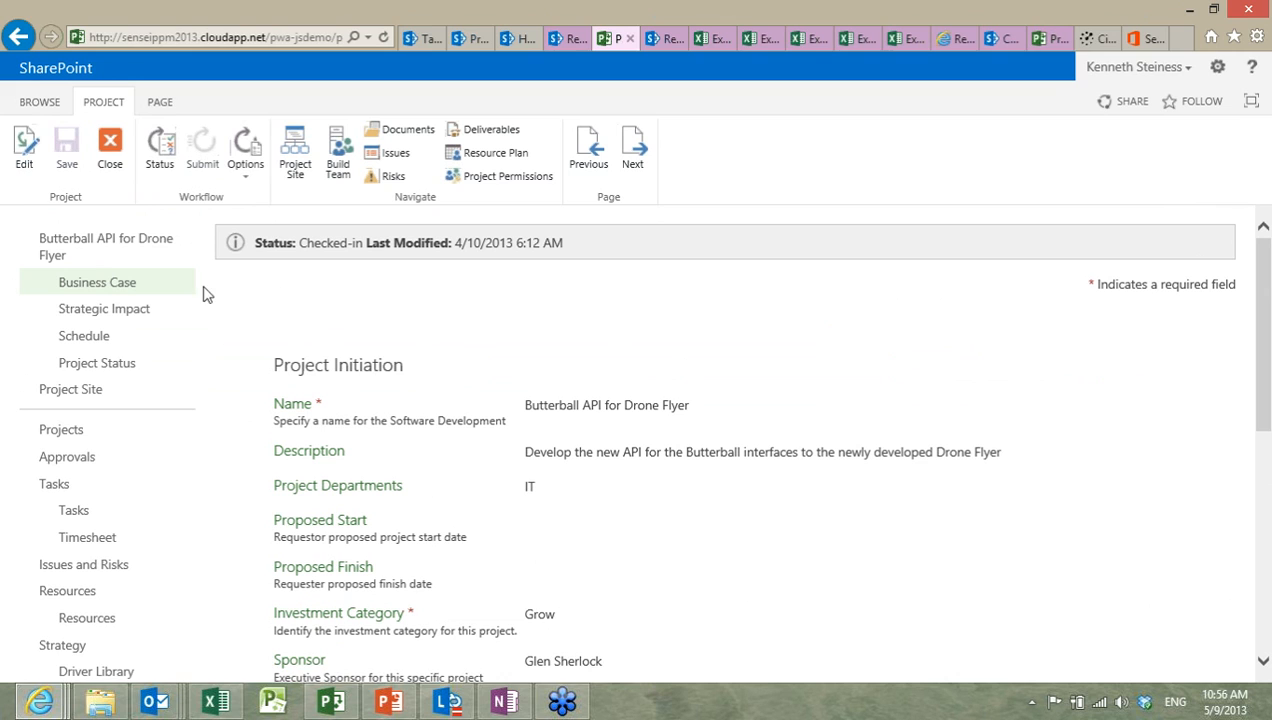
Step: Examine the project's workflow status page, including the expanded list of all workflow stages with their states and dates
click(97, 246)
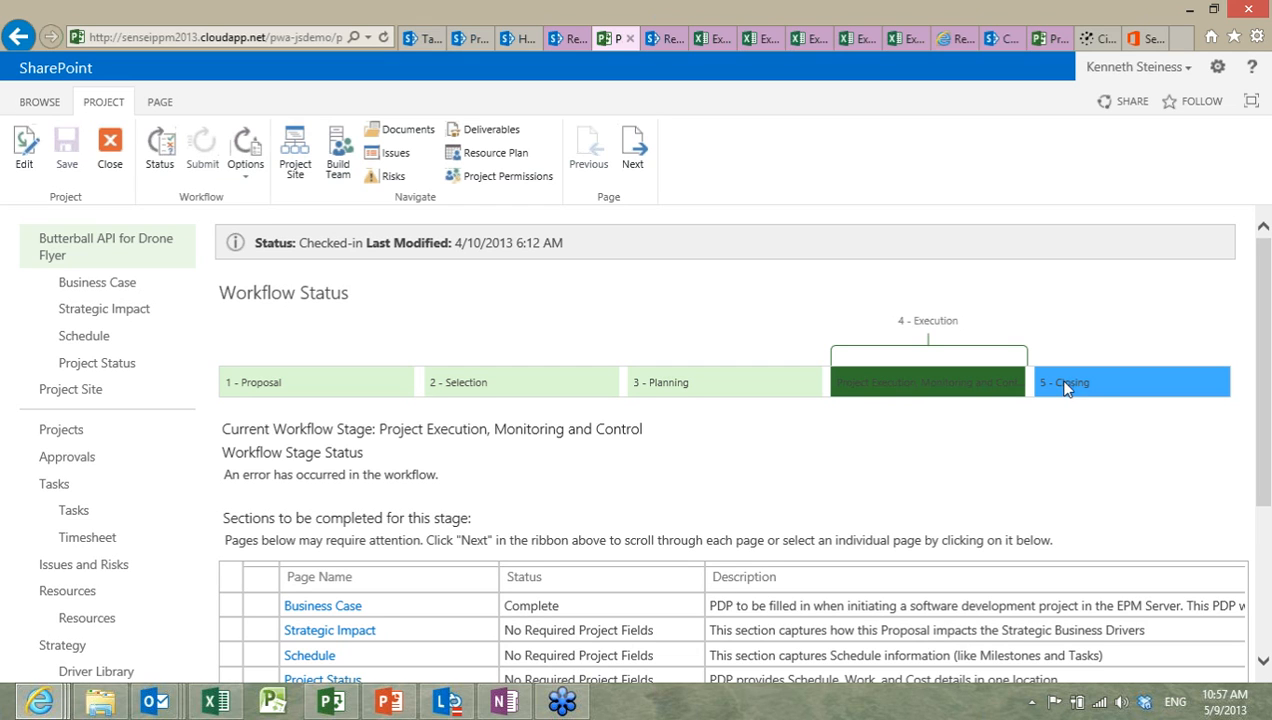
scroll(1135, 440, down, 3)
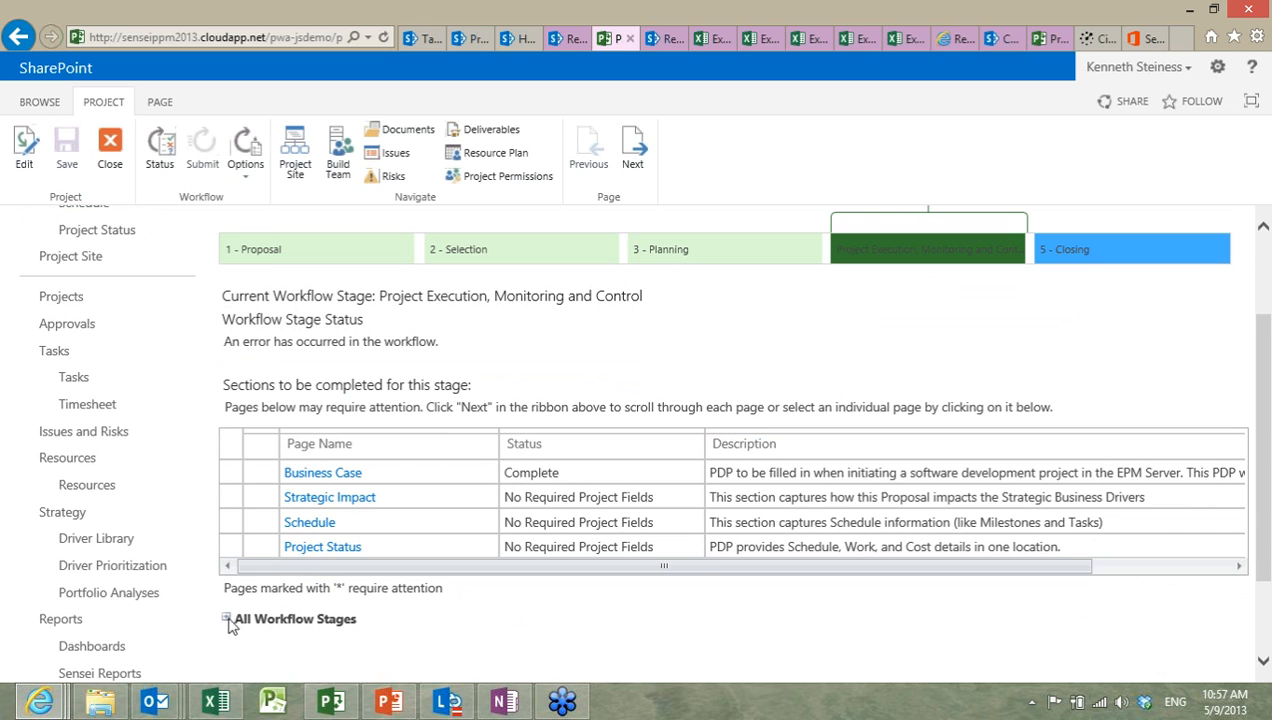
click(229, 620)
scroll(436, 612, down, 2)
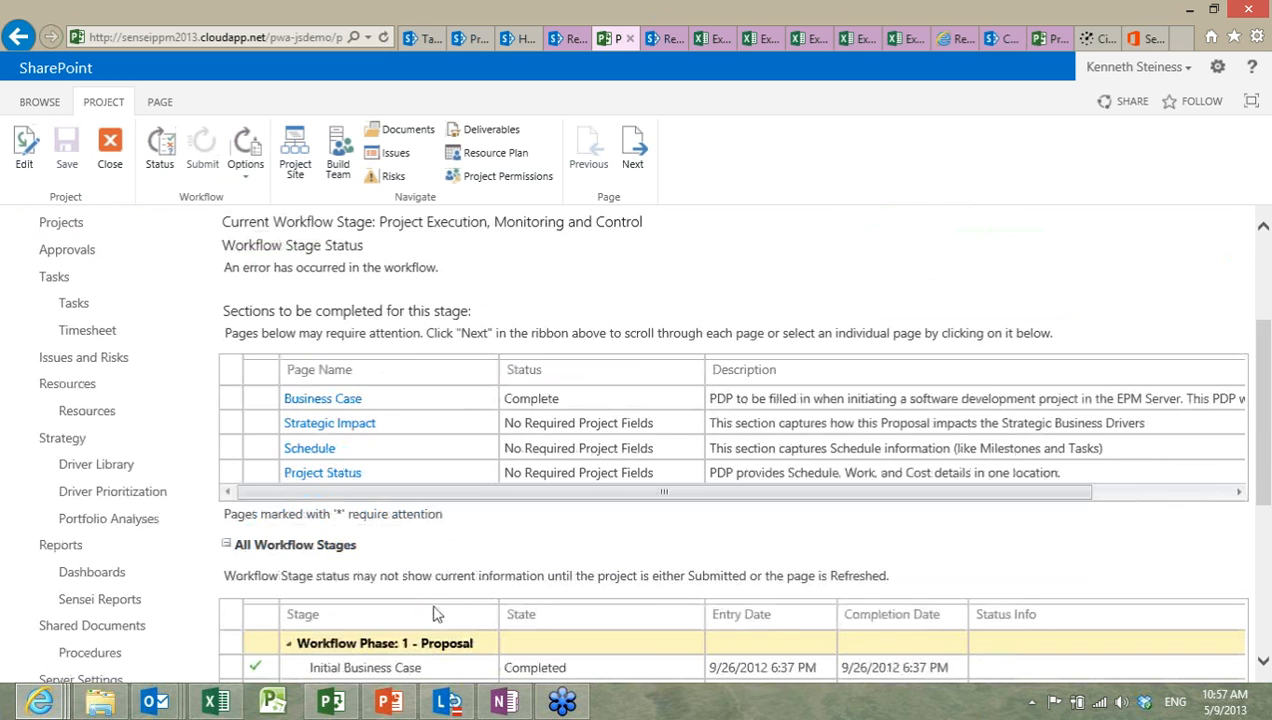
scroll(460, 600, down, 2)
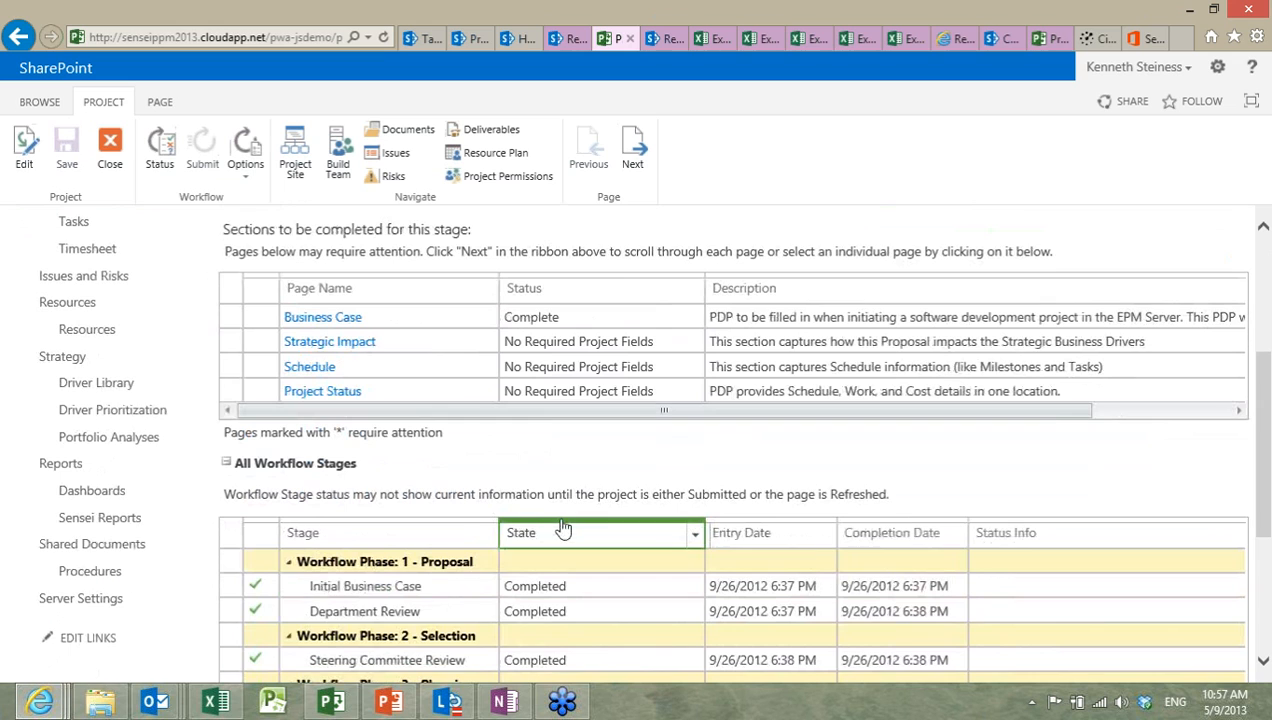
scroll(680, 490, down, 1)
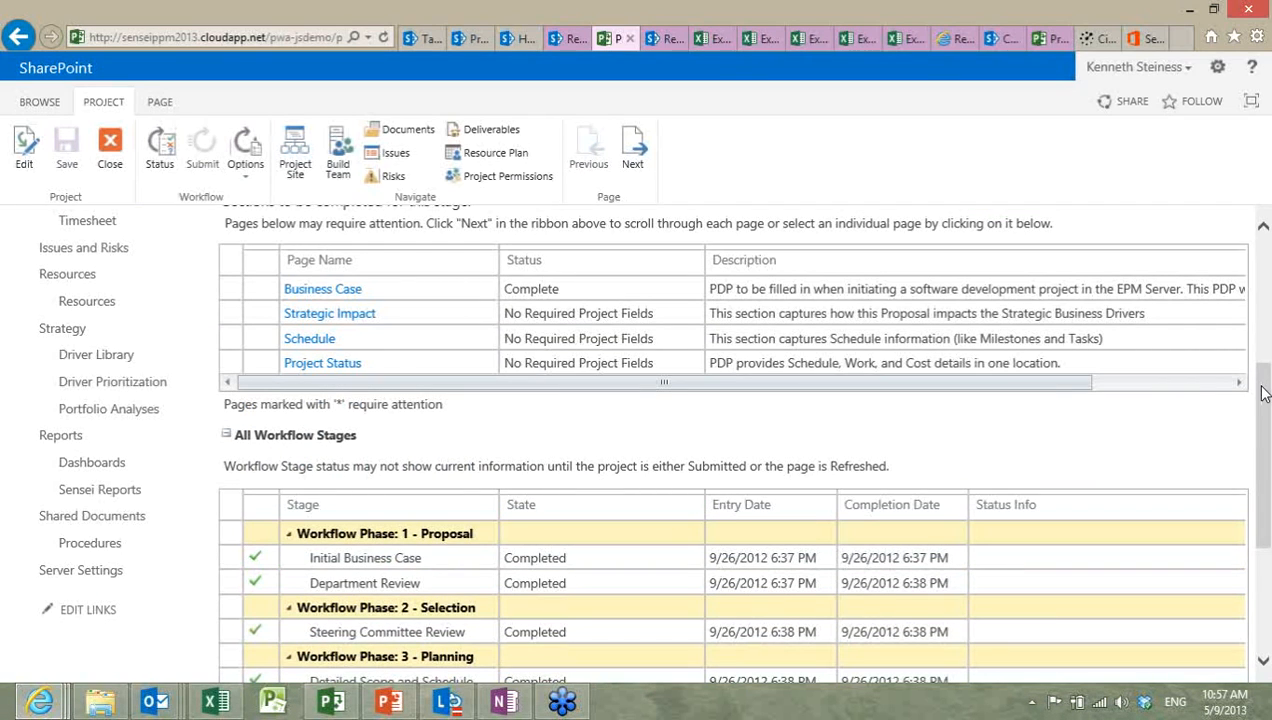
drag(1263, 395, 1263, 495)
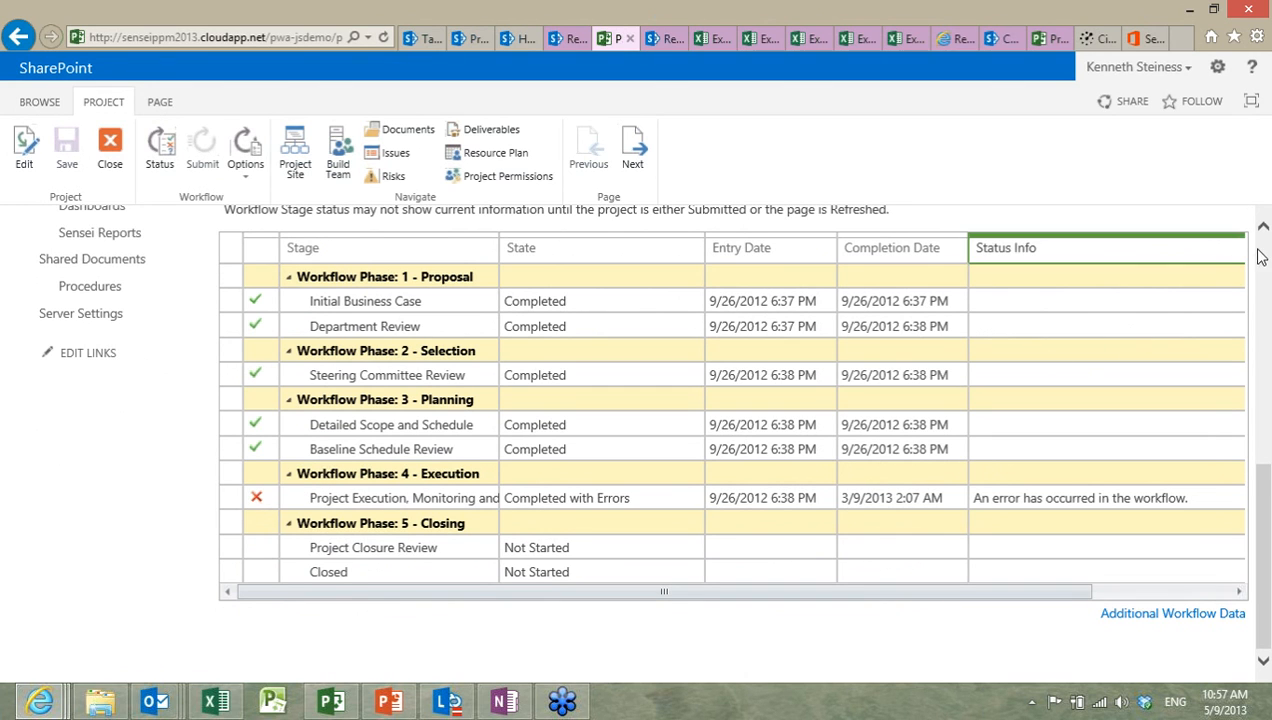
scroll(1259, 251, up, 5)
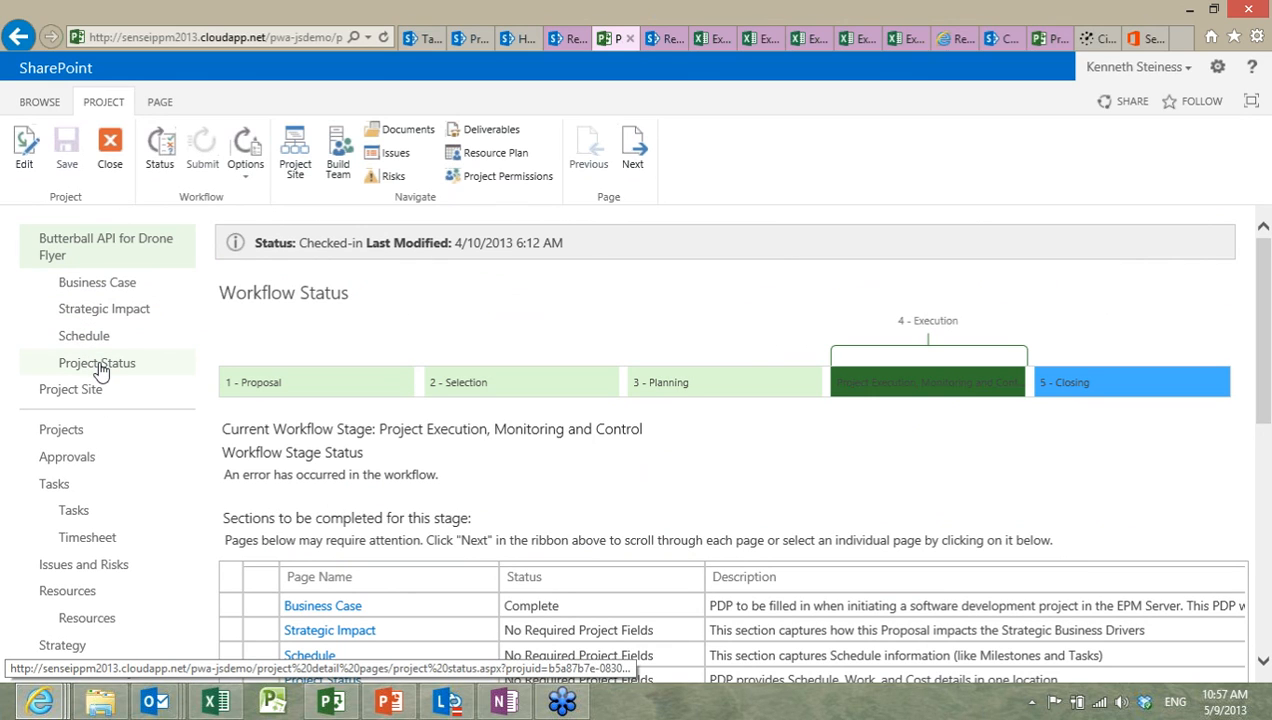
Step: Open the project's schedule and examine its timeline, task list and Gantt chart
click(100, 340)
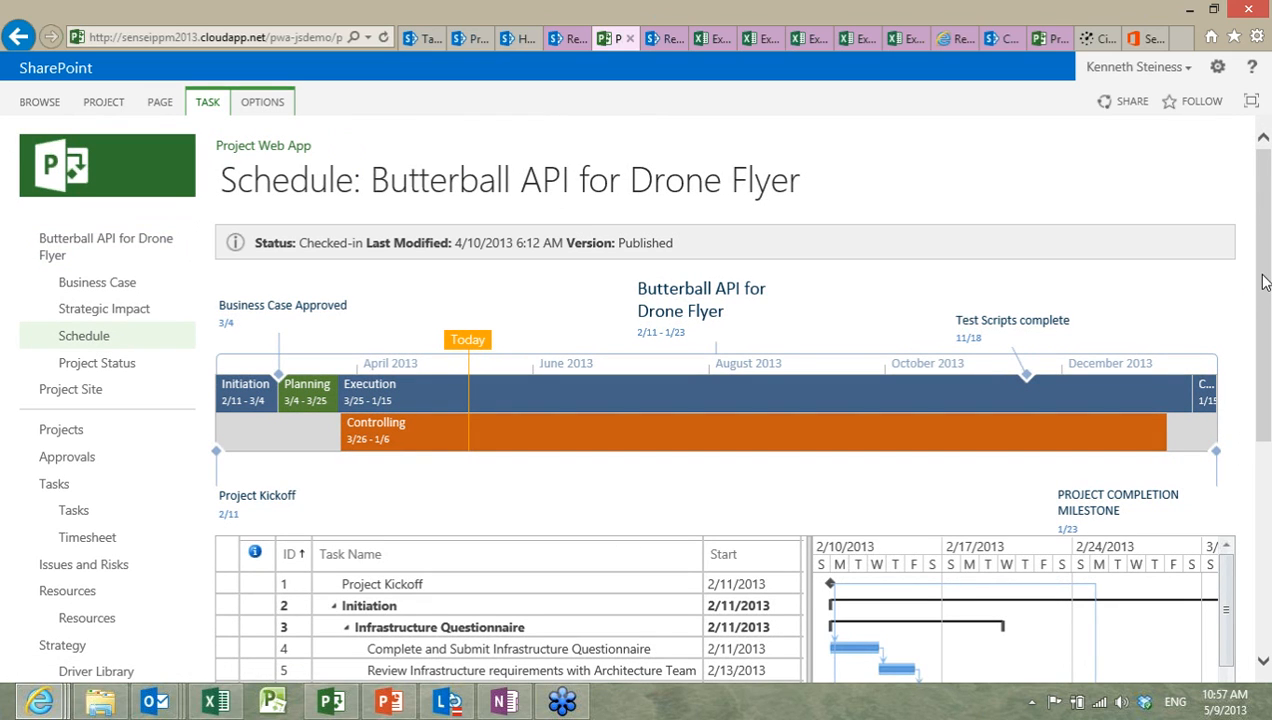
scroll(1262, 283, down, 1)
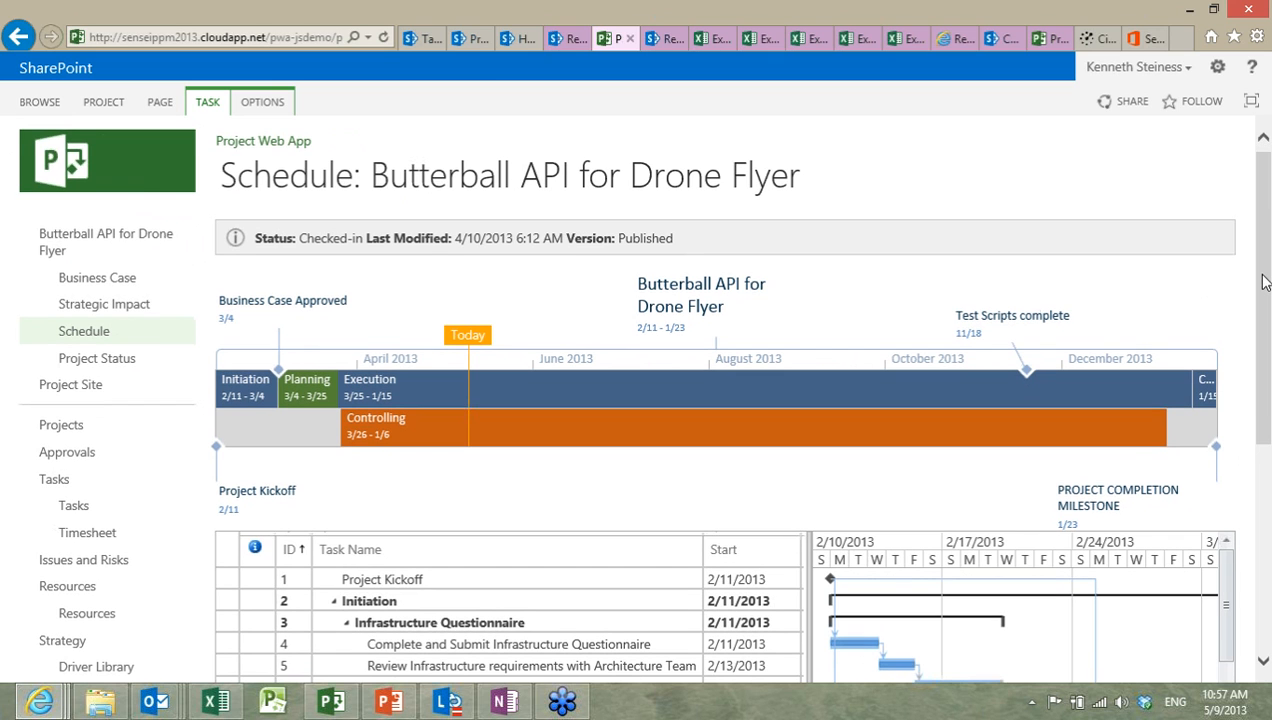
drag(1262, 283, 1266, 250)
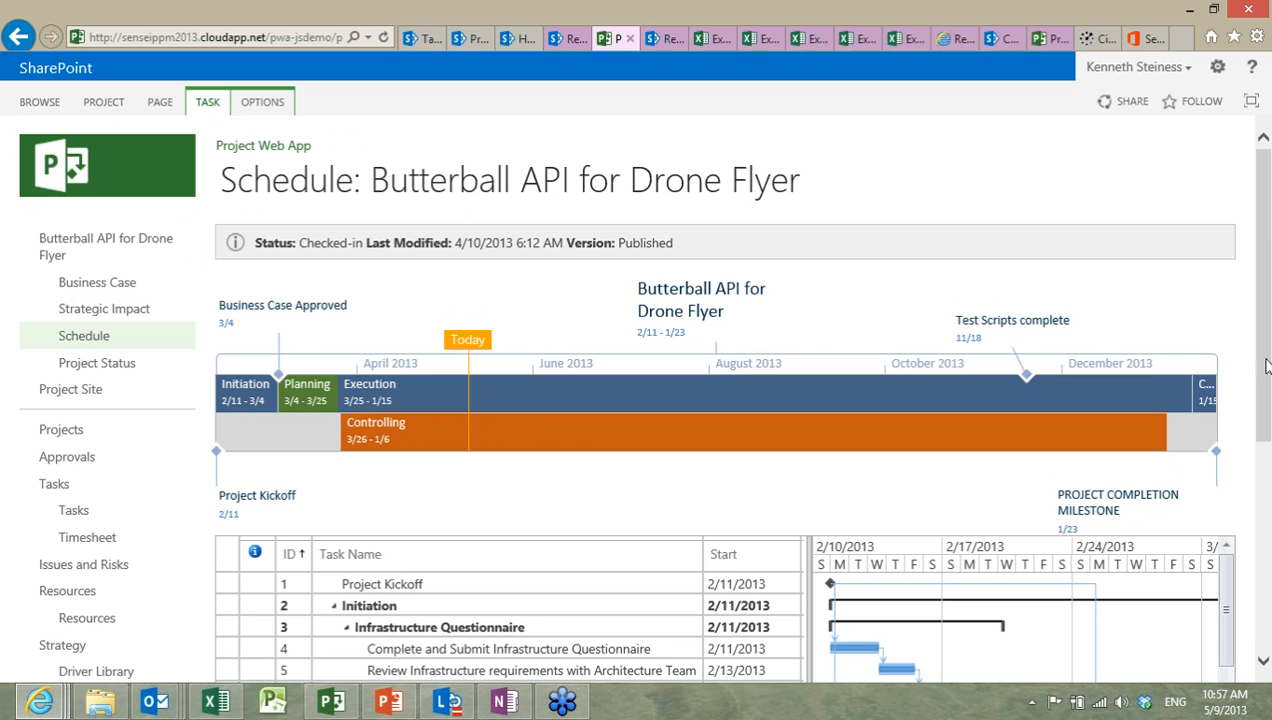
drag(1266, 364, 1266, 416)
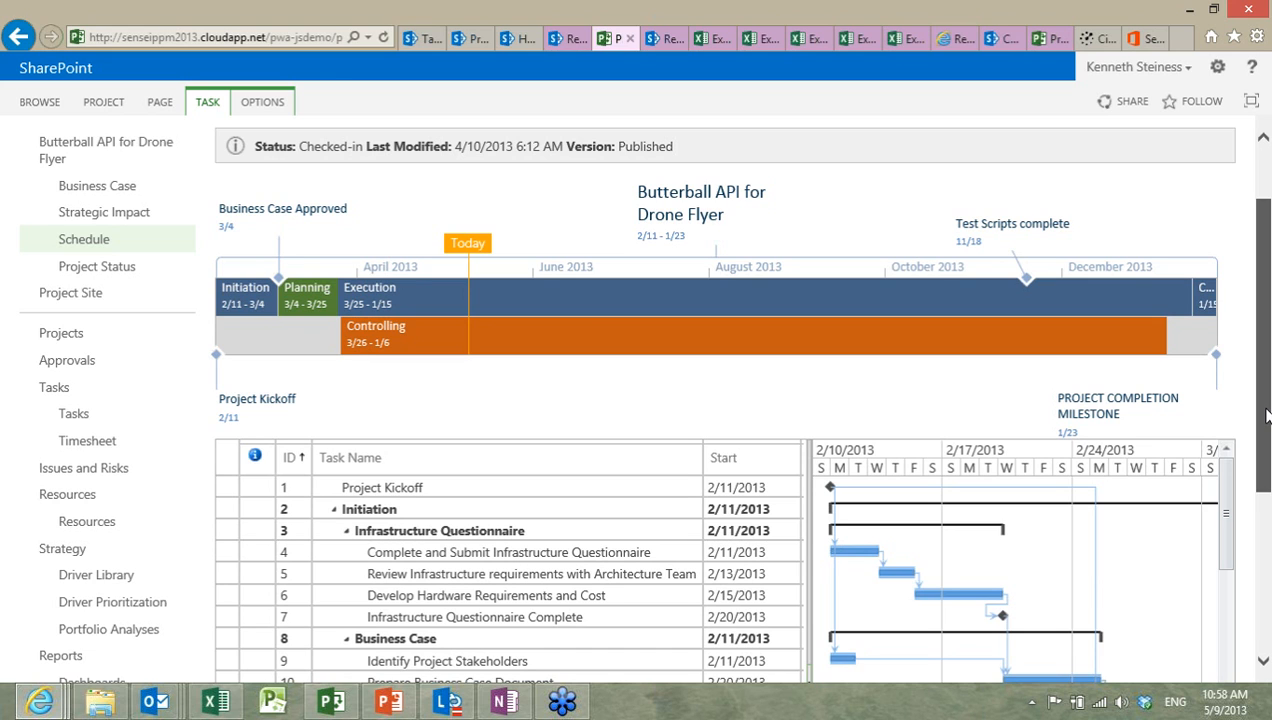
drag(1266, 416, 1266, 546)
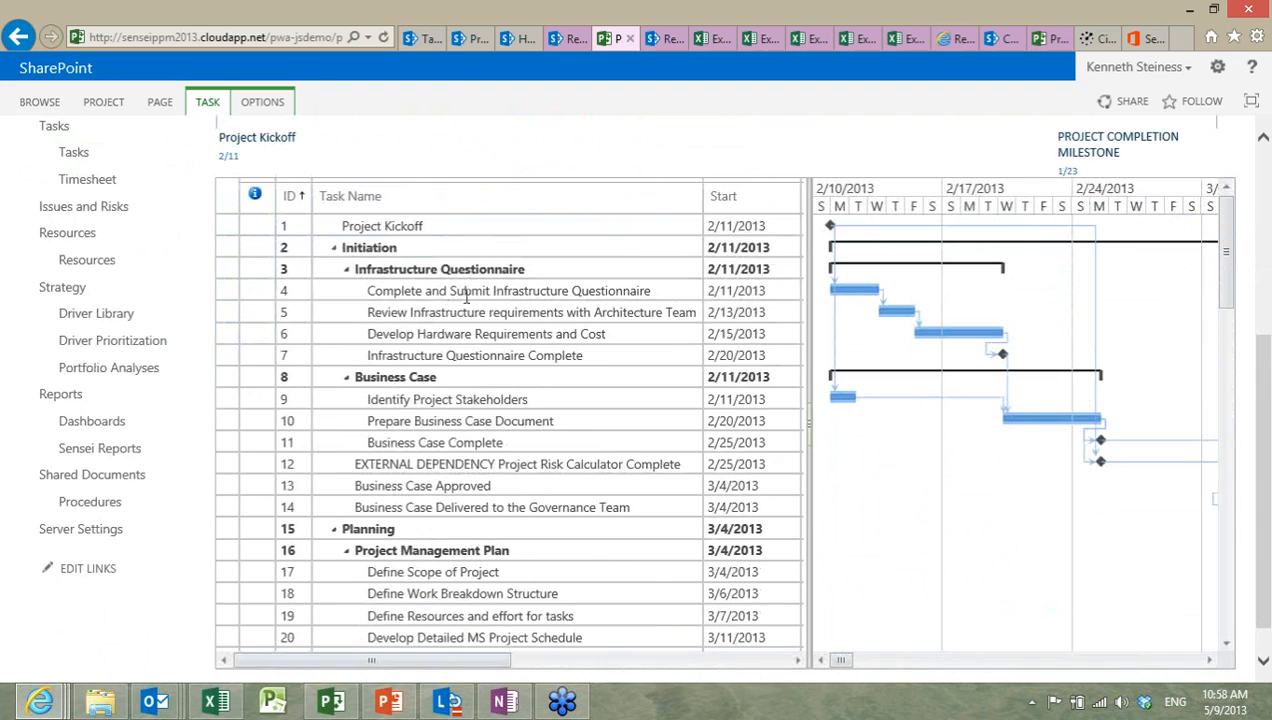
Step: Open the Butterball API for Drone Flyer schedule for editing in the browser
click(466, 295)
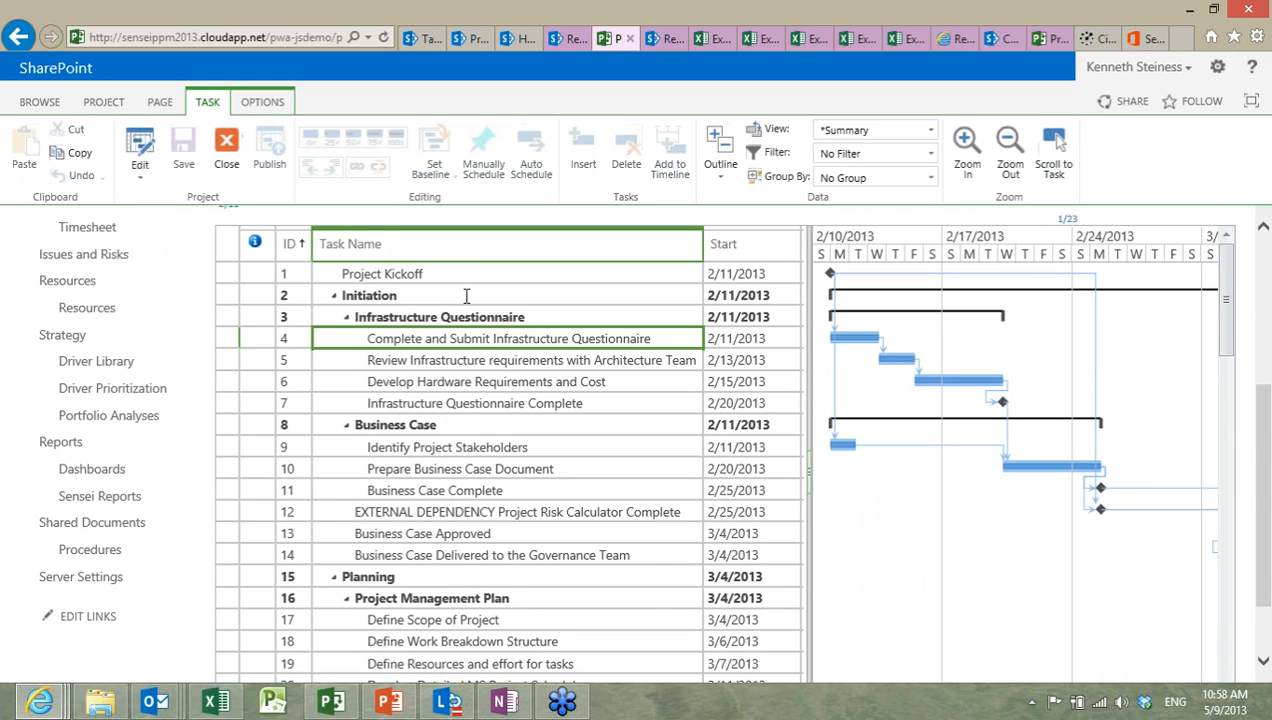
click(141, 172)
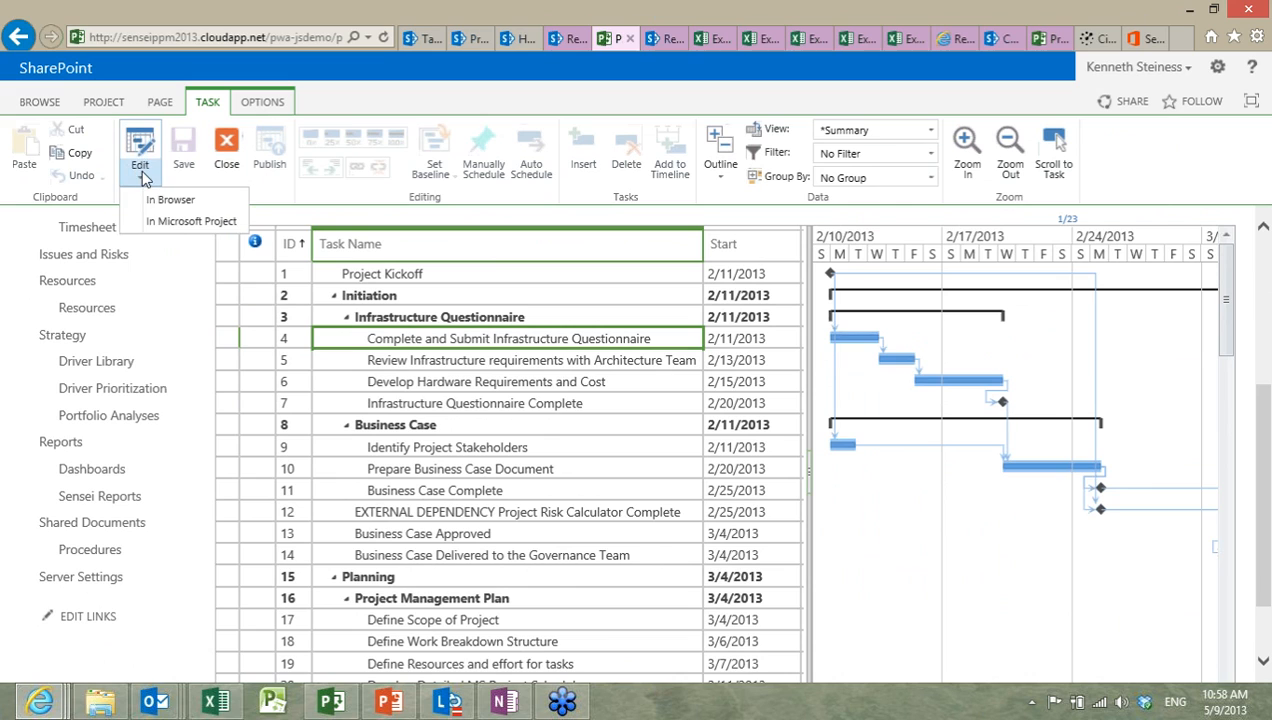
click(170, 199)
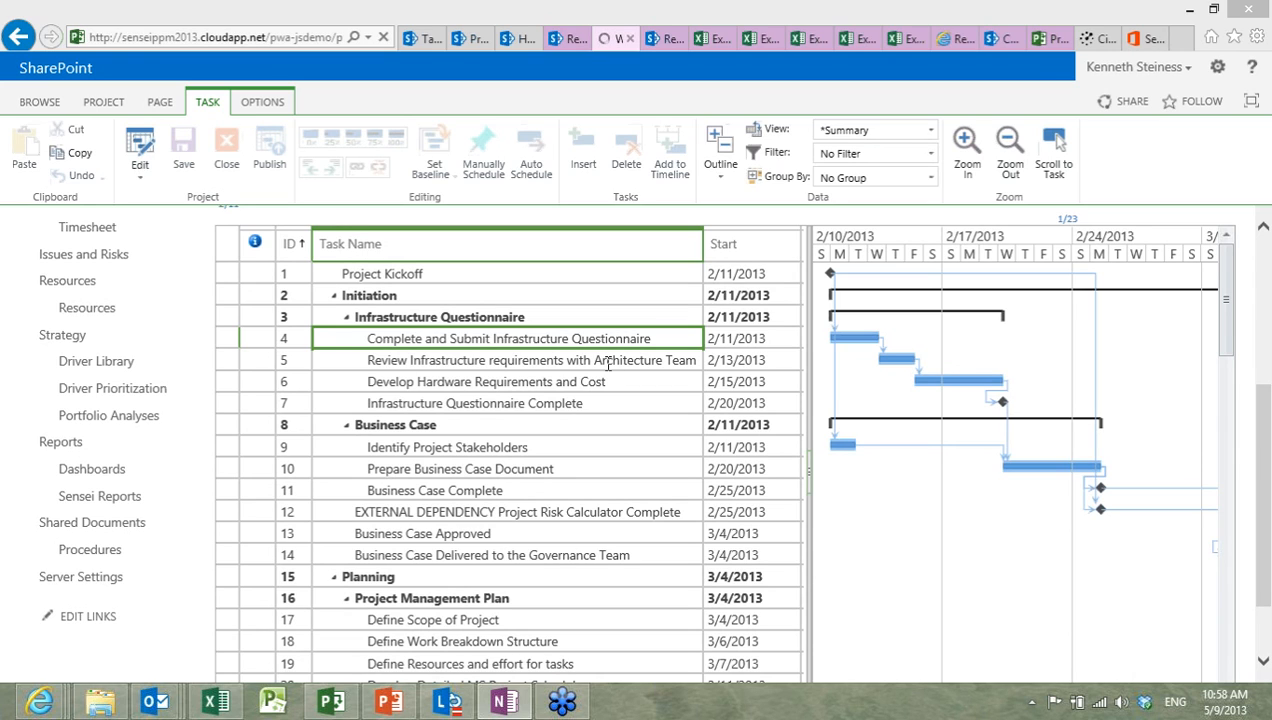
click(140, 175)
click(165, 203)
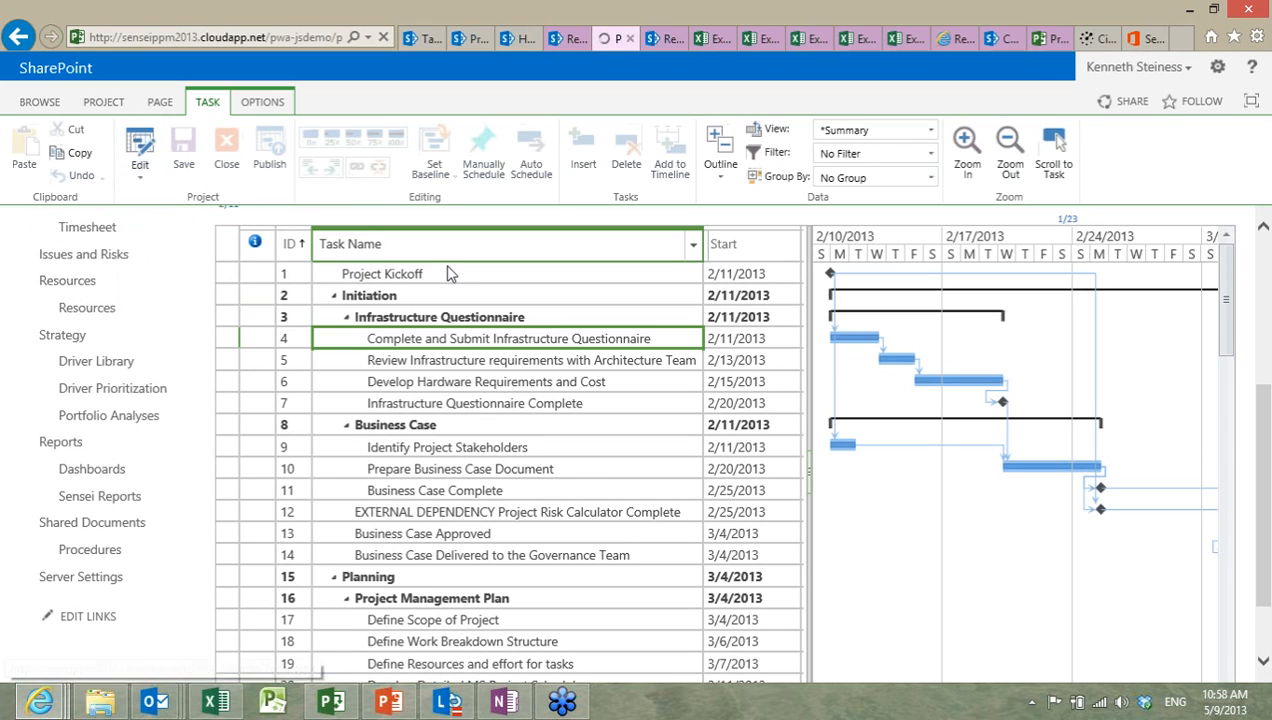
click(502, 366)
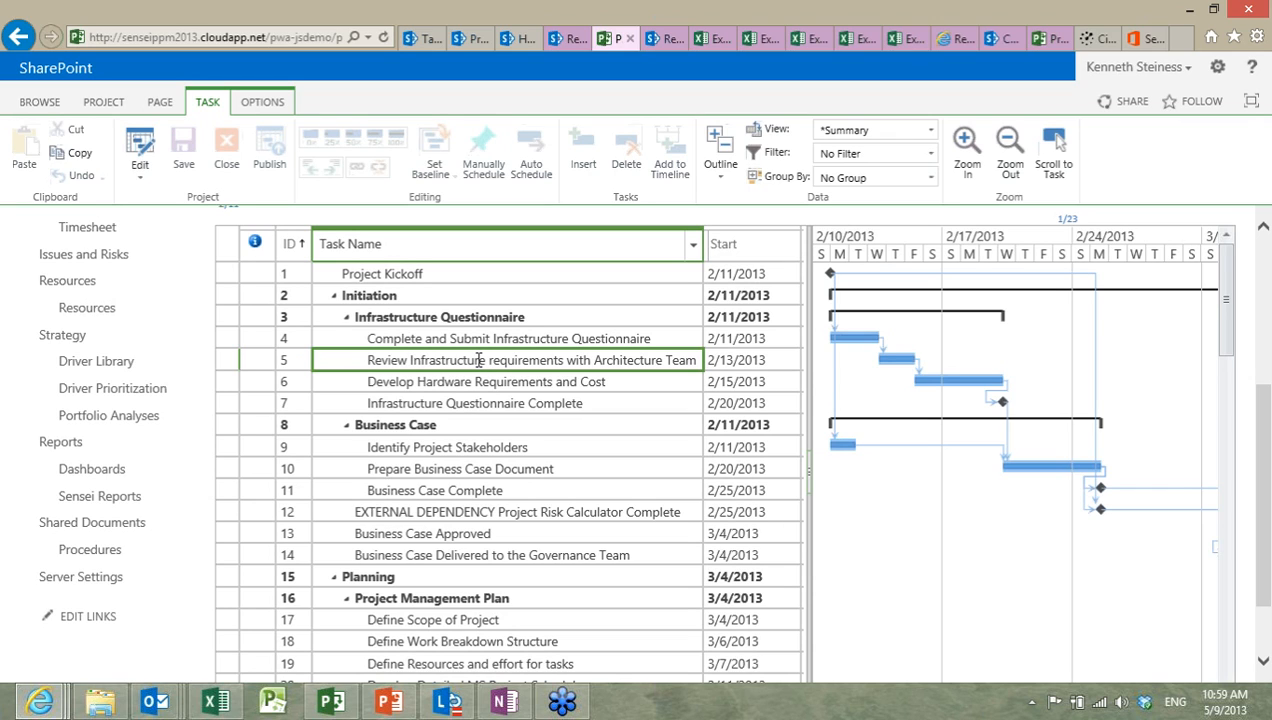
click(578, 337)
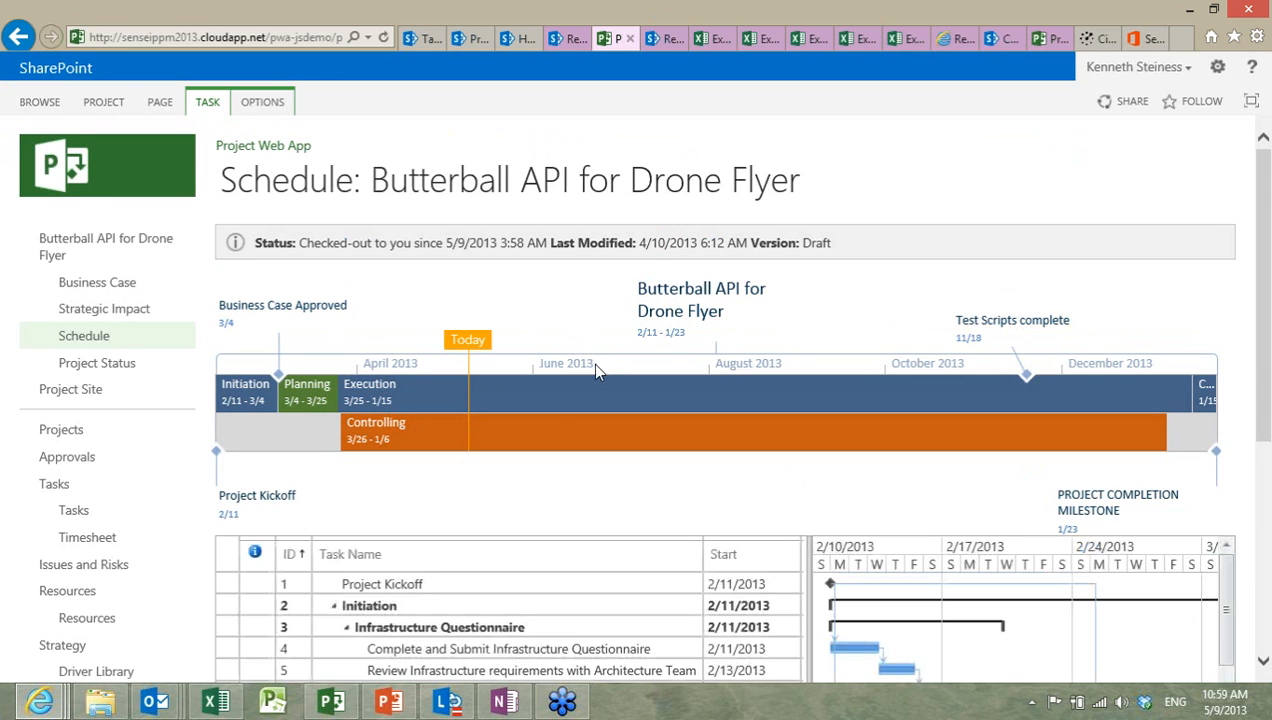
Step: Insert a task named NEW TASK above Review Infrastructure requirements with Architecture Team
scroll(595, 364, down, 3)
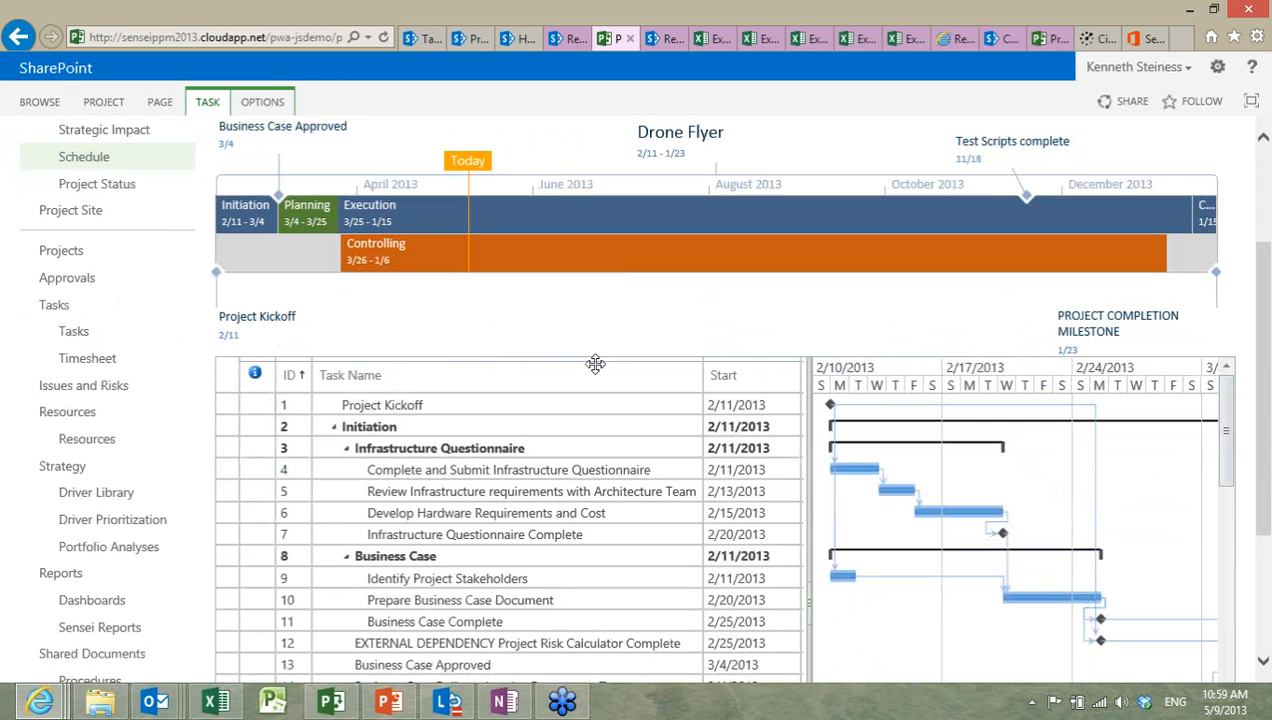
click(538, 490)
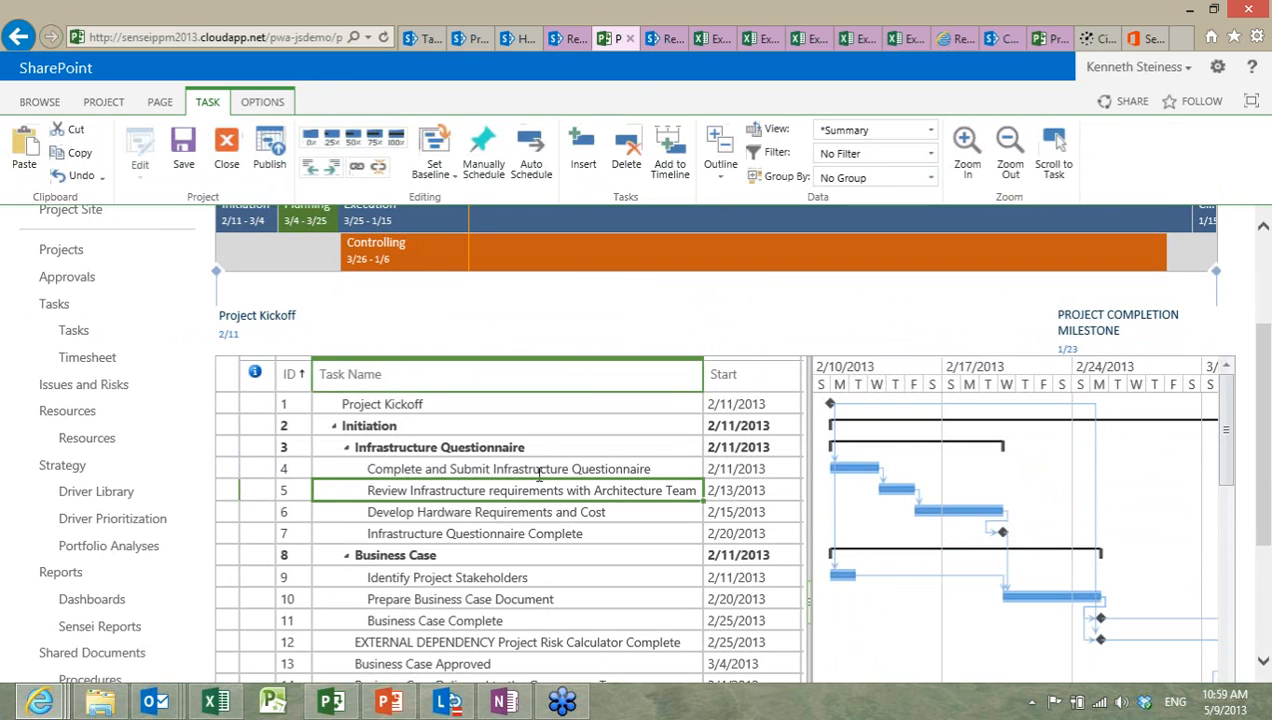
click(585, 158)
text(NEW TASK)
key(Return)
Step: Link Complete and Submit Infrastructure Questionnaire, NEW TASK and Review Infrastructure requirements with Architecture Team in sequence
click(484, 468)
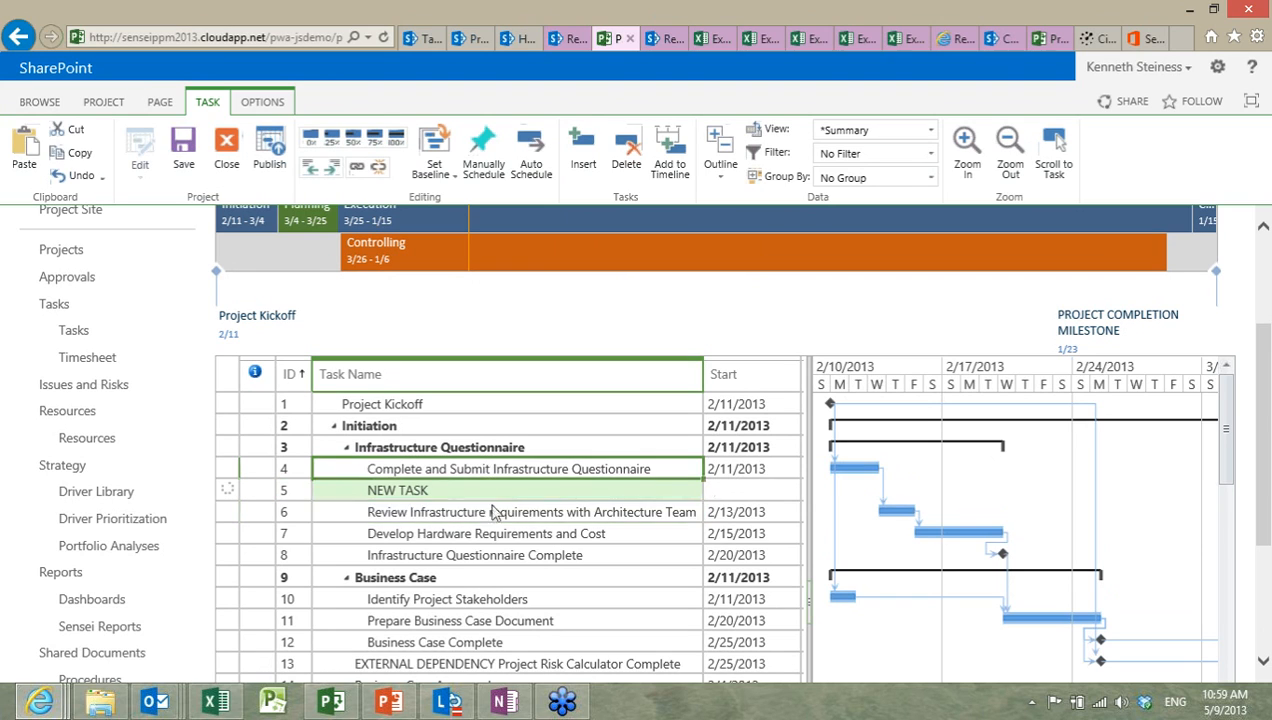
shift+click(492, 512)
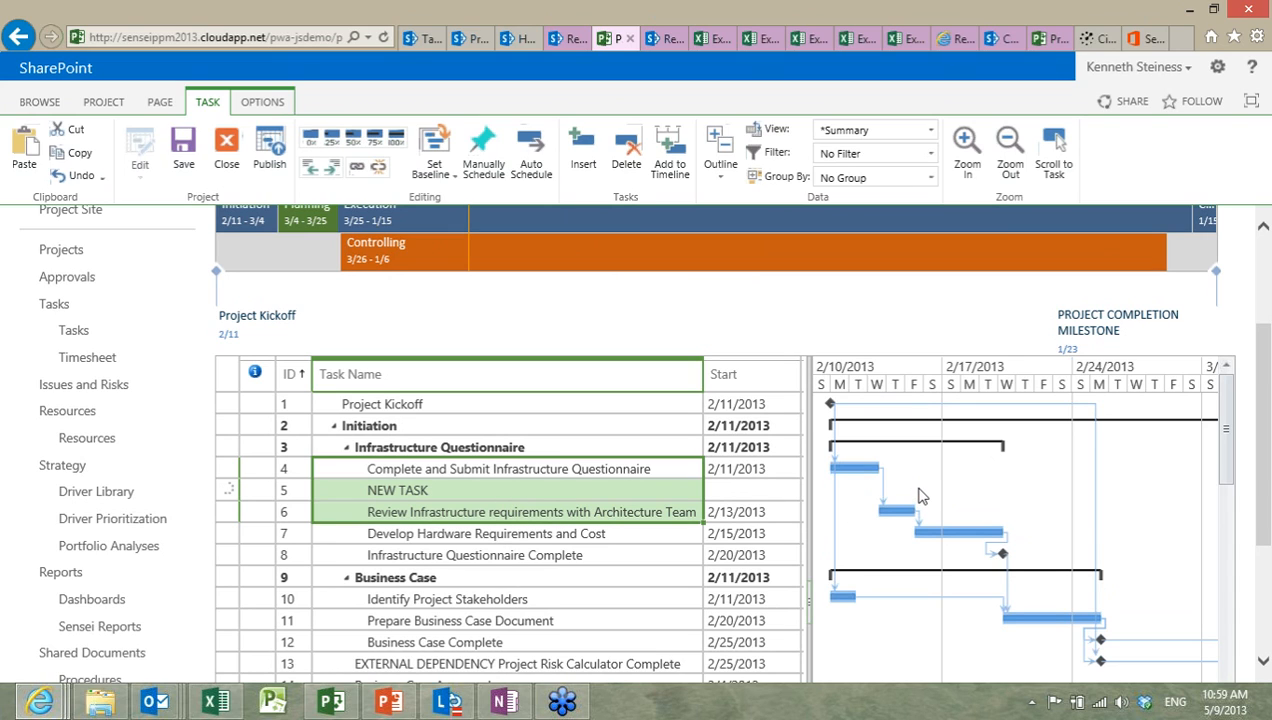
click(675, 491)
drag(829, 495, 893, 495)
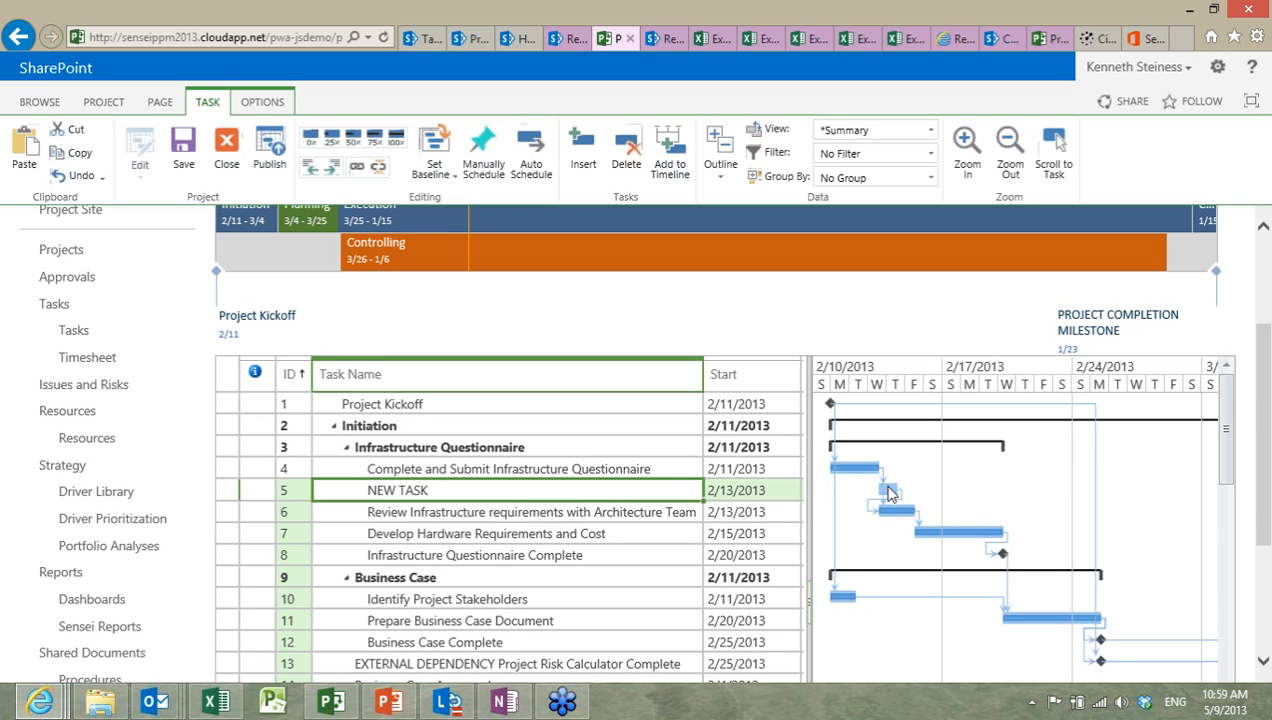
click(660, 468)
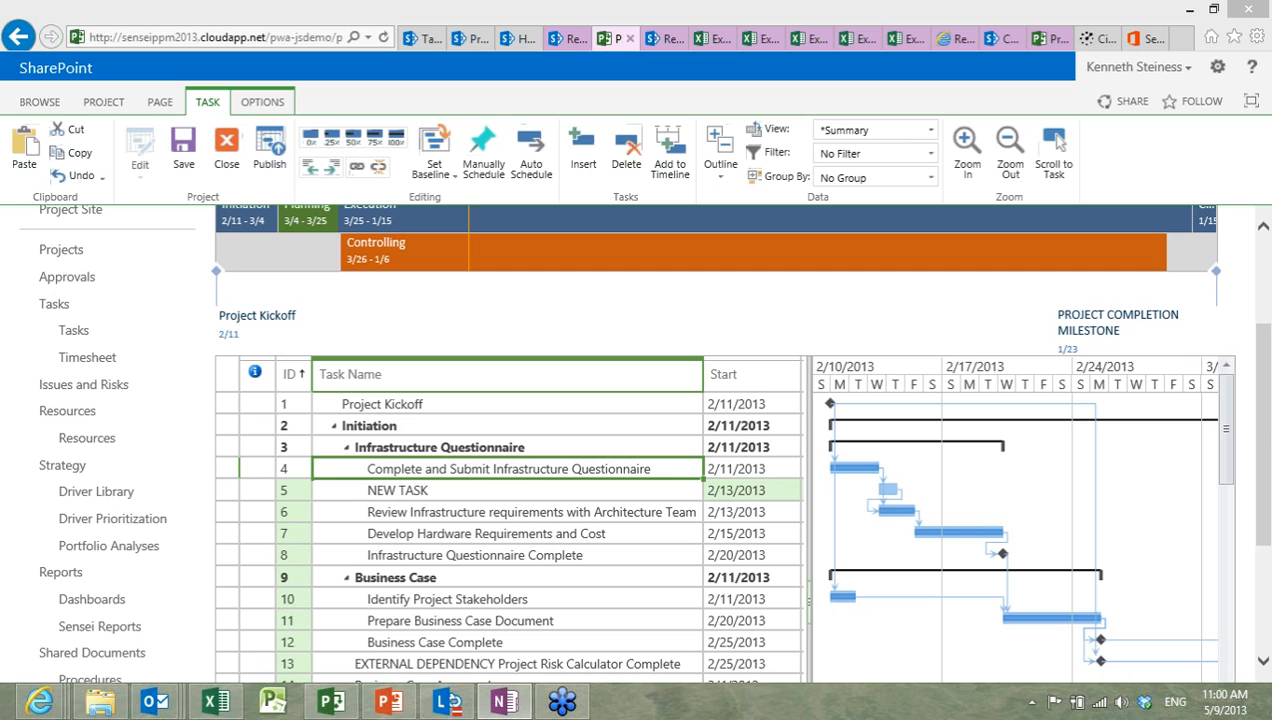
Step: Close the project schedule and return to the Project Center
click(231, 165)
click(622, 346)
click(678, 488)
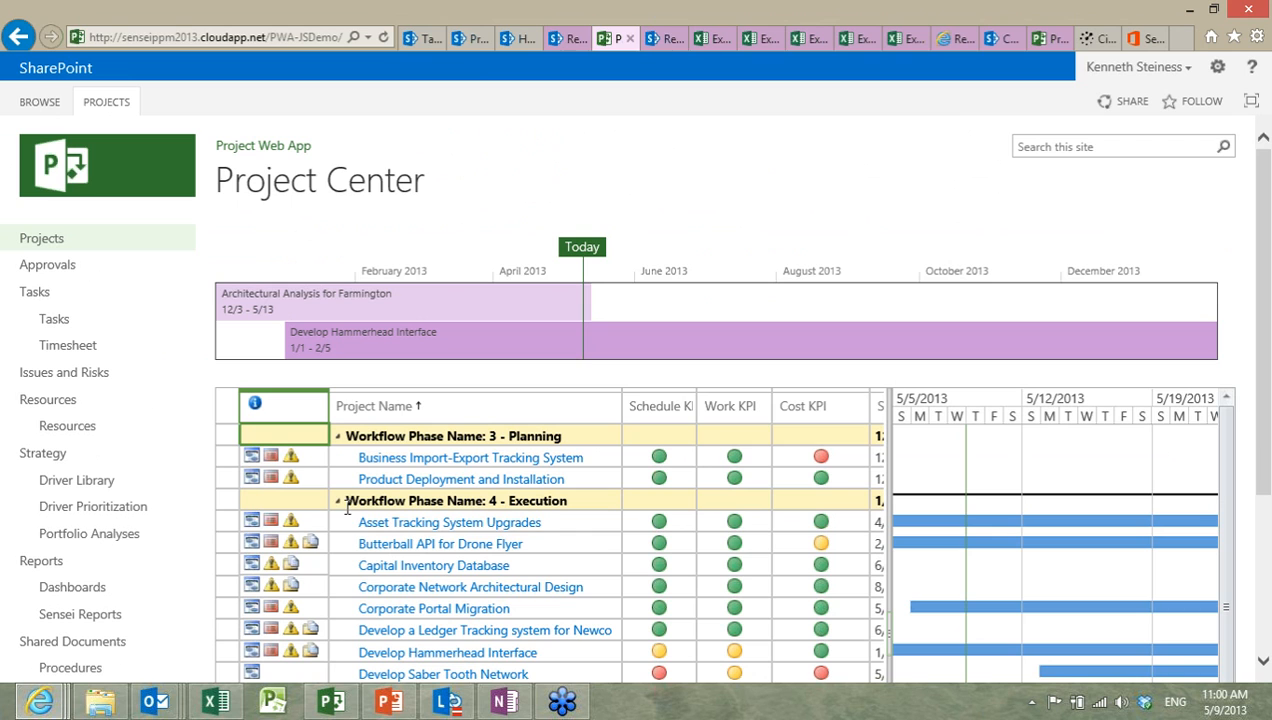
Step: Switch to PowerPoint and start the slide show from slide 14, Project Momentum
click(390, 702)
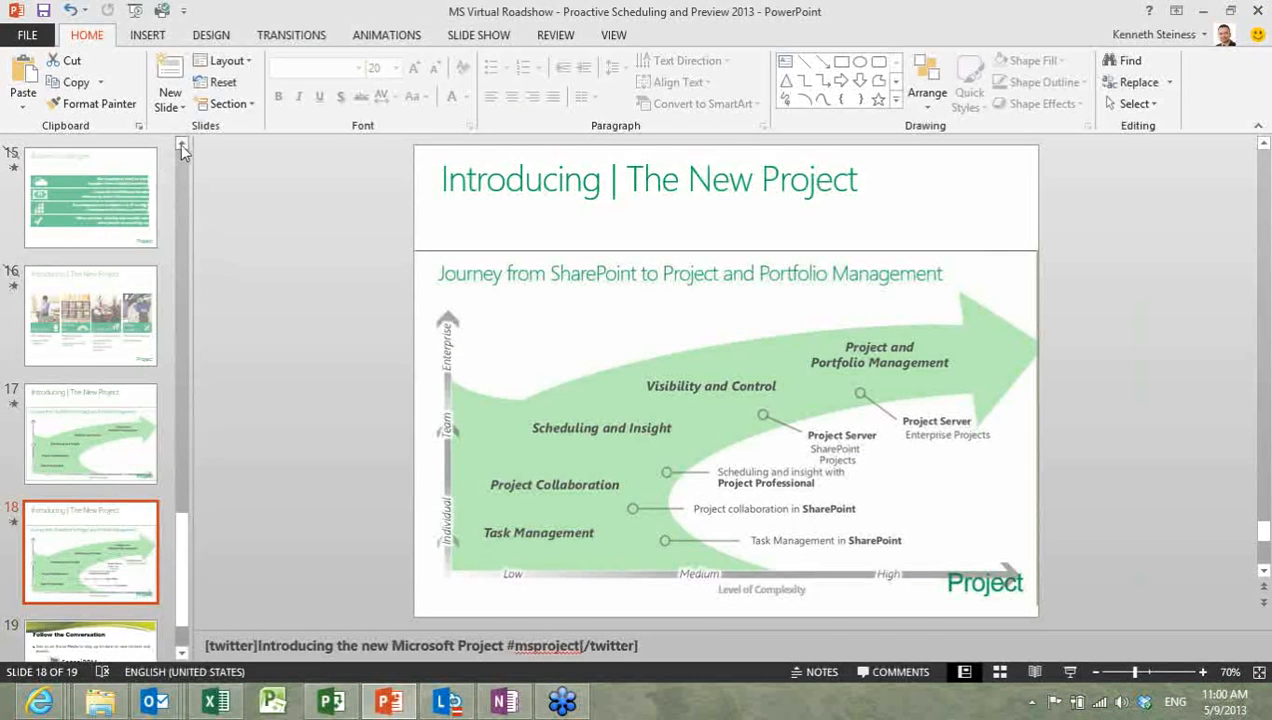
scroll(183, 147, up, 5)
click(88, 500)
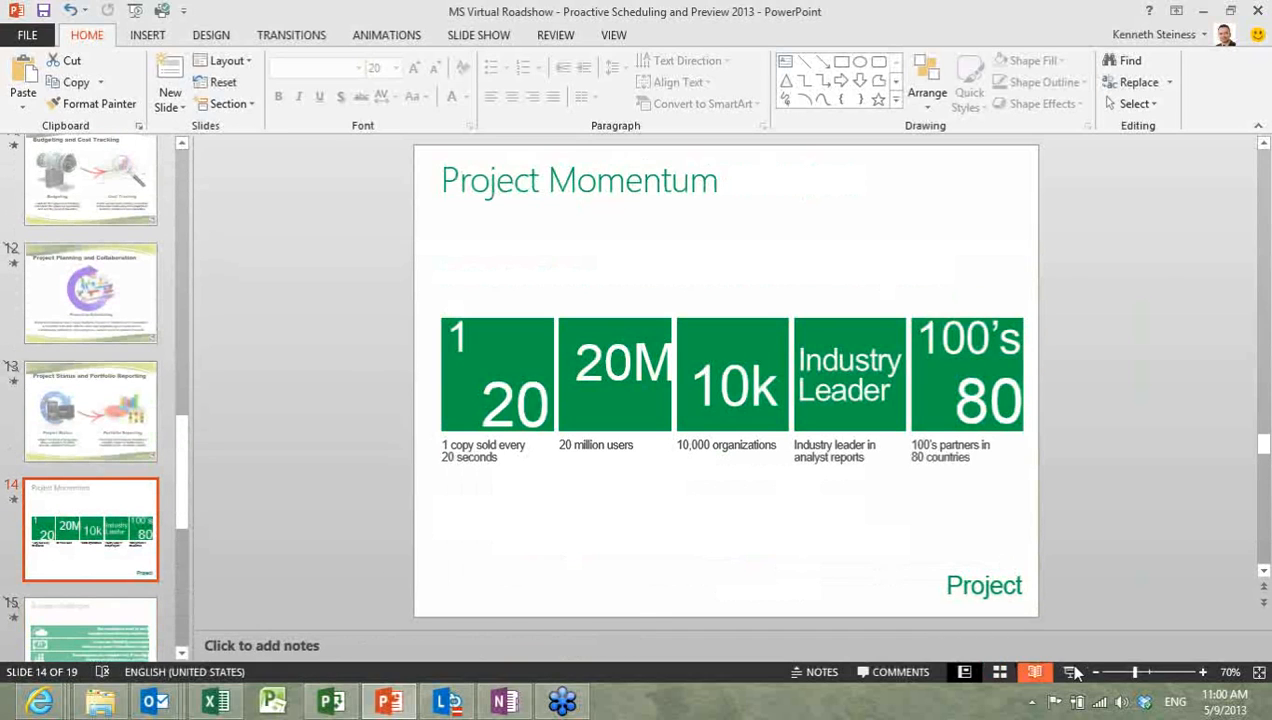
click(1071, 672)
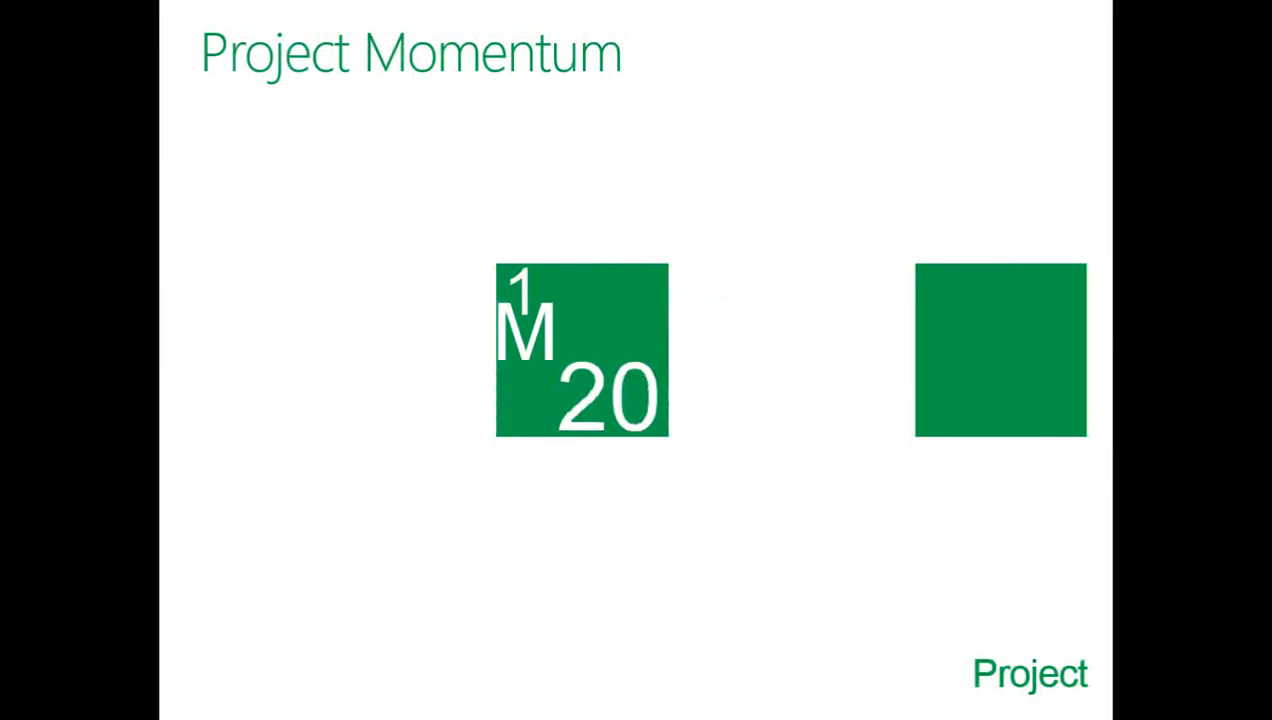